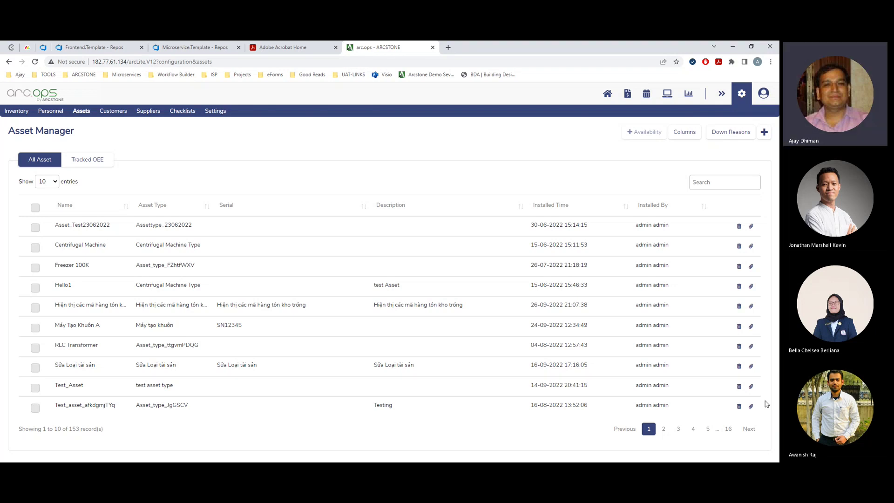
Step: Go from the home page to the Asset Manager in the configuration area and open a new asset form
{"action": "left_click", "coordinate": [31, 99]}
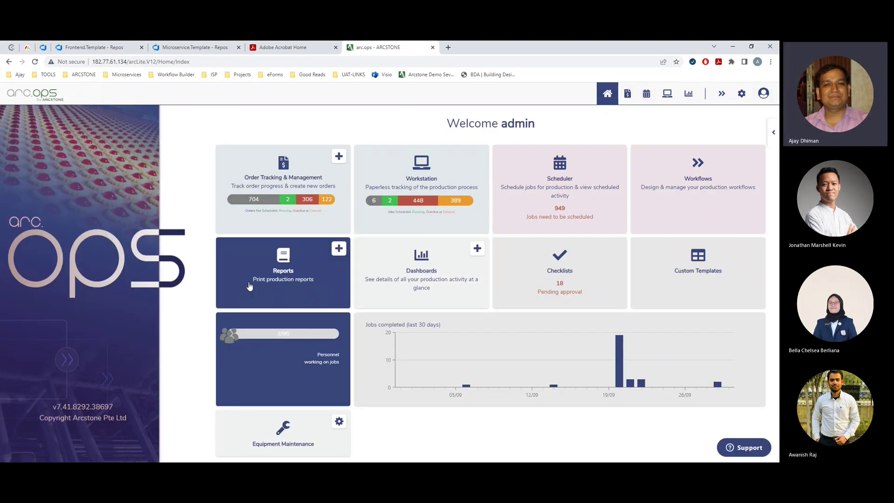
{"action": "left_click", "coordinate": [742, 95]}
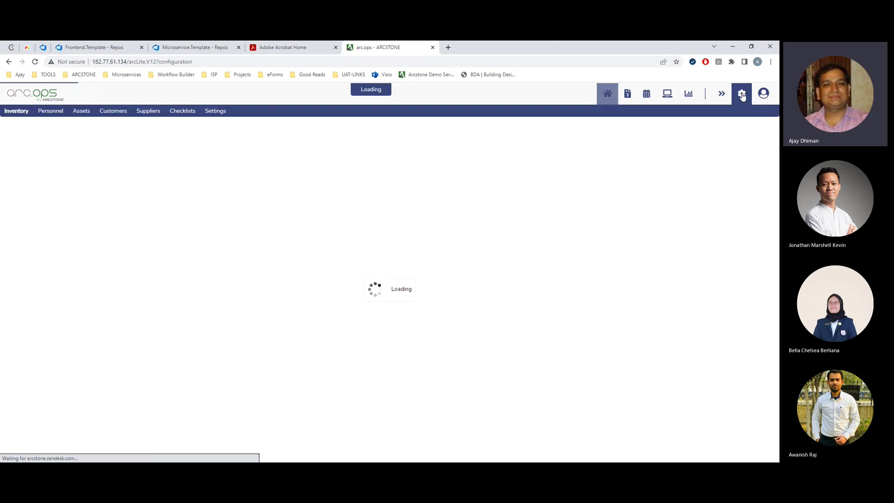
{"action": "left_click", "coordinate": [82, 113]}
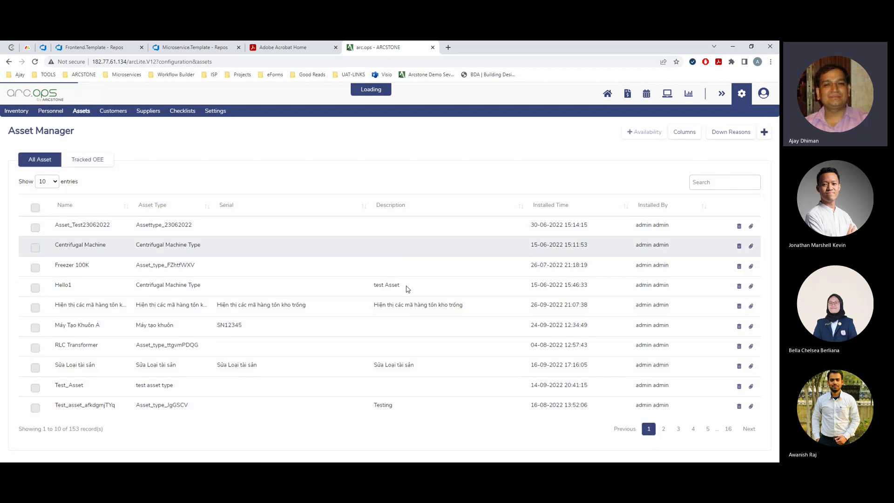
{"action": "left_click", "coordinate": [764, 132]}
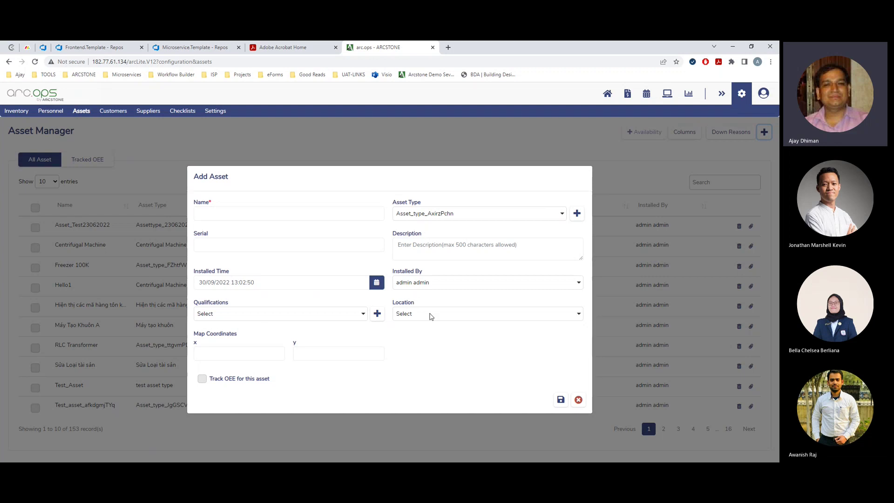
Step: Examine the location choices and map coordinate fields for a new asset, closing the form without saving
{"action": "left_click", "coordinate": [431, 316]}
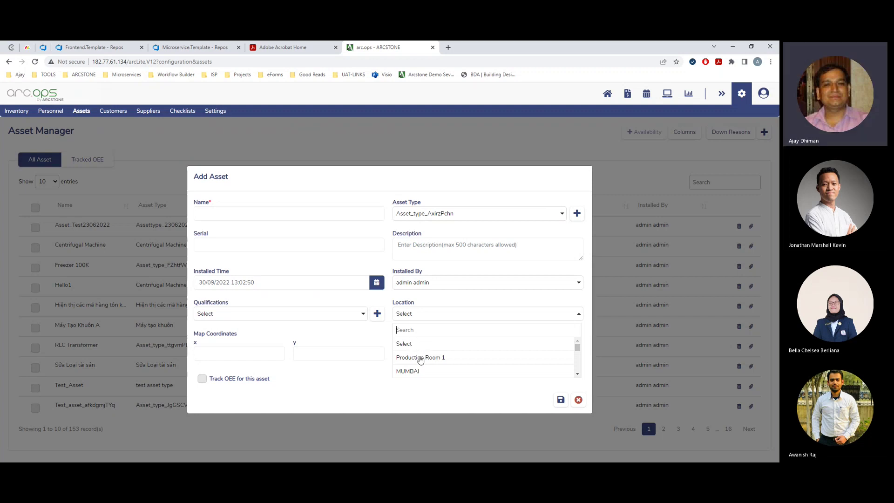
{"action": "left_click", "coordinate": [210, 355]}
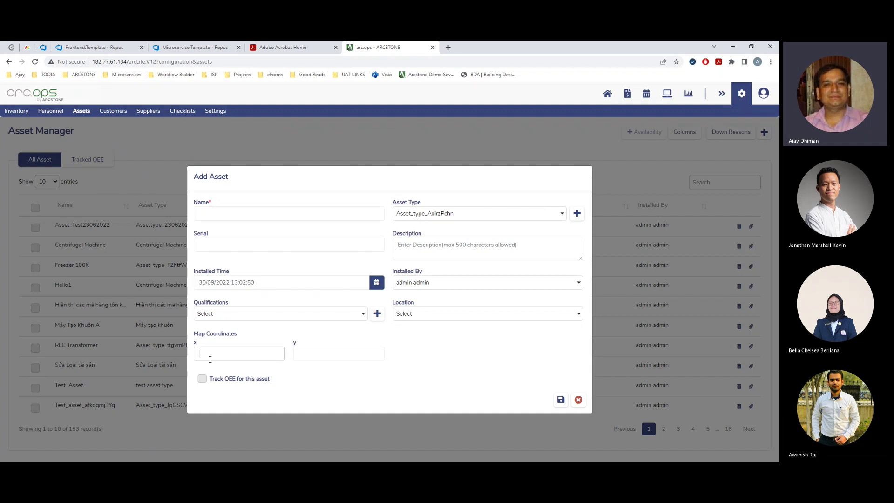
{"action": "left_click", "coordinate": [336, 349]}
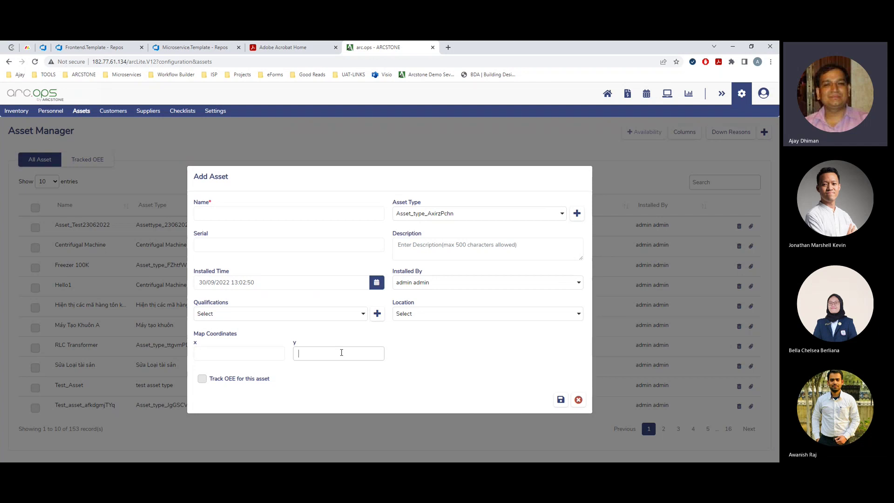
{"action": "left_click", "coordinate": [429, 313]}
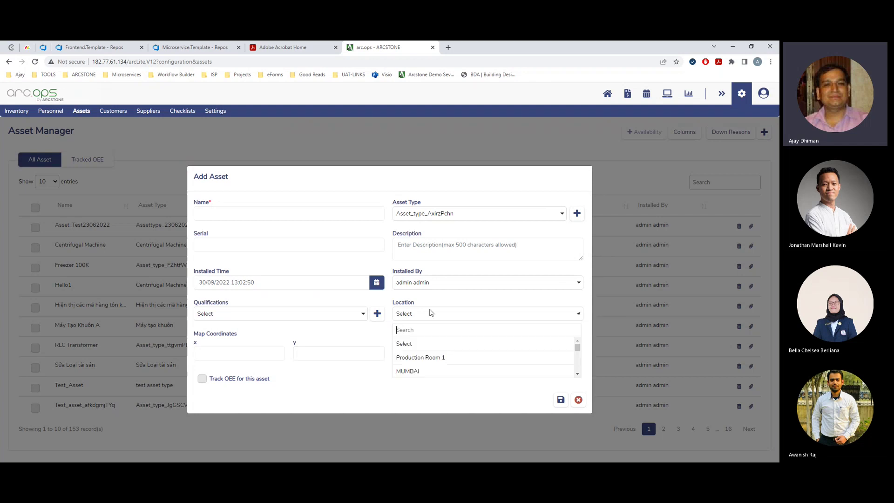
{"action": "left_click", "coordinate": [429, 313]}
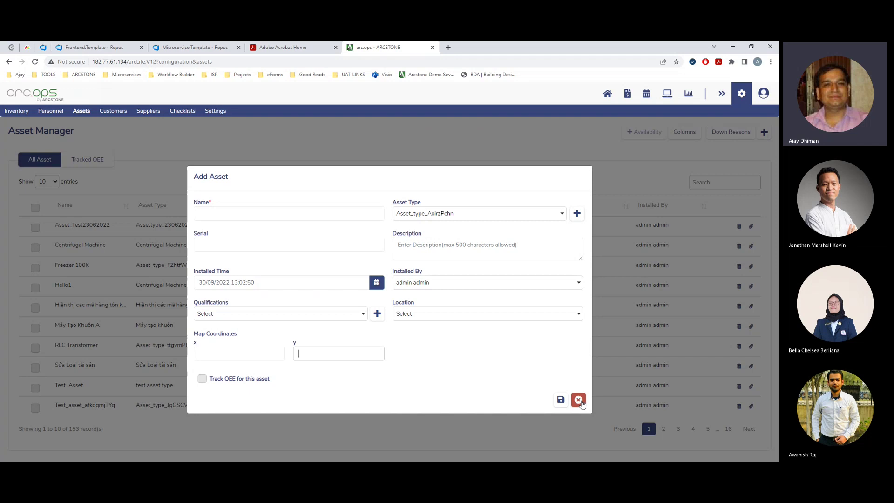
{"action": "left_click", "coordinate": [579, 401]}
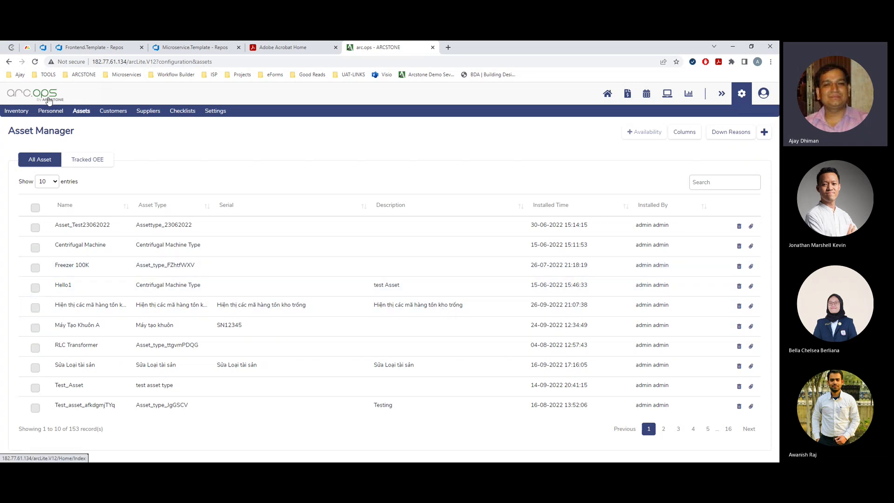
Step: Return to the home page and open the configuration section of Equipment Maintenance
{"action": "left_click", "coordinate": [49, 101]}
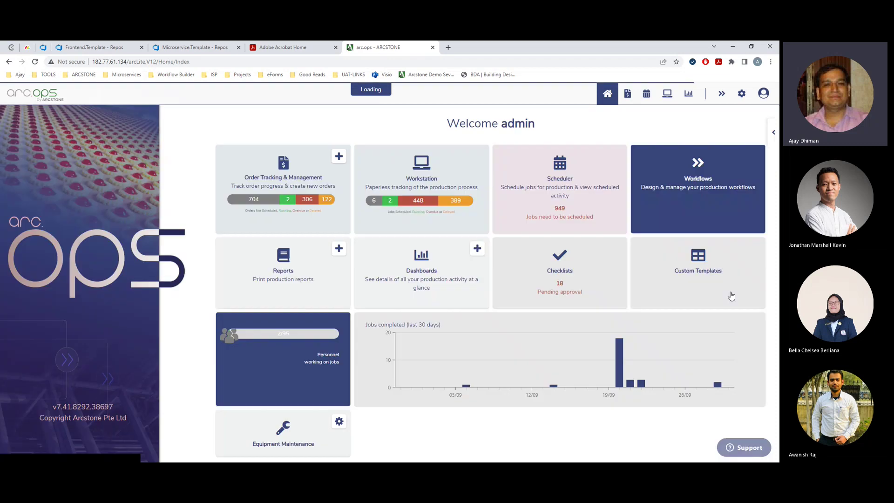
{"action": "scroll", "coordinate": [349, 419], "scroll_direction": "down", "scroll_amount": 1}
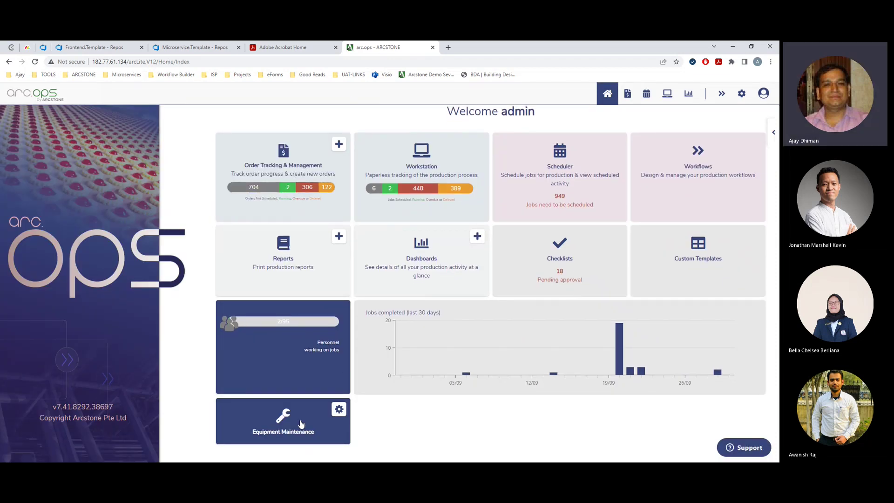
{"action": "left_click", "coordinate": [339, 411]}
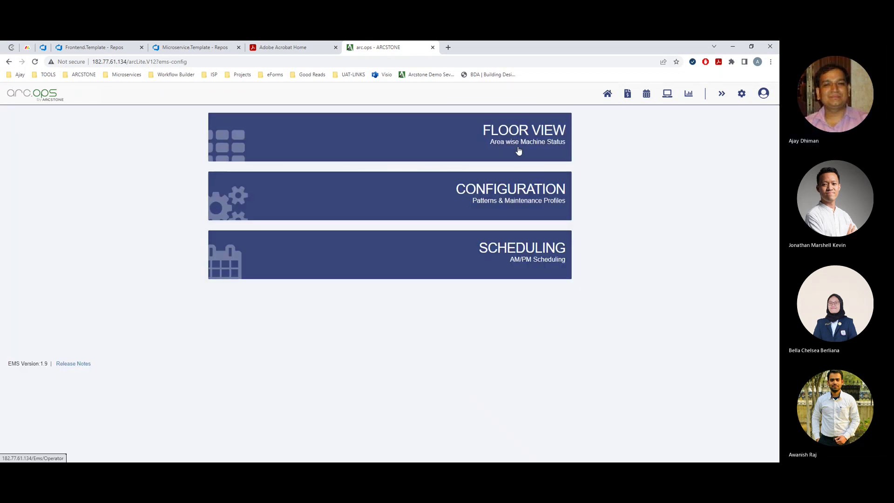
{"action": "left_click", "coordinate": [510, 200]}
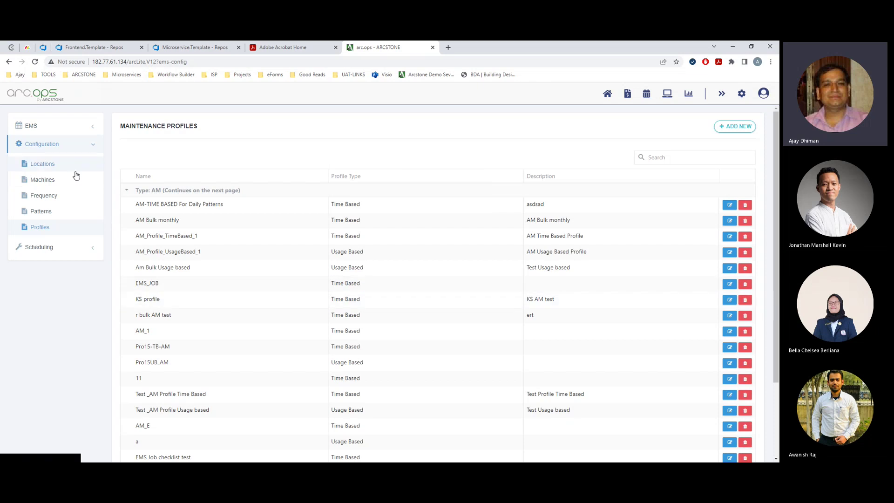
Step: Review the location list and the machine list grouped by location and machine type
{"action": "left_click", "coordinate": [58, 164]}
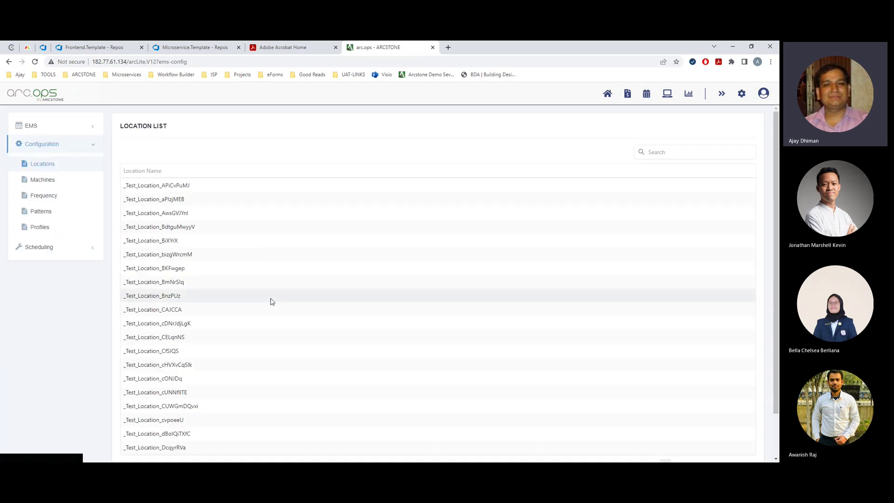
{"action": "scroll", "coordinate": [270, 301], "scroll_direction": "down", "scroll_amount": 1}
{"action": "scroll", "coordinate": [247, 279], "scroll_direction": "up", "scroll_amount": 1}
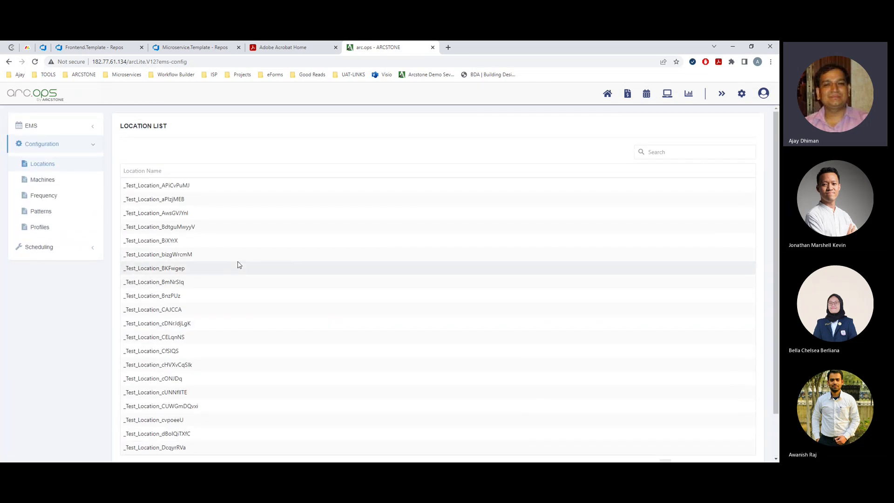
{"action": "left_click", "coordinate": [50, 182]}
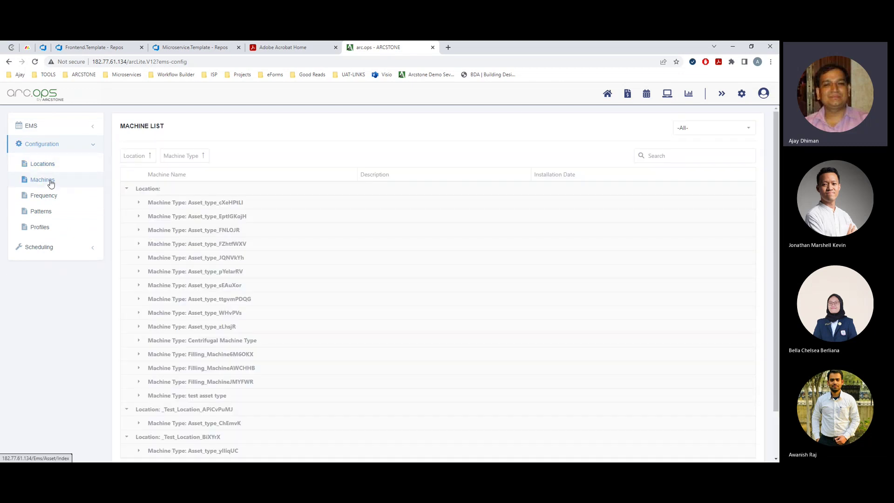
{"action": "scroll", "coordinate": [252, 276], "scroll_direction": "down", "scroll_amount": 1}
{"action": "scroll", "coordinate": [223, 291], "scroll_direction": "up", "scroll_amount": 1}
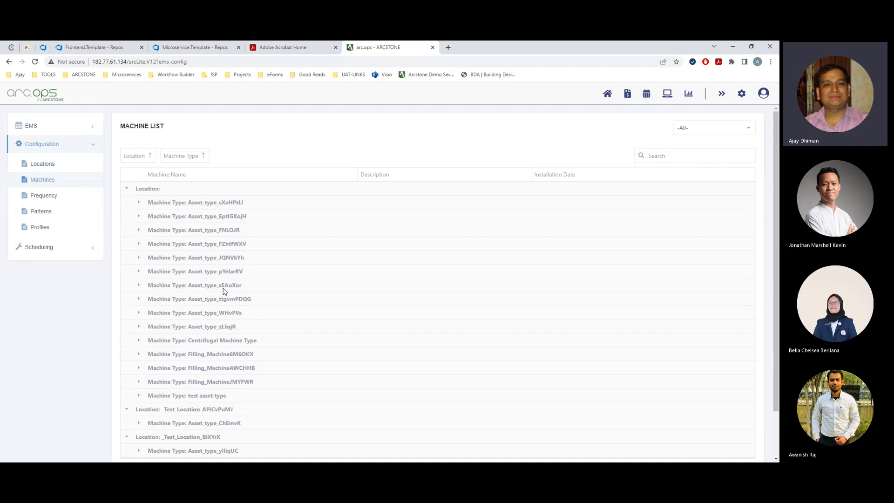
{"action": "left_click", "coordinate": [140, 205]}
{"action": "left_click", "coordinate": [140, 206]}
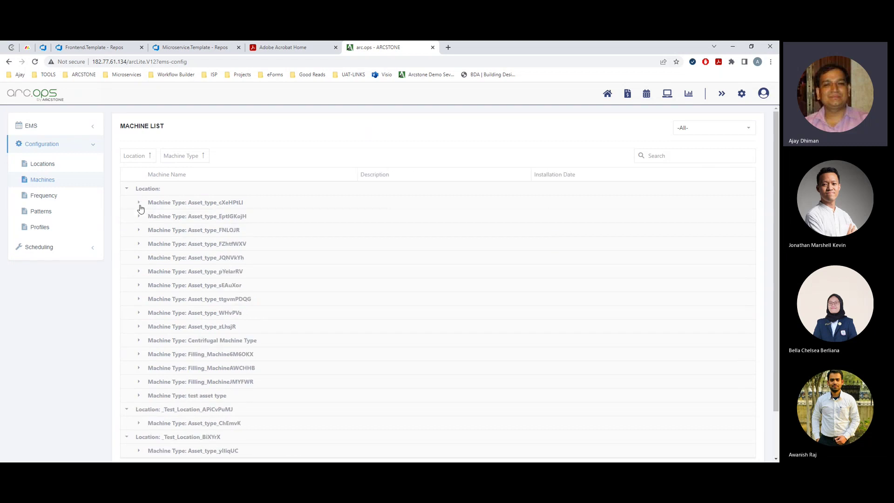
Step: Open the maintenance frequency list and examine the new frequency form and the existing DAILY entry
{"action": "left_click", "coordinate": [51, 199]}
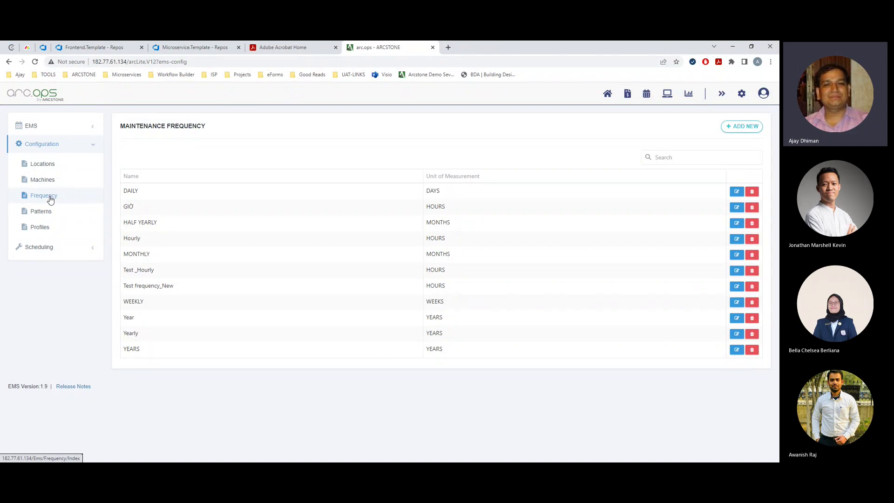
{"action": "left_click", "coordinate": [747, 133]}
{"action": "left_click", "coordinate": [288, 160]}
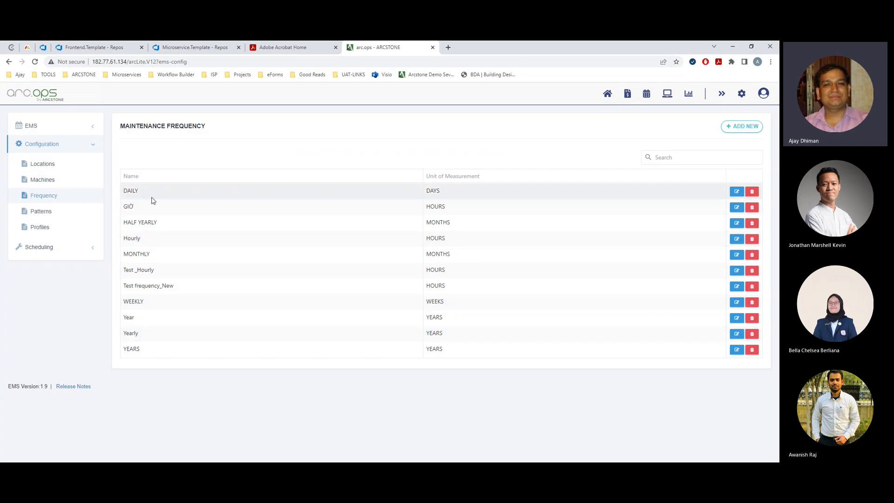
{"action": "left_click_drag", "start_coordinate": [145, 192], "coordinate": [126, 193]}
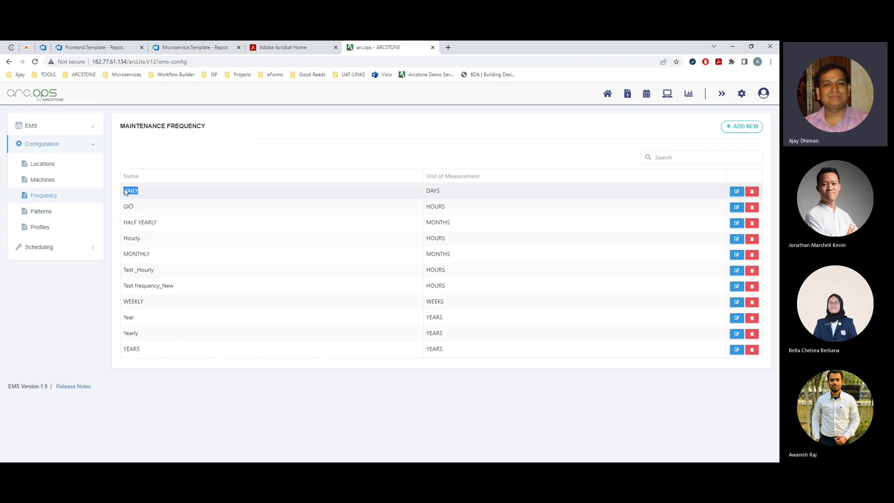
{"action": "left_click", "coordinate": [164, 223]}
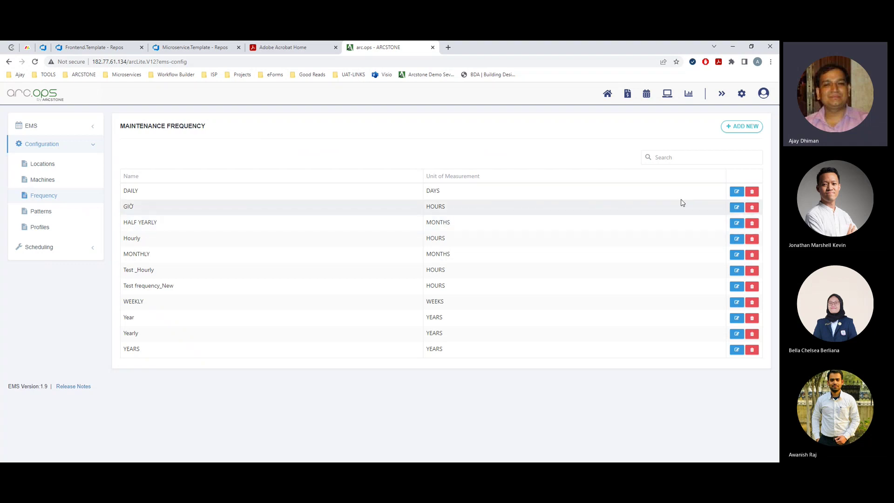
{"action": "left_click", "coordinate": [744, 125]}
{"action": "left_click", "coordinate": [317, 166]}
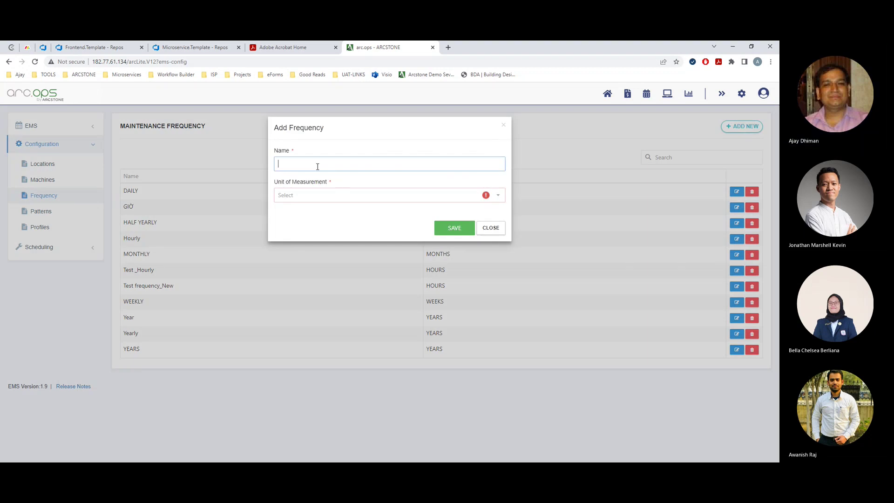
{"action": "type", "text": "SHIFTLY"}
{"action": "left_click", "coordinate": [295, 196]}
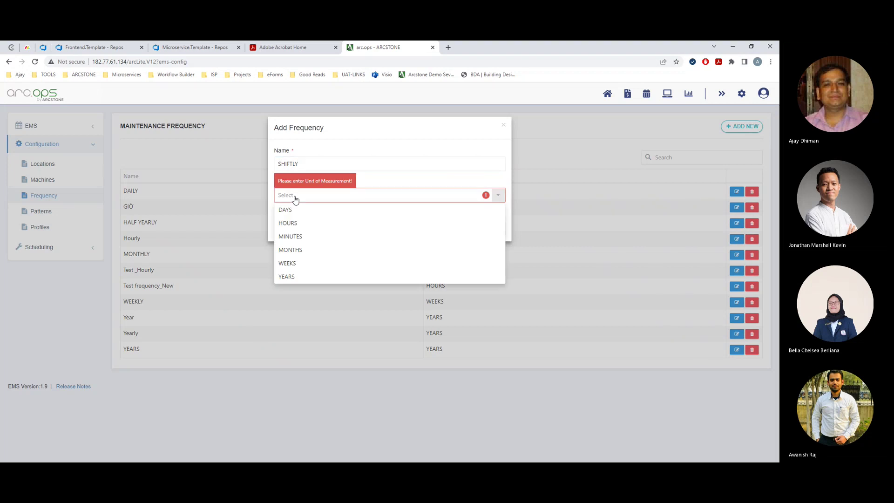
{"action": "left_click_drag", "start_coordinate": [309, 163], "coordinate": [258, 164]}
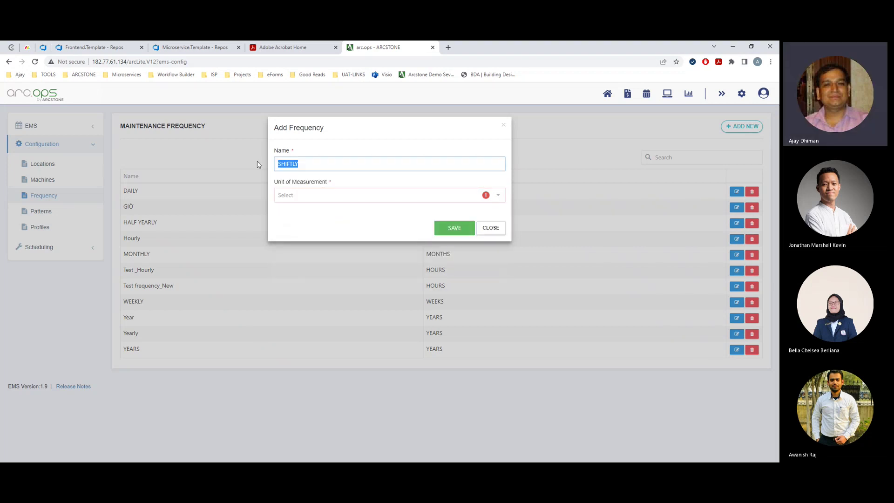
{"action": "key", "text": "BackSpace"}
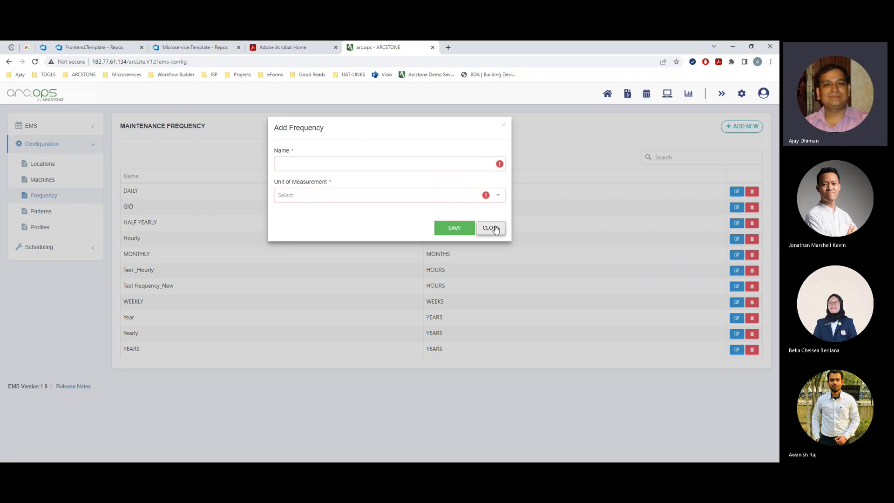
{"action": "left_click", "coordinate": [495, 230]}
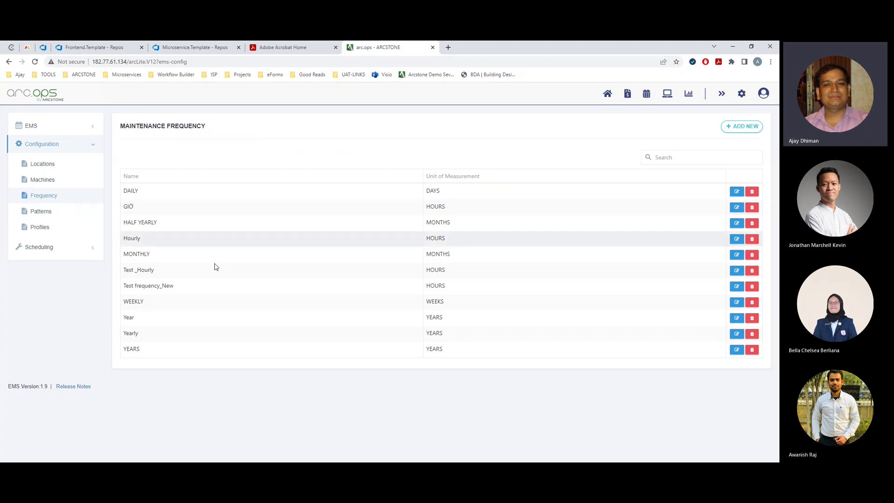
Step: Start a new maintenance pattern and name it SHIFTLY(12 Hrs)
{"action": "left_click", "coordinate": [50, 212]}
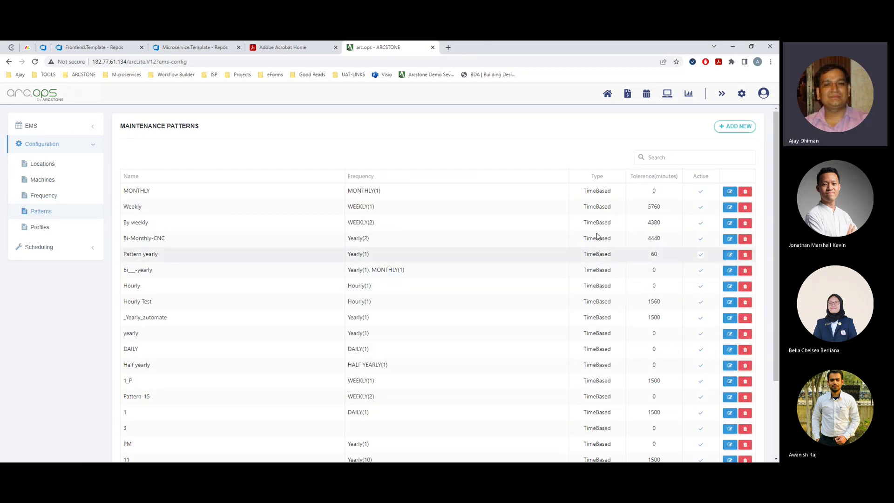
{"action": "left_click", "coordinate": [739, 126]}
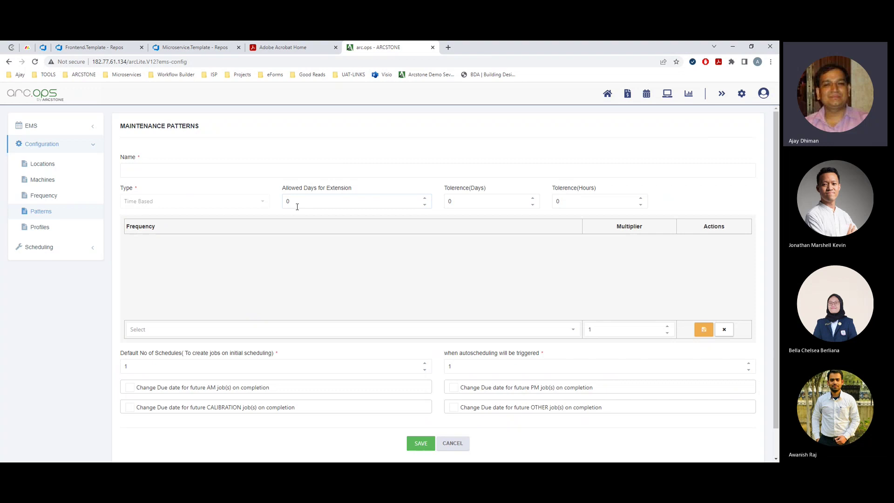
{"action": "left_click", "coordinate": [164, 168]}
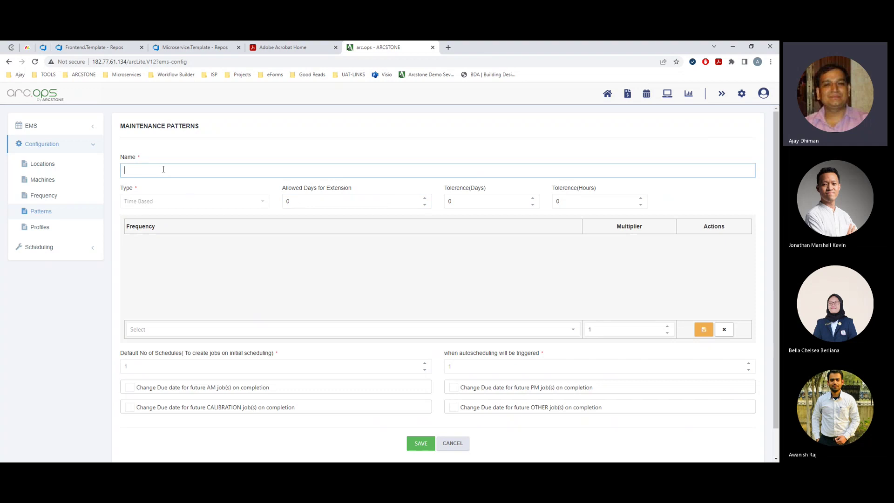
{"action": "type", "text": "SHIF"}
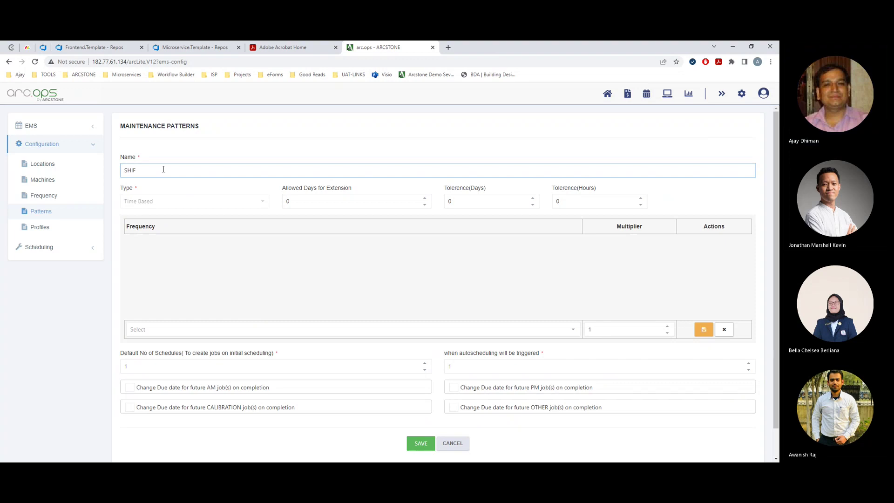
{"action": "type", "text": "TLY"}
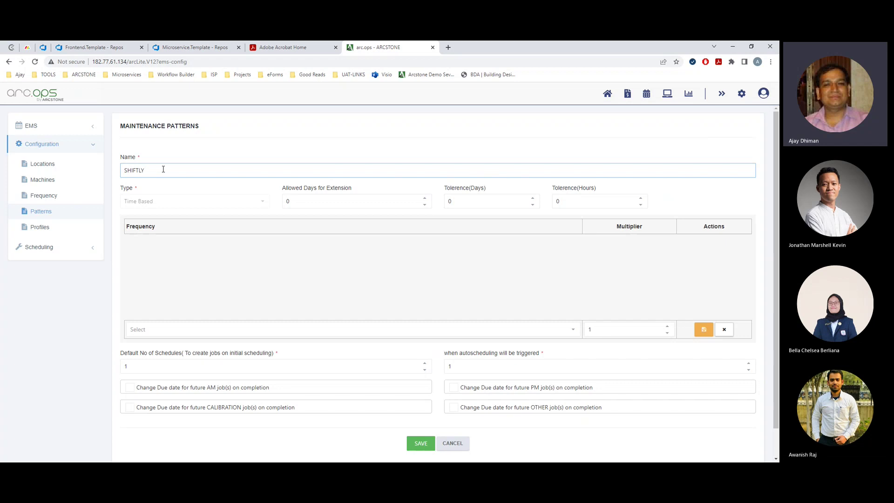
{"action": "type", "text": "1"}
{"action": "type", "text": "(12"}
{"action": "type", "text": " Hrs"}
{"action": "left_click", "coordinate": [331, 201]}
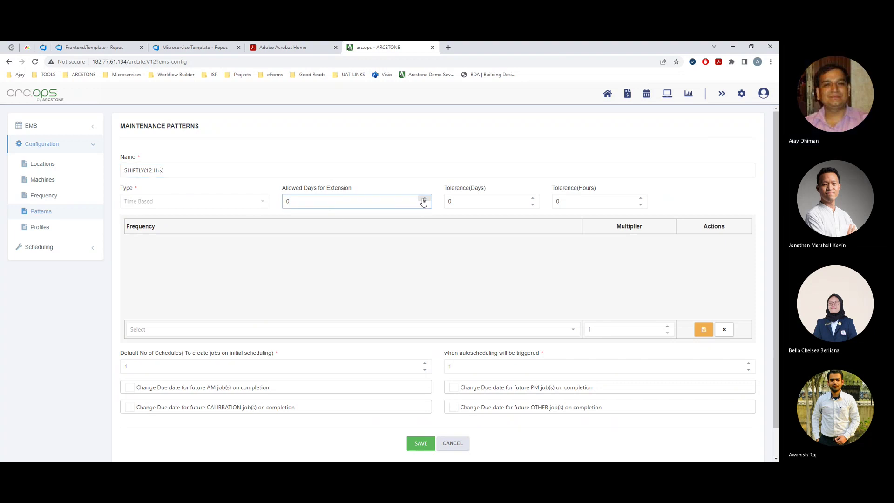
{"action": "left_click_drag", "start_coordinate": [281, 186], "coordinate": [355, 191]}
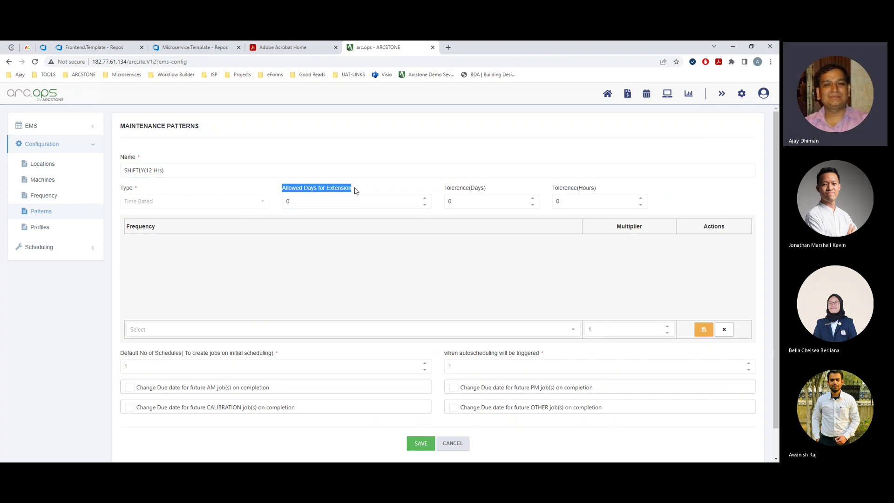
{"action": "left_click", "coordinate": [363, 191]}
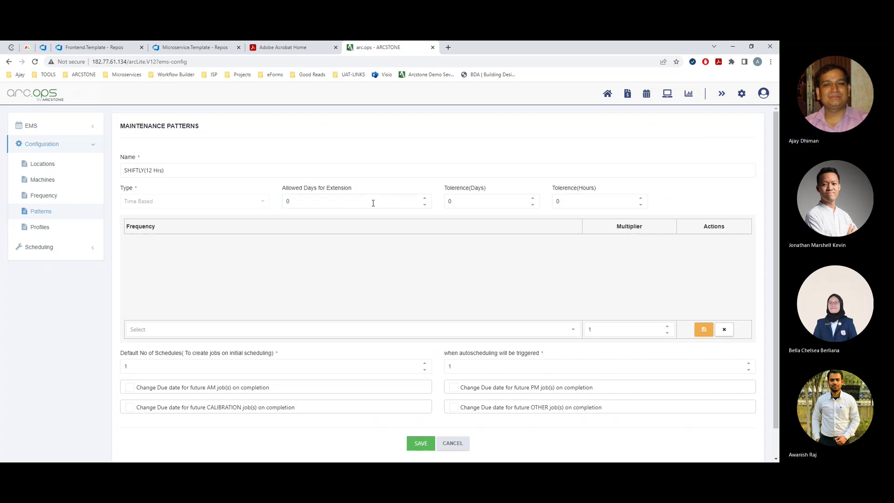
{"action": "left_click", "coordinate": [535, 199]}
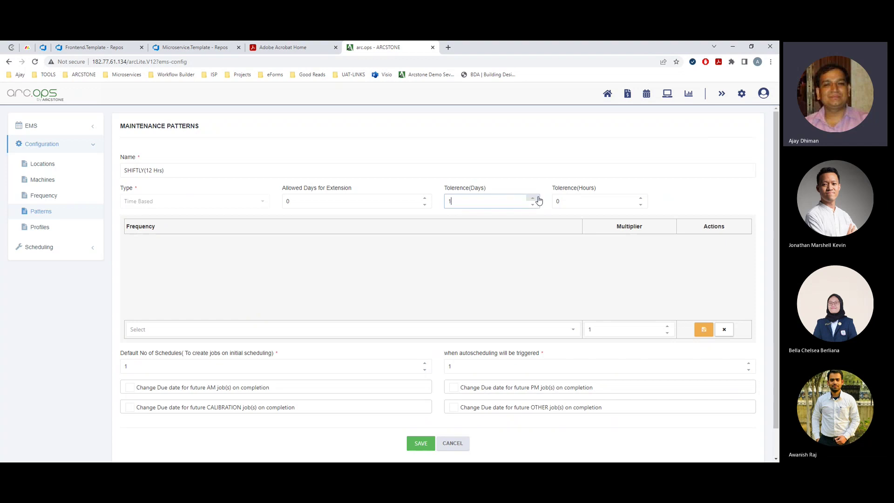
{"action": "left_click", "coordinate": [534, 206]}
Step: Set the pattern's tolerance to 6 hours
{"action": "left_click", "coordinate": [645, 198]}
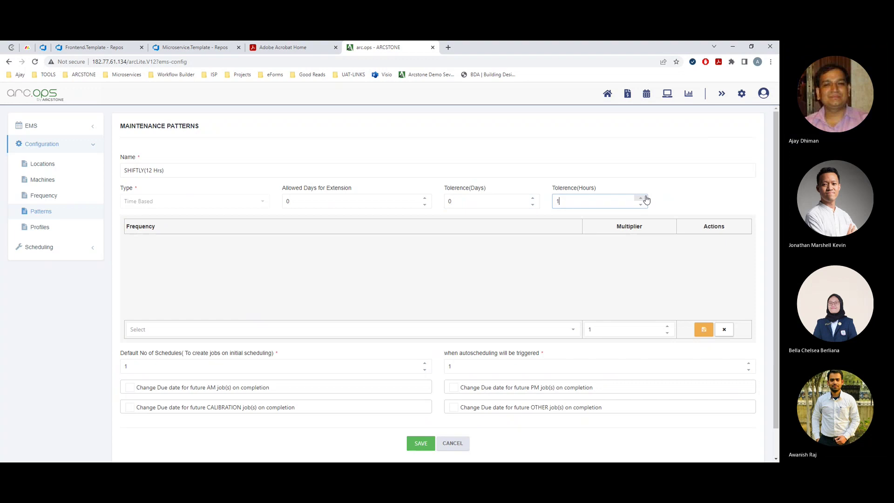
{"action": "left_click", "coordinate": [645, 198]}
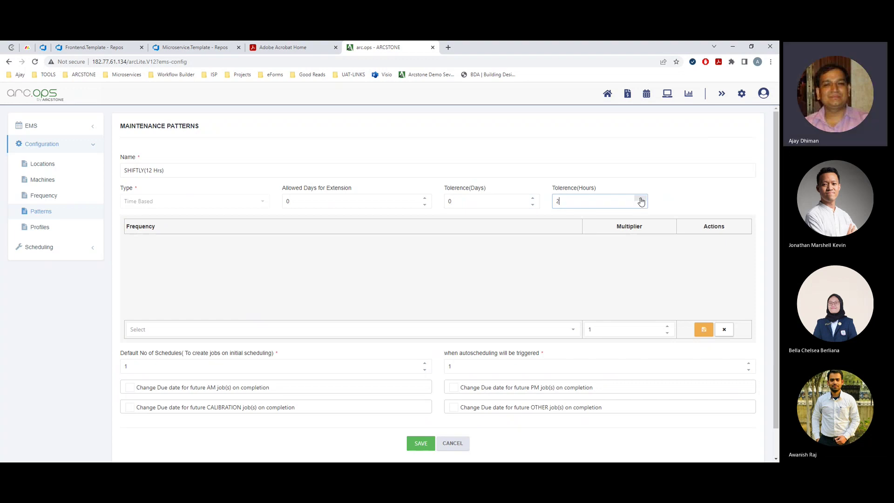
{"action": "left_click", "coordinate": [171, 172]}
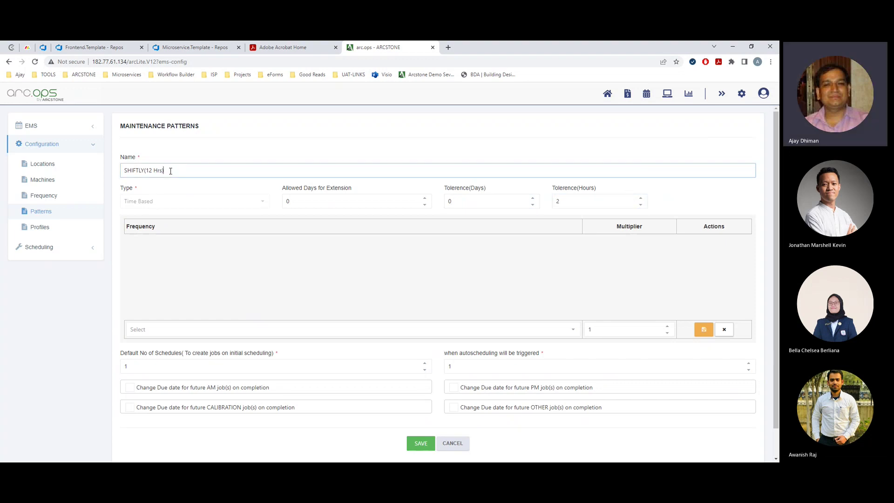
{"action": "left_click_drag", "start_coordinate": [566, 202], "coordinate": [540, 202]}
{"action": "type", "text": "12"}
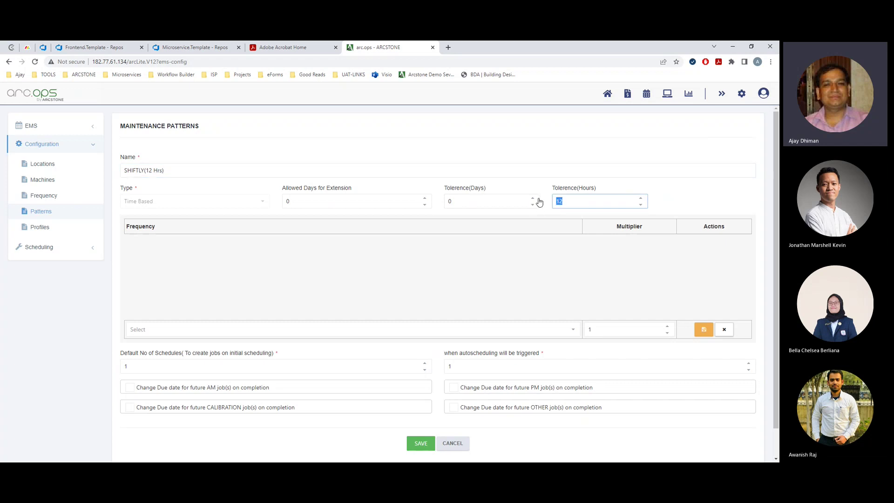
{"action": "type", "text": "6"}
{"action": "left_click", "coordinate": [325, 262]}
Step: Add the Hourly frequency with a multiplier of 12 to the pattern
{"action": "scroll", "coordinate": [652, 235], "scroll_direction": "down", "scroll_amount": 1}
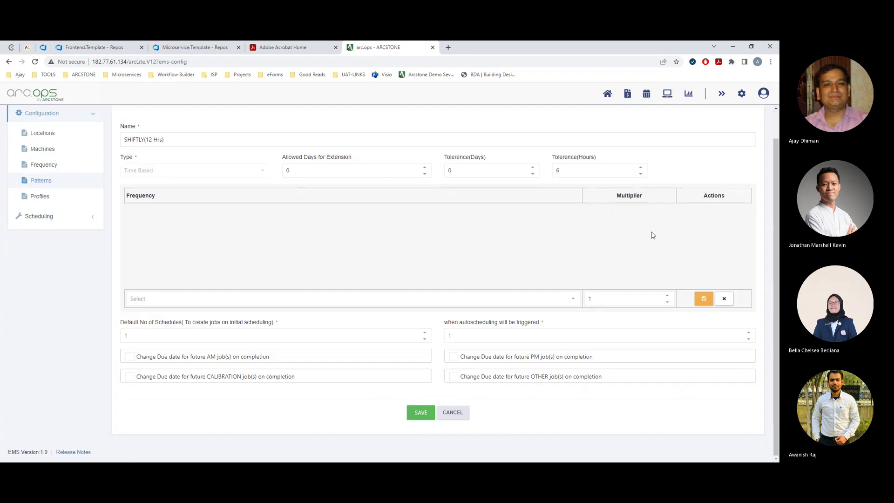
{"action": "left_click", "coordinate": [573, 299]}
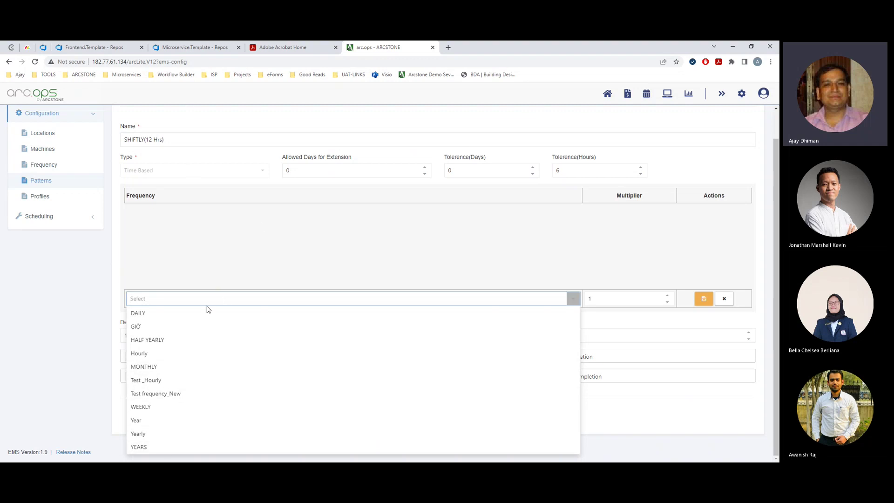
{"action": "left_click", "coordinate": [155, 354]}
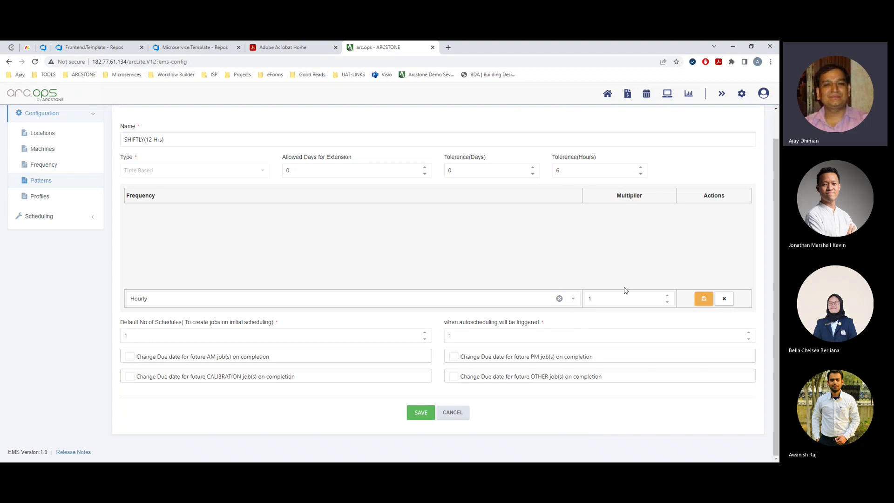
{"action": "double_click", "coordinate": [600, 299]}
{"action": "type", "text": "12"}
{"action": "left_click", "coordinate": [709, 294]}
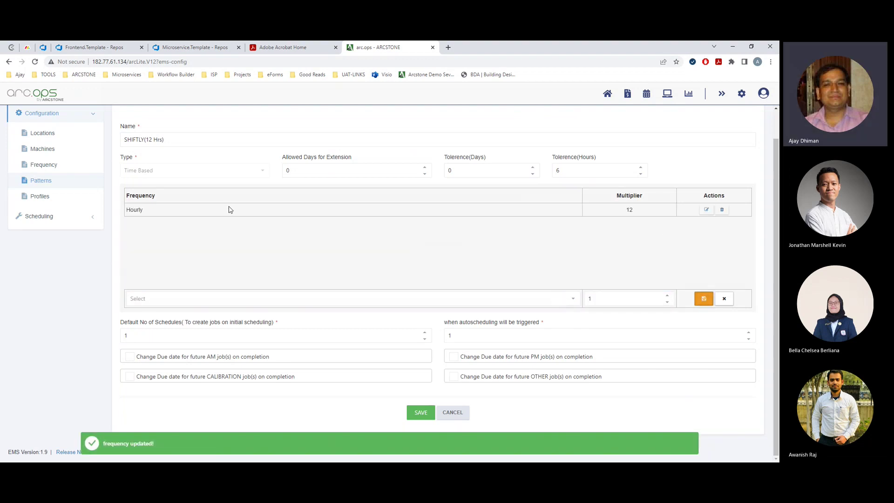
Step: Examine the added frequency entry, the default number of schedules and the autoscheduling trigger setting
{"action": "left_click_drag", "start_coordinate": [634, 211], "coordinate": [613, 213]}
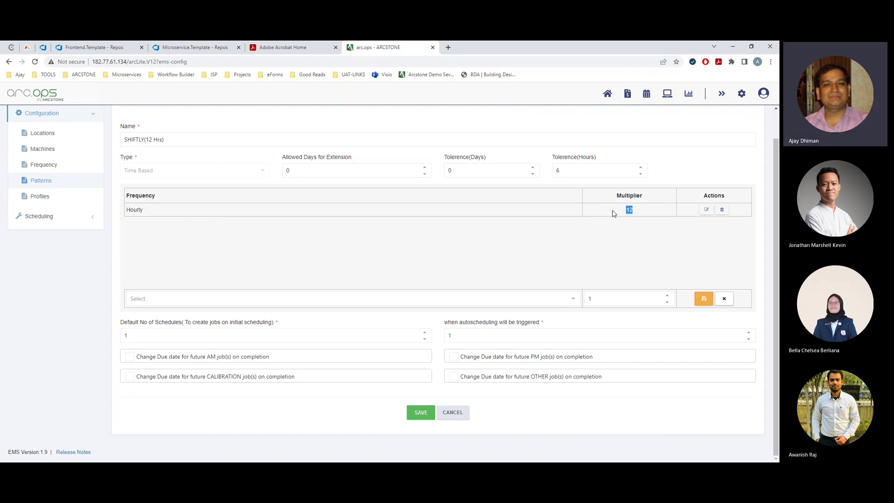
{"action": "left_click_drag", "start_coordinate": [145, 214], "coordinate": [123, 213]}
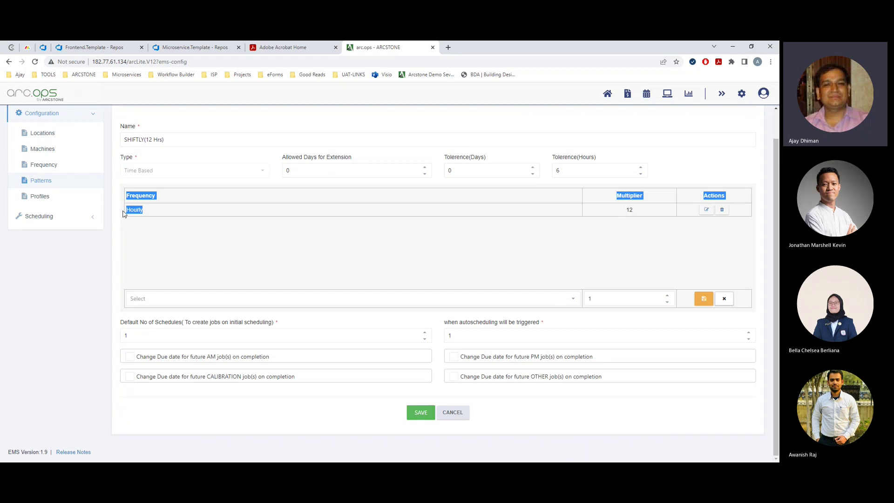
{"action": "left_click", "coordinate": [188, 234]}
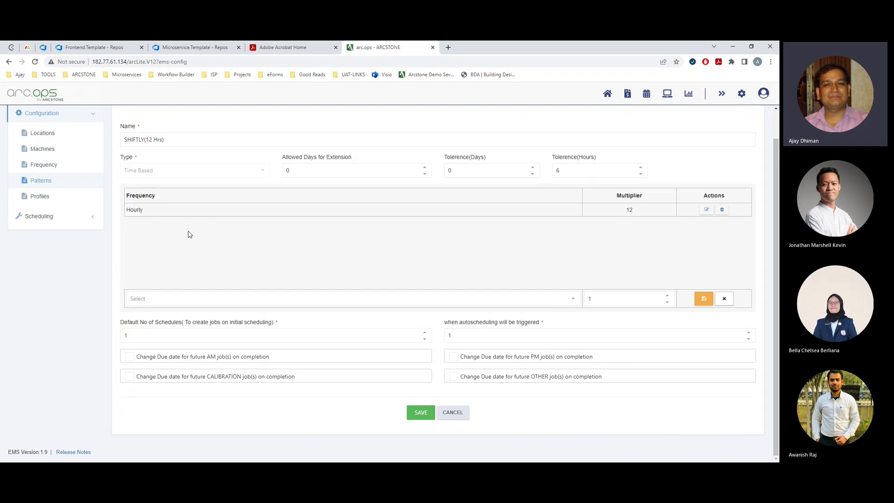
{"action": "scroll", "coordinate": [199, 241], "scroll_direction": "up", "scroll_amount": 1}
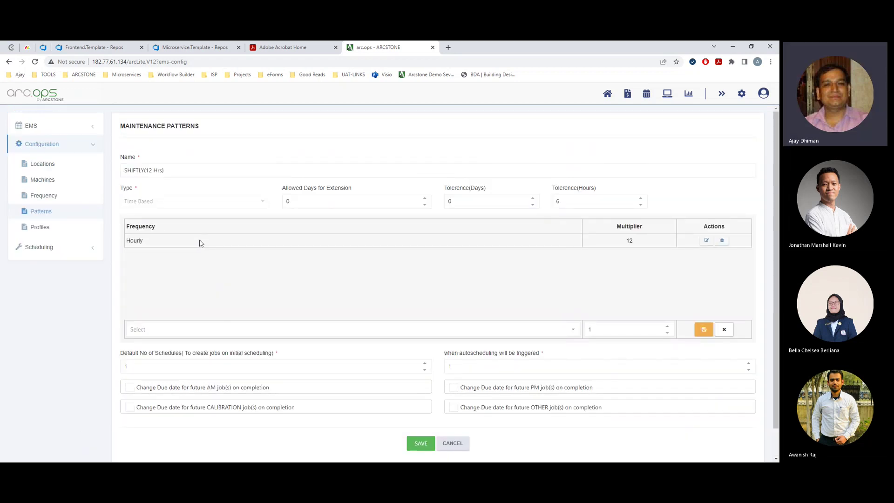
{"action": "scroll", "coordinate": [657, 314], "scroll_direction": "down", "scroll_amount": 1}
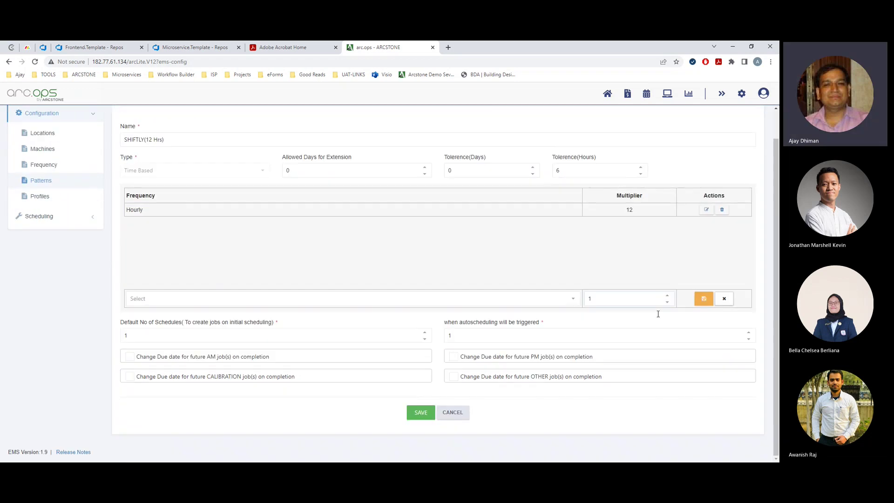
{"action": "left_click_drag", "start_coordinate": [156, 330], "coordinate": [112, 336]}
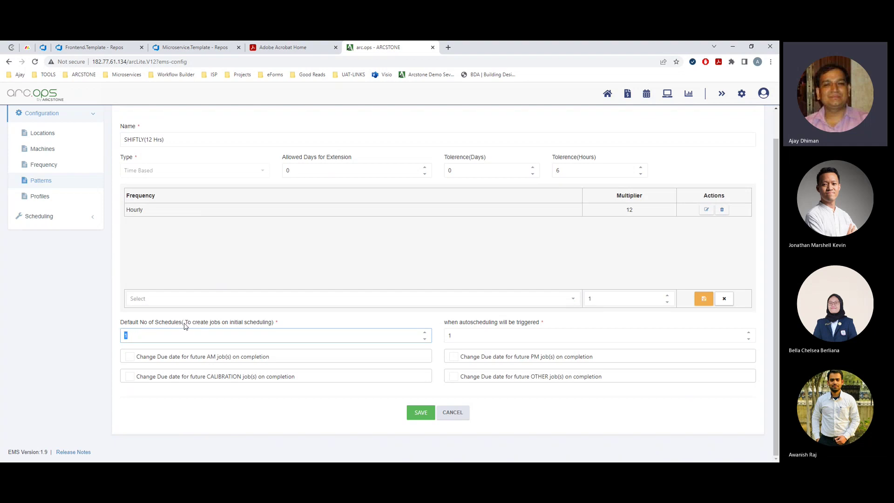
{"action": "left_click_drag", "start_coordinate": [445, 322], "coordinate": [556, 322]}
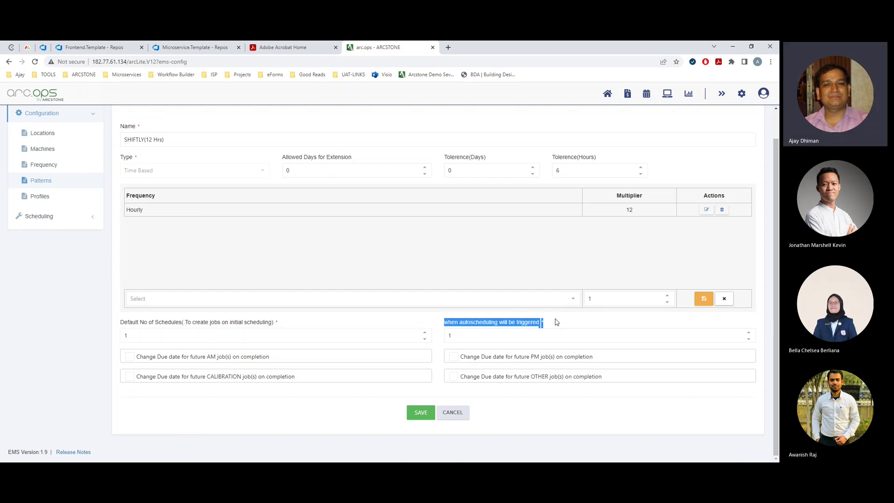
{"action": "left_click", "coordinate": [557, 322]}
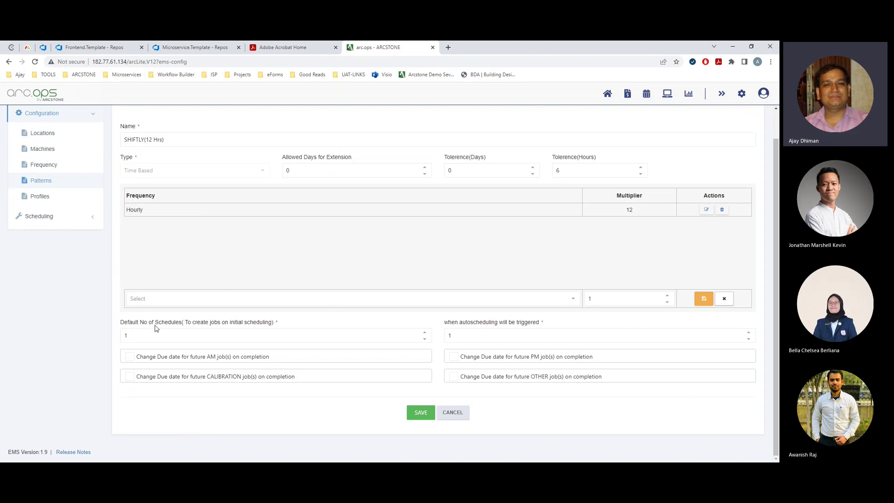
Step: Set the default number of schedules to 14 and the autoscheduling trigger to 8
{"action": "left_click_drag", "start_coordinate": [135, 336], "coordinate": [122, 340]}
{"action": "key", "text": "BackSpace"}
{"action": "type", "text": "14"}
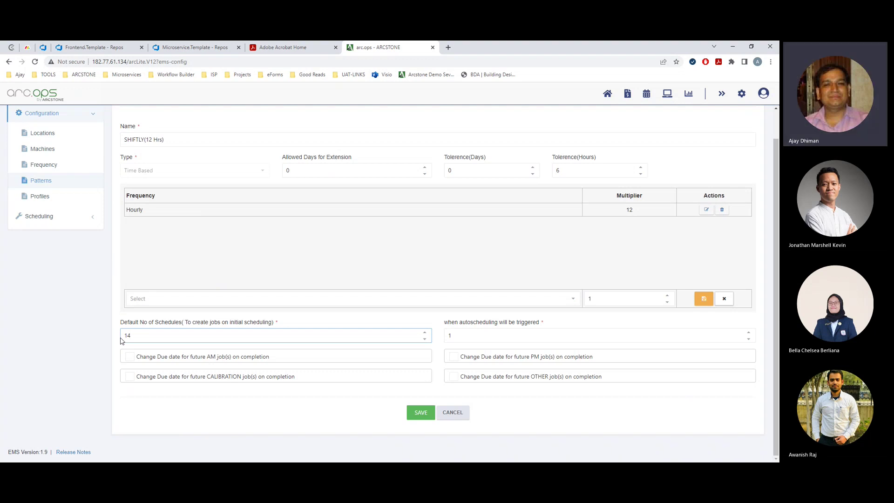
{"action": "left_click_drag", "start_coordinate": [121, 322], "coordinate": [183, 325]}
{"action": "left_click", "coordinate": [145, 335]}
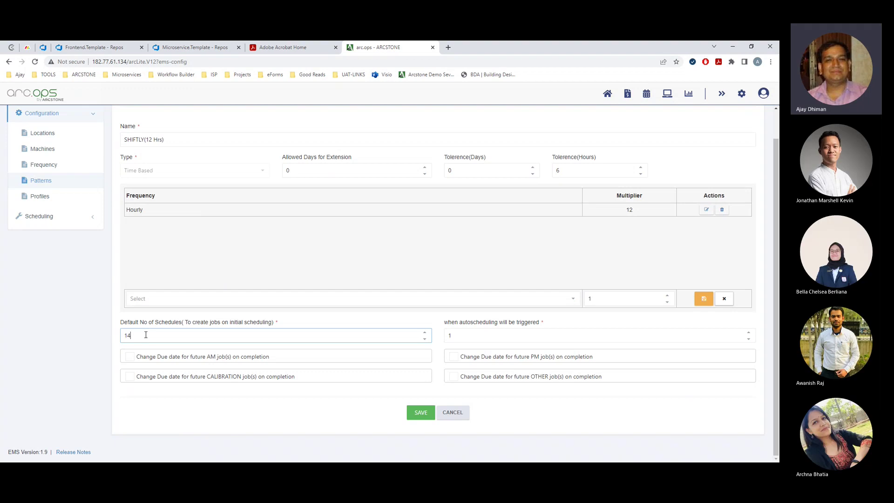
{"action": "double_click", "coordinate": [447, 334]}
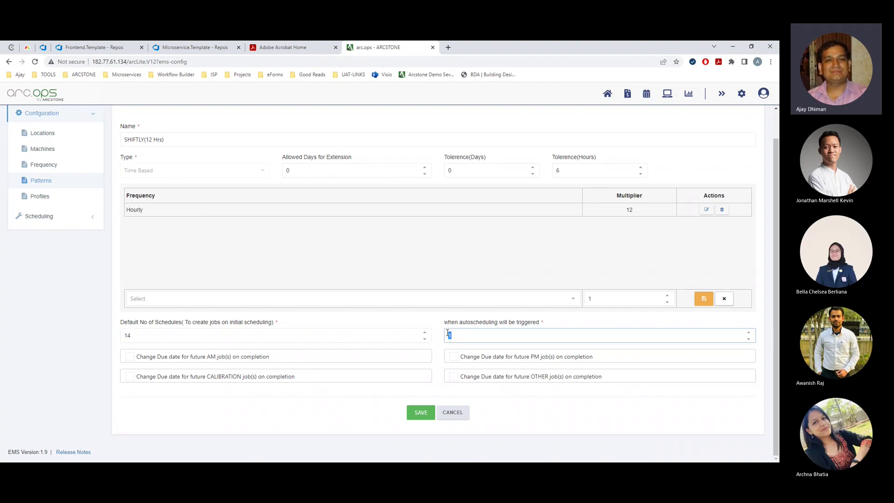
{"action": "key", "text": "BackSpace"}
{"action": "type", "text": "8"}
Step: Enable the due date change on completion for future AM, PM, OTHER and CALIBRATION jobs, and disable all four again
{"action": "left_click", "coordinate": [172, 357]}
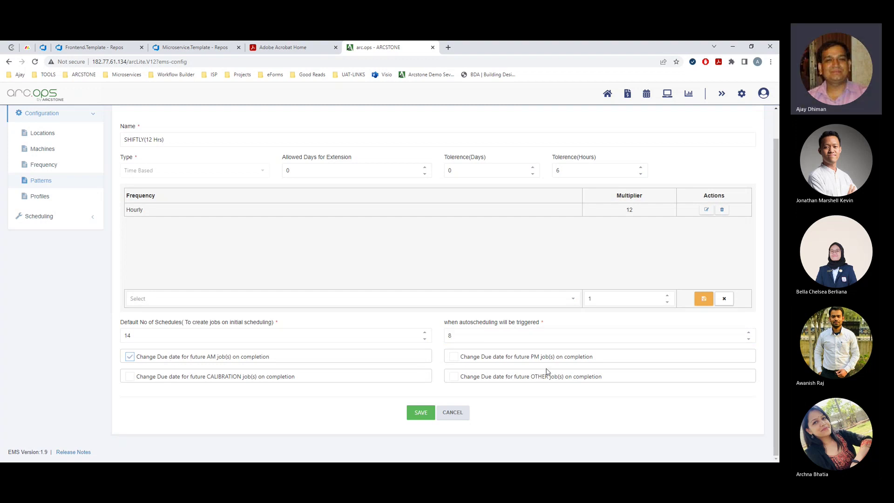
{"action": "left_click", "coordinate": [529, 358]}
{"action": "left_click", "coordinate": [517, 376]}
{"action": "left_click", "coordinate": [259, 378]}
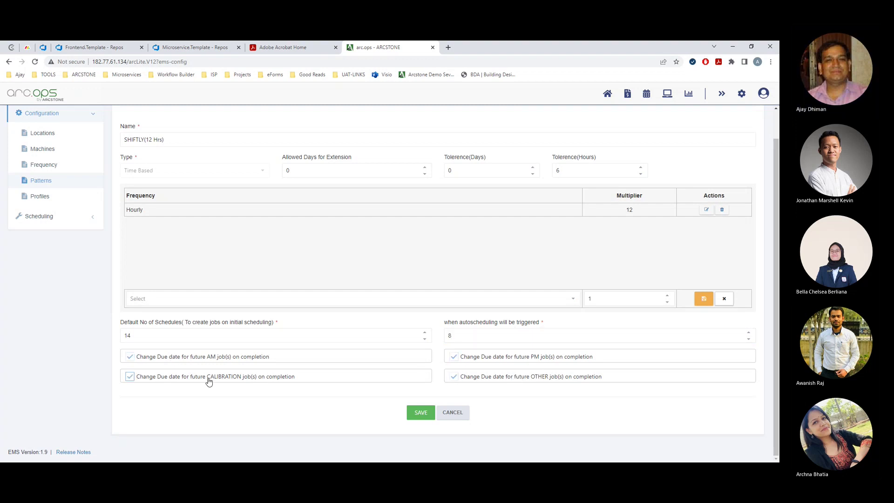
{"action": "left_click", "coordinate": [179, 357]}
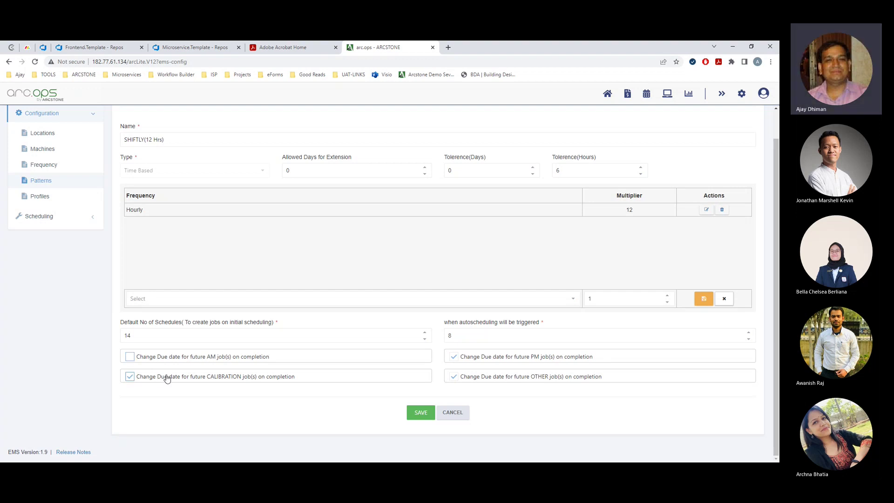
{"action": "left_click", "coordinate": [167, 378]}
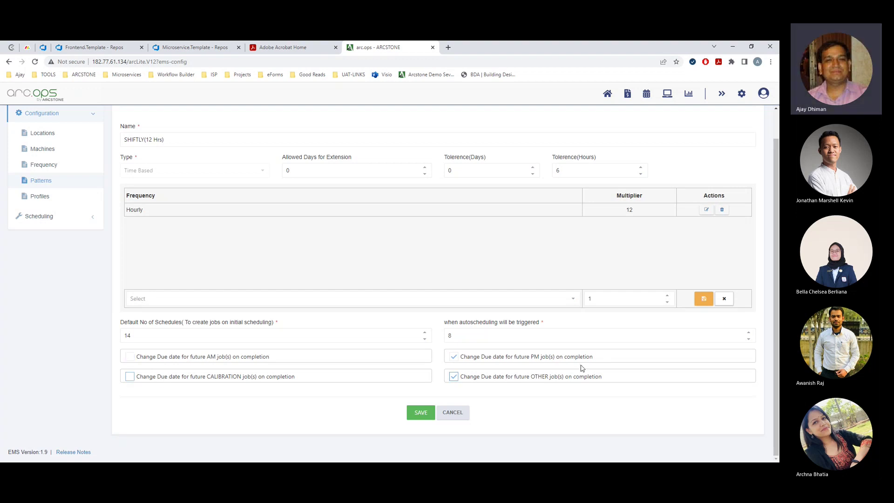
{"action": "left_click", "coordinate": [509, 362]}
{"action": "left_click", "coordinate": [514, 378]}
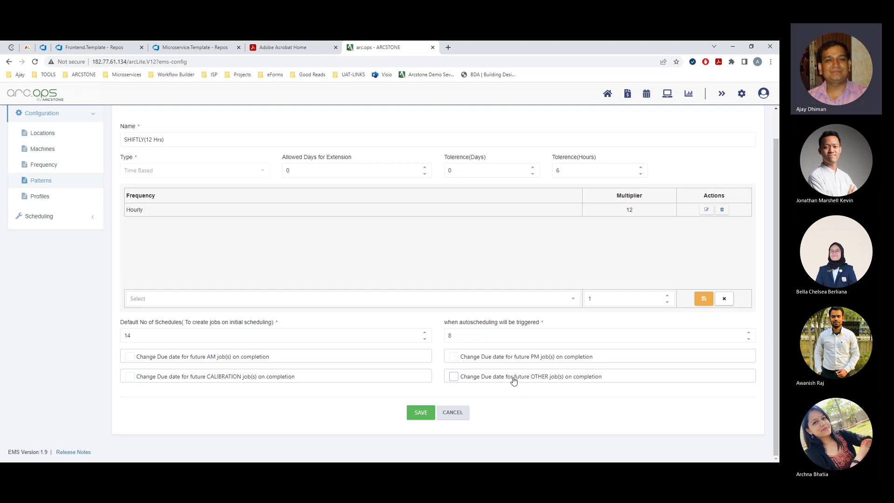
Step: Save the new maintenance pattern and return to the maintenance pattern list
{"action": "left_click", "coordinate": [417, 418]}
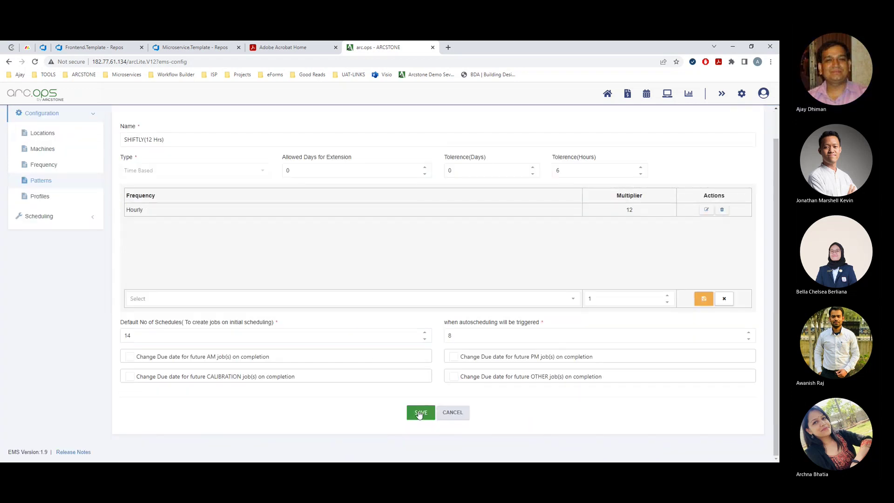
{"action": "left_click", "coordinate": [419, 413]}
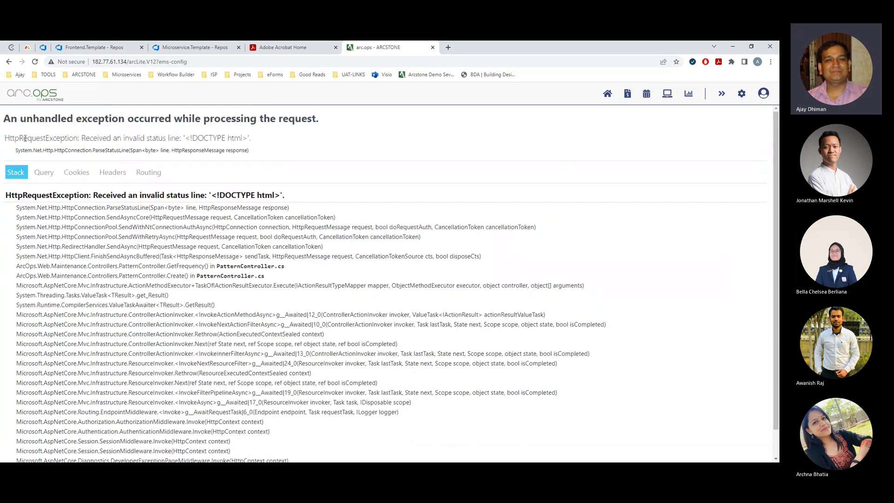
{"action": "left_click", "coordinate": [9, 62]}
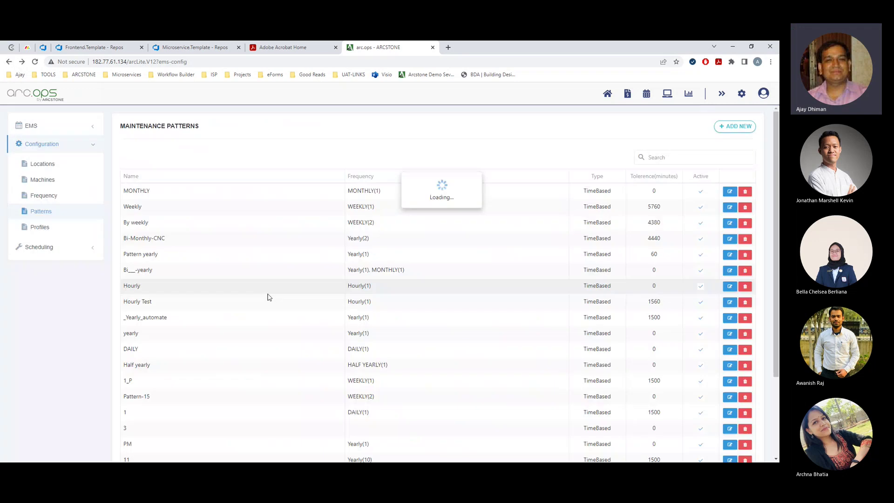
Step: Search the maintenance patterns for "Shif" and open the SHIFTLY(12 Hrs) pattern to review its saved settings
{"action": "left_click", "coordinate": [668, 156]}
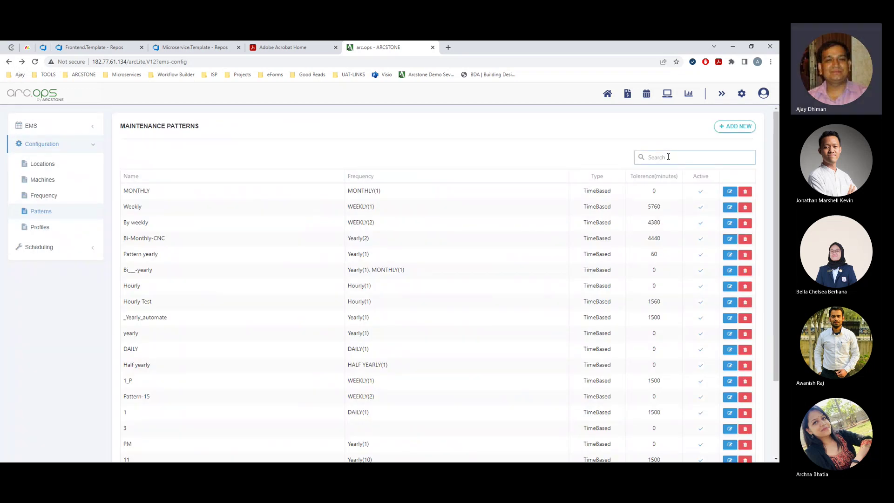
{"action": "type", "text": "Shif"}
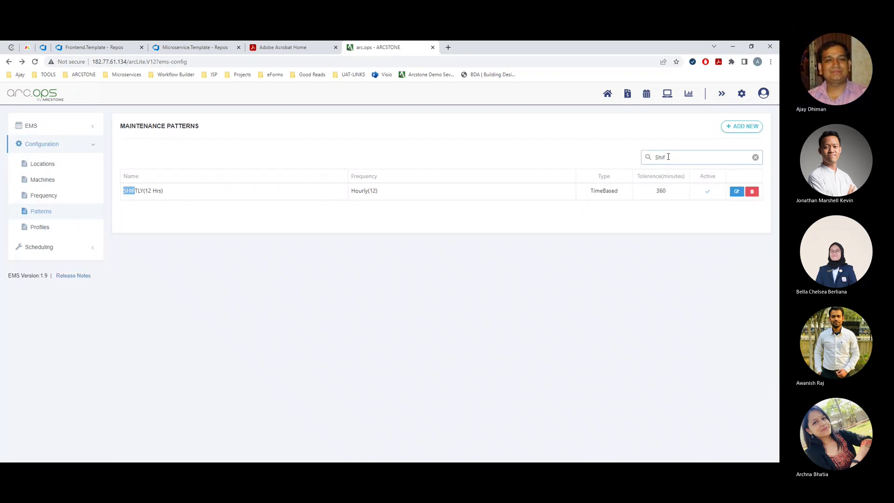
{"action": "left_click", "coordinate": [736, 191]}
{"action": "scroll", "coordinate": [326, 349], "scroll_direction": "down", "scroll_amount": 1}
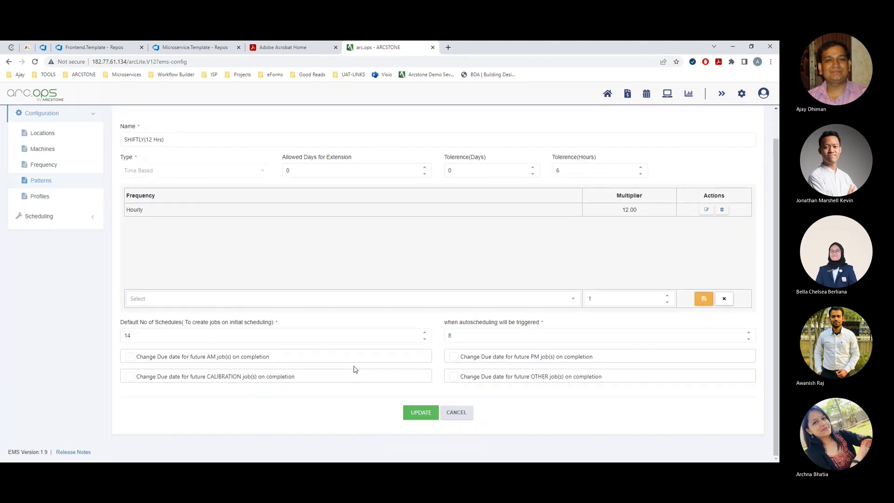
{"action": "left_click", "coordinate": [420, 415]}
{"action": "scroll", "coordinate": [280, 297], "scroll_direction": "up", "scroll_amount": 1}
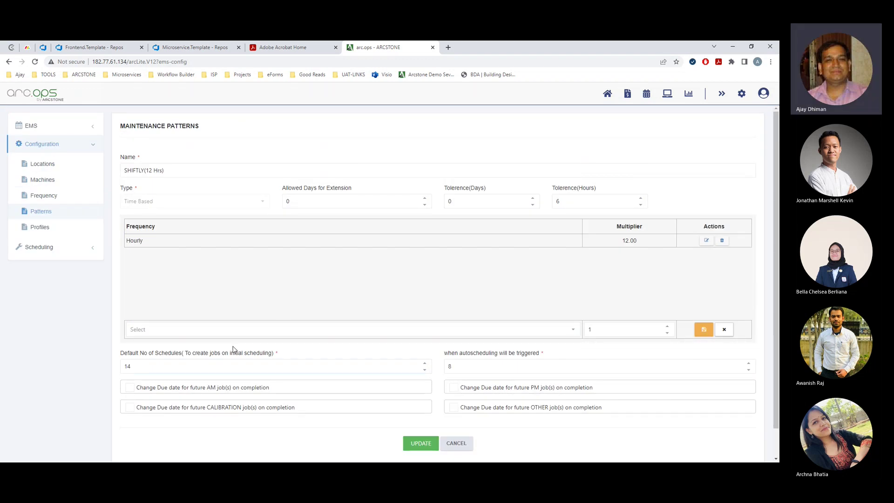
Step: Return to the maintenance pattern list and open the pattern named "a" for editing
{"action": "left_click", "coordinate": [8, 62]}
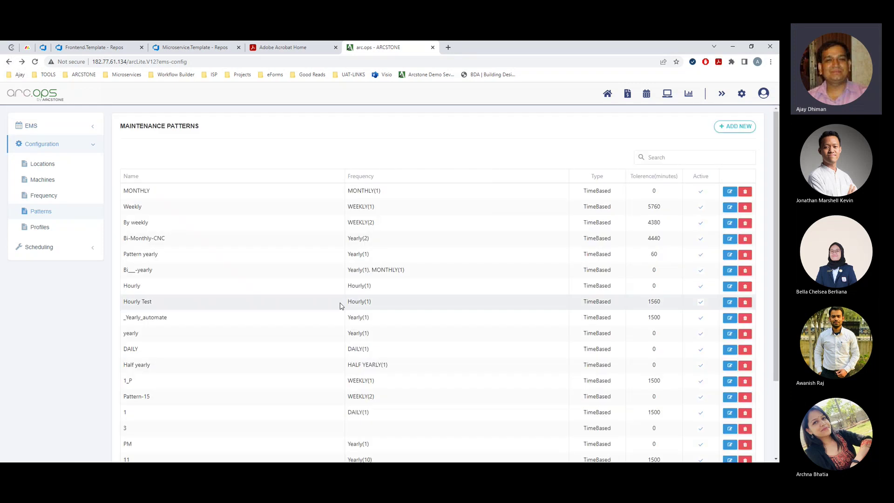
{"action": "scroll", "coordinate": [244, 368], "scroll_direction": "down", "scroll_amount": 3}
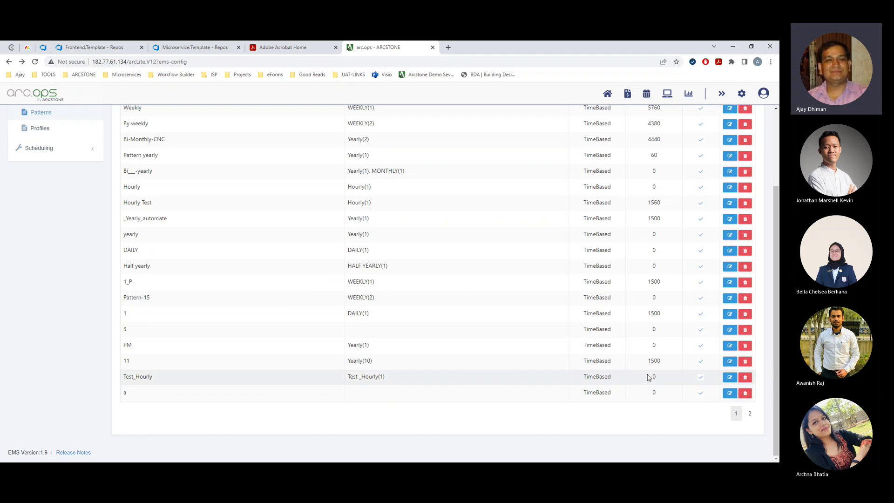
{"action": "left_click", "coordinate": [729, 393]}
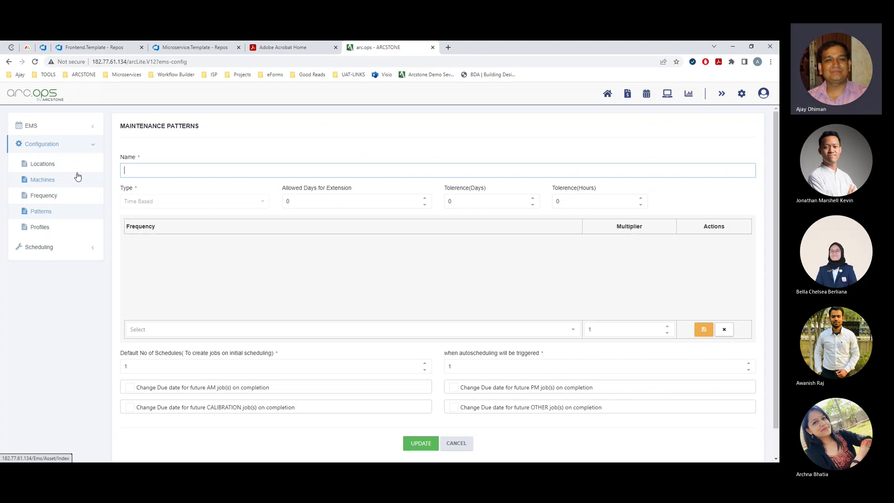
Step: Rename the pattern as "Every thee Days"
{"action": "type", "text": "3 Days"}
{"action": "key", "text": "BackSpace"}
{"action": "key", "text": "BackSpace"}
{"action": "key", "text": "BackSpace"}
{"action": "key", "text": "BackSpace"}
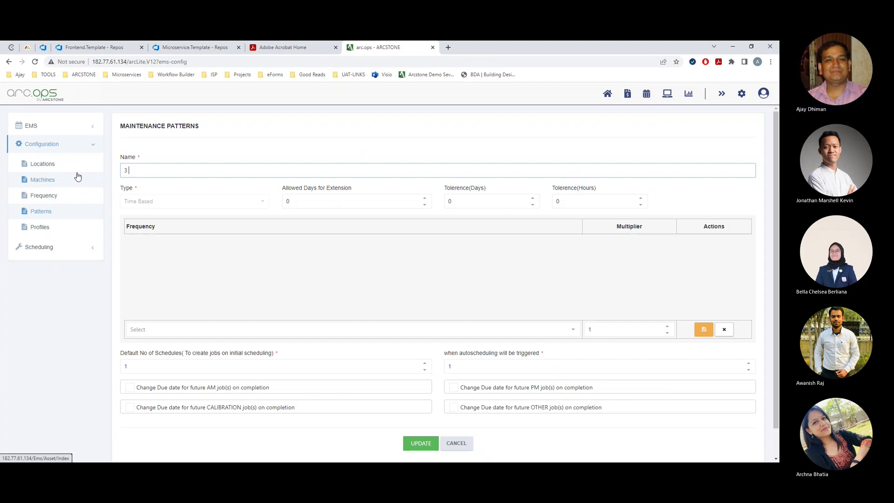
{"action": "type", "text": "Every thee Days"}
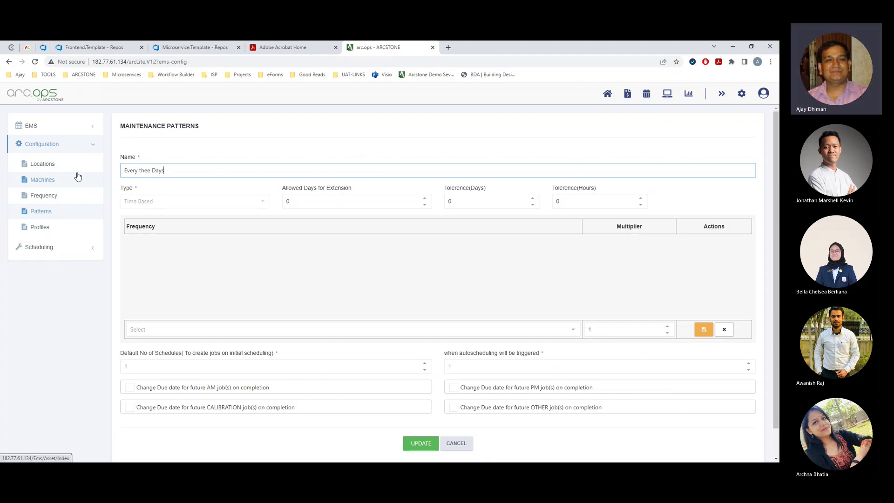
{"action": "type", "text": " ()"}
{"action": "type", "text": "H"}
{"action": "key", "text": "BackSpace"}
{"action": "key", "text": "BackSpace"}
Step: Add an Hourly frequency with a multiplier of 72 to the pattern
{"action": "left_click", "coordinate": [200, 330]}
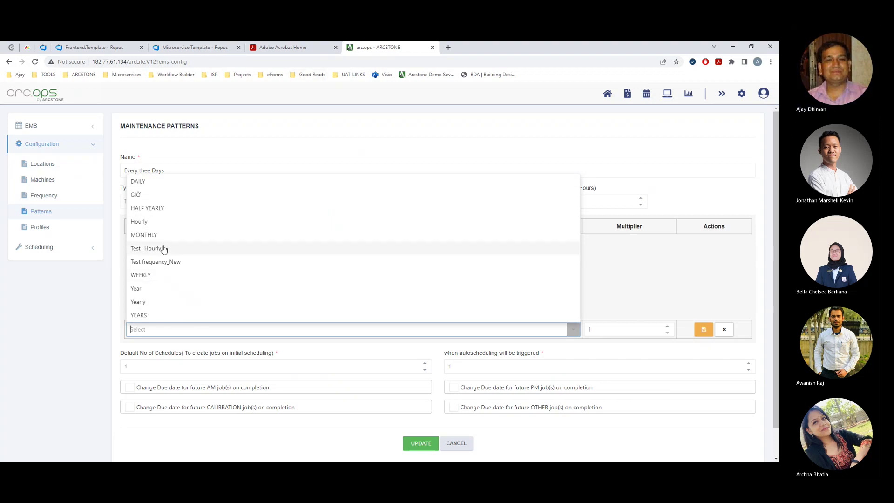
{"action": "left_click", "coordinate": [139, 222]}
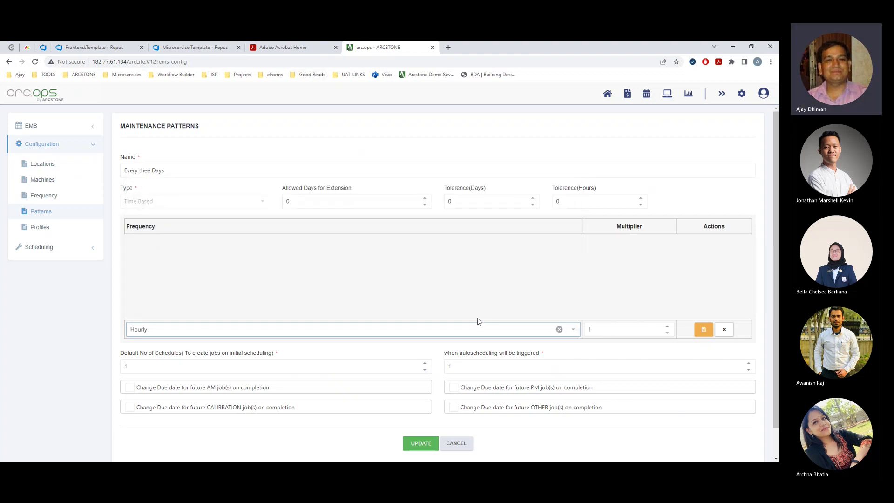
{"action": "key", "text": "Tab"}
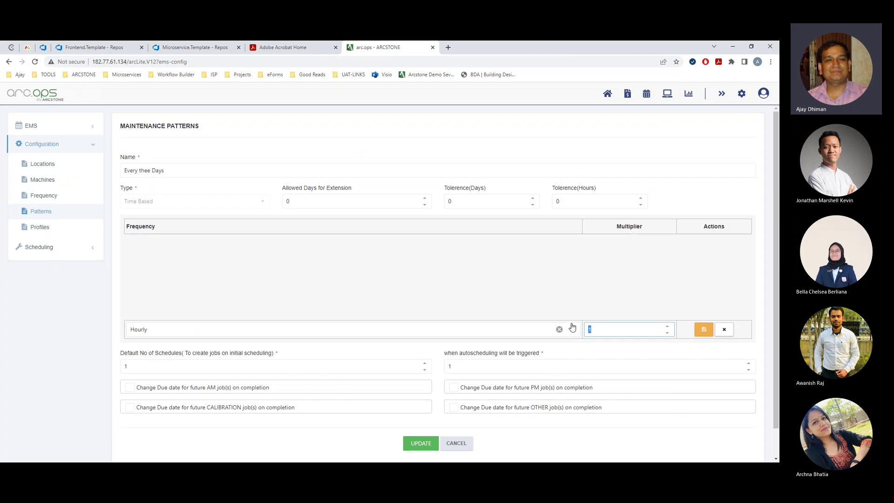
{"action": "type", "text": "72"}
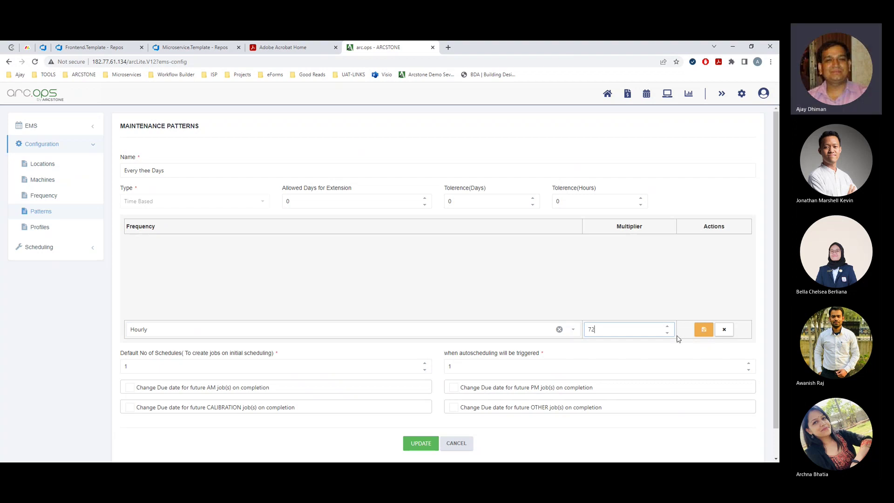
{"action": "left_click", "coordinate": [702, 329]}
Step: Choose DAILY as the frequency for the pattern's second entry
{"action": "left_click", "coordinate": [155, 328]}
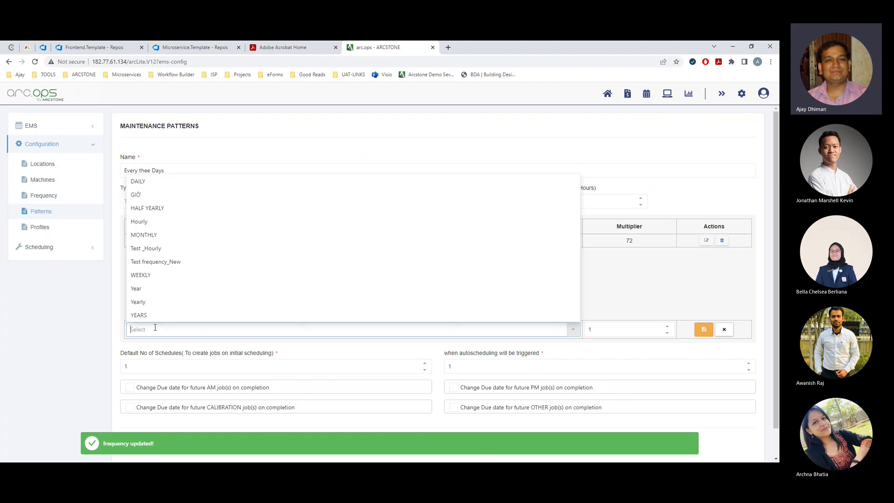
{"action": "type", "text": "D"}
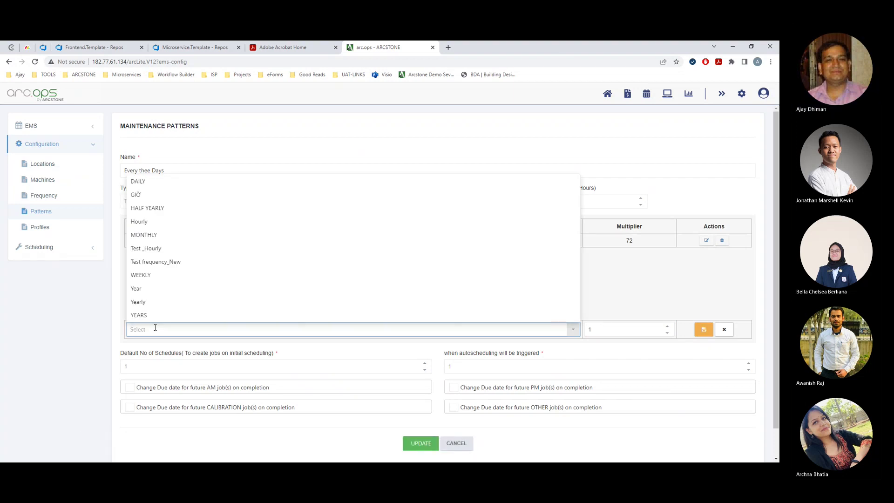
{"action": "type", "text": "AI"}
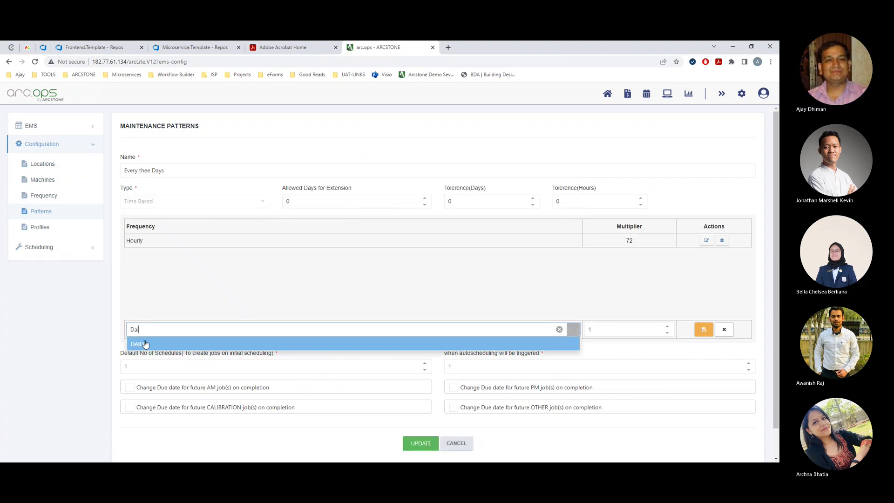
{"action": "left_click", "coordinate": [157, 343]}
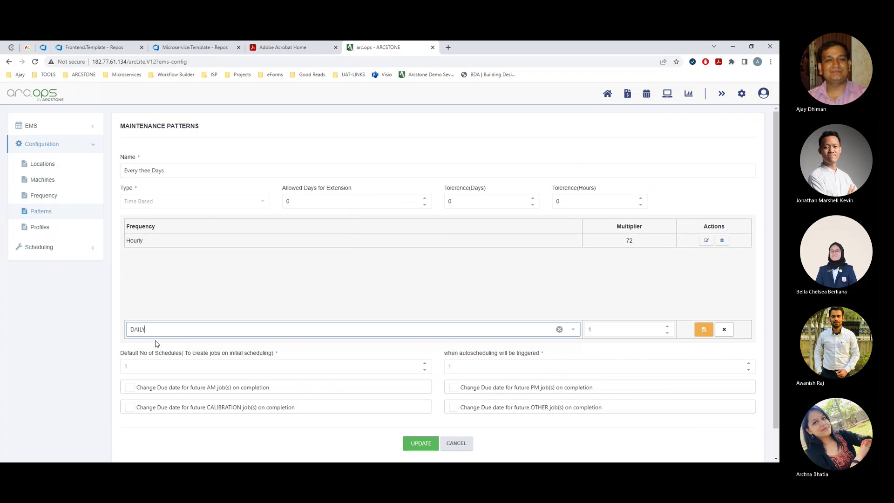
Step: Open the maintenance frequency list in a separate browser tab and rename the DAILY frequency as DAYS
{"action": "right_click", "coordinate": [47, 197]}
{"action": "left_click", "coordinate": [81, 201]}
{"action": "key", "text": "ctrl+Tab"}
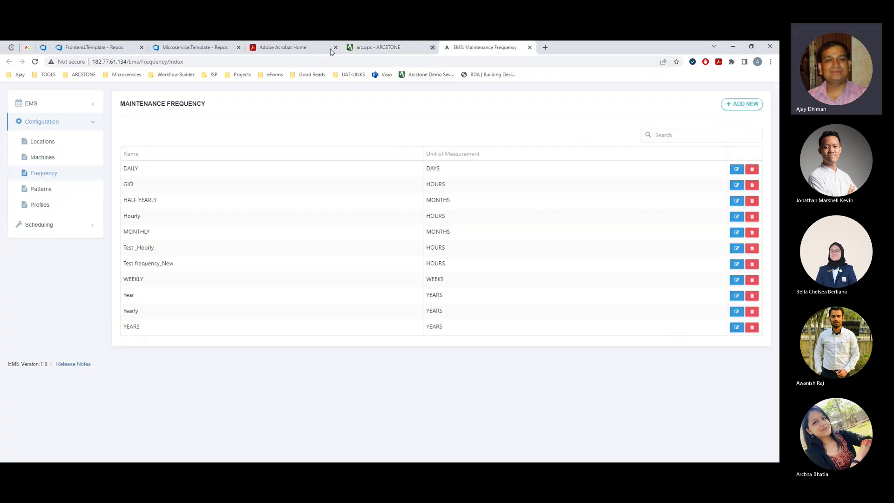
{"action": "left_click", "coordinate": [737, 170]}
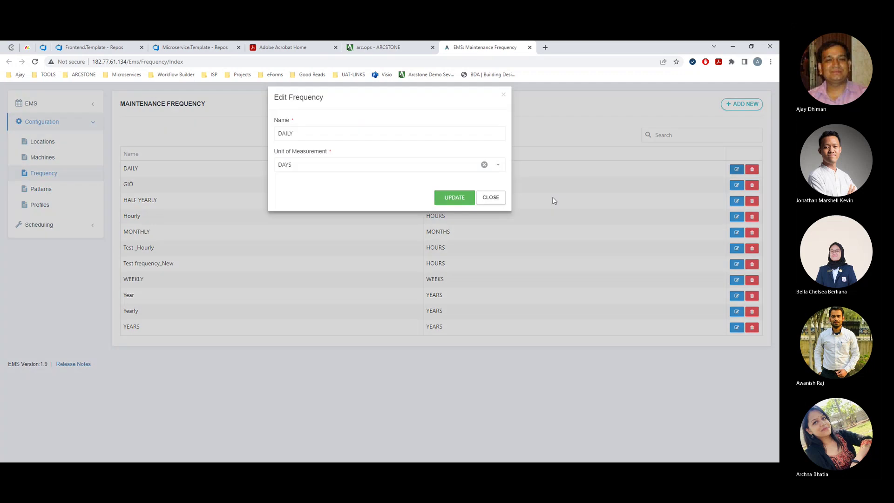
{"action": "left_click_drag", "start_coordinate": [293, 142], "coordinate": [265, 143]}
{"action": "type", "text": "DA"}
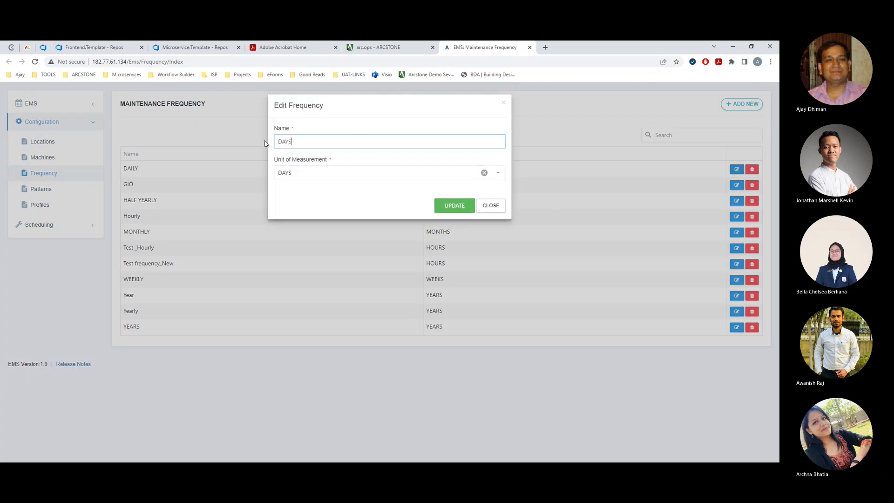
{"action": "type", "text": "YS"}
{"action": "left_click", "coordinate": [454, 205]}
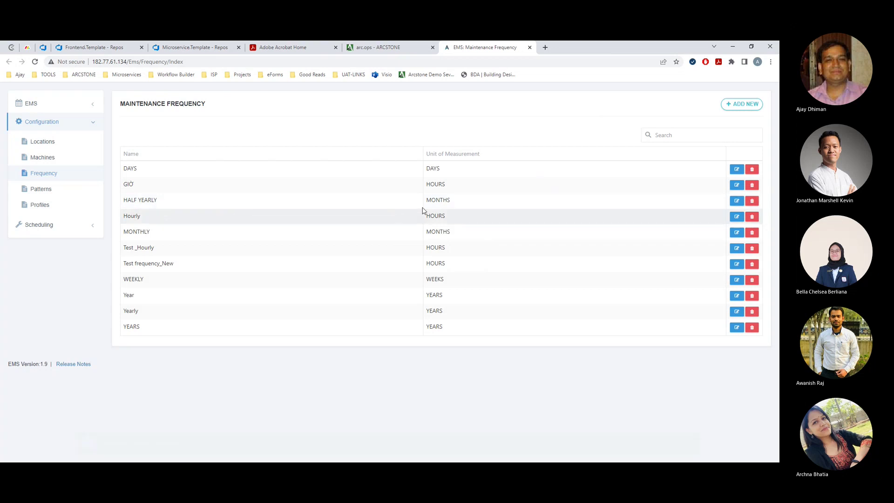
Step: Rename the HALF YEARLY frequency as MONTHS and save it
{"action": "left_click", "coordinate": [737, 201]}
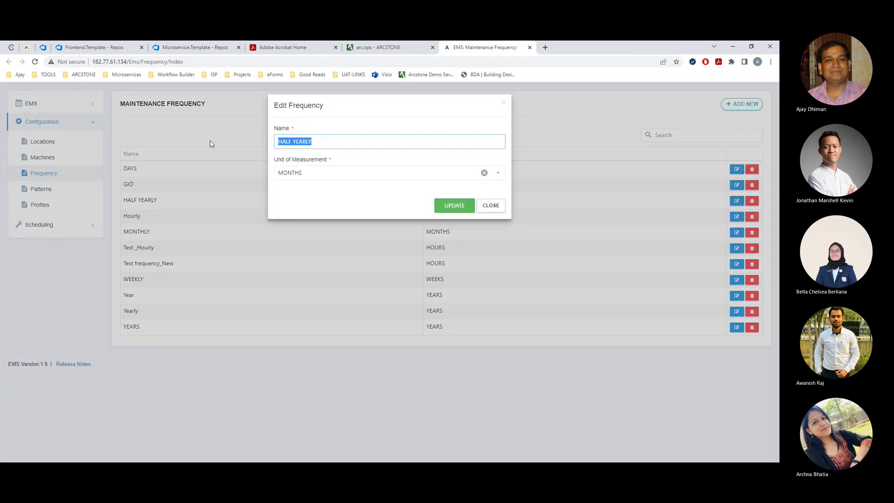
{"action": "type", "text": "MONTHS"}
{"action": "left_click", "coordinate": [449, 206]}
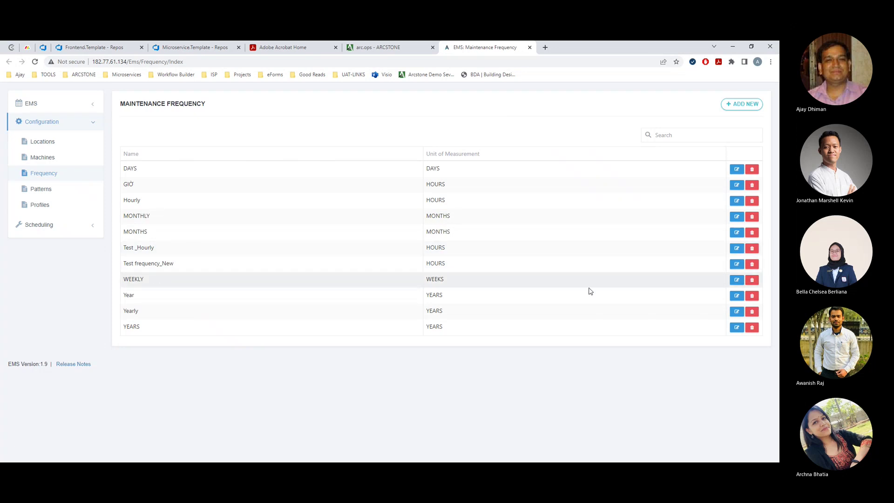
Step: Rename the WEEKLY frequency as WEEKS and save it
{"action": "left_click", "coordinate": [737, 280]}
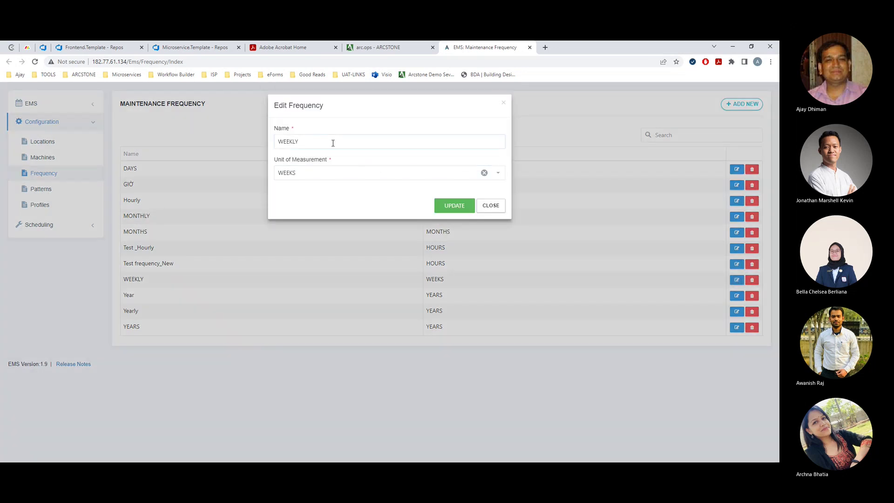
{"action": "left_click_drag", "start_coordinate": [292, 141], "coordinate": [315, 141]}
{"action": "left_click", "coordinate": [451, 205]}
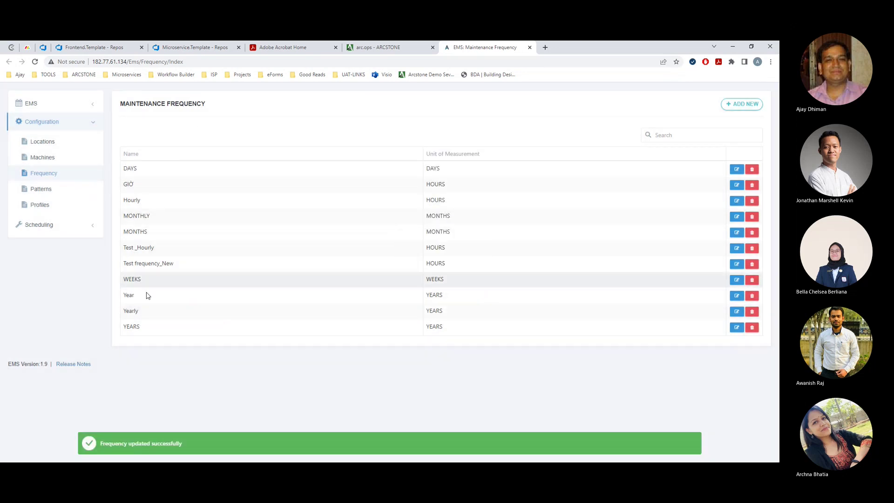
Step: Return to the open maintenance pattern and add the DAILY frequency with a multiplier of 3
{"action": "left_click", "coordinate": [414, 48]}
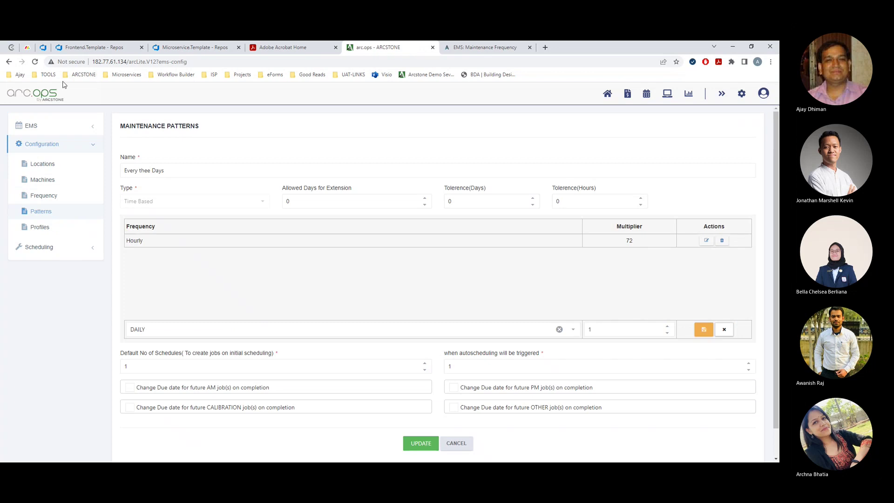
{"action": "scroll", "coordinate": [495, 253], "scroll_direction": "down", "scroll_amount": 1}
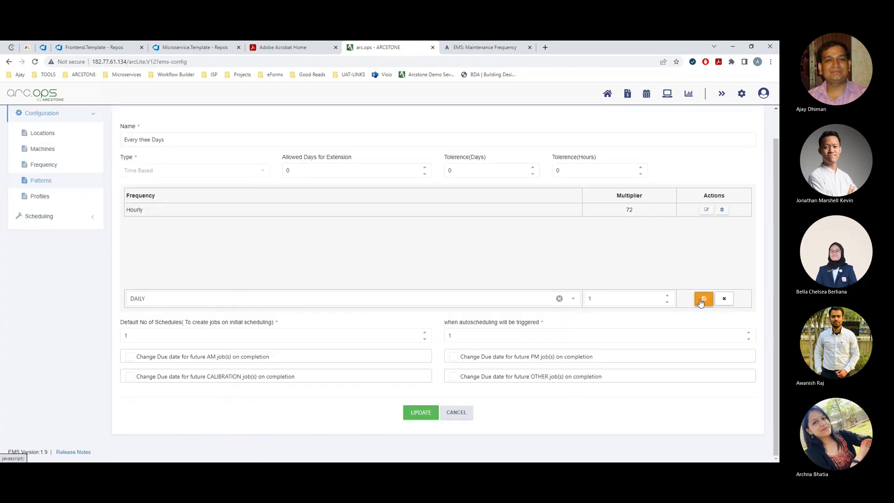
{"action": "double_click", "coordinate": [638, 297]}
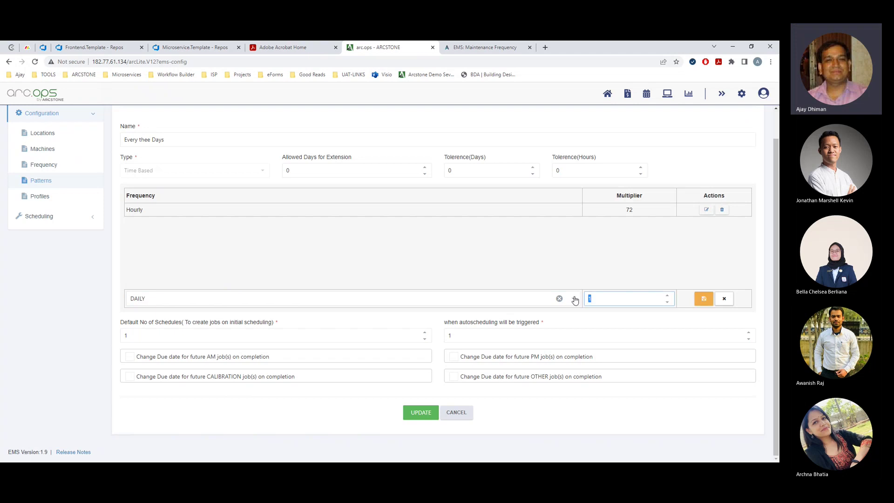
{"action": "type", "text": "3"}
{"action": "left_click", "coordinate": [704, 298]}
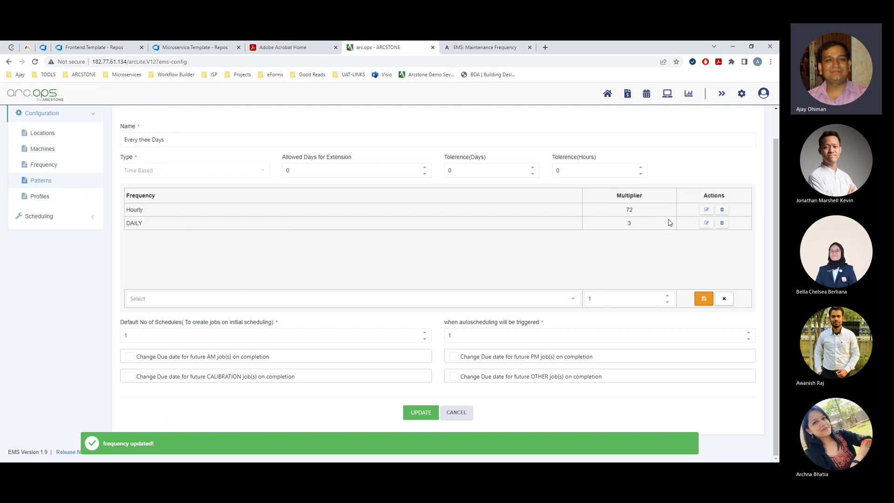
Step: Delete the Hourly frequency from the pattern and save the pattern
{"action": "left_click", "coordinate": [722, 210]}
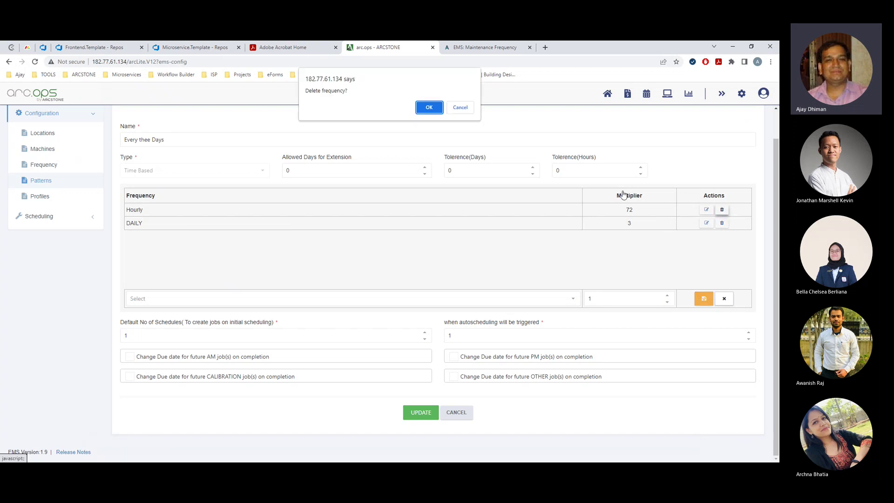
{"action": "left_click", "coordinate": [429, 109]}
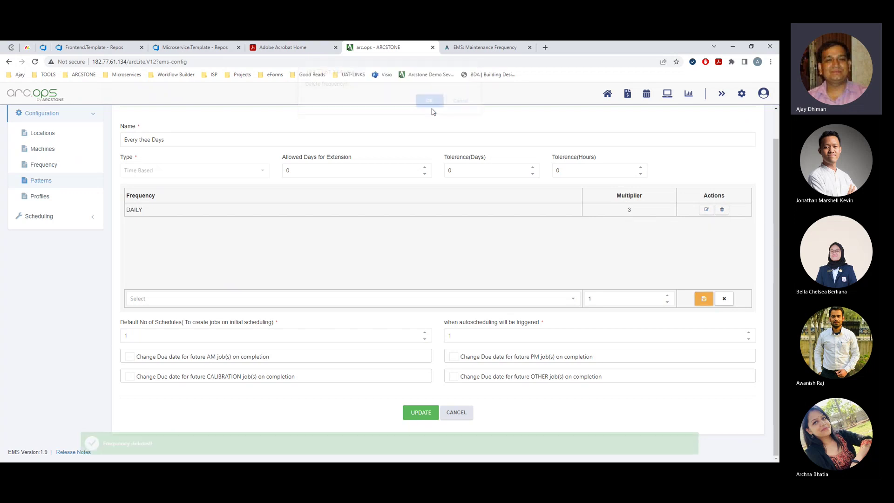
{"action": "left_click", "coordinate": [419, 413]}
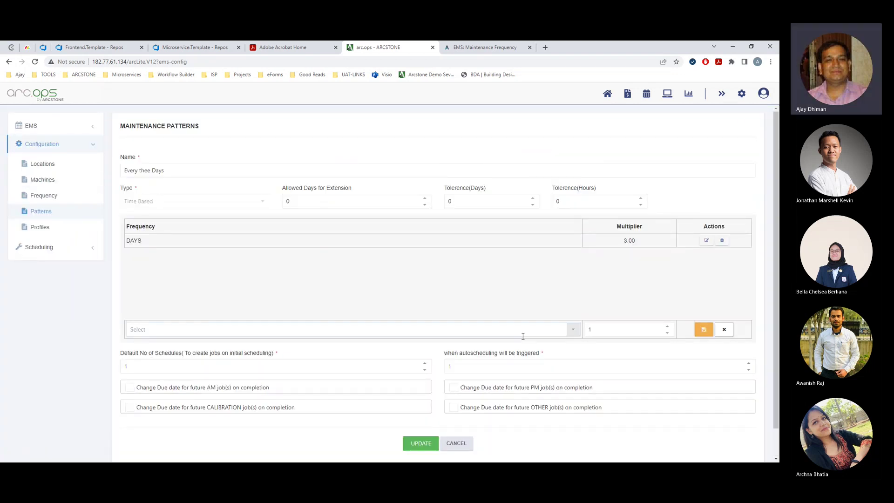
Step: Choose DAYS in the pattern's new frequency entry, rename the pattern as "Every thee Days (DAYSX3)" and submit the update
{"action": "left_click", "coordinate": [570, 332]}
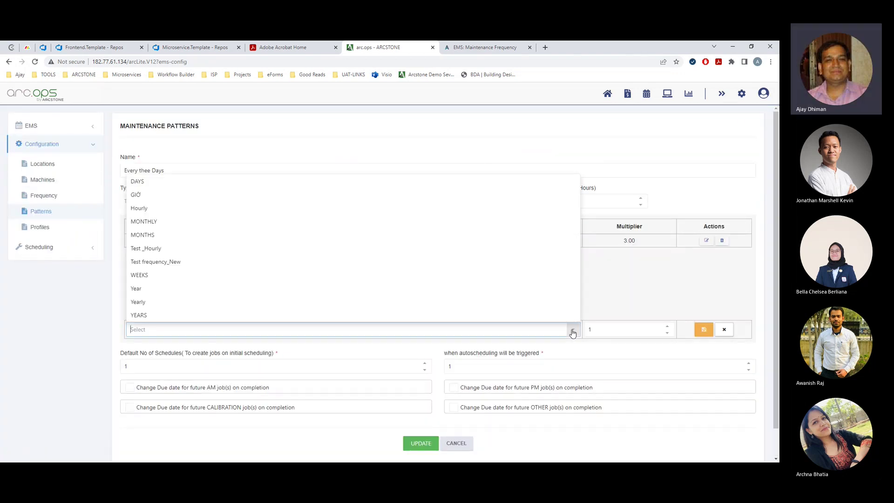
{"action": "left_click", "coordinate": [135, 181]}
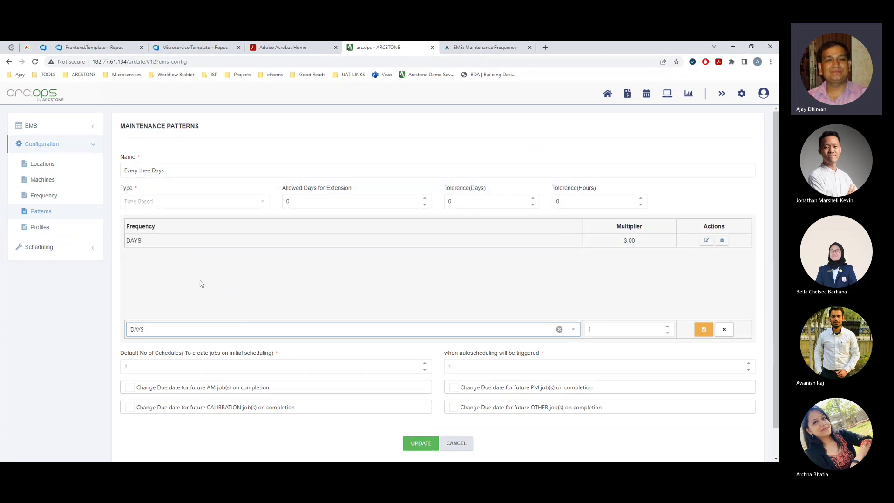
{"action": "left_click", "coordinate": [181, 168]}
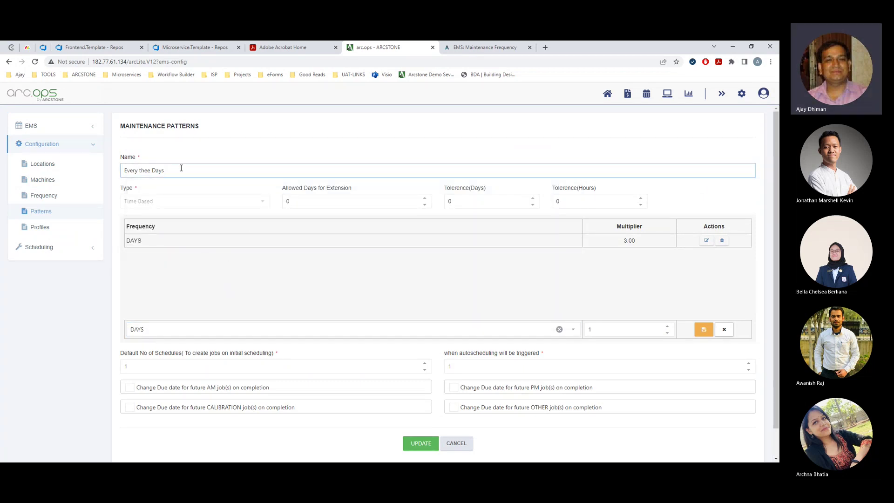
{"action": "type", "text": "DAYSX3"}
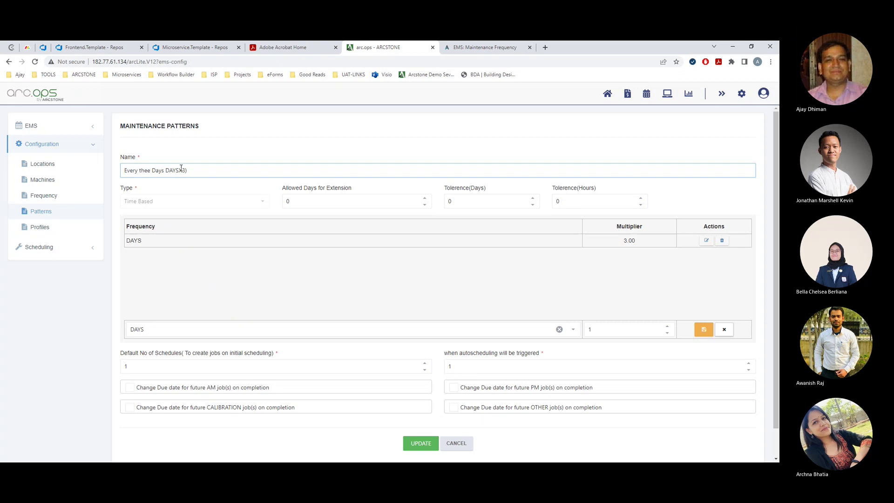
{"action": "type", "text": "("}
{"action": "left_click", "coordinate": [426, 443]}
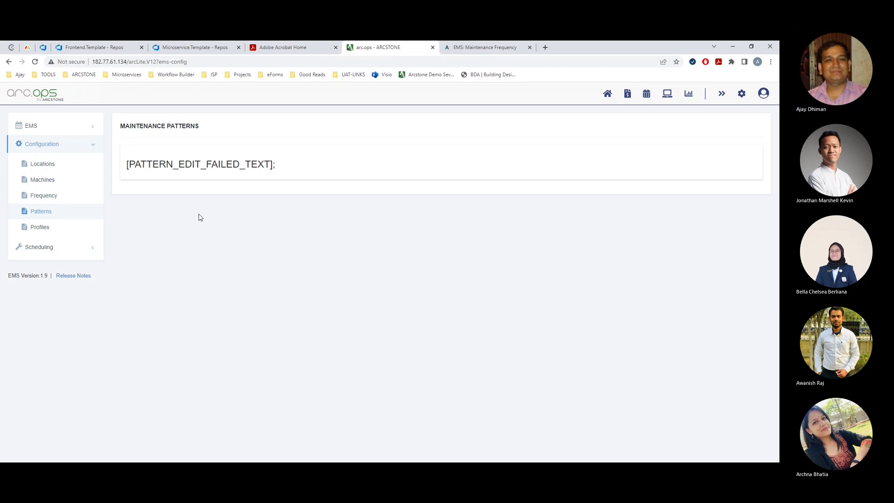
Step: Reload the maintenance application and open its Configuration area
{"action": "left_click", "coordinate": [35, 61]}
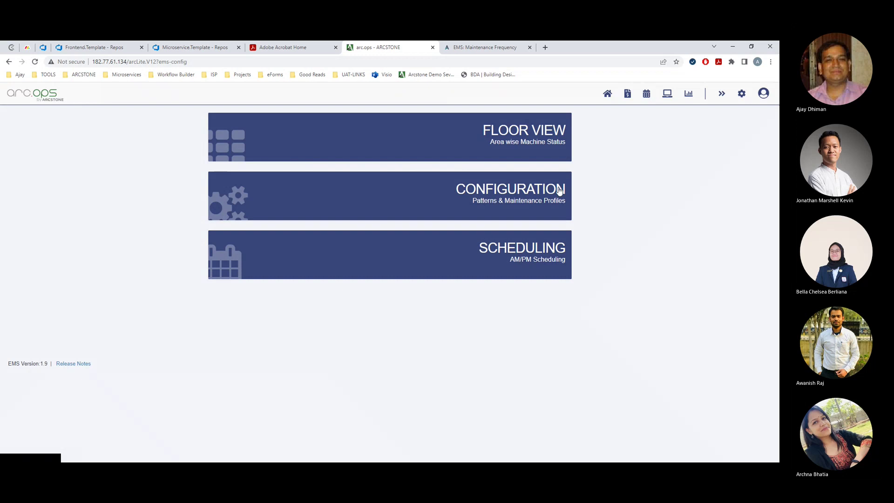
{"action": "left_click", "coordinate": [513, 183]}
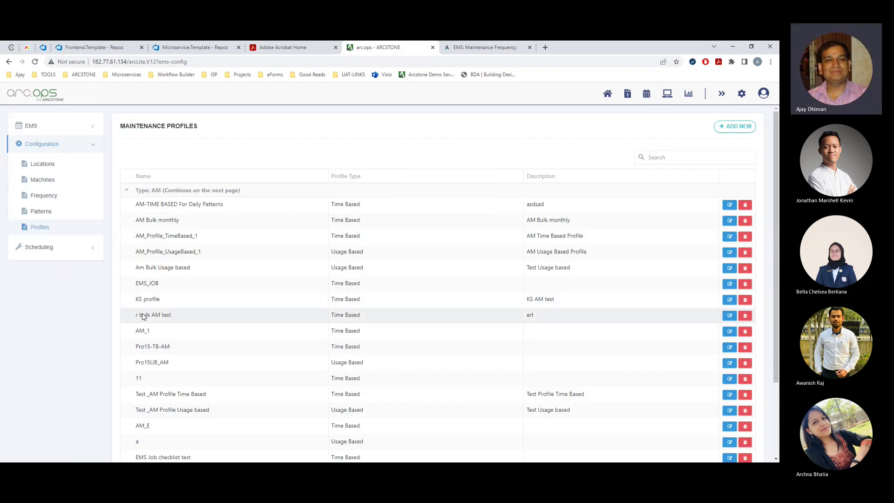
Step: View the list of maintenance patterns and return to the maintenance profiles
{"action": "left_click", "coordinate": [46, 218]}
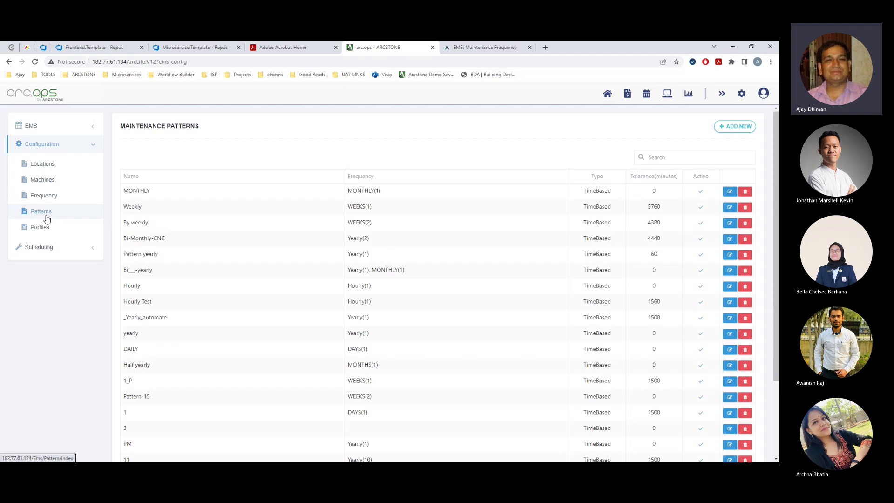
{"action": "left_click", "coordinate": [50, 228]}
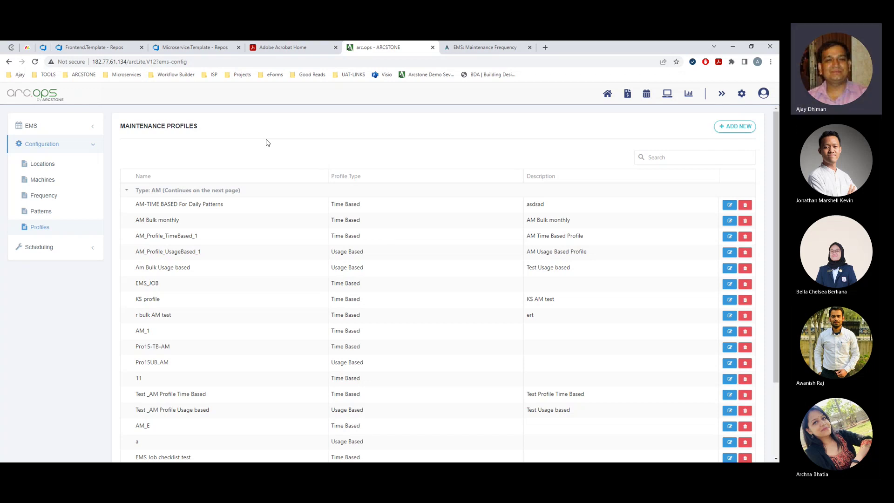
Step: Go to the workflow management list, search it for "EMS" and open the EMS workflow
{"action": "left_click", "coordinate": [722, 95]}
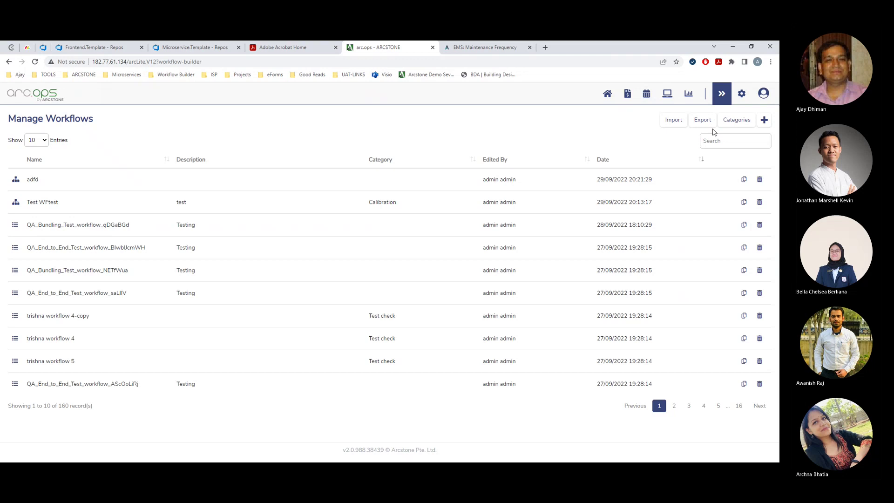
{"action": "left_click", "coordinate": [727, 142]}
{"action": "type", "text": "EMS"}
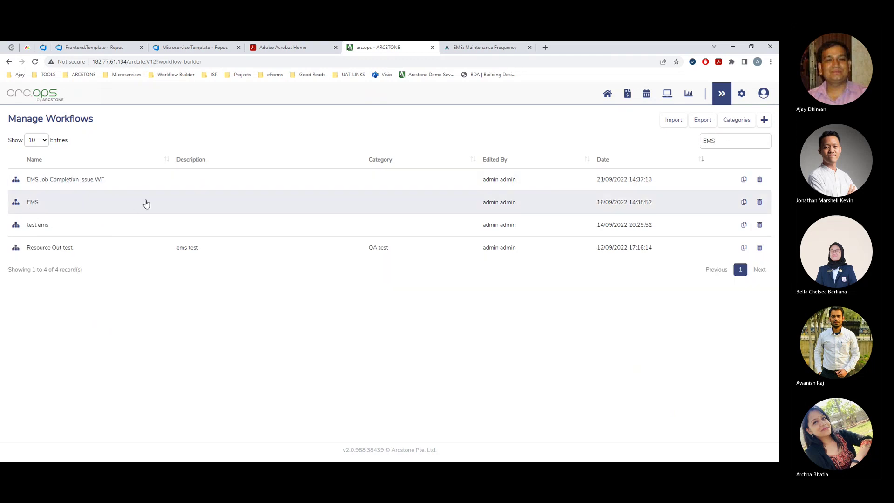
{"action": "left_click", "coordinate": [606, 208]}
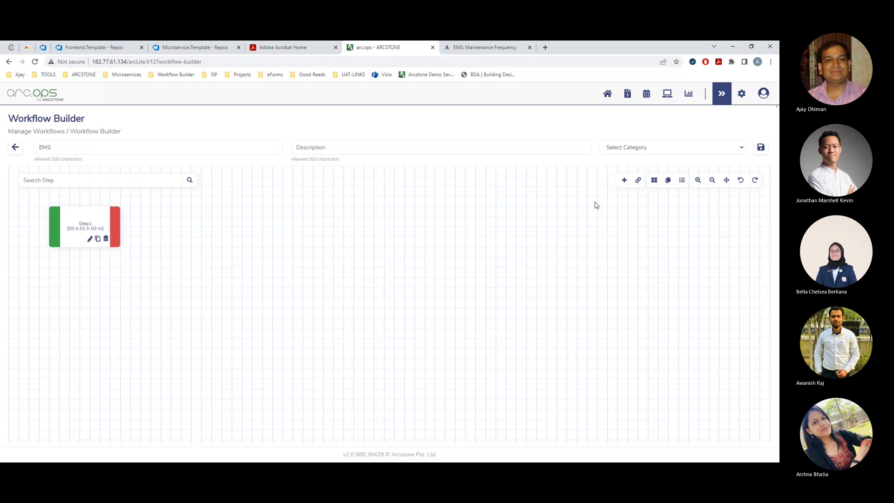
Step: Repeat the "EMS" workflow search to open the test ems workflow and the EMS Job Completion Issue WF workflow in turn
{"action": "left_click", "coordinate": [14, 148]}
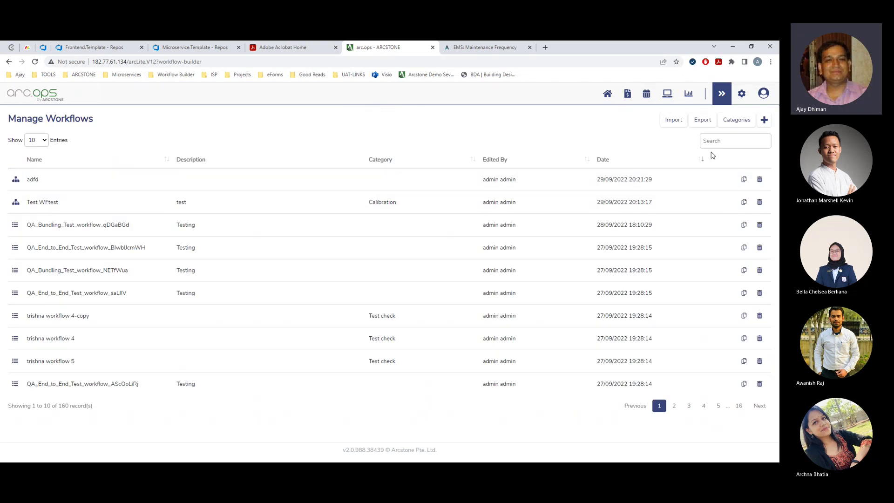
{"action": "left_click", "coordinate": [712, 141]}
{"action": "type", "text": "EMS"}
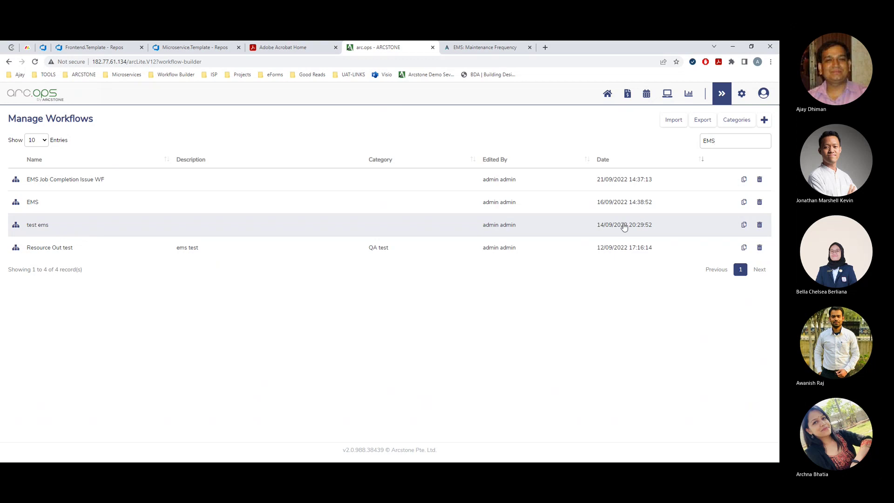
{"action": "left_click", "coordinate": [623, 226]}
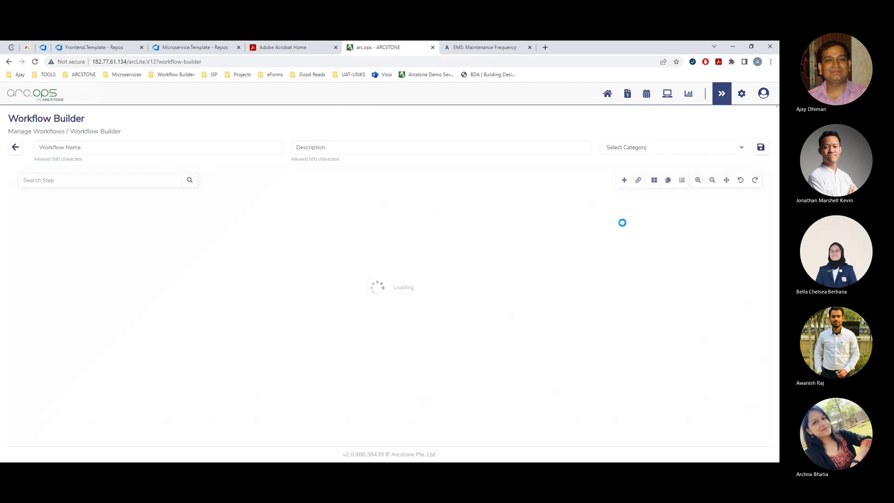
{"action": "left_click", "coordinate": [15, 147]}
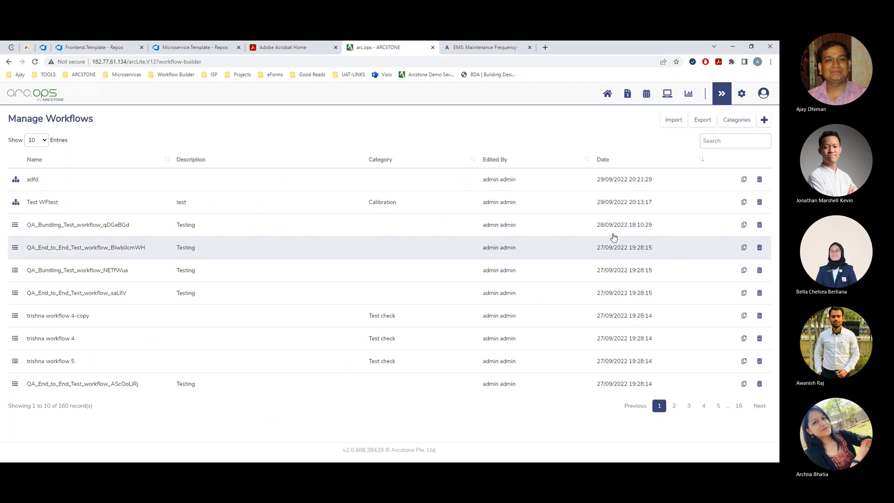
{"action": "type", "text": "EMS"}
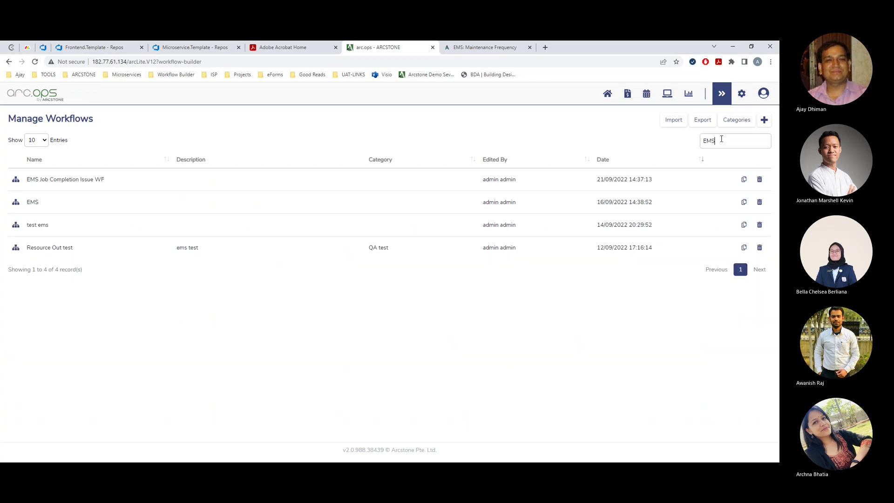
{"action": "left_click", "coordinate": [593, 178]}
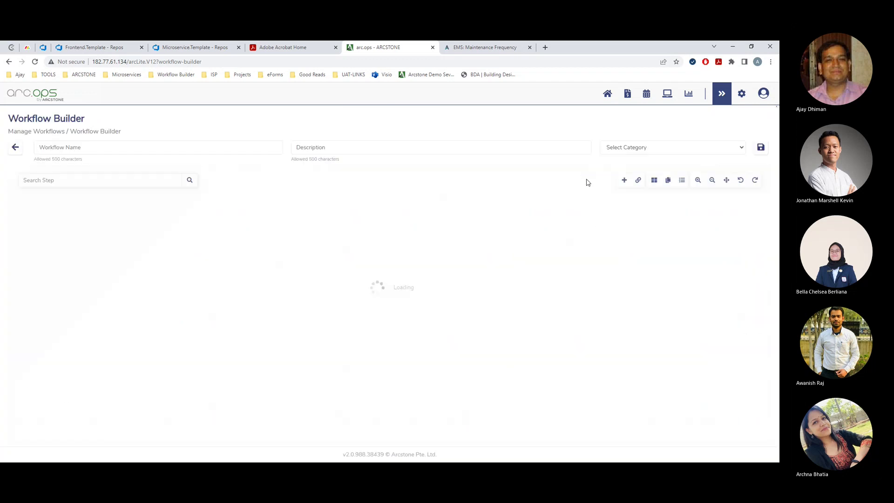
Step: Return to the "EMS" search, open the Resource Out test workflow and move its Step2 box closer to Step1
{"action": "left_click", "coordinate": [16, 147]}
{"action": "type", "text": "EMS"}
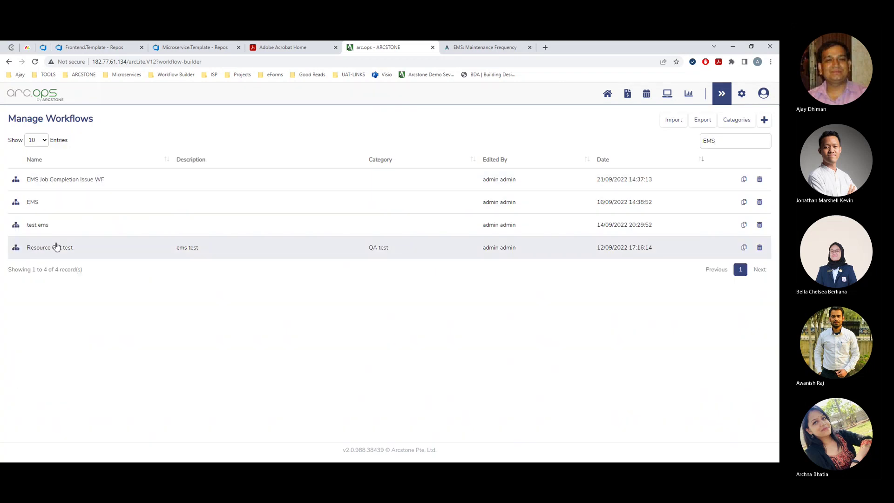
{"action": "left_click", "coordinate": [56, 246]}
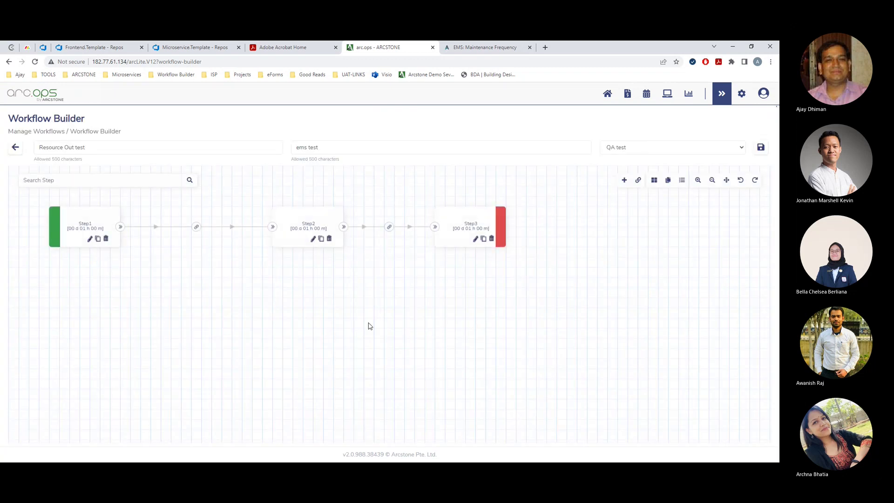
{"action": "left_click_drag", "start_coordinate": [303, 225], "coordinate": [280, 225]}
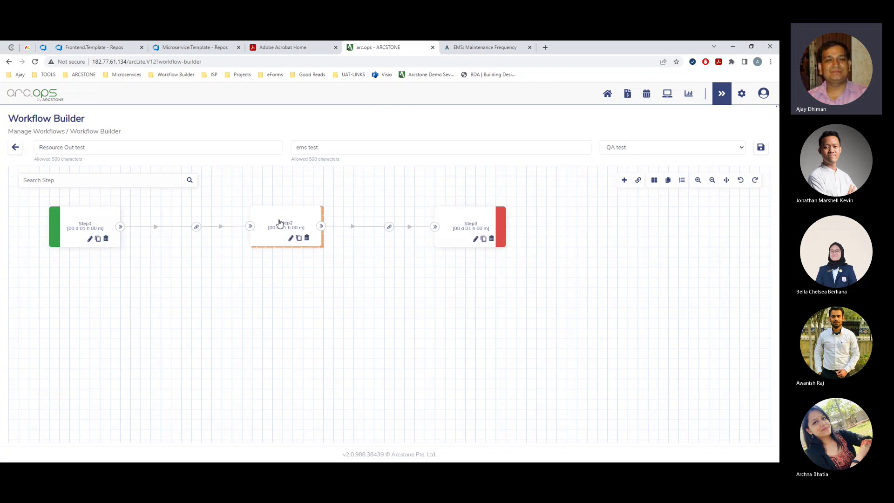
{"action": "left_click", "coordinate": [88, 239]}
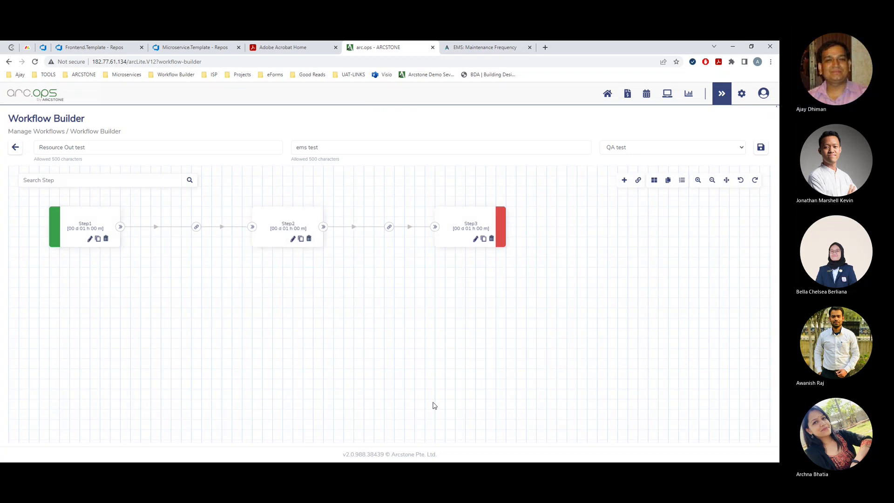
{"action": "left_click_drag", "start_coordinate": [289, 227], "coordinate": [273, 222]}
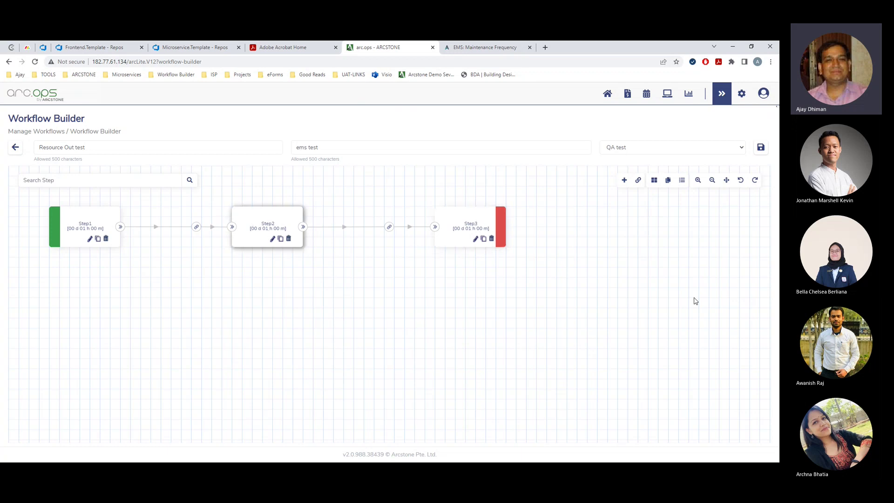
Step: Open Step2's configuration and examine its step details, instruction, personnel, asset and item type settings
{"action": "left_click", "coordinate": [273, 240]}
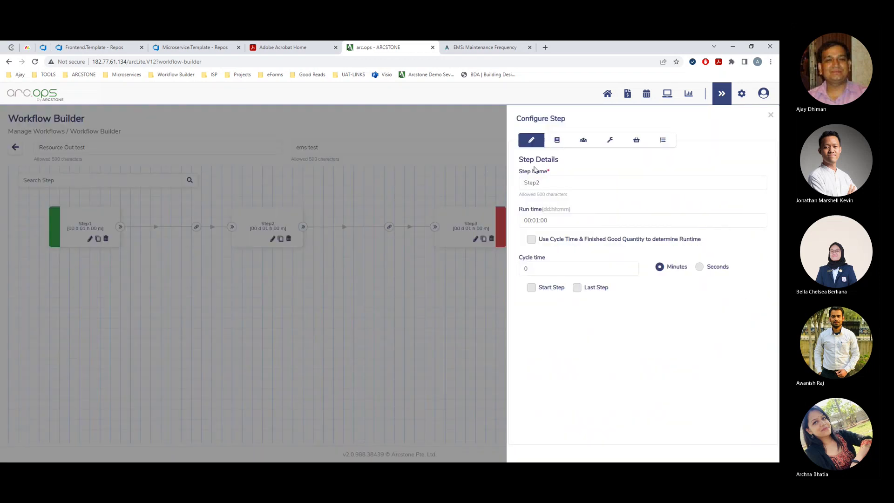
{"action": "left_click", "coordinate": [557, 139]}
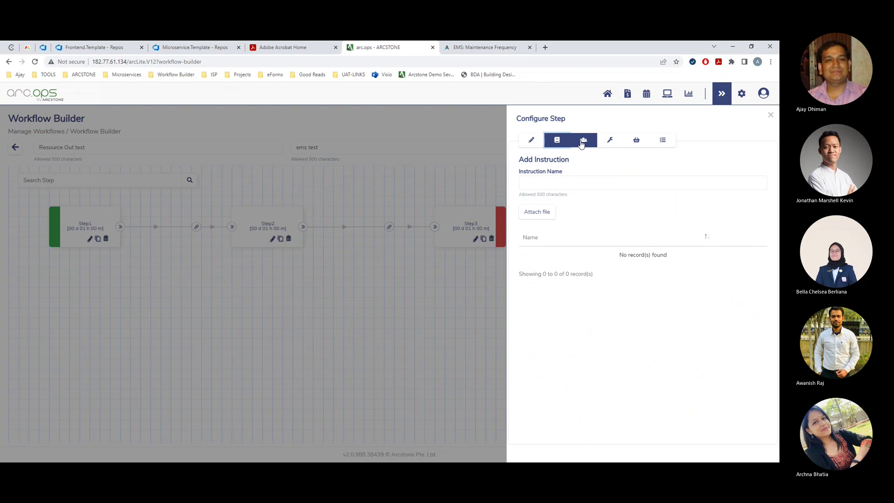
{"action": "left_click", "coordinate": [582, 143]}
{"action": "left_click", "coordinate": [530, 142]}
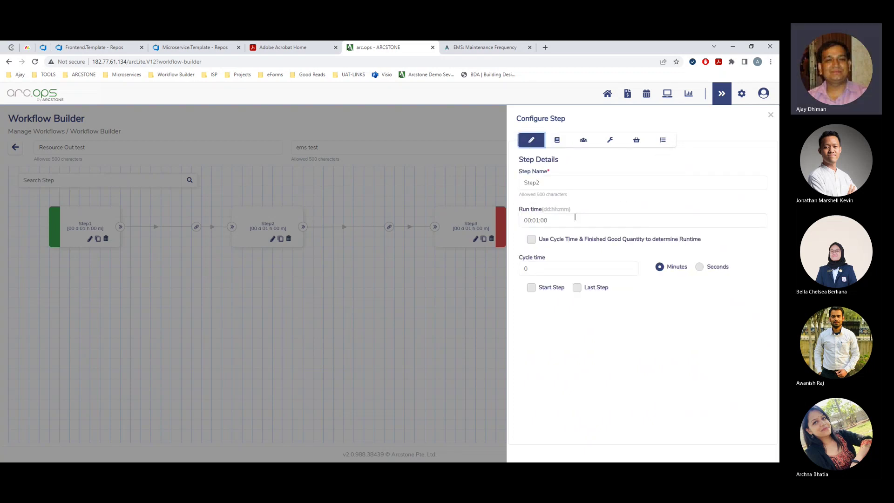
{"action": "left_click", "coordinate": [557, 139]}
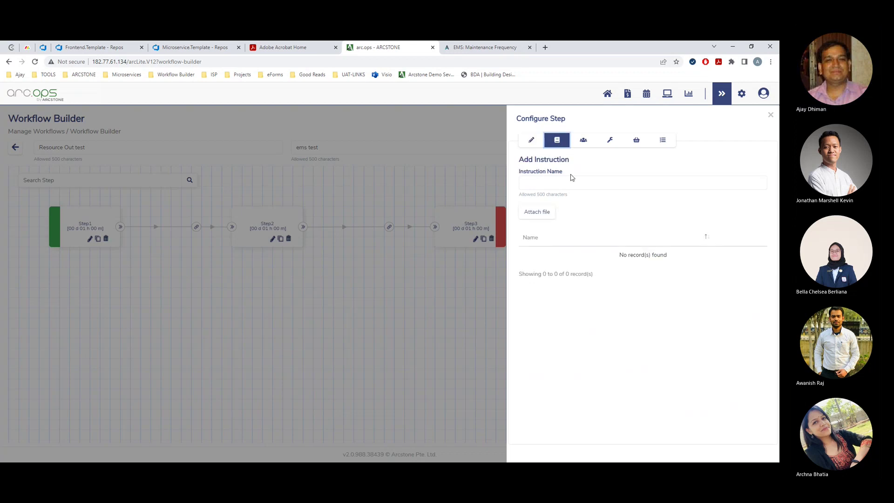
{"action": "left_click", "coordinate": [583, 142]}
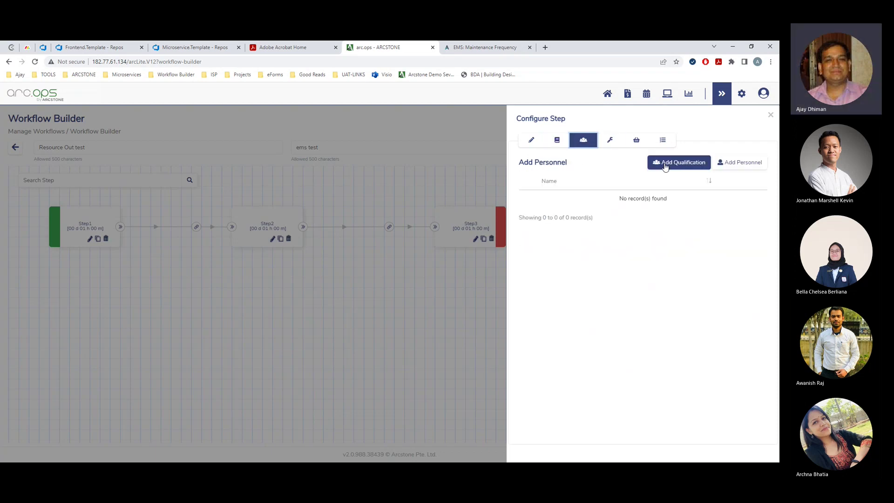
{"action": "left_click", "coordinate": [617, 144]}
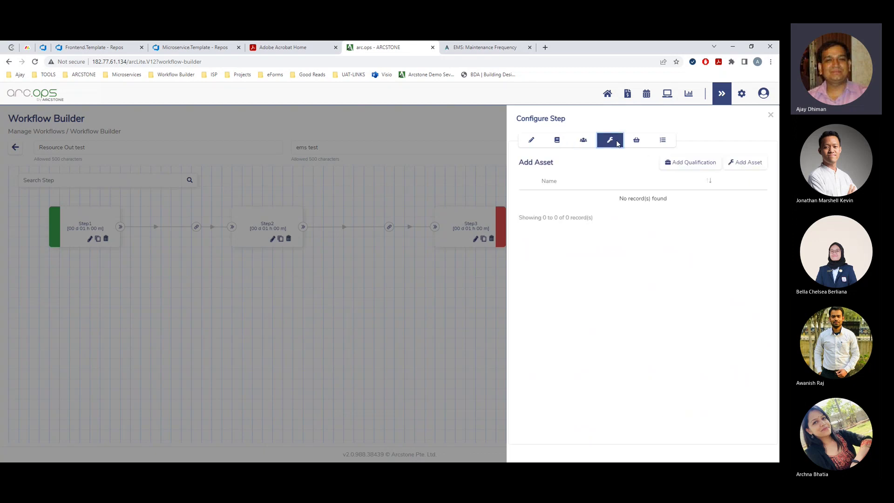
{"action": "left_click", "coordinate": [628, 147]}
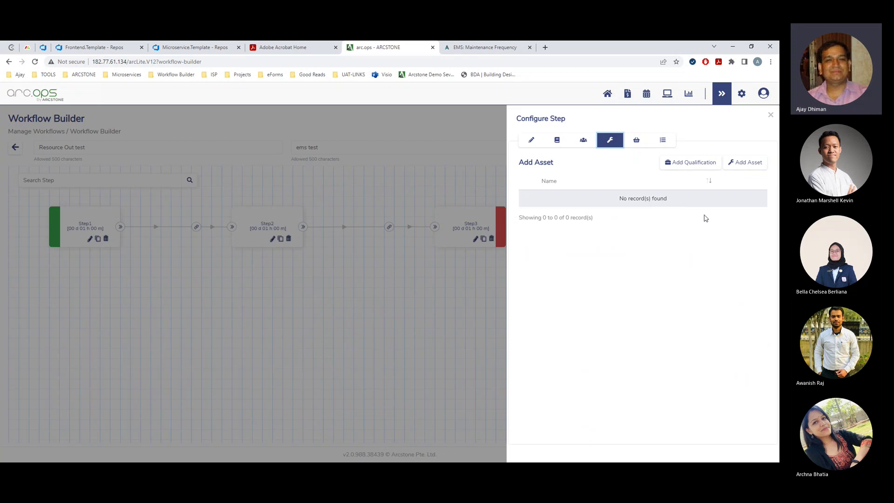
{"action": "left_click", "coordinate": [634, 146]}
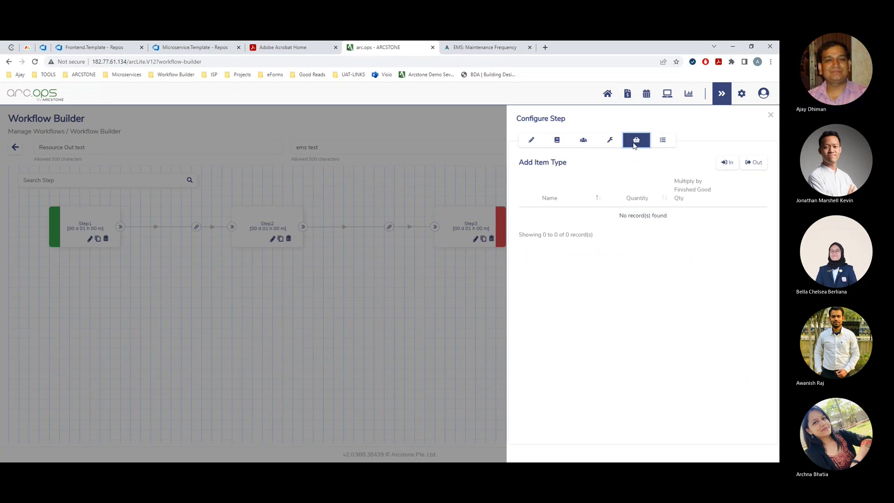
Step: Set the checklist type of Step2 to Checklists and add the 12684 test edit and 009Test checklists
{"action": "left_click", "coordinate": [663, 141]}
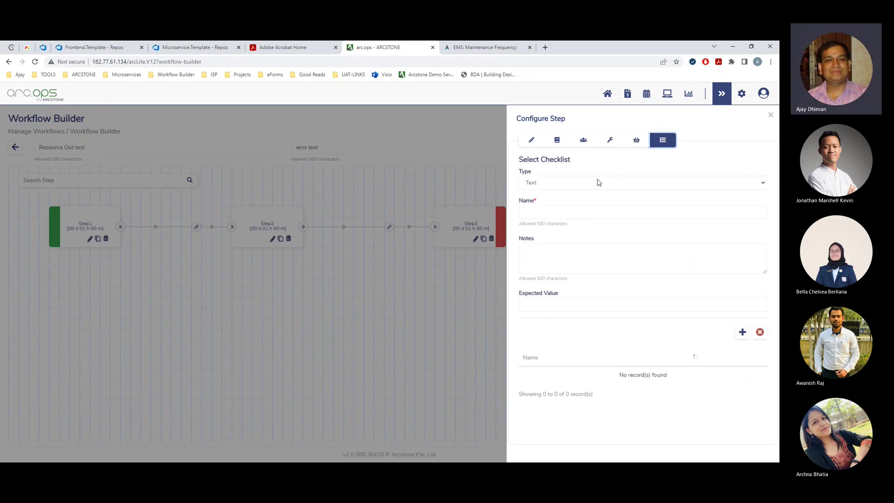
{"action": "left_click", "coordinate": [571, 186]}
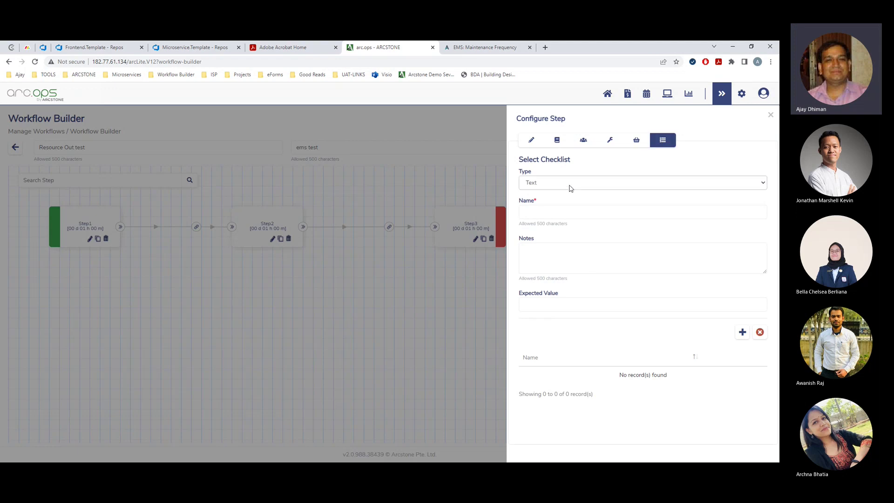
{"action": "left_click", "coordinate": [556, 238]}
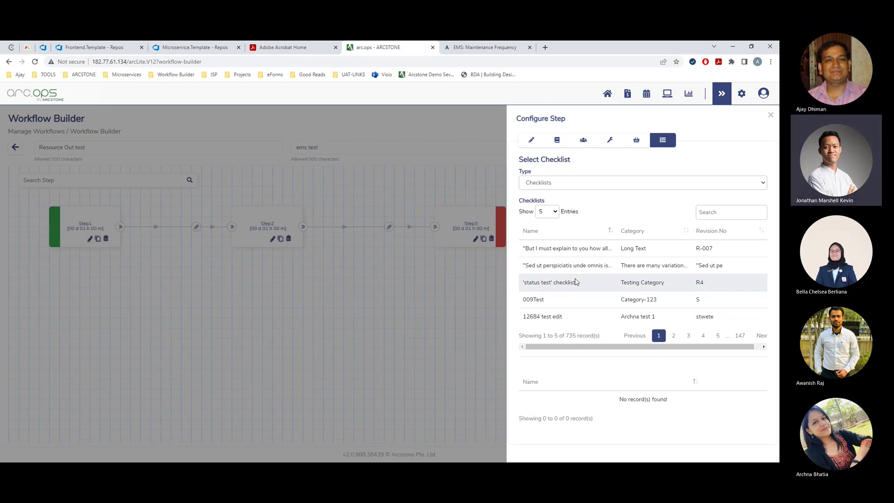
{"action": "left_click", "coordinate": [570, 319]}
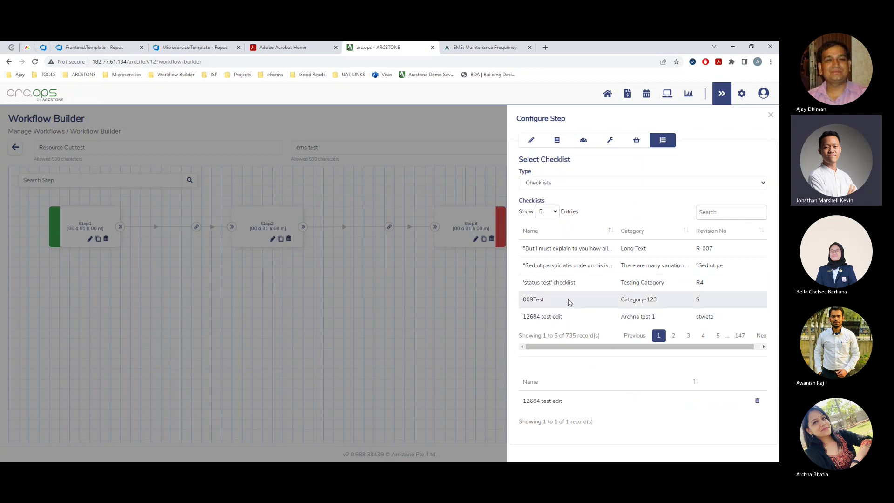
{"action": "left_click", "coordinate": [568, 301]}
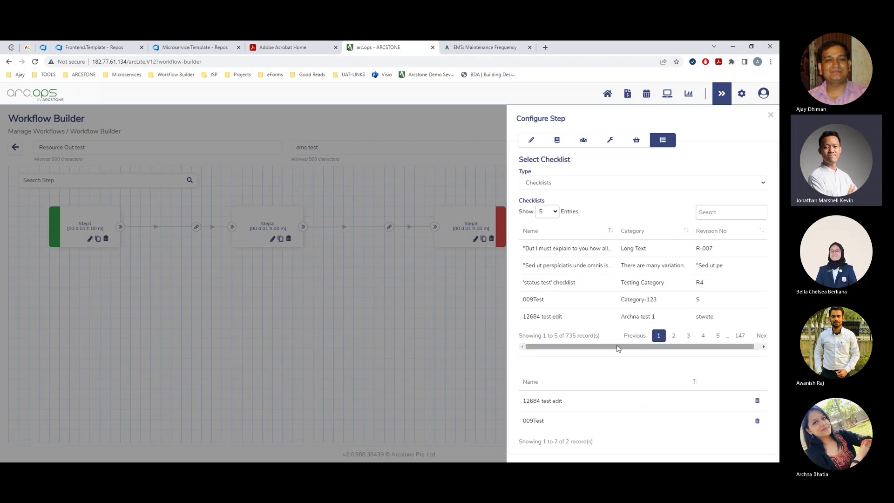
Step: Delete the 12684 test edit checklist from Step2
{"action": "left_click", "coordinate": [757, 401]}
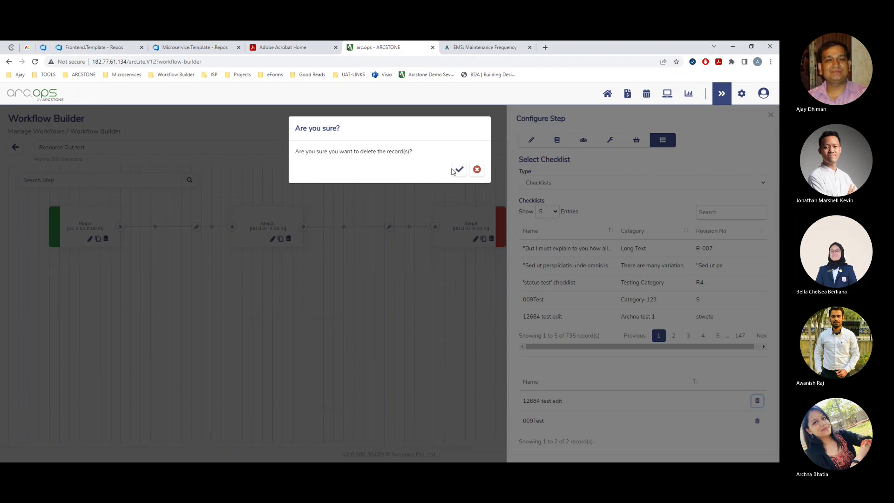
{"action": "left_click", "coordinate": [458, 170]}
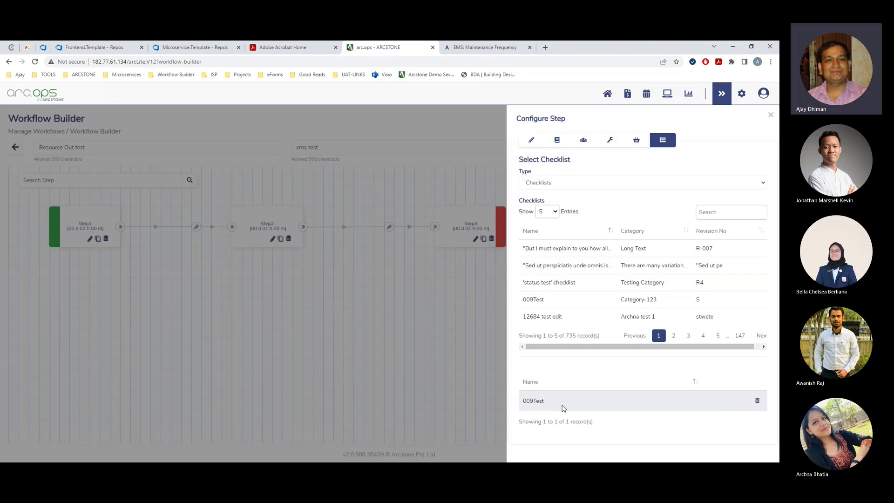
Step: Search the available checklists for "Qa" and add the Auto test checklist to Step2
{"action": "left_click", "coordinate": [724, 211]}
{"action": "type", "text": "EMS"}
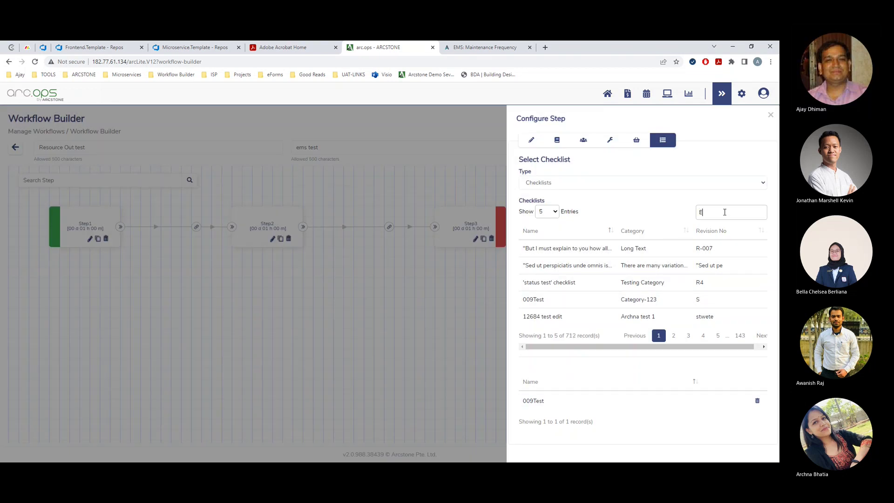
{"action": "key", "text": "BackSpace"}
{"action": "key", "text": "BackSpace"}
{"action": "key", "text": "BackSpace"}
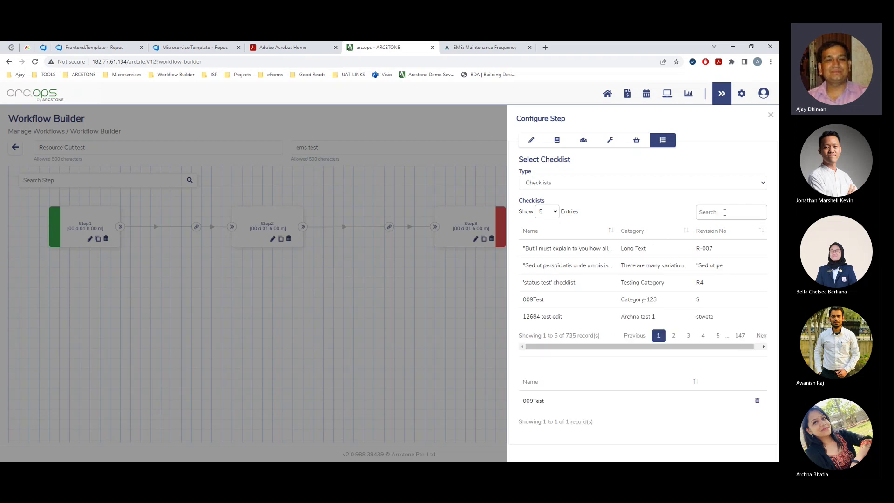
{"action": "type", "text": "Qa"}
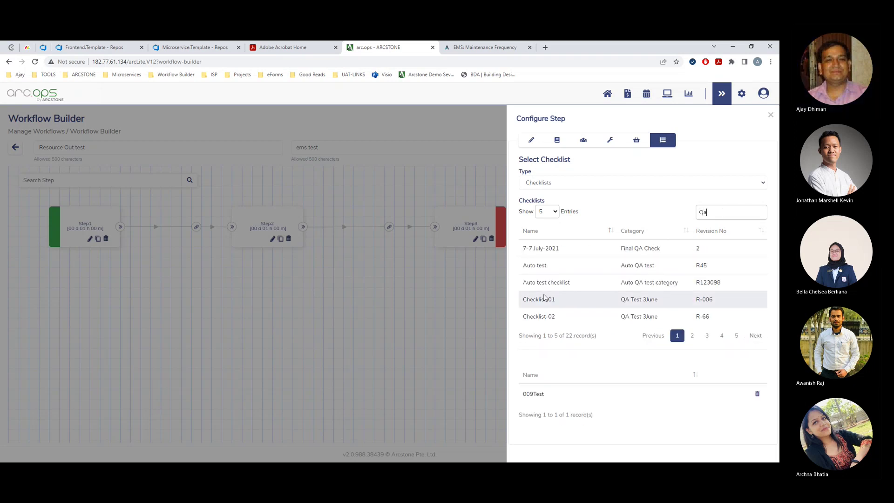
{"action": "left_click", "coordinate": [656, 264]}
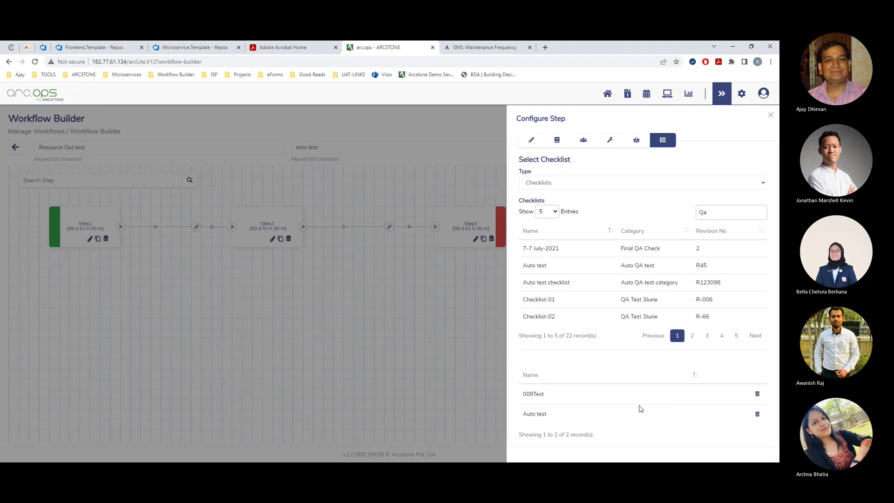
Step: Delete the 009Test checklist from Step2 and close the step's configuration
{"action": "left_click", "coordinate": [757, 394]}
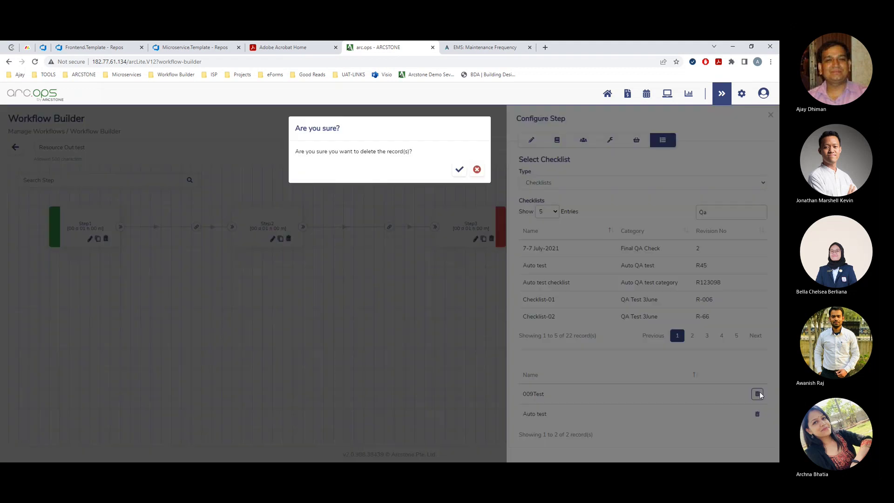
{"action": "left_click", "coordinate": [459, 171]}
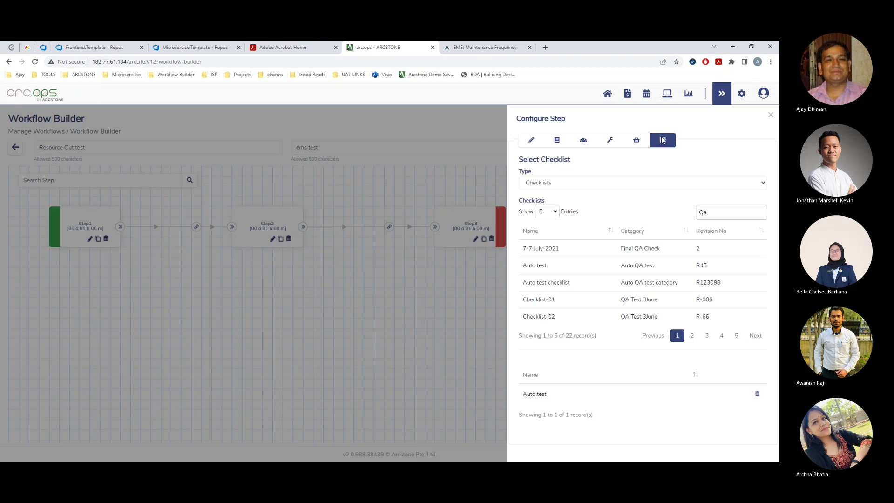
{"action": "left_click", "coordinate": [770, 117]}
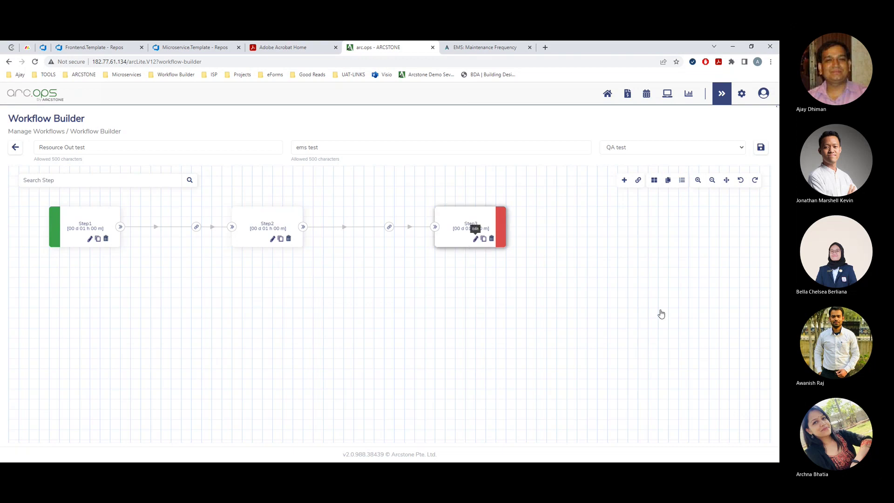
Step: Set the checklist type of Step3 to Checklists and add the 12684 test edit checklist
{"action": "left_click", "coordinate": [475, 238]}
{"action": "left_click", "coordinate": [672, 139]}
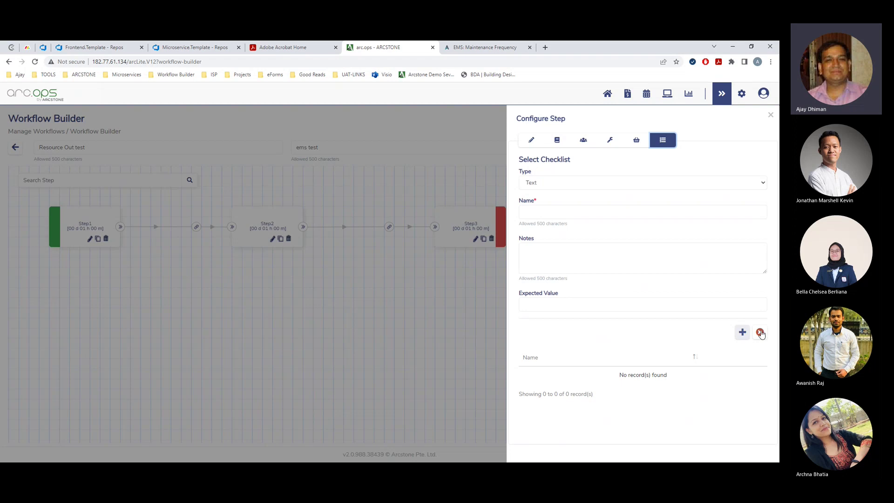
{"action": "left_click", "coordinate": [555, 185]}
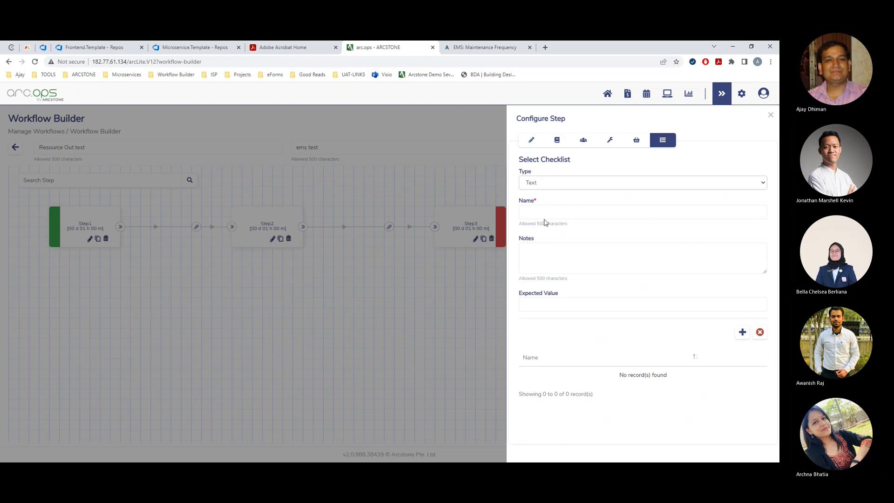
{"action": "left_click", "coordinate": [538, 239]}
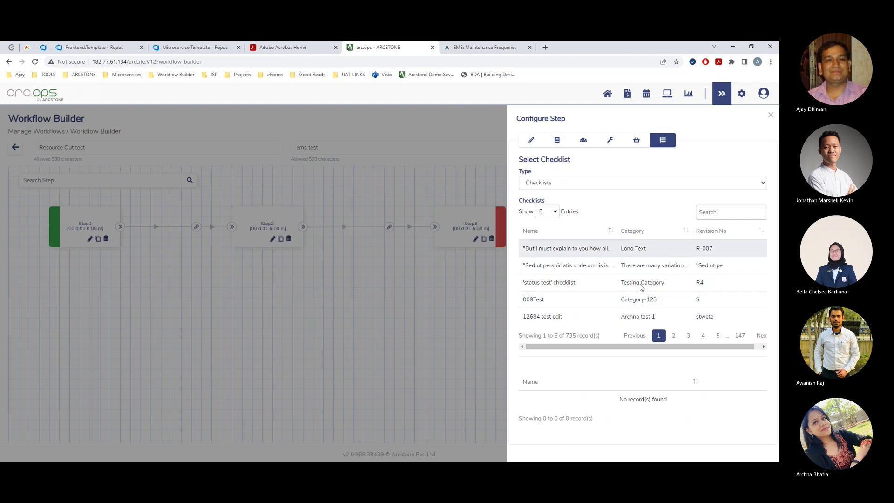
{"action": "left_click", "coordinate": [637, 316]}
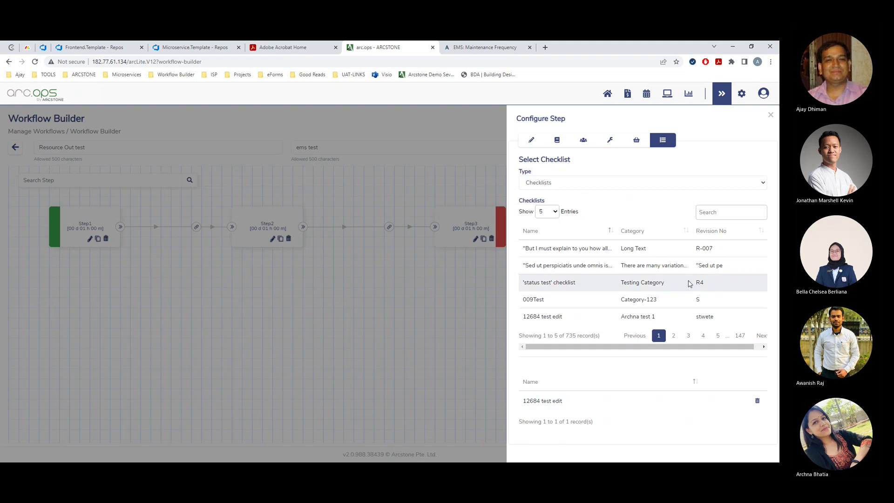
{"action": "left_click", "coordinate": [771, 116]}
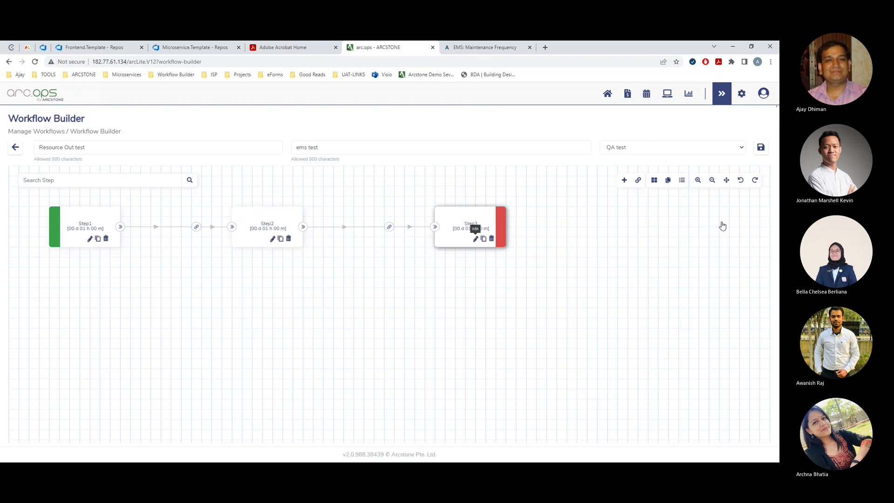
Step: Check the checklist assigned to Step3 and save the workflow
{"action": "left_click", "coordinate": [476, 238]}
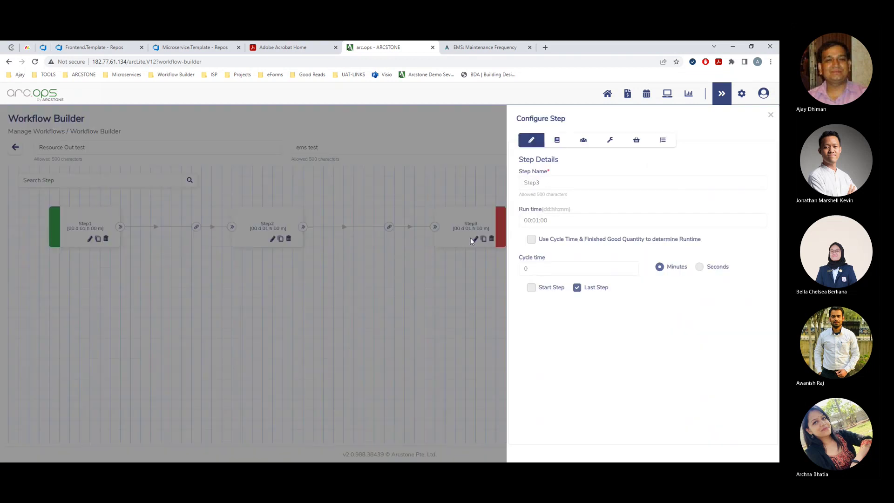
{"action": "left_click", "coordinate": [656, 145]}
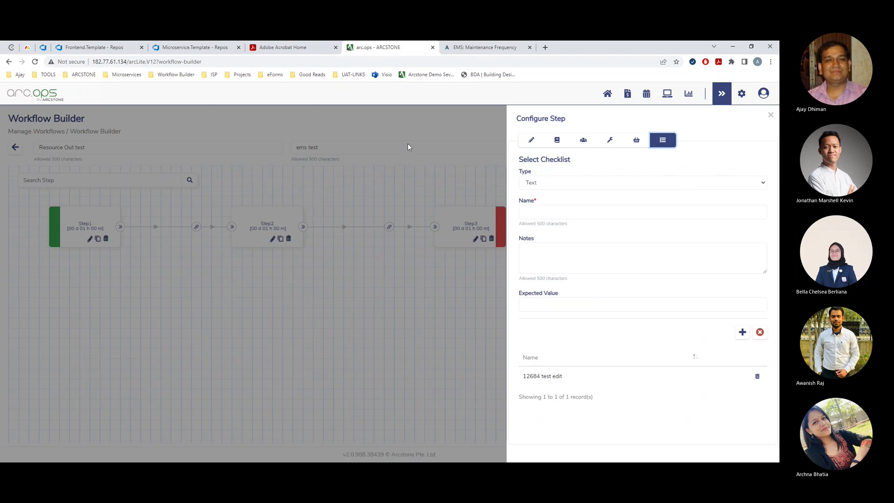
{"action": "left_click", "coordinate": [771, 115]}
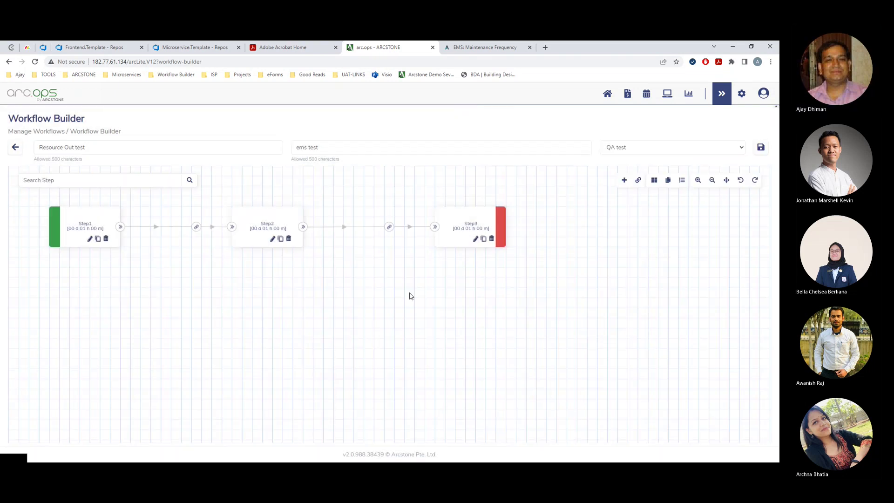
{"action": "left_click", "coordinate": [761, 148]}
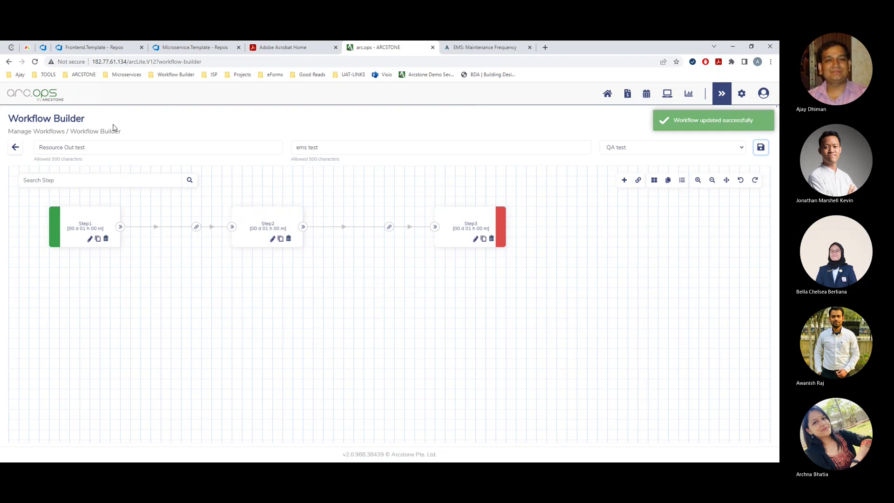
Step: Rename the workflow as "EMS Test Workflow [3 Steps]" and save it
{"action": "left_click_drag", "start_coordinate": [93, 147], "coordinate": [17, 147]}
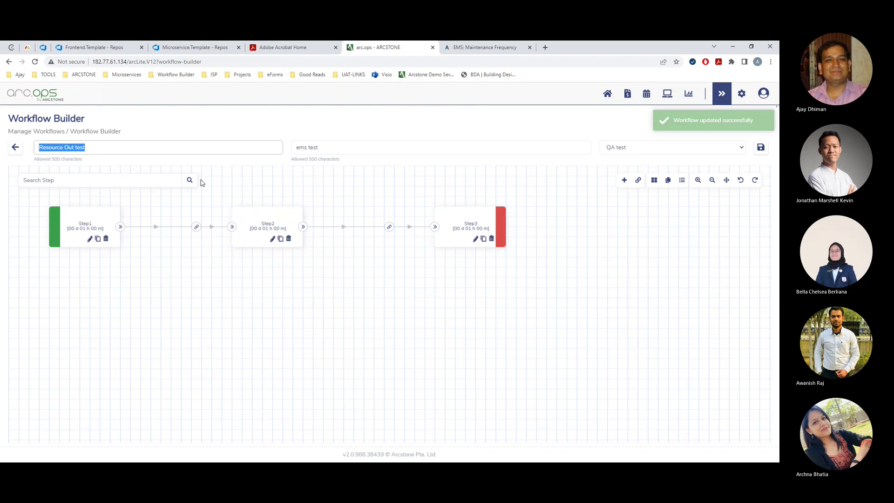
{"action": "type", "text": "EMS TEST"}
{"action": "key", "text": "BackSpace"}
{"action": "key", "text": "BackSpace"}
{"action": "key", "text": "BackSpace"}
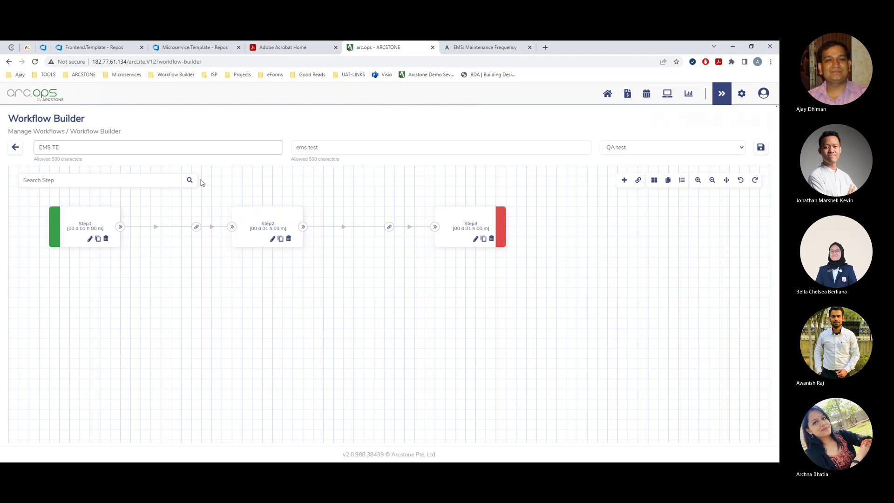
{"action": "type", "text": "est Workflow 3 Steps"}
{"action": "left_click", "coordinate": [92, 147]}
{"action": "key", "text": "Right"}
{"action": "left_click", "coordinate": [761, 147]}
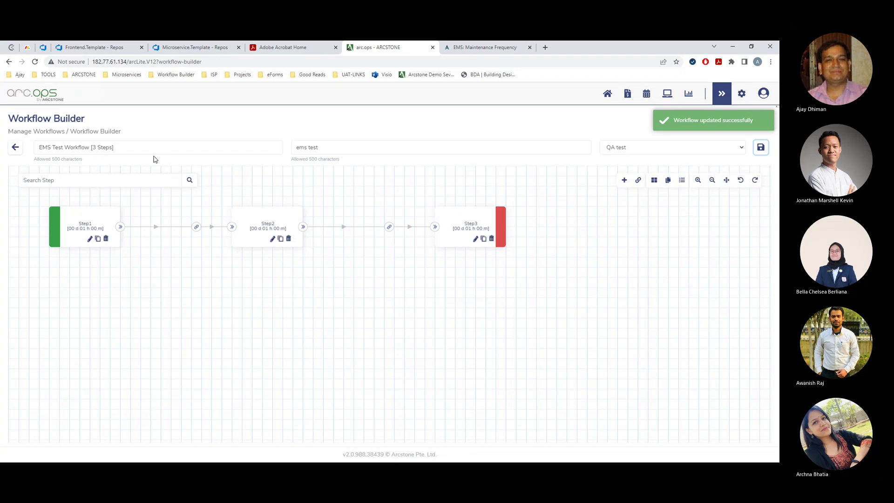
Step: Switch to the EMS site and start a new maintenance profile
{"action": "left_click", "coordinate": [118, 147]}
{"action": "key", "text": "ctrl+a"}
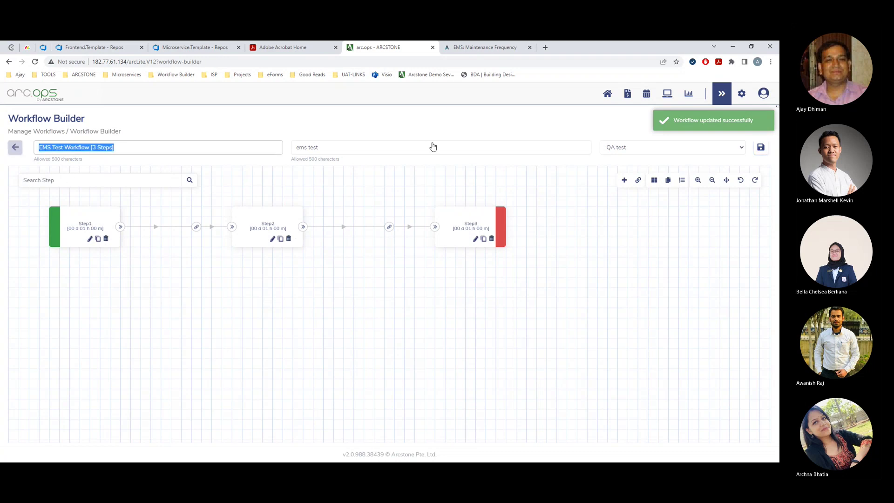
{"action": "left_click", "coordinate": [463, 47]}
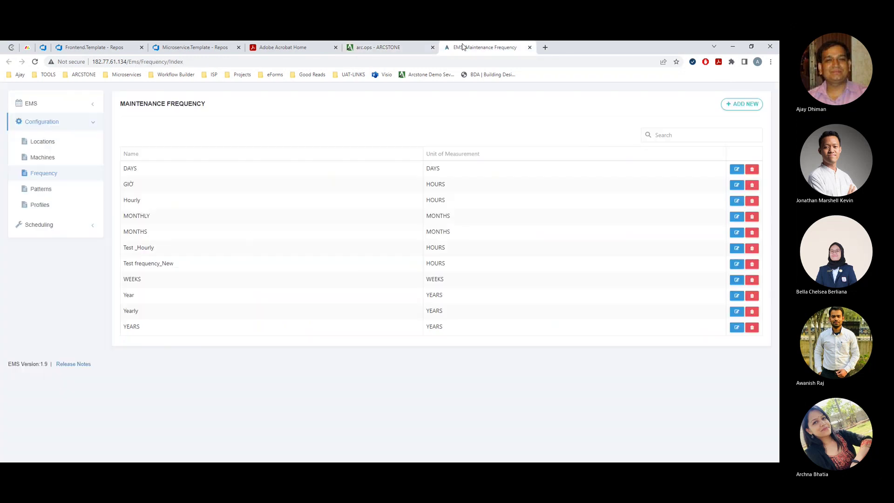
{"action": "left_click", "coordinate": [46, 208]}
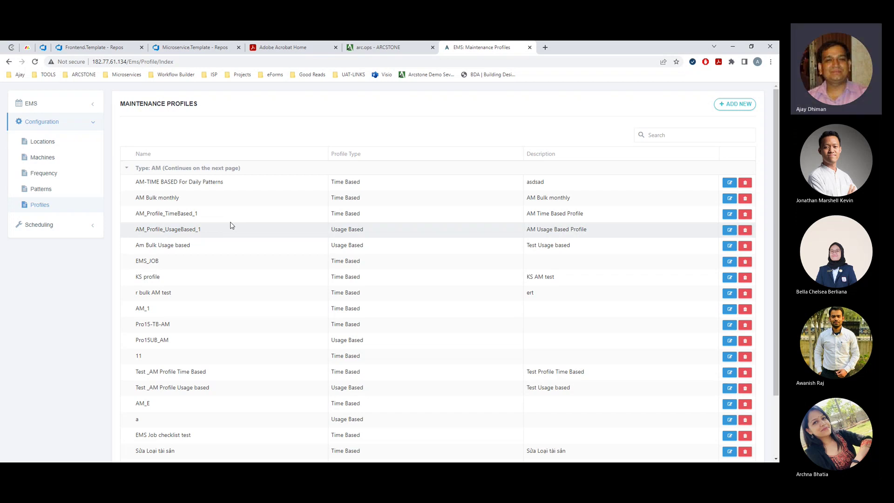
{"action": "left_click", "coordinate": [743, 106]}
Step: Name the new maintenance profile "EMS TEST - Indo Team"
{"action": "left_click", "coordinate": [160, 146]}
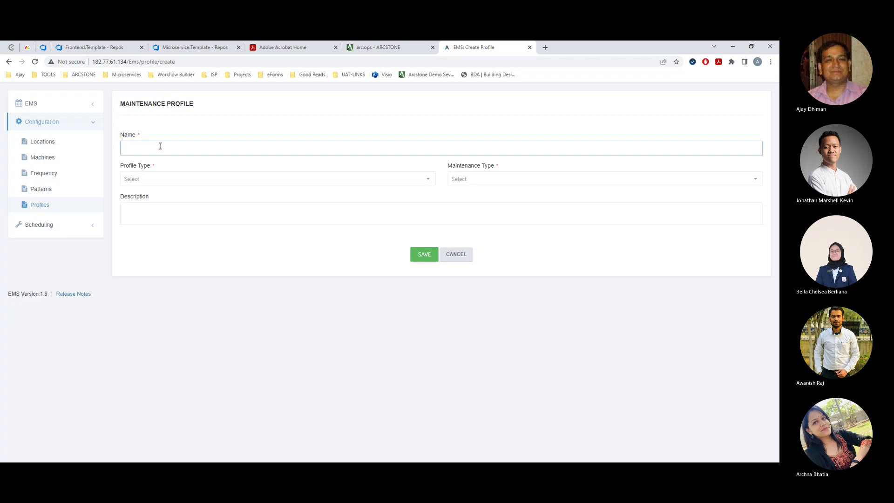
{"action": "type", "text": "EMS TEST"}
{"action": "type", "text": " 20 Sep"}
{"action": "key", "text": "BackSpace"}
{"action": "key", "text": "BackSpace"}
{"action": "key", "text": "BackSpace"}
{"action": "key", "text": "BackSpace"}
{"action": "key", "text": "BackSpace"}
{"action": "type", "text": "India"}
{"action": "type", "text": "o Team"}
Step: Set the profile type to Time Based and the maintenance type to PM, and save the profile without a description
{"action": "left_click", "coordinate": [165, 178]}
{"action": "left_click", "coordinate": [161, 194]}
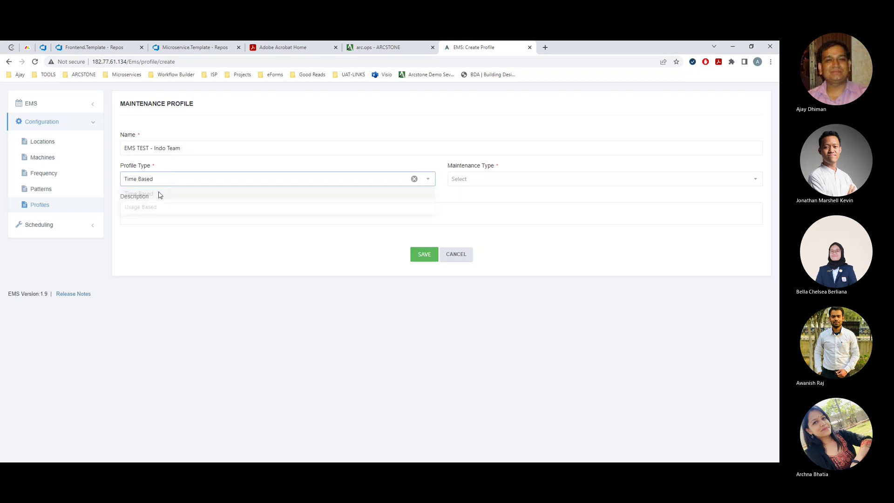
{"action": "left_click_drag", "start_coordinate": [123, 168], "coordinate": [182, 169]}
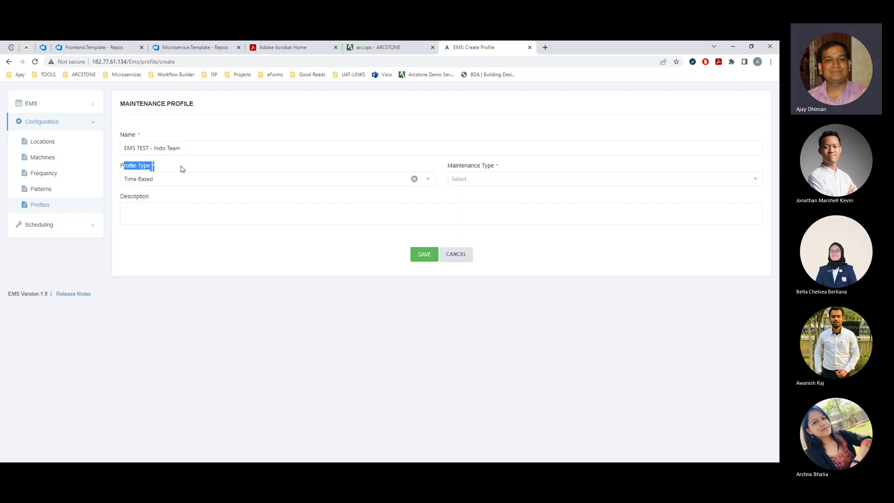
{"action": "left_click", "coordinate": [180, 168]}
{"action": "left_click", "coordinate": [511, 180]}
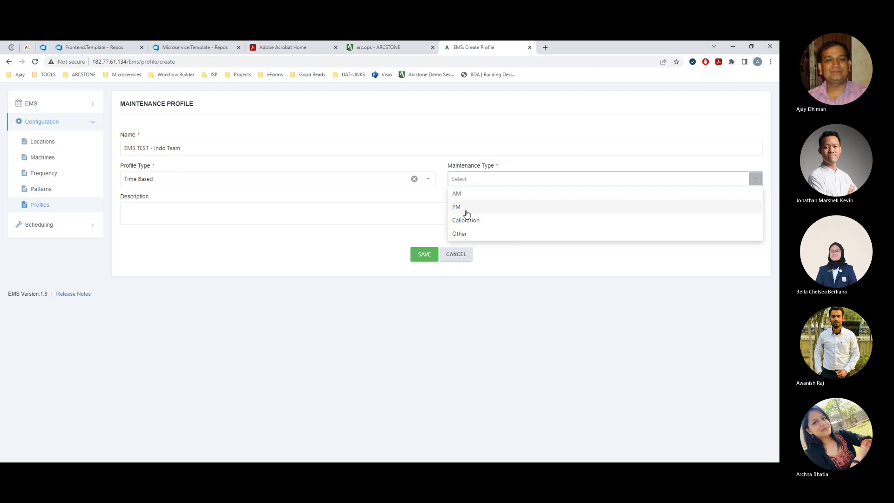
{"action": "left_click", "coordinate": [466, 211]}
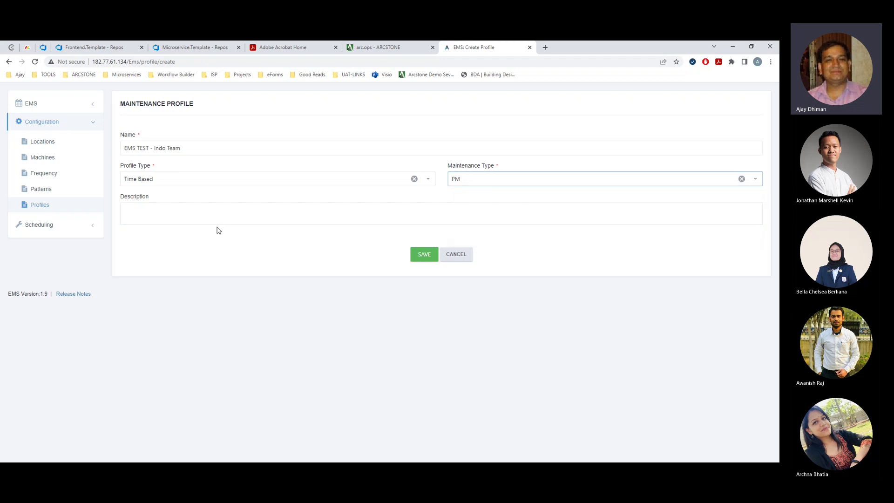
{"action": "left_click", "coordinate": [206, 213]}
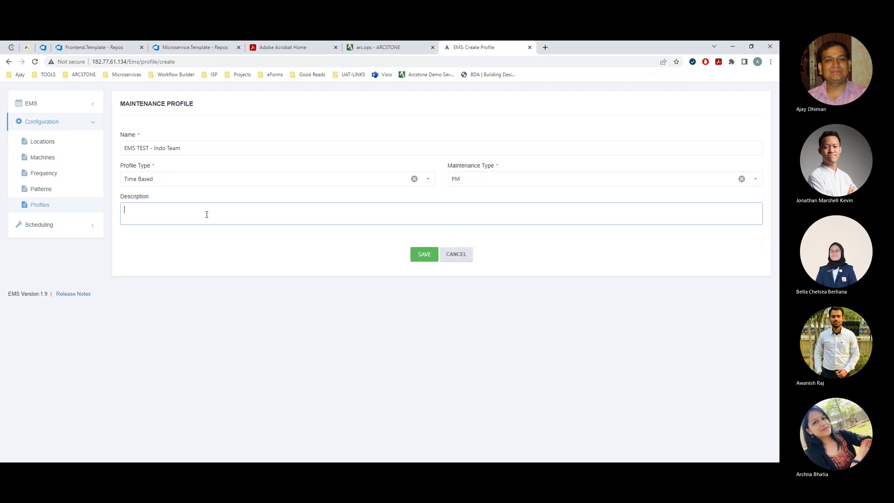
{"action": "left_click", "coordinate": [418, 255]}
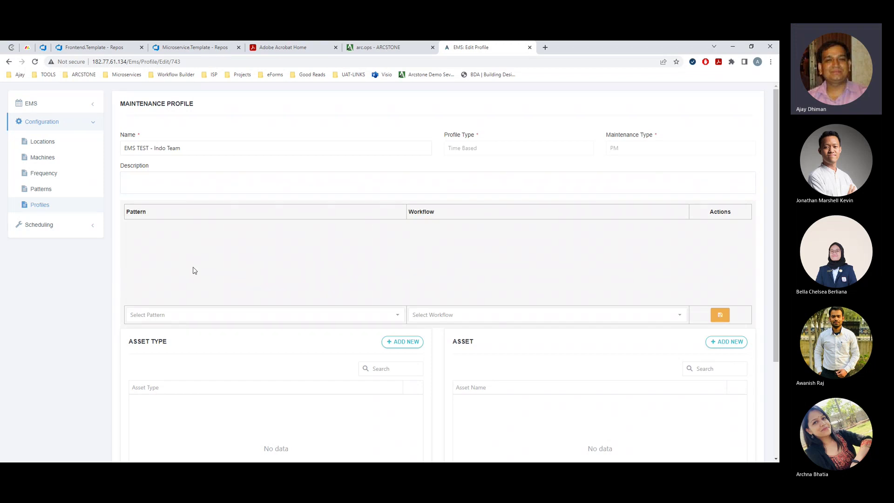
Step: Add the DAILY pattern with the EMS Test Workflow [3 Steps] workflow to the profile
{"action": "scroll", "coordinate": [233, 250], "scroll_direction": "down", "scroll_amount": 2}
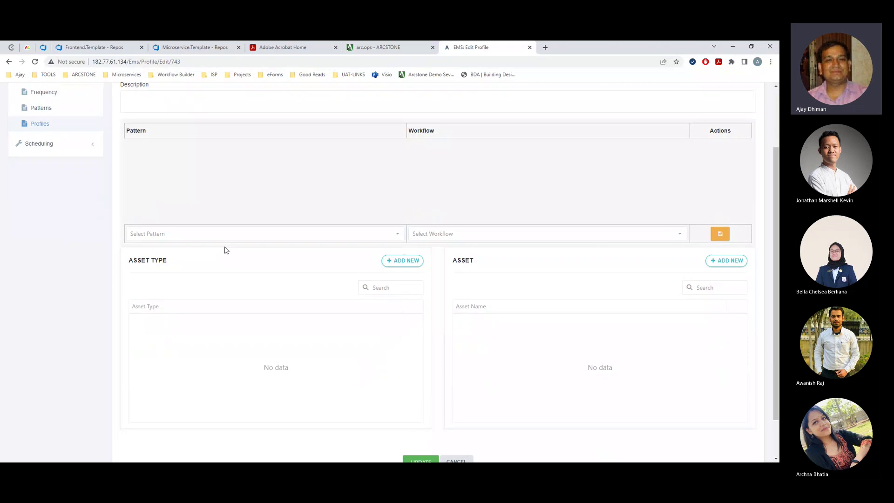
{"action": "left_click", "coordinate": [213, 233]}
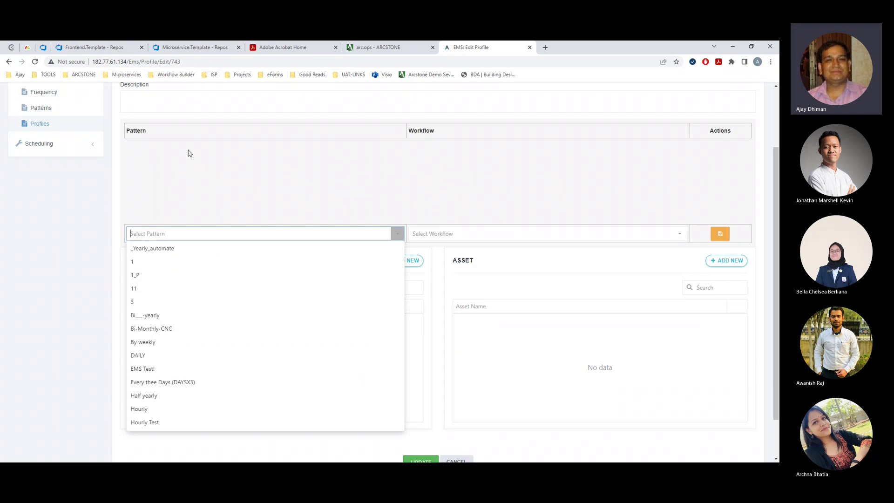
{"action": "type", "text": "Dail"}
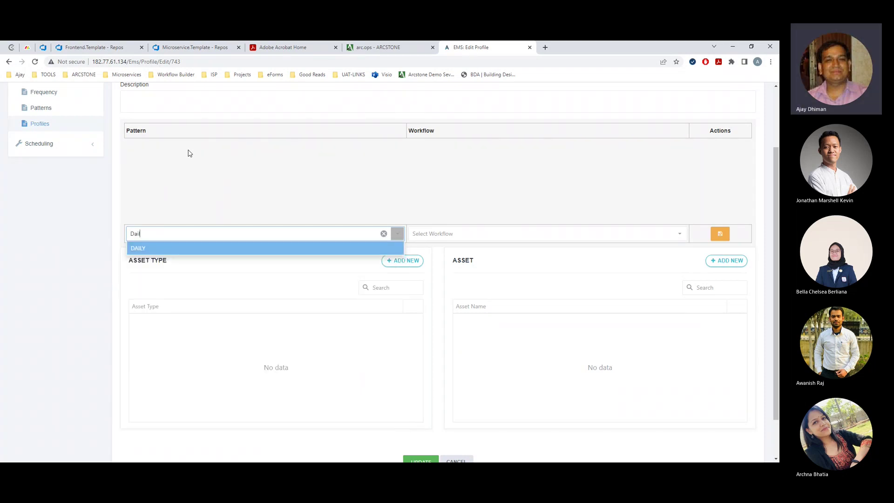
{"action": "left_click", "coordinate": [149, 249]}
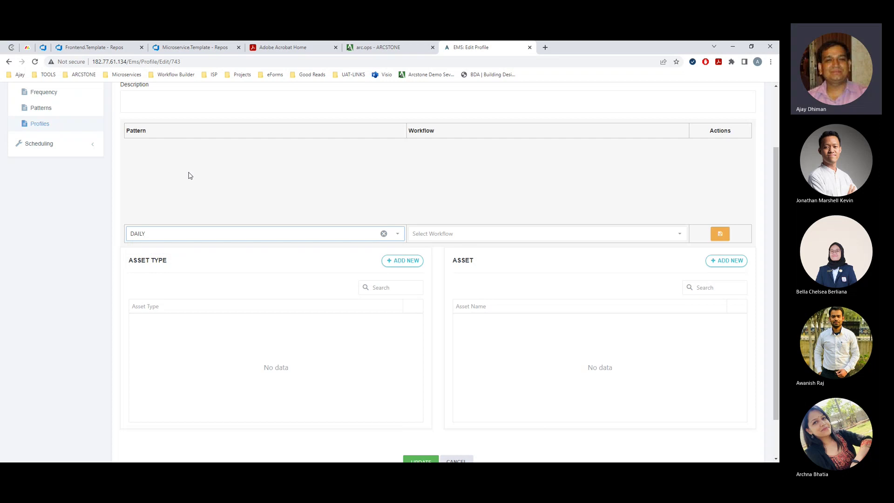
{"action": "left_click", "coordinate": [455, 235]}
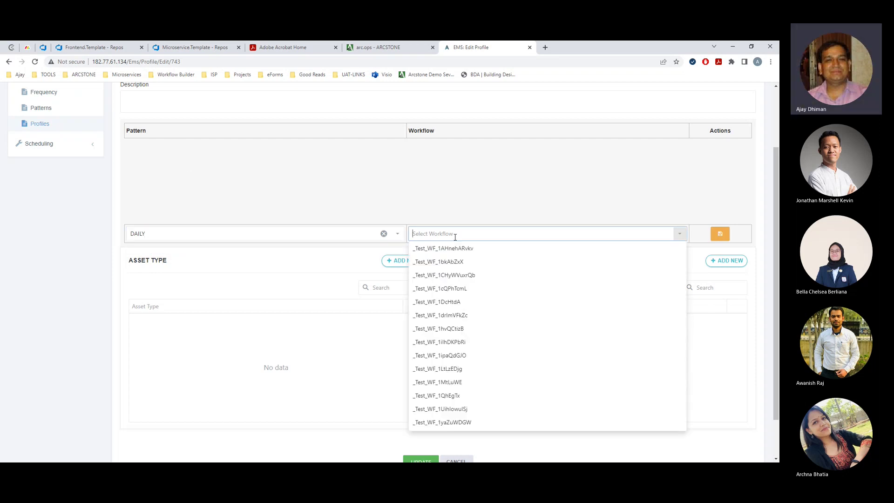
{"action": "type", "text": "EMS"}
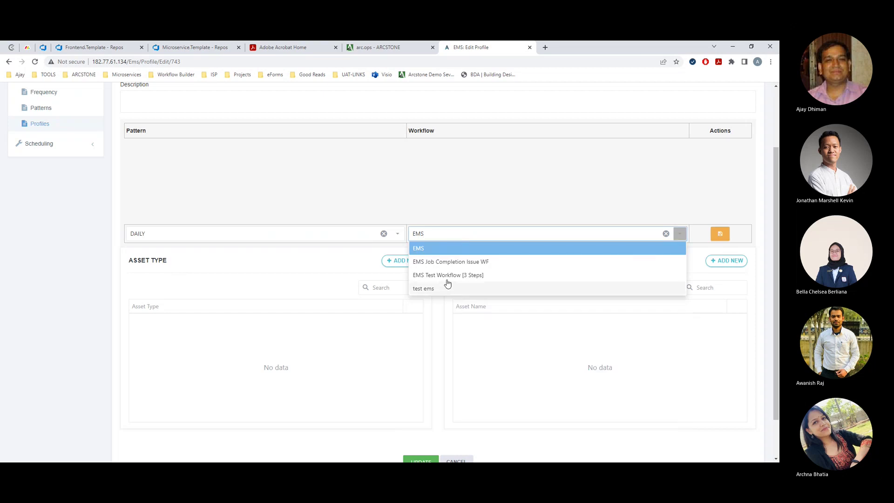
{"action": "left_click", "coordinate": [448, 275]}
{"action": "left_click", "coordinate": [172, 235]}
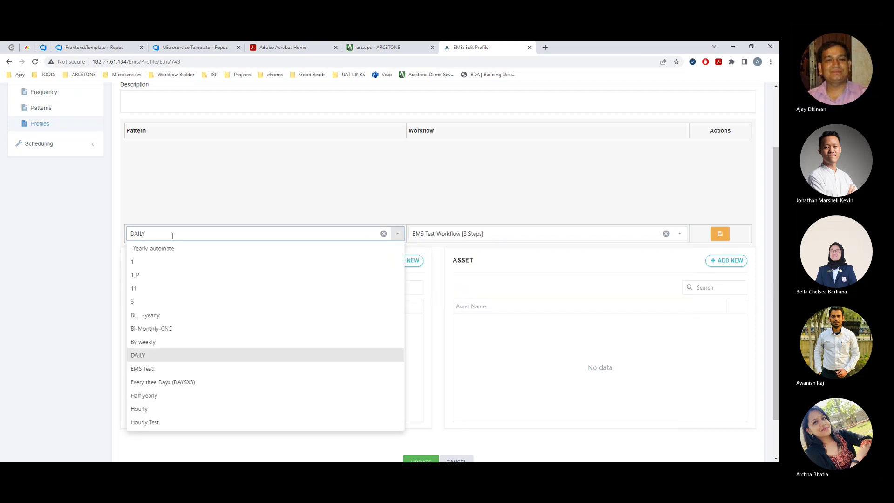
{"action": "left_click", "coordinate": [287, 200]}
{"action": "left_click", "coordinate": [719, 233]}
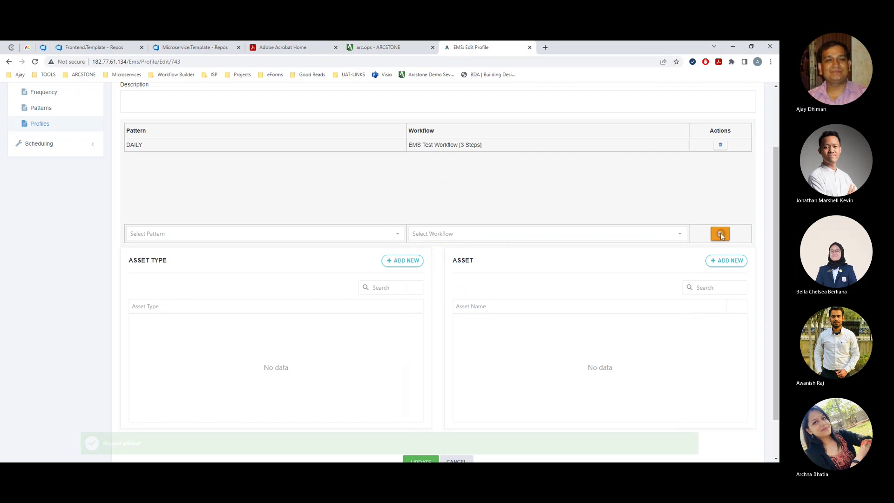
Step: Add the MONTHLY pattern with the EMS Test Workflow [3 Steps] workflow to the profile
{"action": "left_click", "coordinate": [208, 235]}
{"action": "type", "text": "MOnth"}
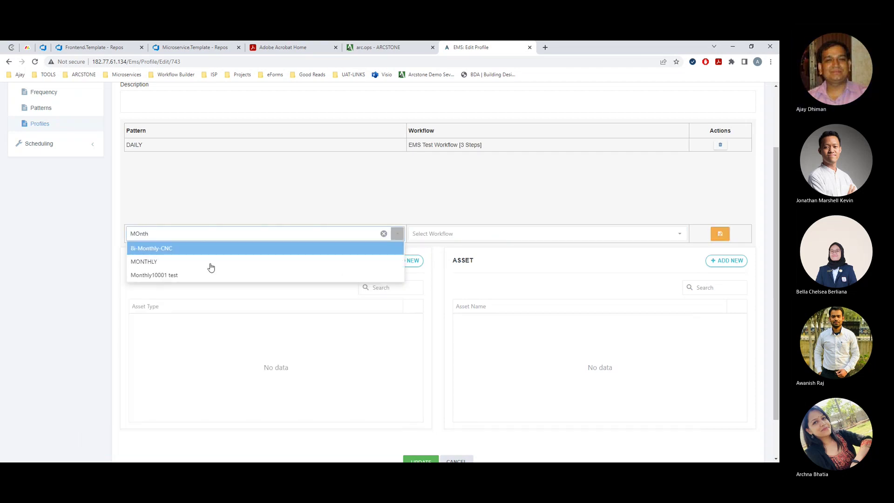
{"action": "left_click", "coordinate": [211, 263]}
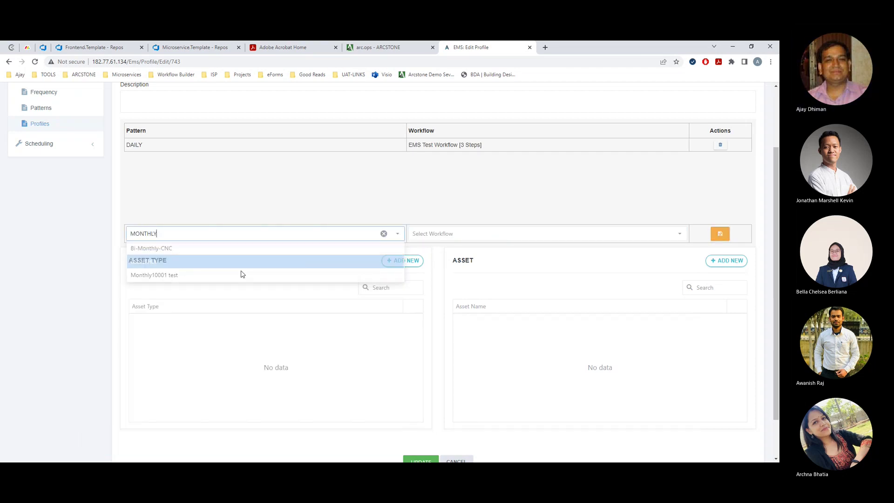
{"action": "left_click", "coordinate": [459, 235]}
{"action": "type", "text": "EMS"}
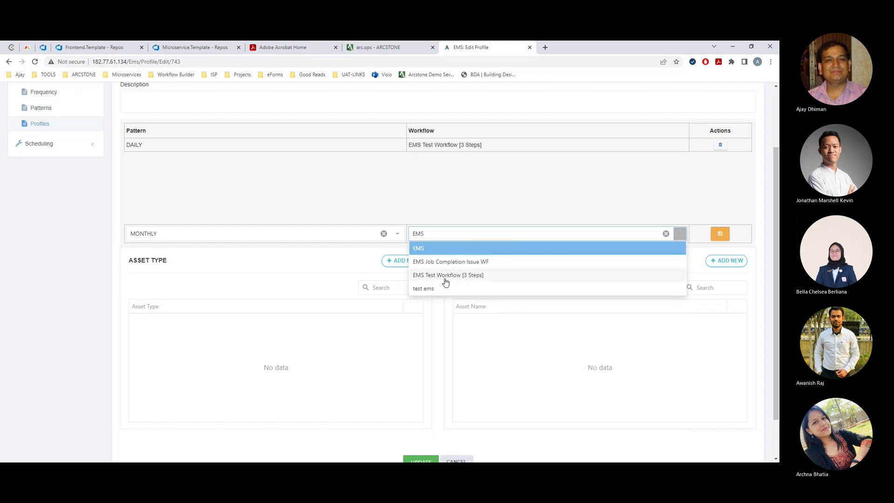
{"action": "left_click", "coordinate": [445, 275]}
{"action": "left_click", "coordinate": [720, 232]}
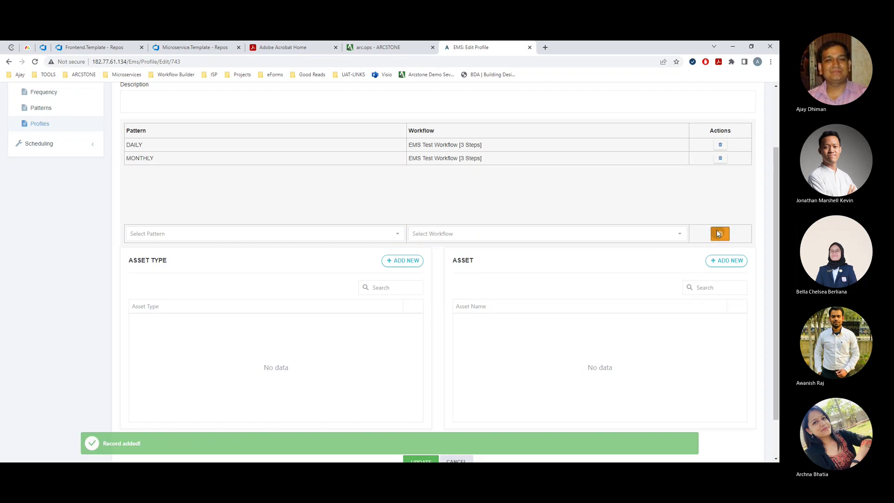
{"action": "left_click", "coordinate": [368, 234]}
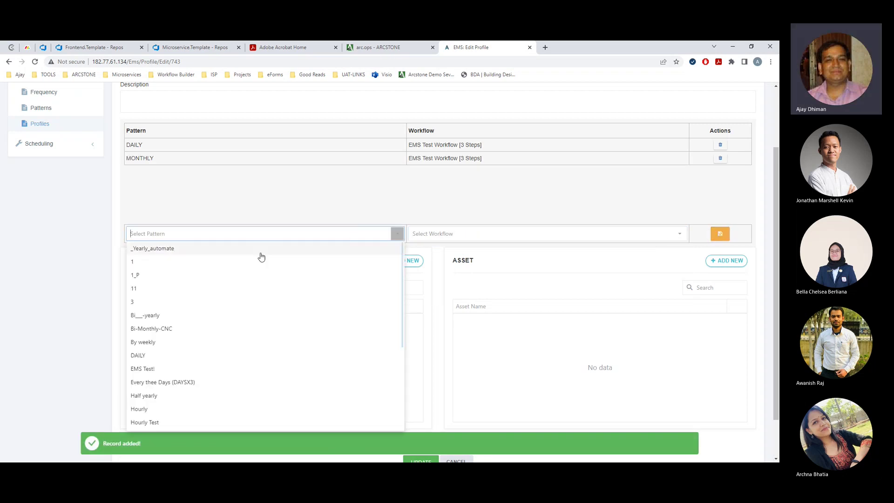
{"action": "type", "text": "H"}
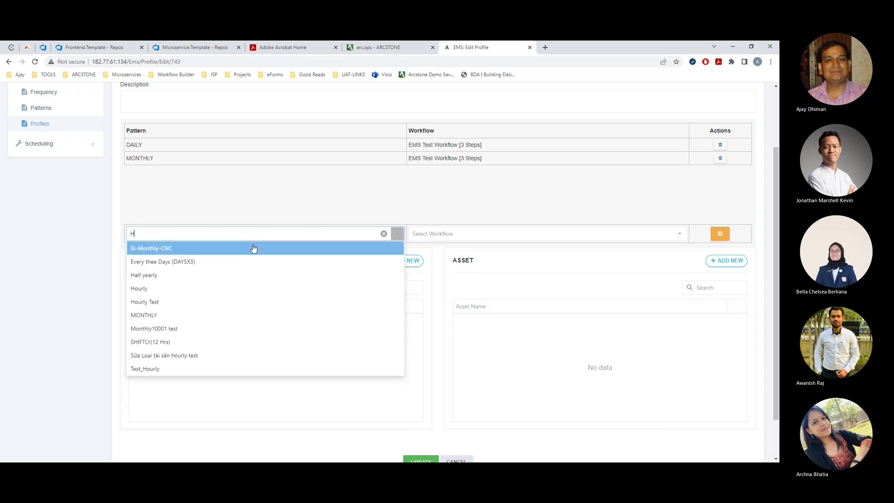
{"action": "type", "text": "e"}
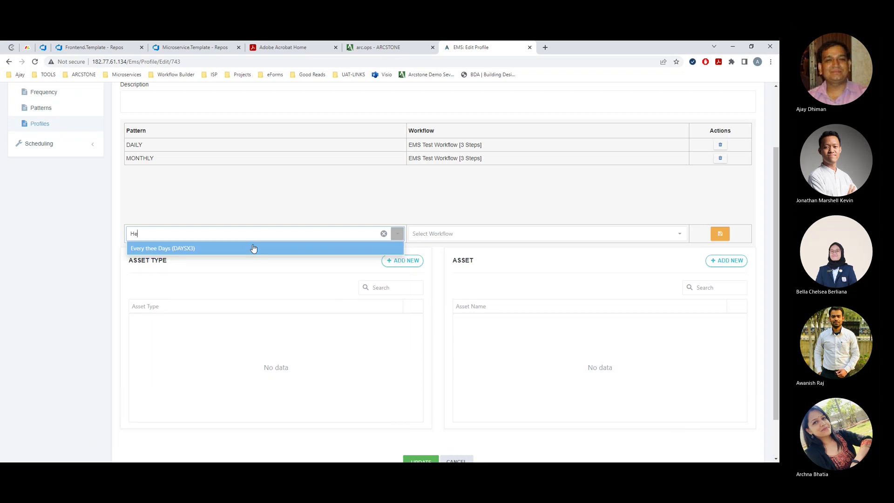
{"action": "key", "text": "BackSpace"}
{"action": "key", "text": "BackSpace"}
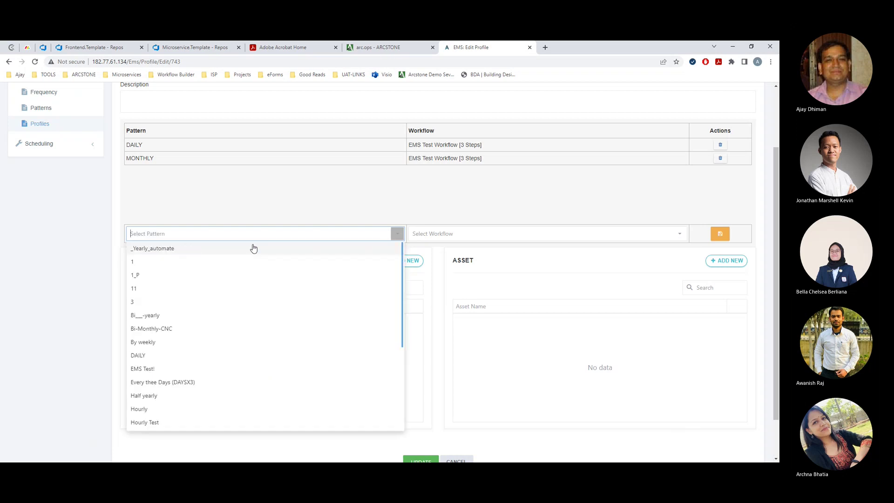
{"action": "type", "text": "Bi"}
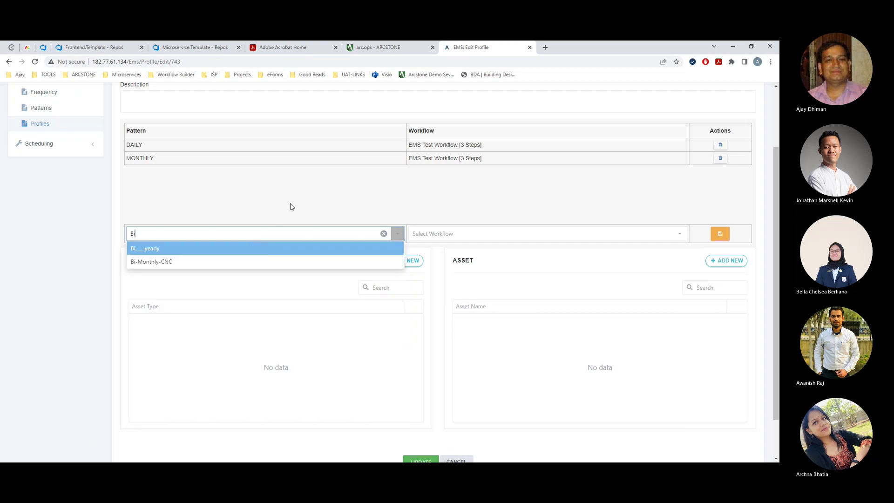
{"action": "left_click", "coordinate": [197, 261]}
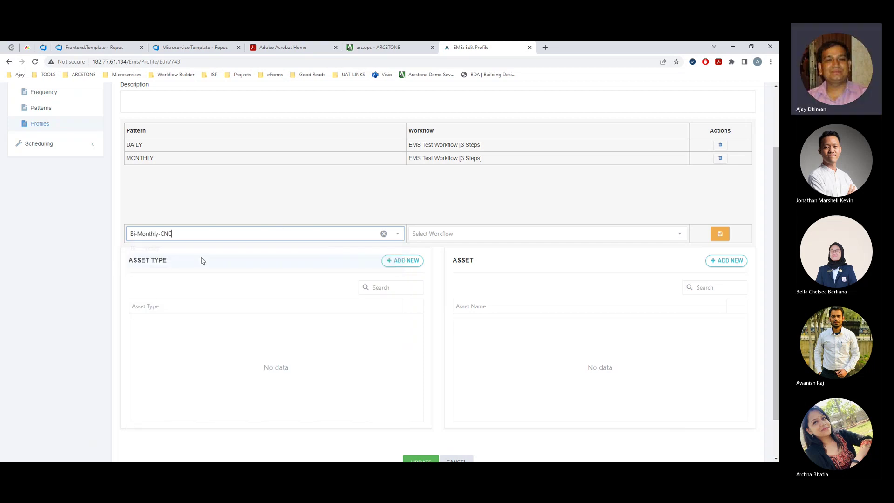
{"action": "left_click", "coordinate": [434, 235]}
{"action": "left_click", "coordinate": [474, 190]}
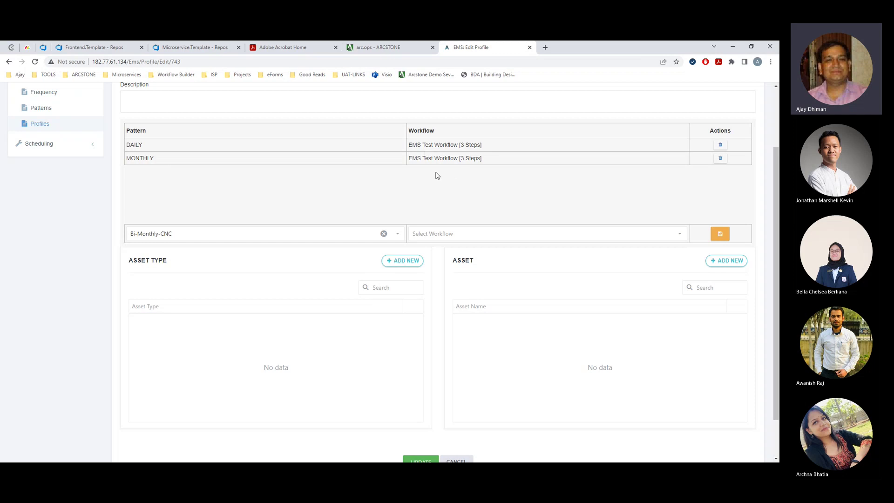
Step: Remove the DAILY pattern from the profile and add the asset Test_asset_MrIyavBytd to it
{"action": "left_click", "coordinate": [720, 144]}
{"action": "left_click", "coordinate": [429, 108]}
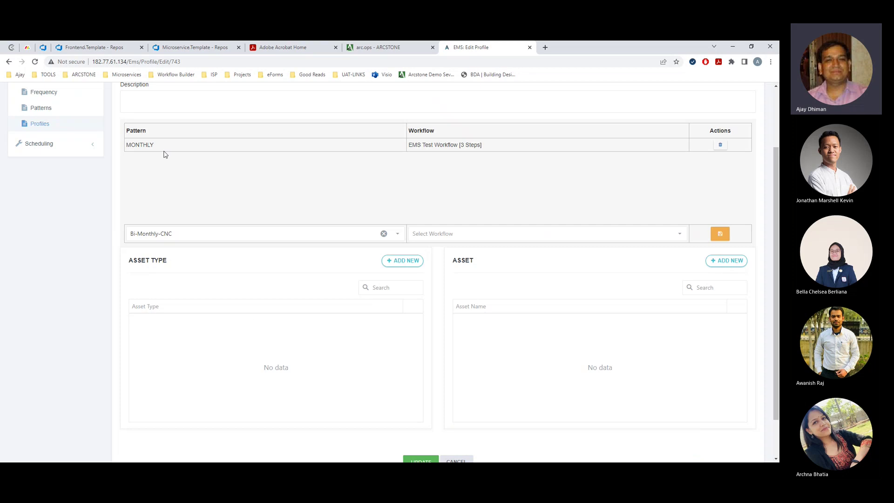
{"action": "left_click", "coordinate": [729, 263]}
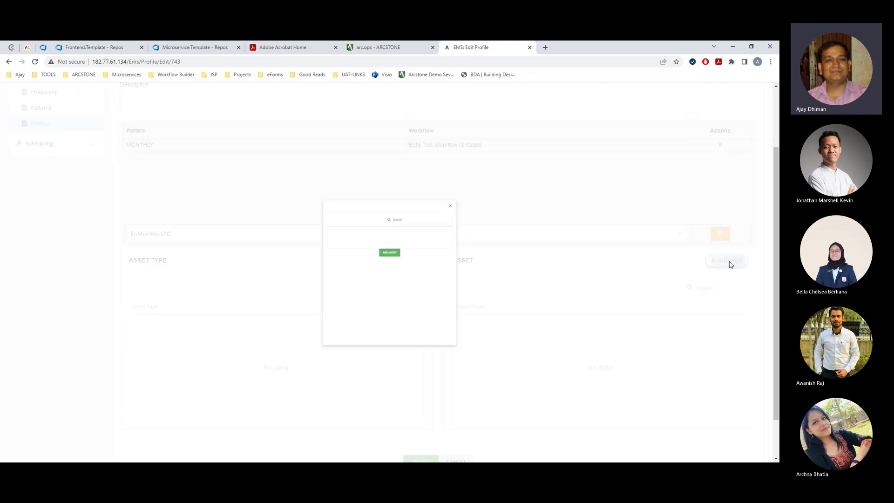
{"action": "left_click", "coordinate": [407, 177]}
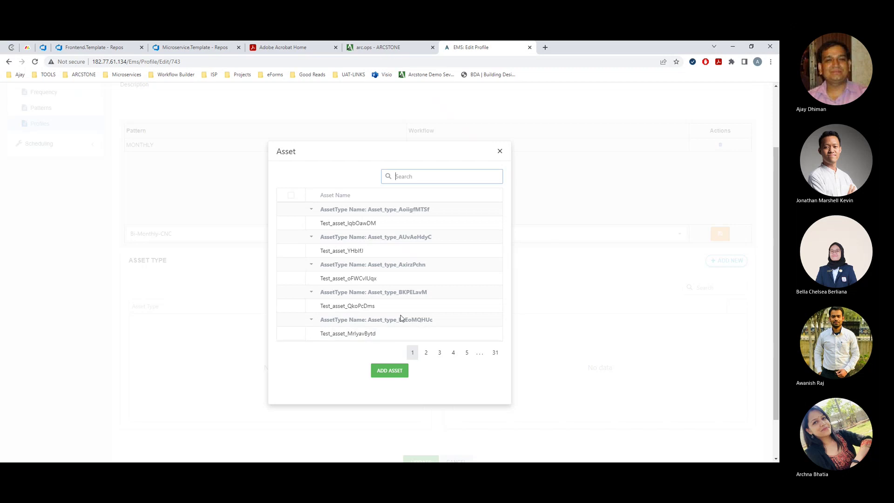
{"action": "left_click", "coordinate": [291, 333]}
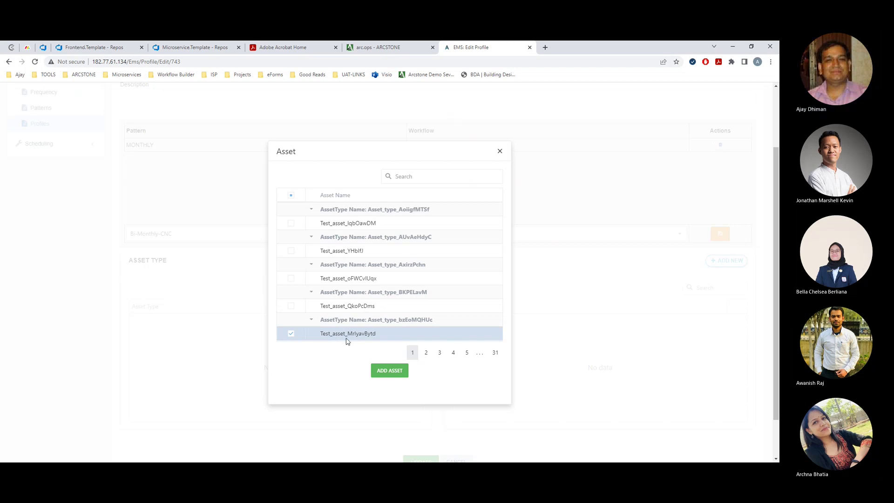
{"action": "left_click", "coordinate": [392, 376]}
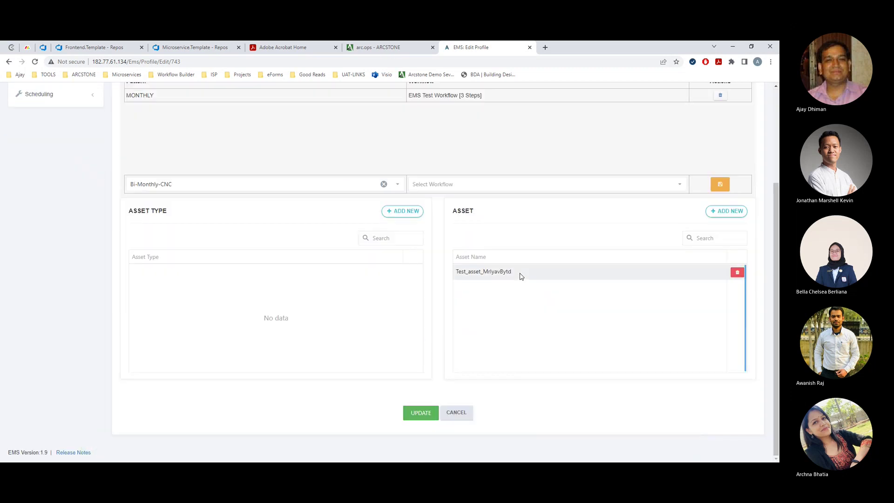
Step: Copy the added asset's name and update the maintenance profile
{"action": "left_click_drag", "start_coordinate": [514, 272], "coordinate": [459, 276]}
{"action": "key", "text": "ctrl+c"}
{"action": "left_click", "coordinate": [421, 413]}
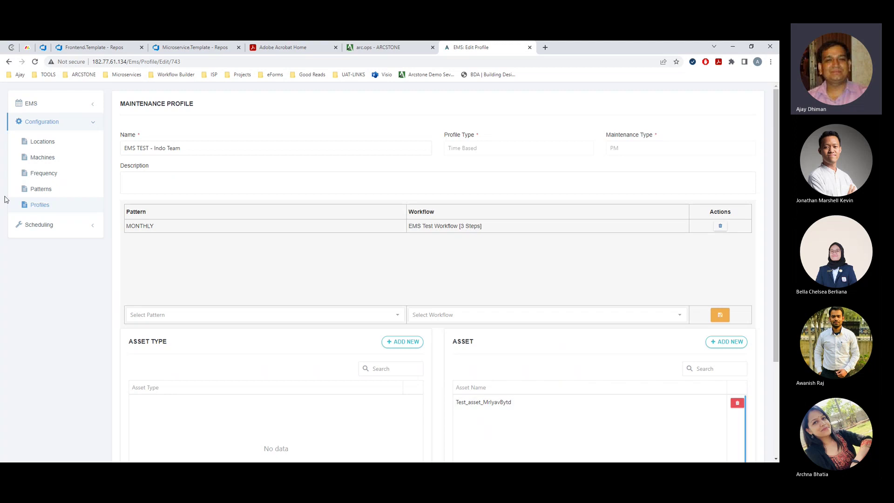
Step: Start a new PM schedule, search the asset list for the copied asset name and open that asset's details
{"action": "left_click", "coordinate": [42, 225]}
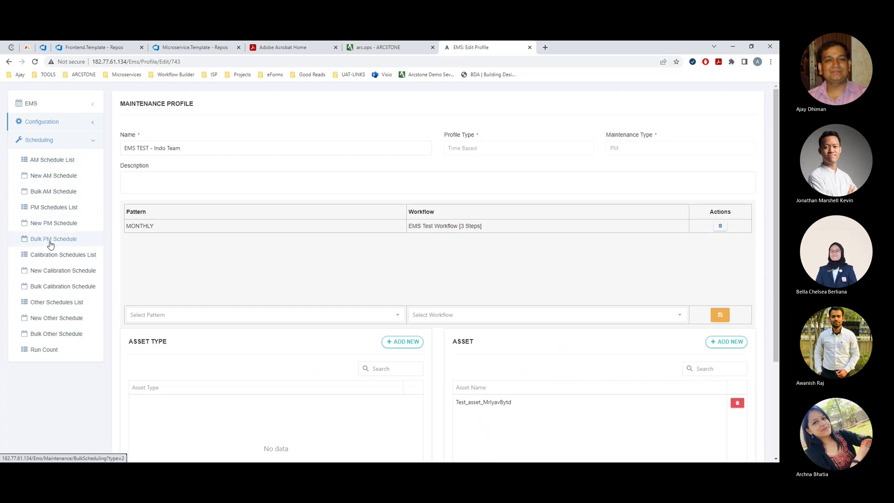
{"action": "left_click", "coordinate": [48, 223]}
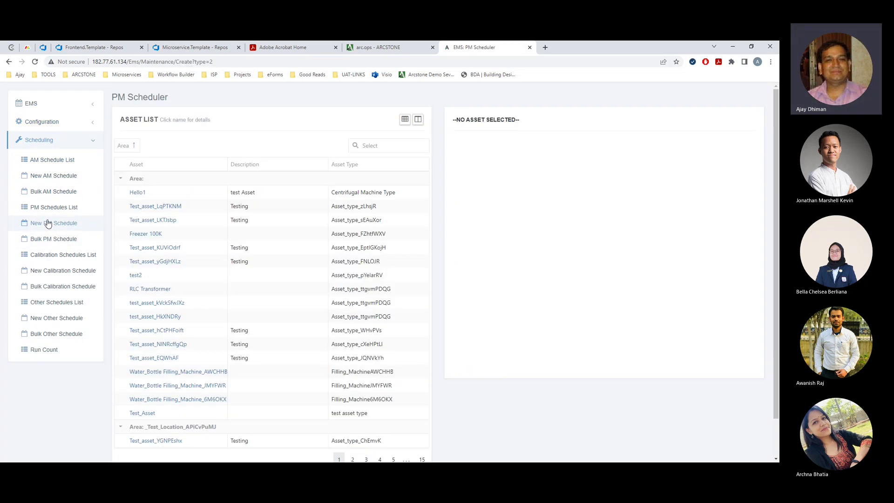
{"action": "left_click", "coordinate": [380, 142]}
{"action": "key", "text": "ctrl+v"}
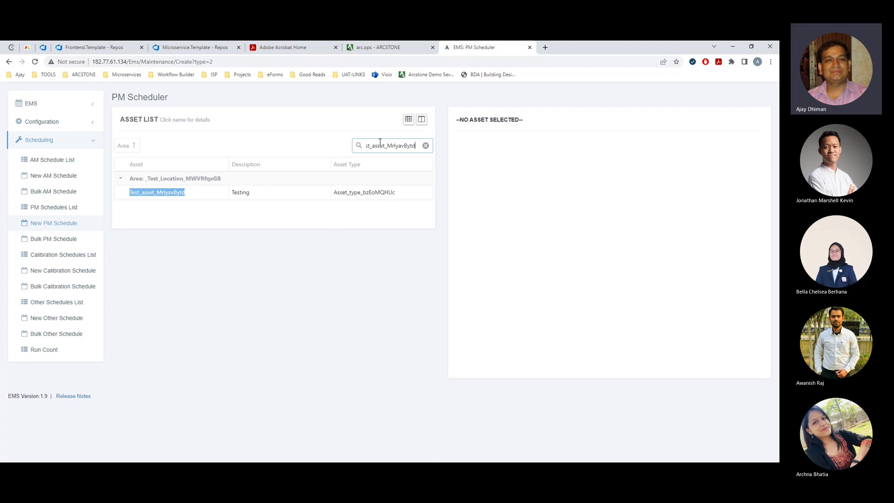
{"action": "left_click", "coordinate": [135, 197]}
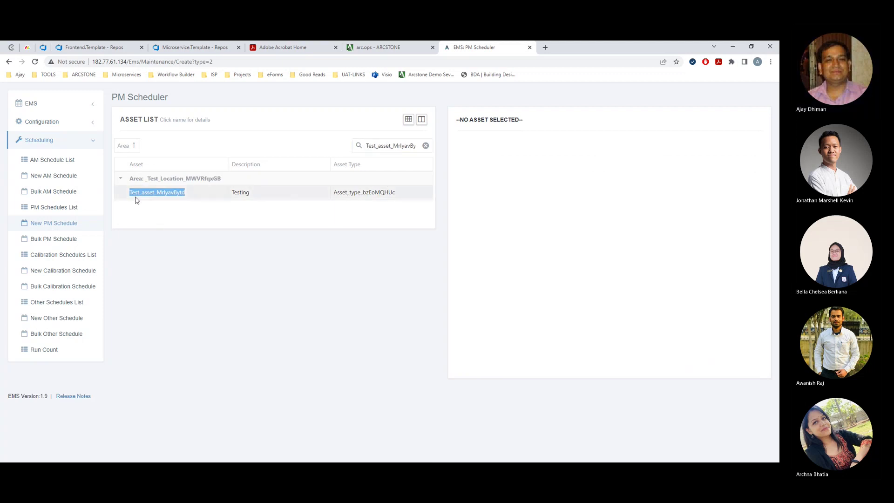
{"action": "left_click", "coordinate": [159, 193]}
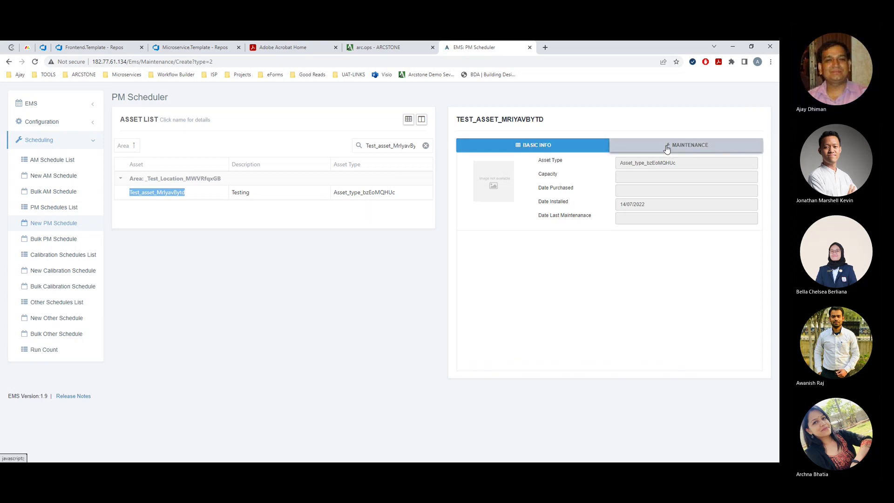
Step: Set the asset's maintenance to Time Recursive by Profile with the EMS TEST - Indo Team maintenance profile
{"action": "left_click", "coordinate": [683, 148]}
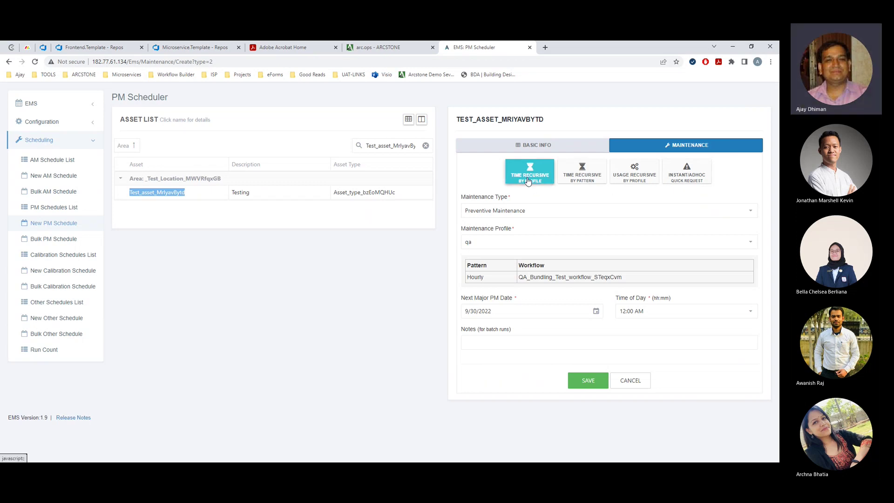
{"action": "left_click", "coordinate": [579, 182]}
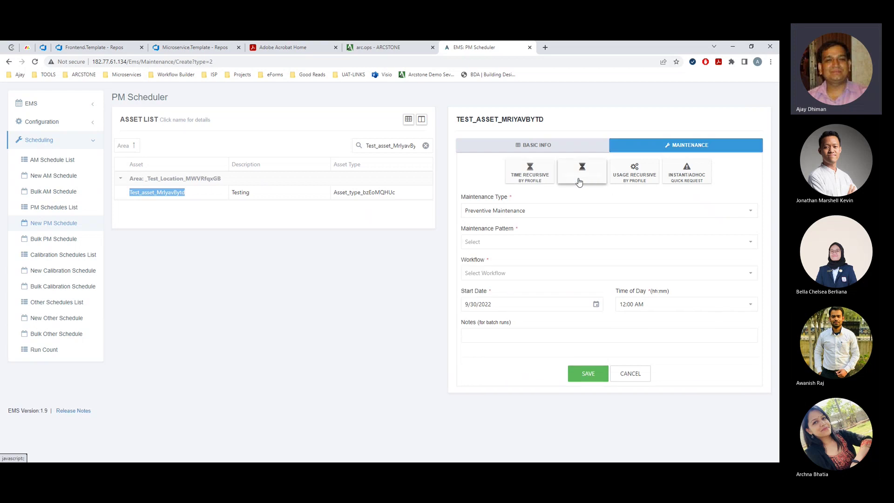
{"action": "left_click", "coordinate": [529, 173]}
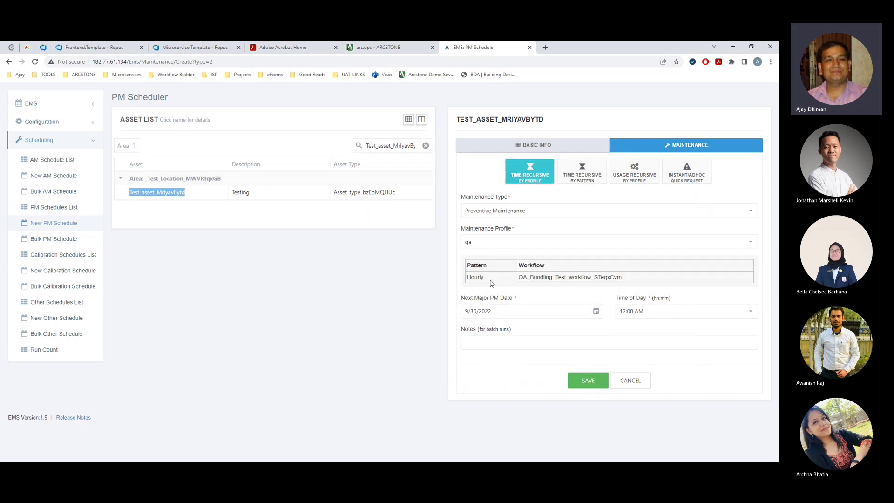
{"action": "left_click", "coordinate": [493, 247]}
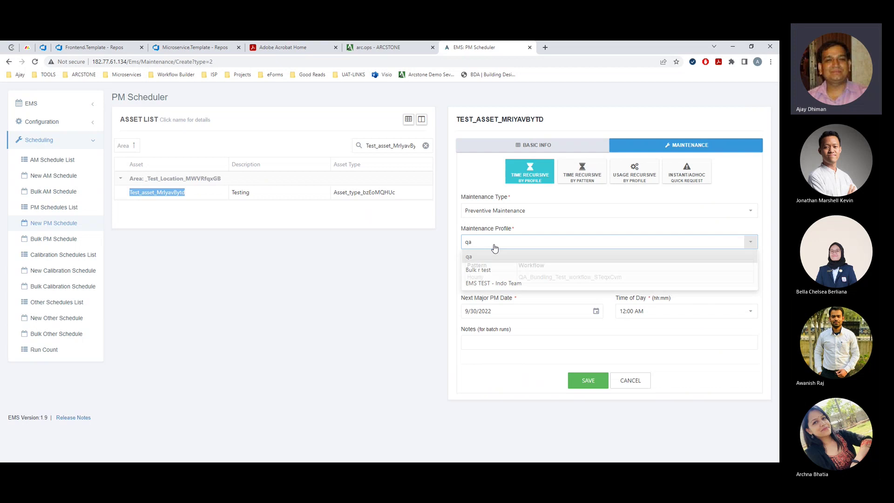
{"action": "left_click", "coordinate": [494, 247]}
{"action": "left_click", "coordinate": [493, 246]}
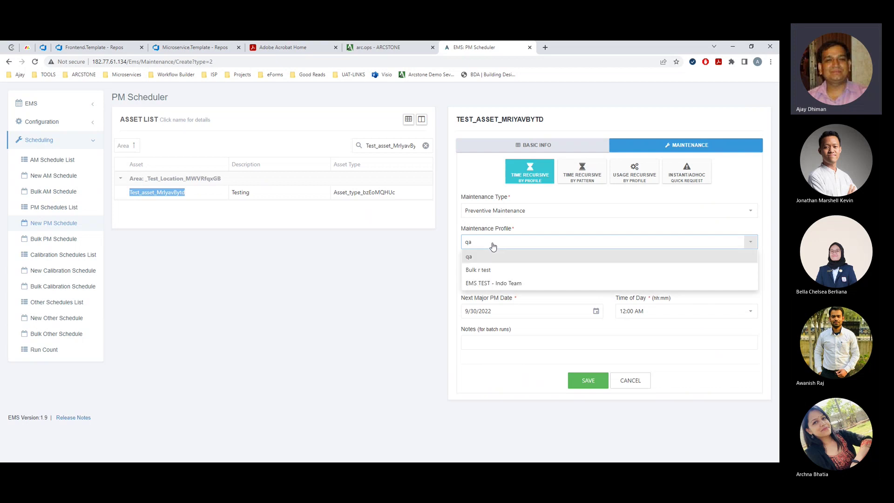
{"action": "left_click", "coordinate": [491, 285]}
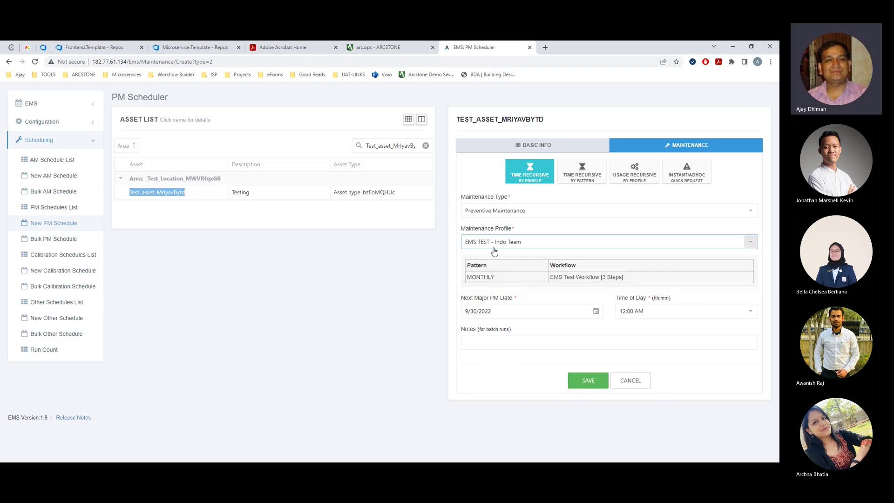
{"action": "double_click", "coordinate": [510, 244]}
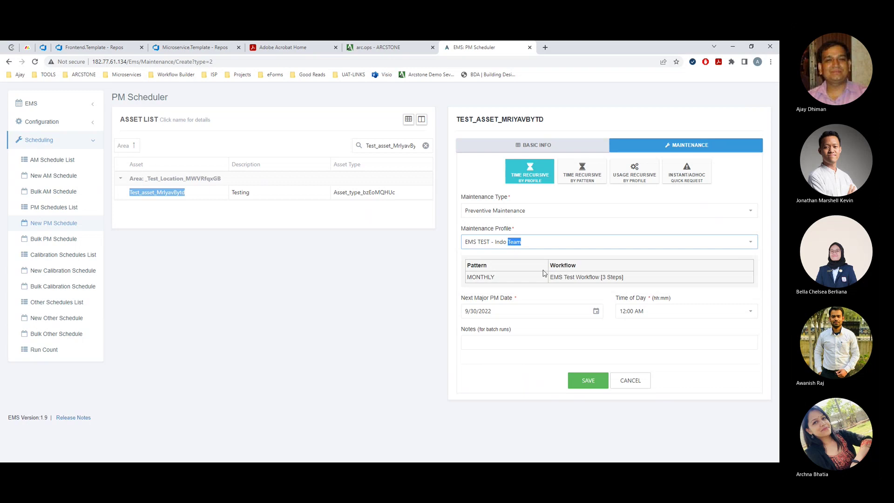
{"action": "left_click", "coordinate": [511, 251]}
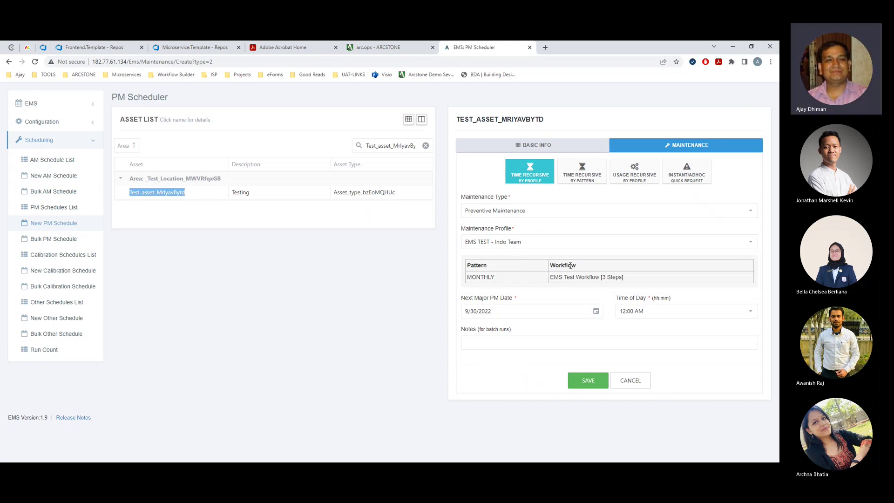
{"action": "left_click_drag", "start_coordinate": [604, 271], "coordinate": [496, 257]}
{"action": "left_click", "coordinate": [521, 269]}
Step: Try Time Recursive by Pattern with the MONTHLY pattern and EMS Test Workflow [3 Steps], and return to scheduling by profile
{"action": "left_click", "coordinate": [582, 172]}
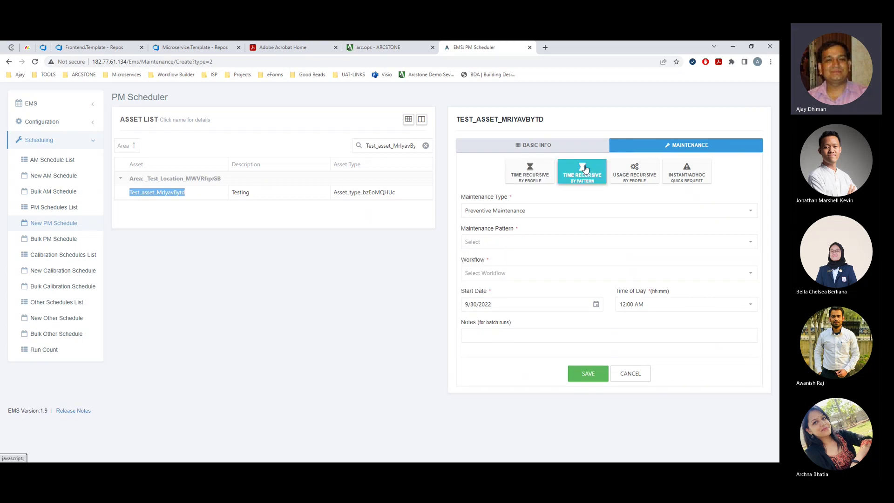
{"action": "left_click", "coordinate": [485, 242]}
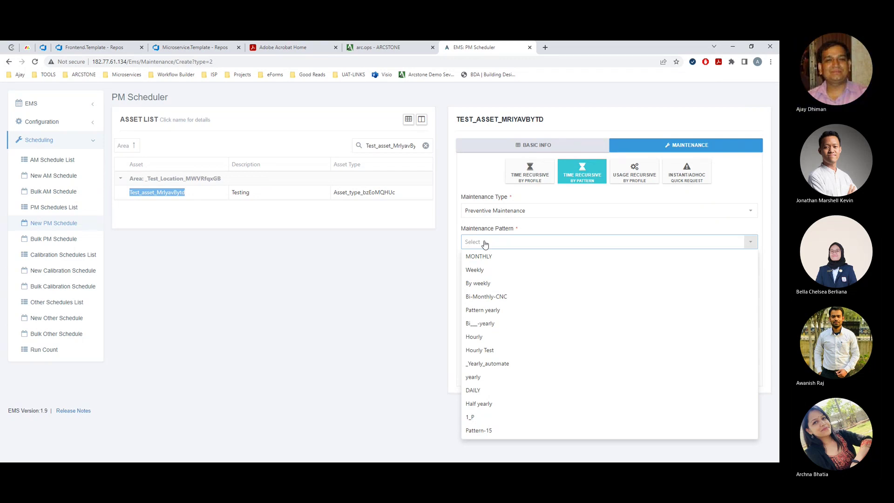
{"action": "left_click", "coordinate": [484, 256]}
{"action": "left_click", "coordinate": [501, 274]}
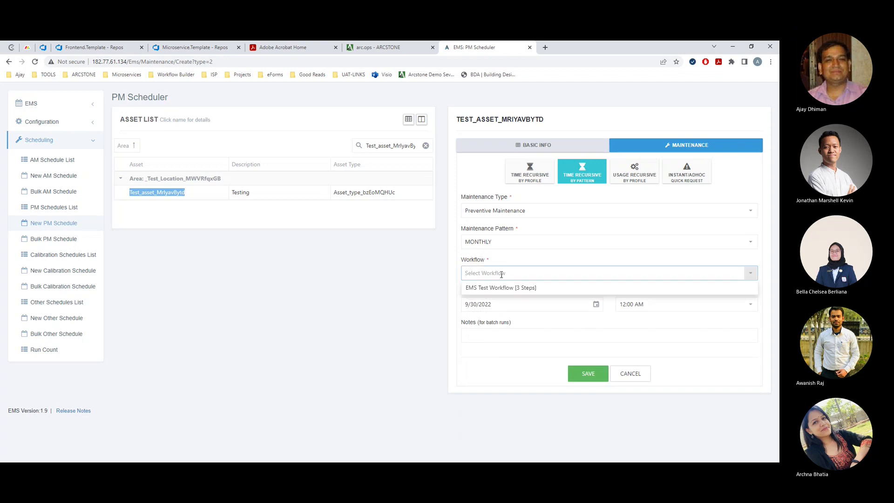
{"action": "left_click", "coordinate": [505, 288]}
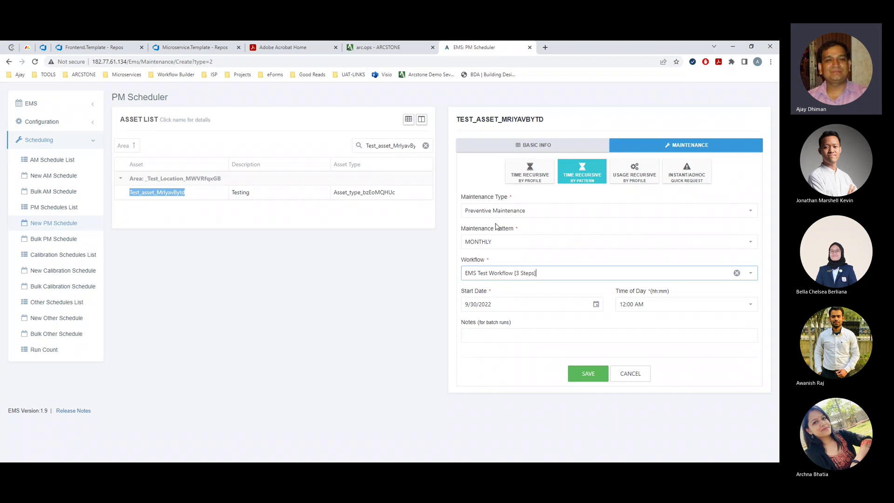
{"action": "left_click", "coordinate": [531, 178]}
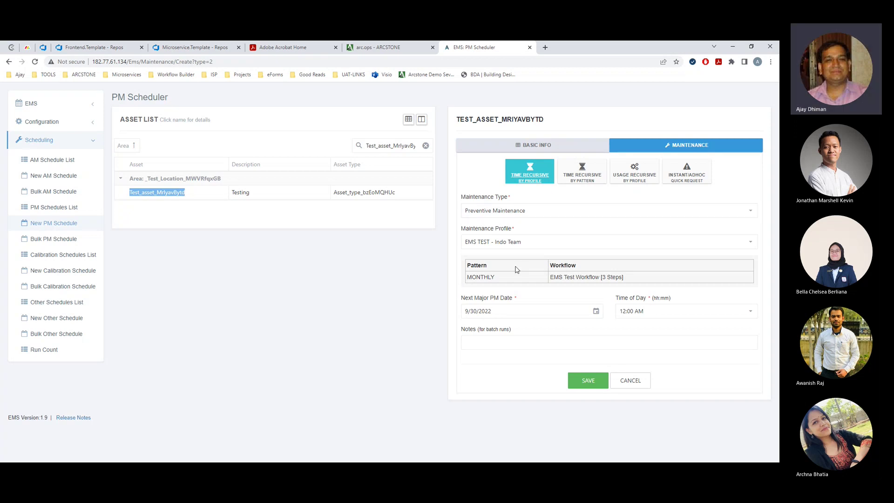
Step: Switch the asset's maintenance to Time Recursive by Pattern with start date 9/30/2022 and time of day 9:00 AM
{"action": "left_click", "coordinate": [583, 172]}
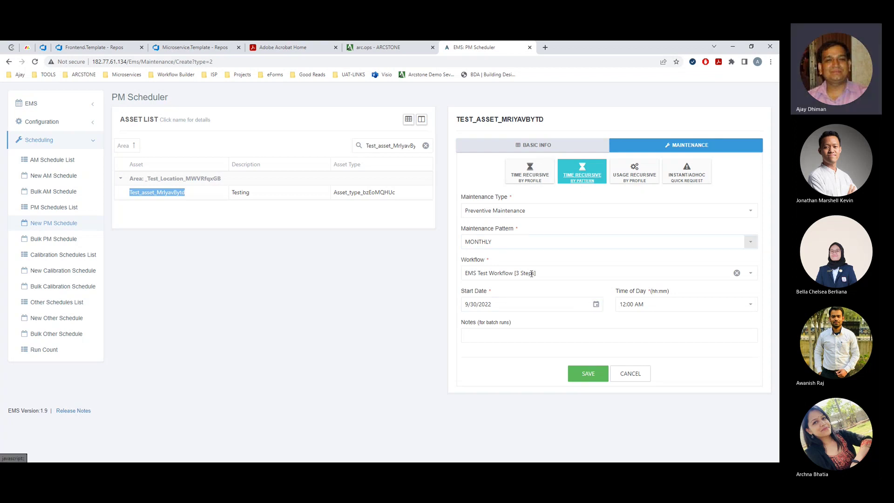
{"action": "left_click", "coordinate": [595, 304]}
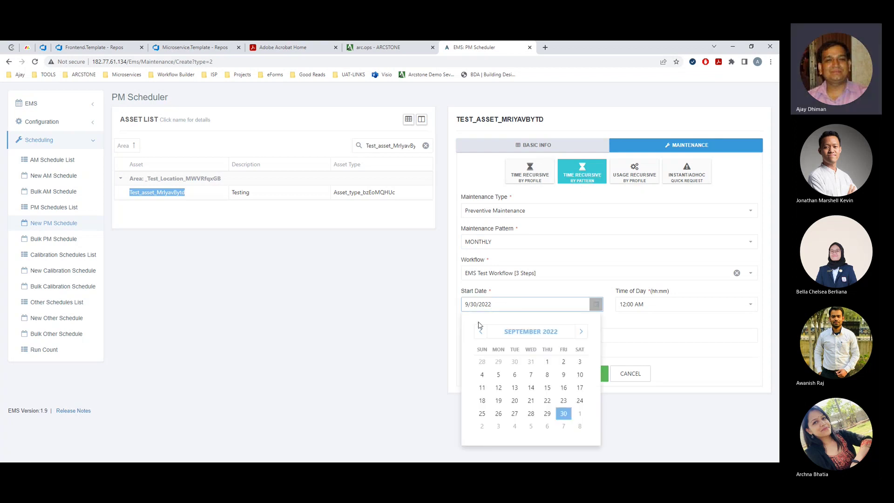
{"action": "left_click", "coordinate": [562, 414]}
{"action": "left_click", "coordinate": [698, 305]}
{"action": "left_click_drag", "start_coordinate": [383, 279], "coordinate": [376, 246]}
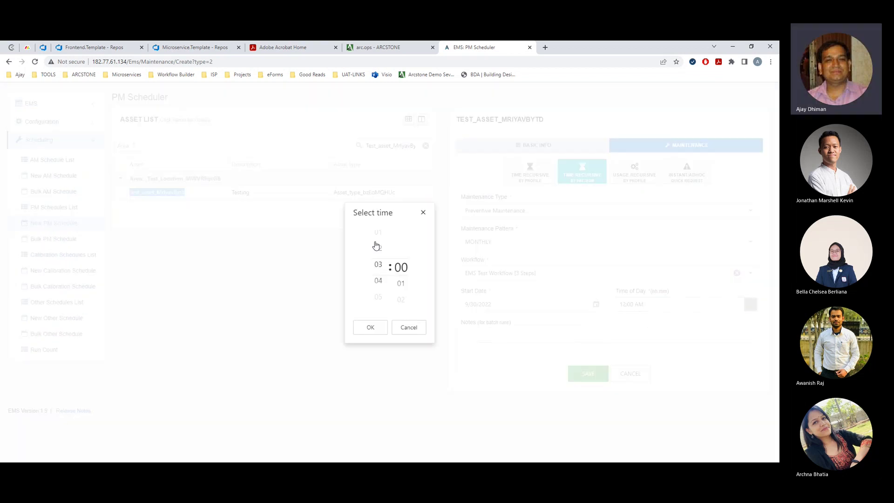
{"action": "scroll", "coordinate": [373, 281], "scroll_direction": "down", "scroll_amount": 7}
{"action": "left_click_drag", "start_coordinate": [377, 278], "coordinate": [377, 298]}
{"action": "left_click", "coordinate": [371, 329]}
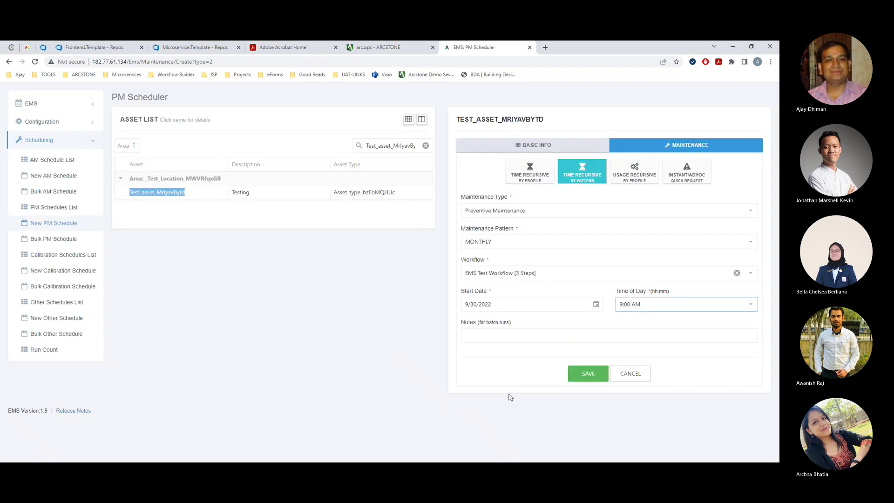
Step: Enter the note "Tesing PM" for the batch runs and save the maintenance schedule
{"action": "left_click", "coordinate": [511, 336]}
{"action": "type", "text": "T"}
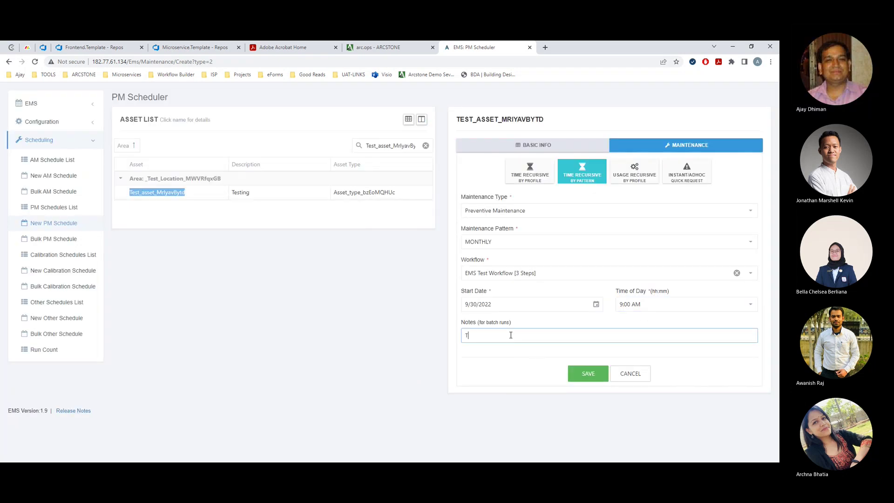
{"action": "type", "text": "esing PM"}
{"action": "left_click", "coordinate": [575, 375]}
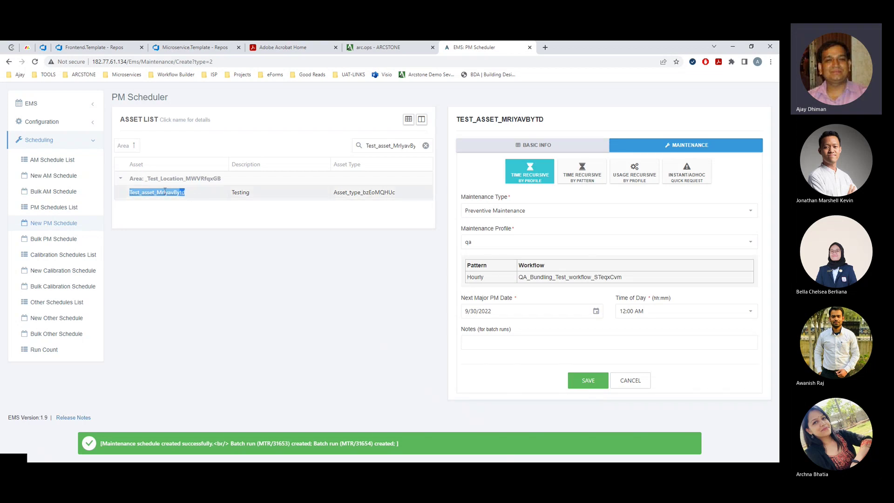
Step: Search the PM schedules list for Test_asset_MrlyavBytd and examine its newest schedule entries on the last page
{"action": "left_click", "coordinate": [58, 210]}
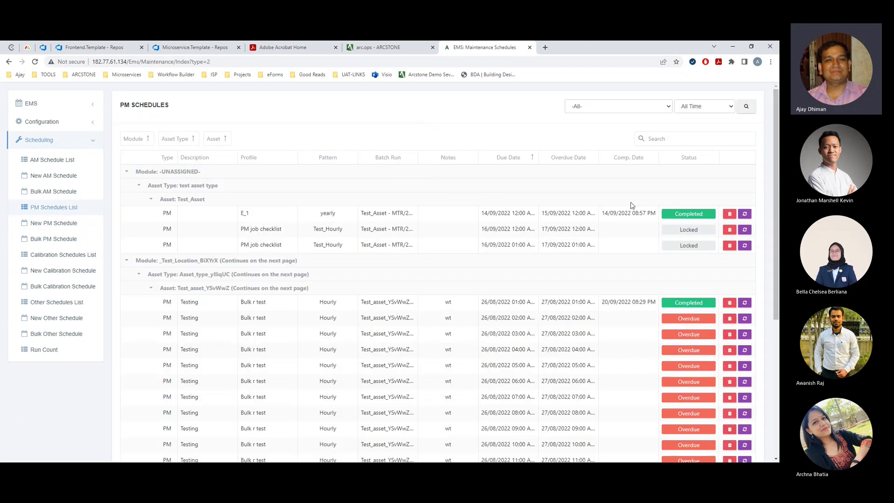
{"action": "left_click", "coordinate": [669, 138]}
{"action": "type", "text": "Test_asset_MrlyavBytd"}
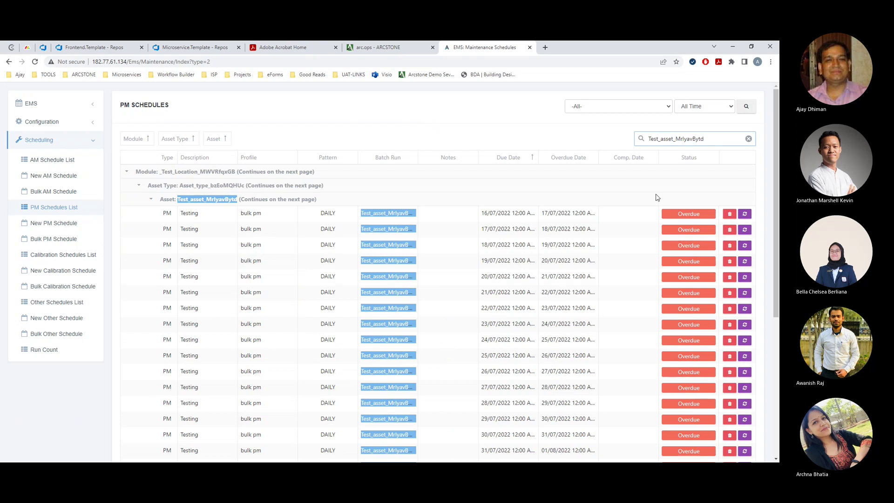
{"action": "scroll", "coordinate": [409, 320], "scroll_direction": "down", "scroll_amount": 5}
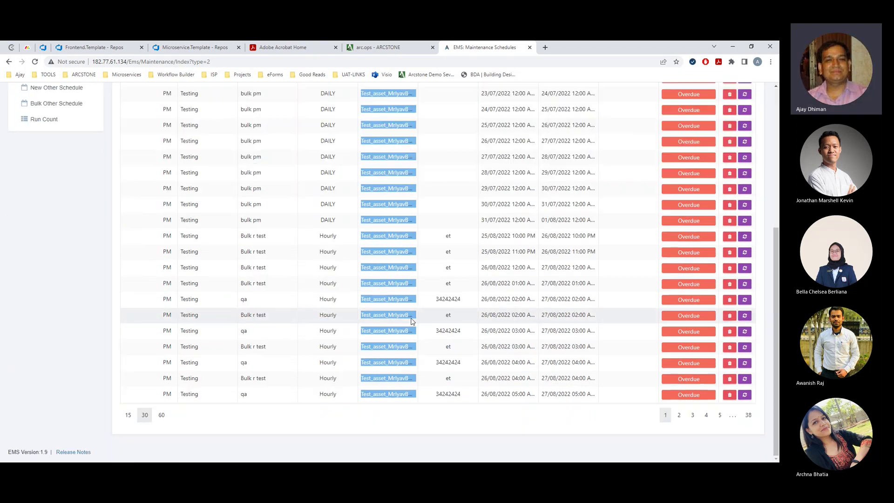
{"action": "left_click", "coordinate": [679, 415]}
{"action": "left_click", "coordinate": [693, 415]}
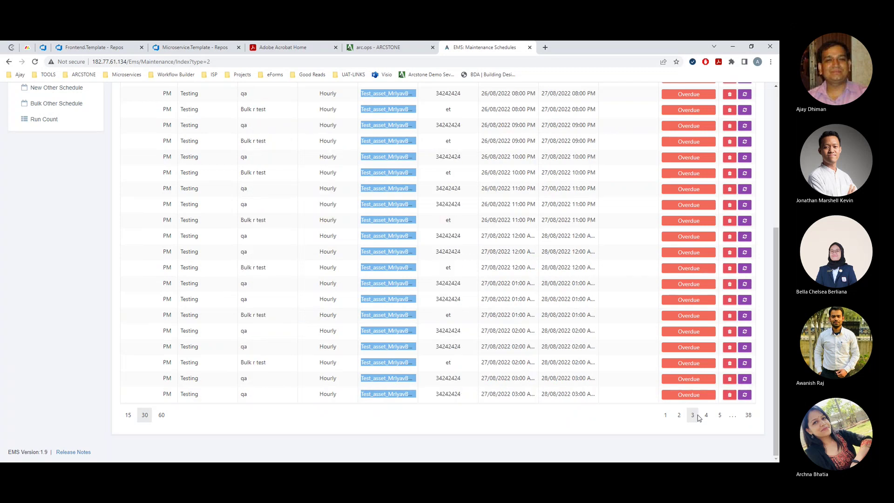
{"action": "left_click", "coordinate": [705, 415]}
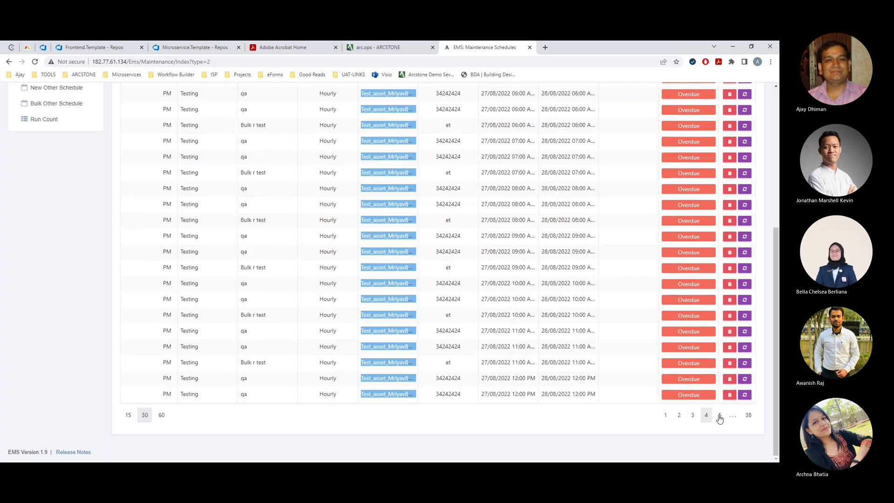
{"action": "left_click", "coordinate": [748, 414]}
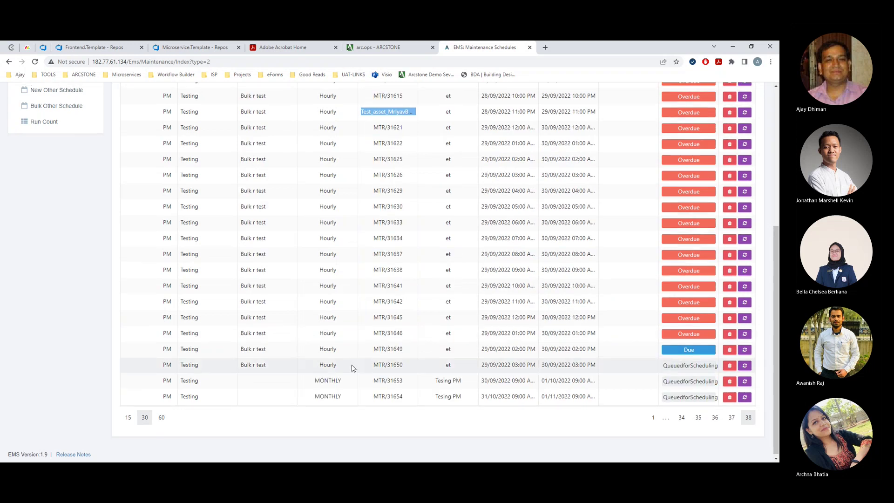
{"action": "scroll", "coordinate": [353, 366], "scroll_direction": "up", "scroll_amount": 5}
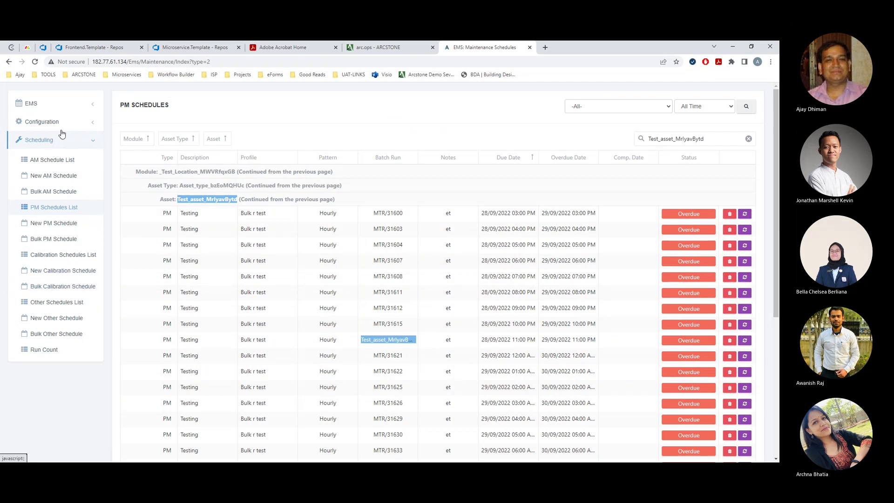
Step: Search the maintenance profiles for "indo" and open the EMS TEST - Indo Team profile for editing
{"action": "left_click", "coordinate": [55, 123]}
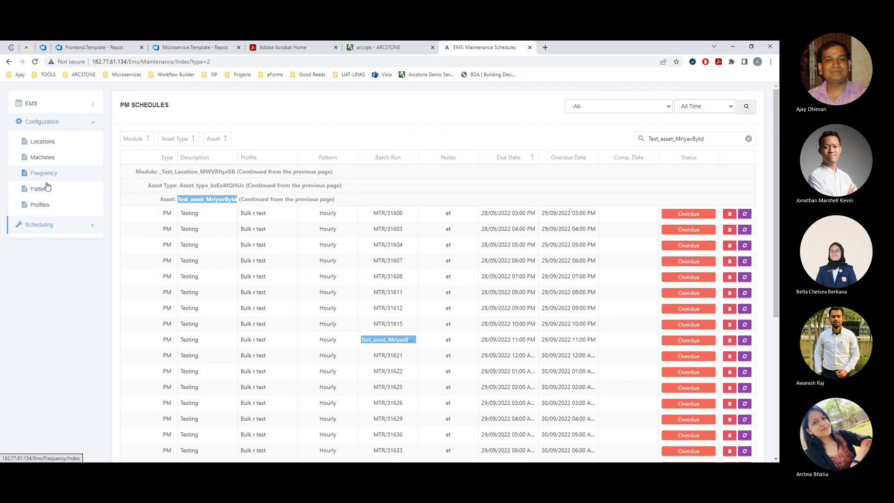
{"action": "left_click", "coordinate": [41, 205]}
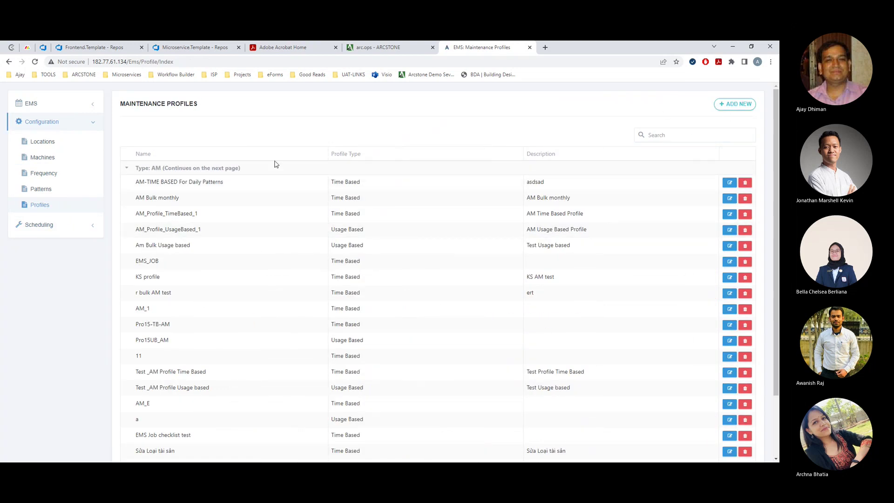
{"action": "left_click", "coordinate": [707, 130]}
{"action": "type", "text": "indi"}
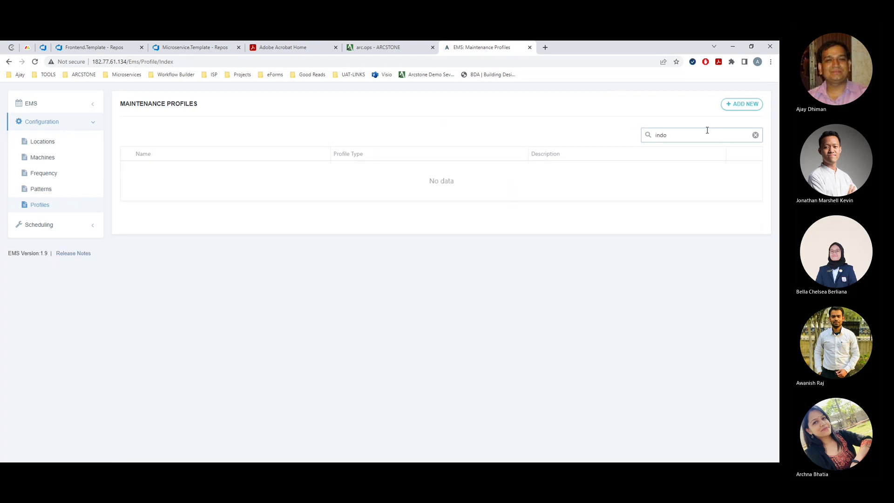
{"action": "left_click", "coordinate": [736, 183]}
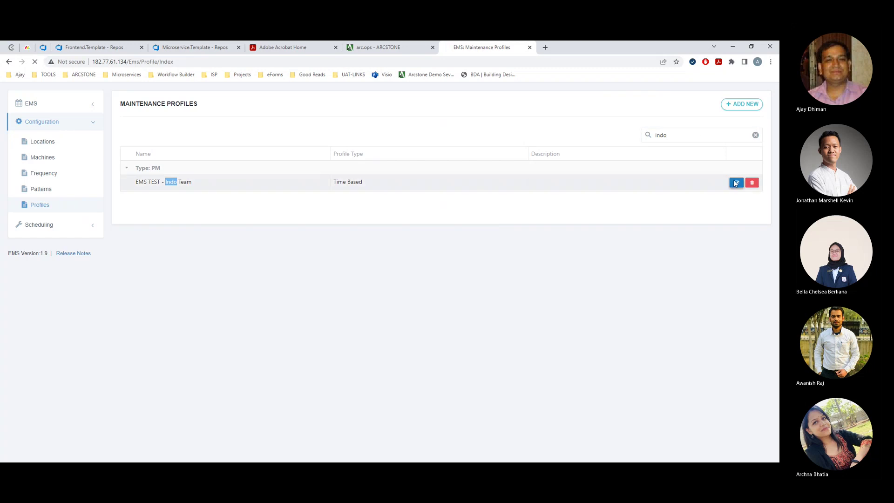
{"action": "scroll", "coordinate": [386, 294], "scroll_direction": "down", "scroll_amount": 3}
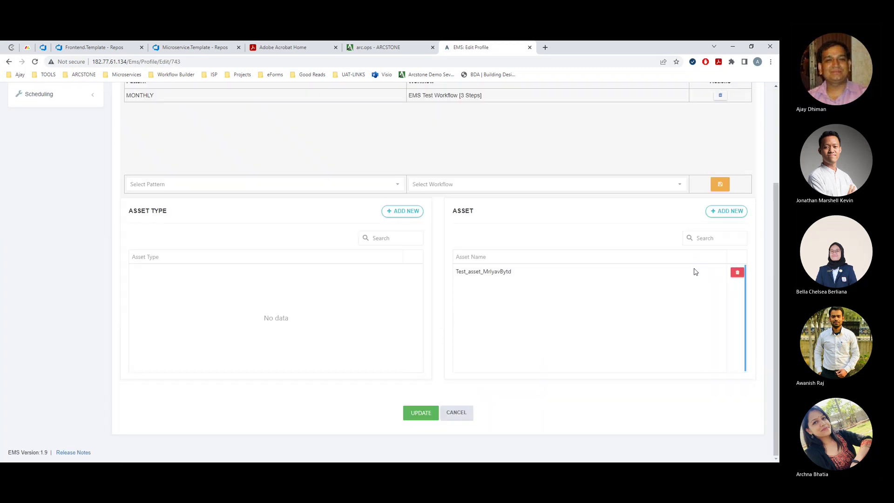
Step: Browse the assets available to add to the profile and copy the name Test_asset_LqPTKNM from page 28
{"action": "left_click", "coordinate": [726, 211]}
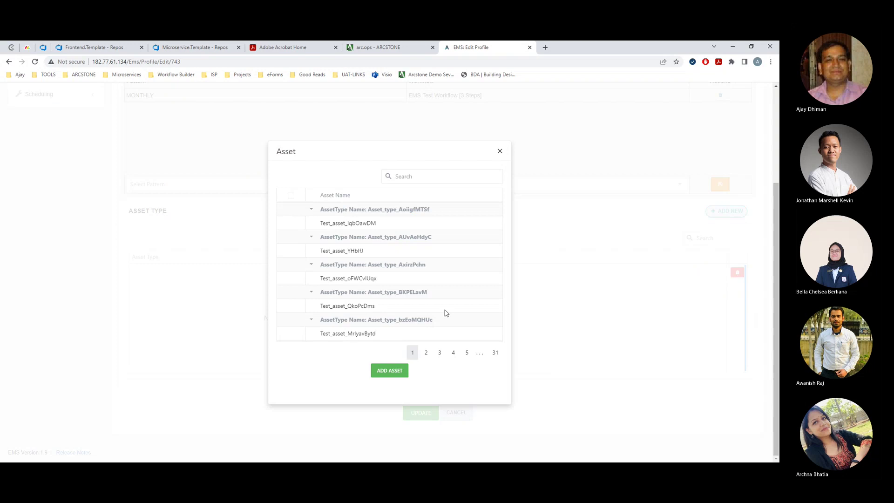
{"action": "left_click", "coordinate": [496, 353]}
{"action": "left_click", "coordinate": [479, 354]}
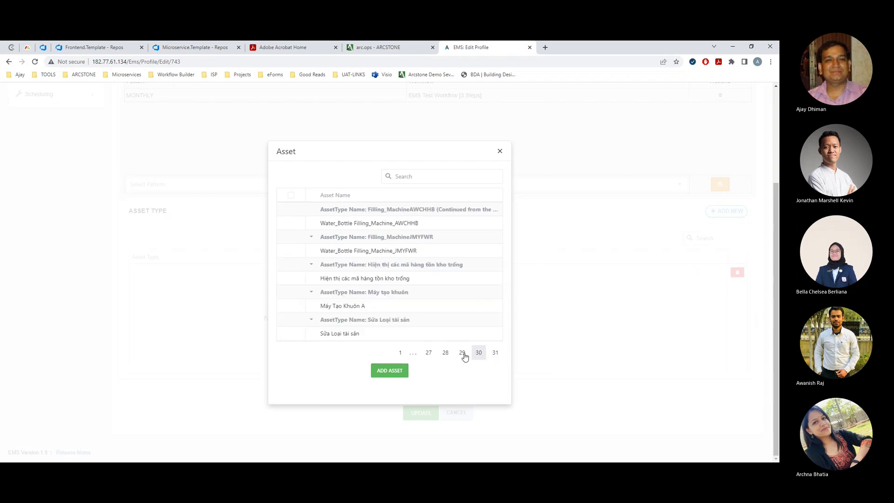
{"action": "left_click", "coordinate": [462, 354]}
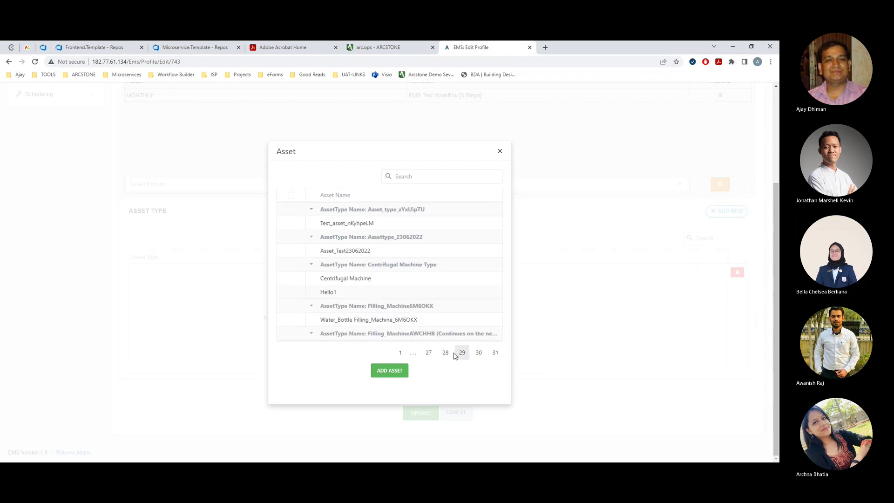
{"action": "left_click", "coordinate": [448, 355]}
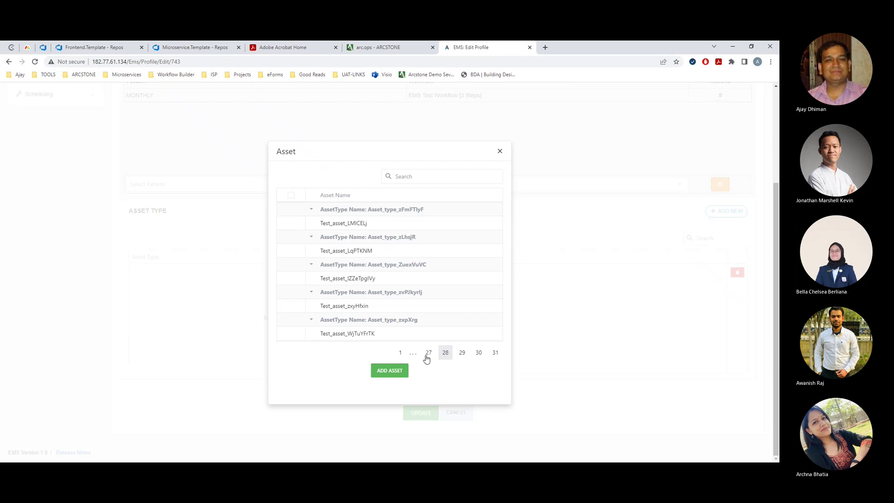
{"action": "left_click_drag", "start_coordinate": [366, 251], "coordinate": [312, 251]}
{"action": "key", "text": "ctrl+c"}
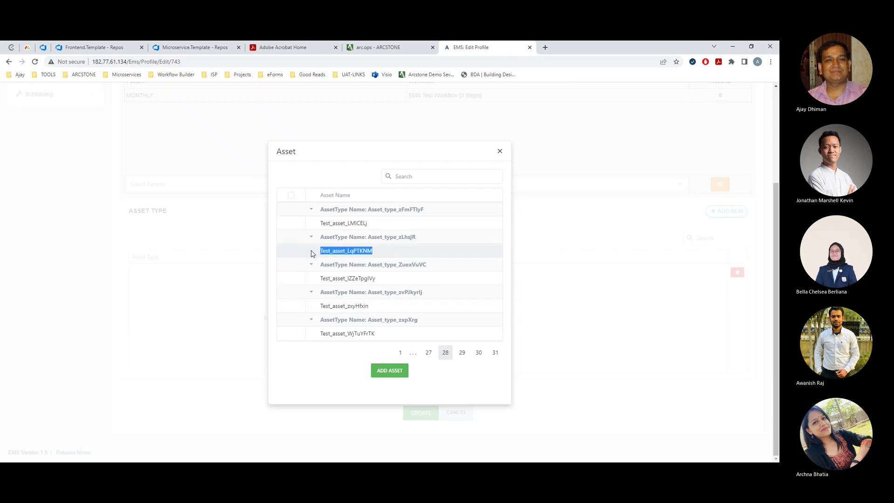
Step: Add Test_asset_LqPTKNM to the profile's assets and update the profile
{"action": "left_click", "coordinate": [292, 252]}
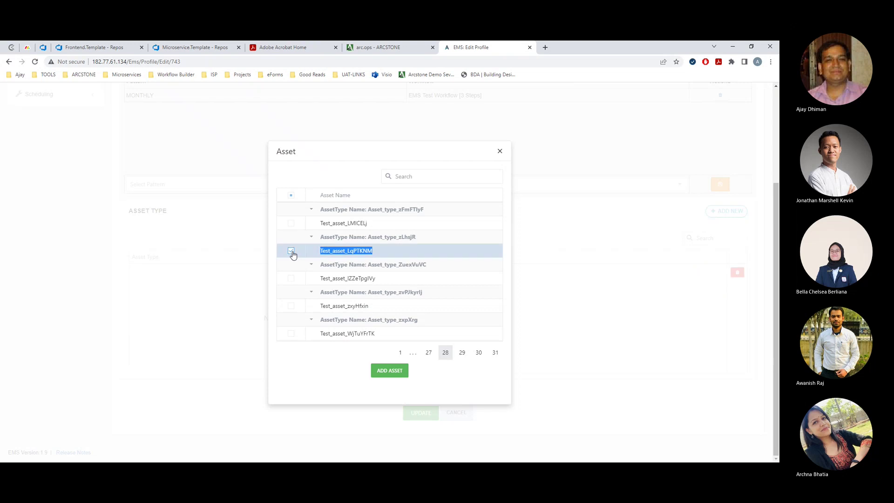
{"action": "left_click", "coordinate": [379, 251]}
{"action": "left_click_drag", "start_coordinate": [374, 252], "coordinate": [323, 252]}
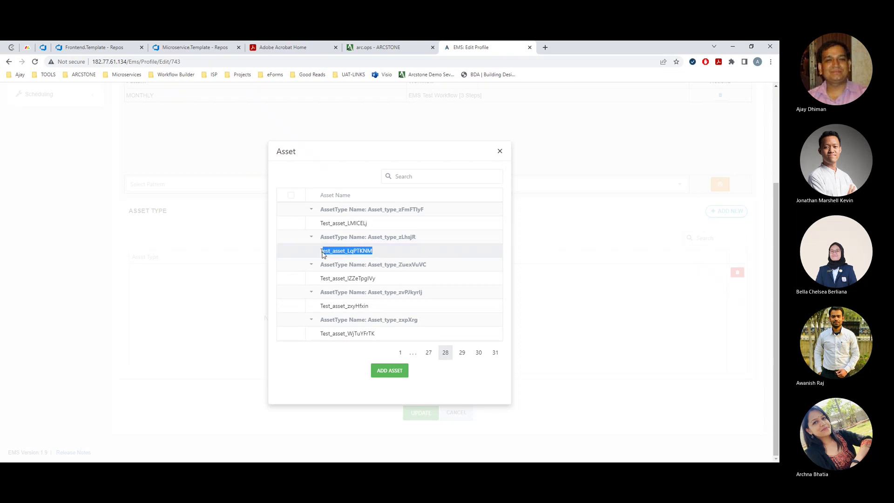
{"action": "left_click", "coordinate": [295, 252]}
{"action": "left_click", "coordinate": [397, 375]}
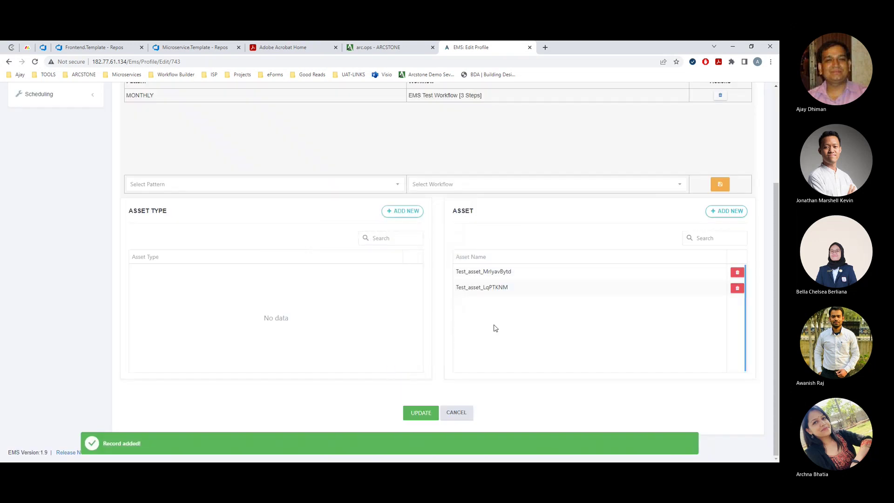
{"action": "left_click", "coordinate": [421, 412]}
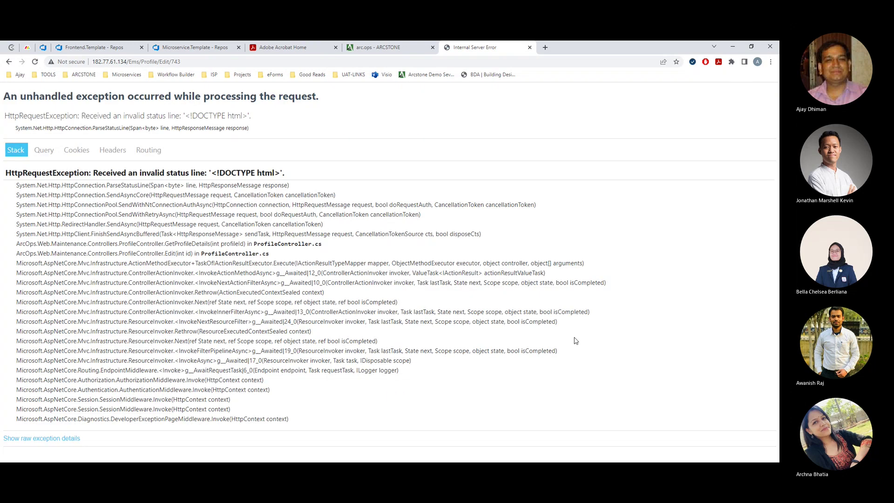
Step: Reload the profile's edit page and check its list of assets
{"action": "left_click", "coordinate": [198, 61]}
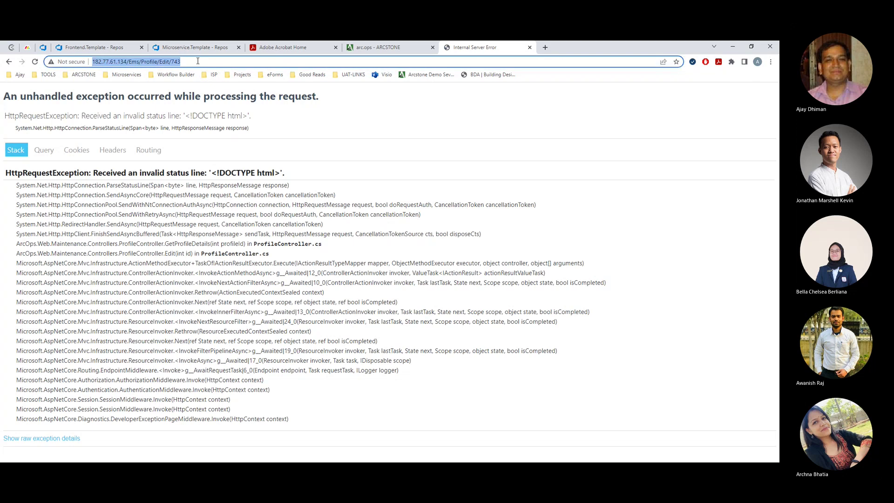
{"action": "key", "text": "Return"}
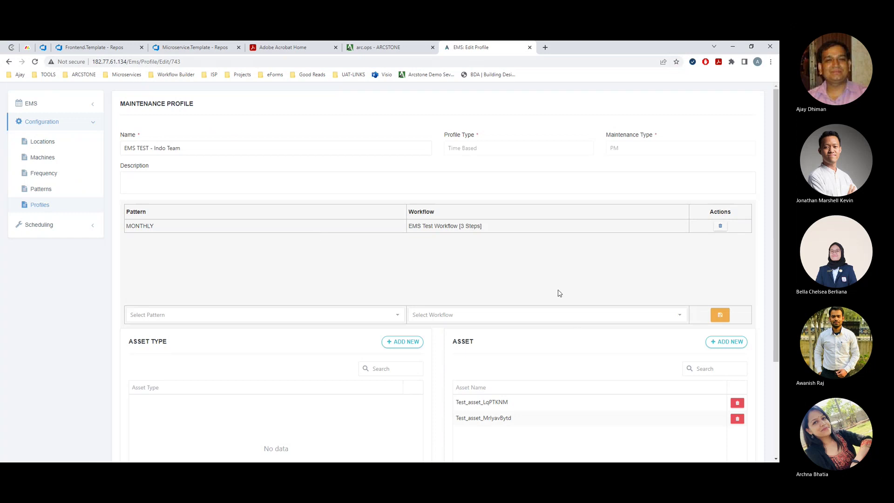
{"action": "scroll", "coordinate": [559, 293], "scroll_direction": "down", "scroll_amount": 3}
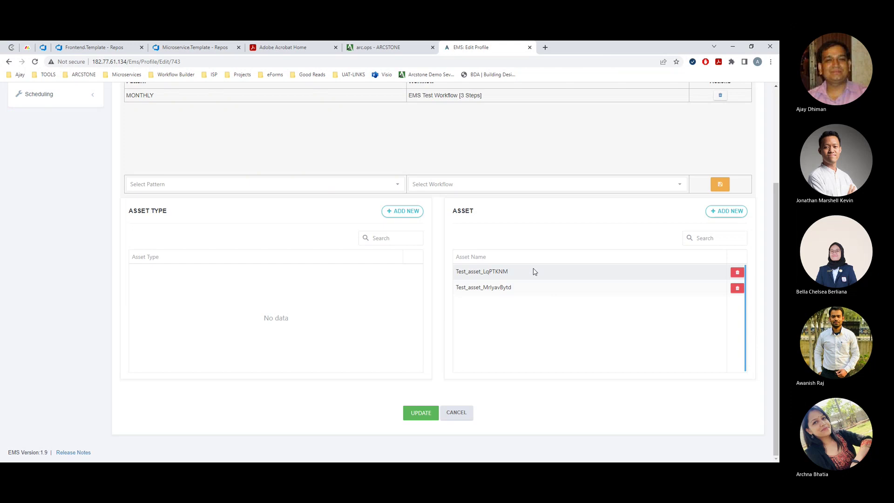
{"action": "scroll", "coordinate": [475, 303], "scroll_direction": "up", "scroll_amount": 3}
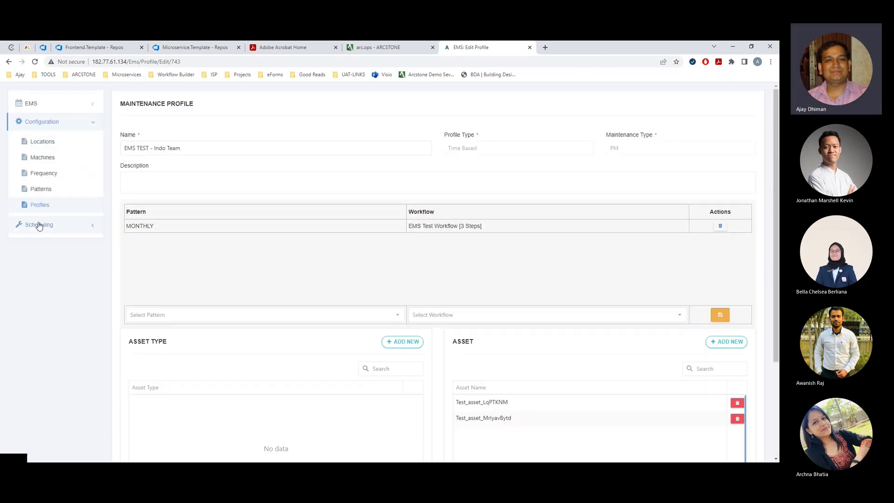
Step: Start a new PM schedule, search the asset list for Test_asset_LqPTKNM and open its details
{"action": "left_click", "coordinate": [40, 225]}
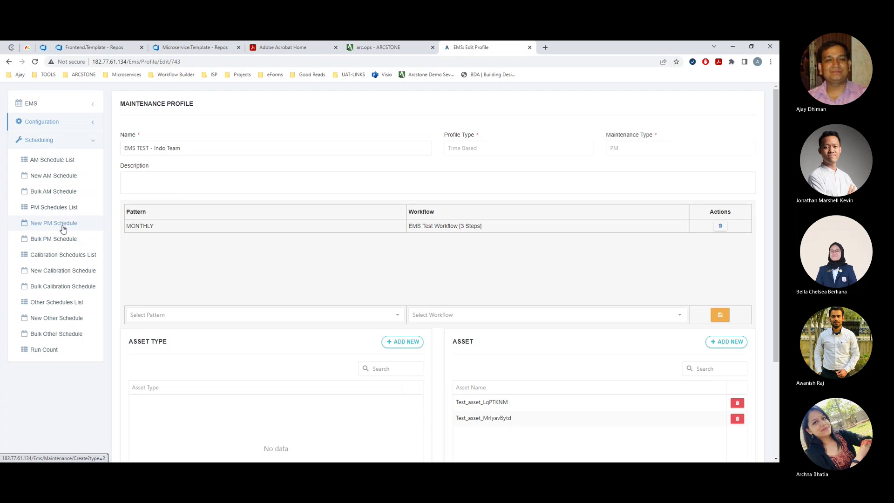
{"action": "left_click", "coordinate": [47, 228]}
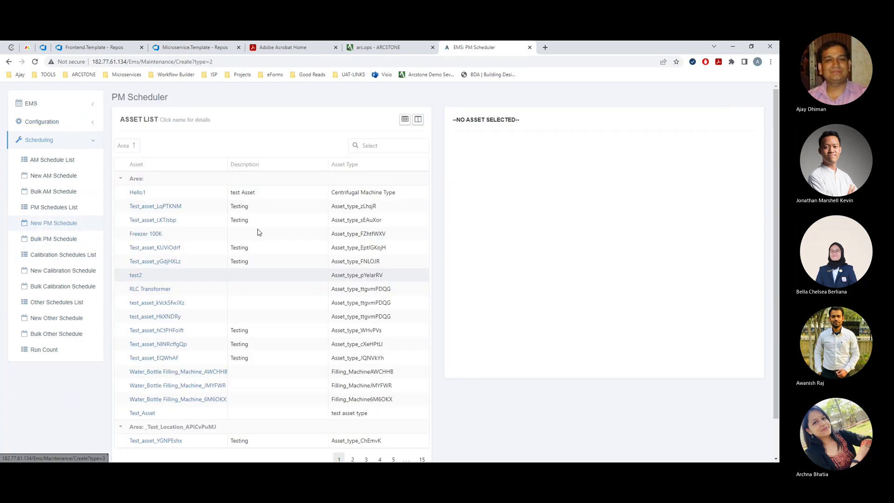
{"action": "left_click", "coordinate": [389, 145]}
{"action": "key", "text": "ctrl+v"}
{"action": "double_click", "coordinate": [144, 193]}
Step: Copy the asset name Test_asset_LqPTKNM and search the PM schedules list for it
{"action": "key", "text": "ctrl+c"}
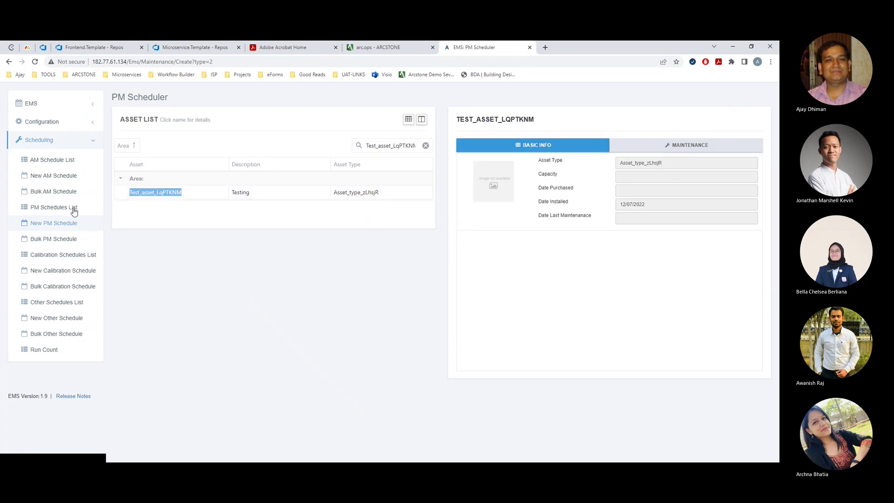
{"action": "left_click", "coordinate": [54, 208]}
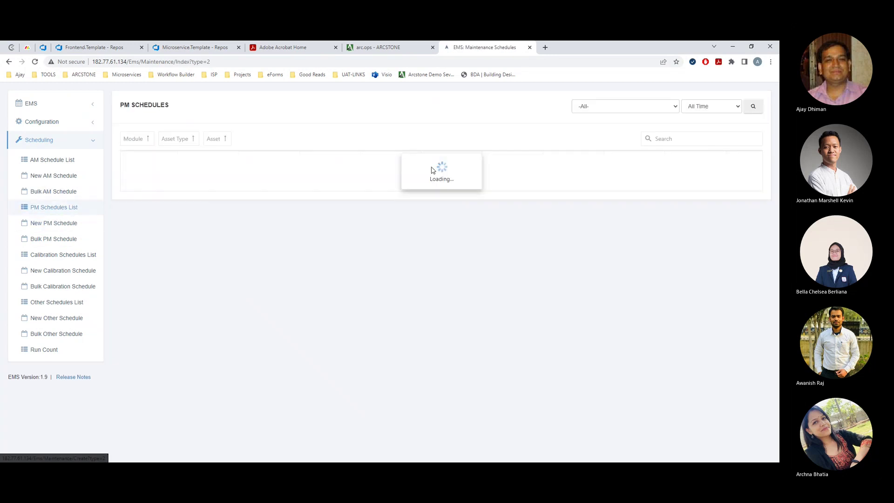
{"action": "left_click", "coordinate": [671, 138]}
{"action": "key", "text": "ctrl+v"}
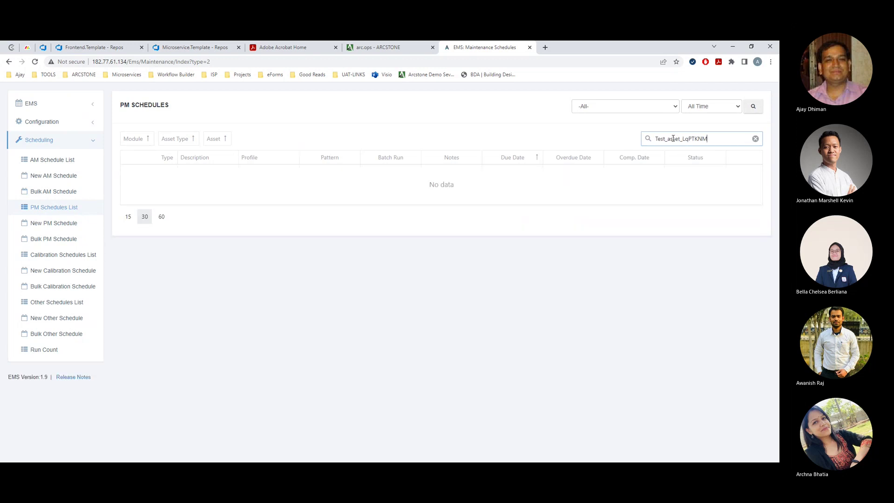
Step: Start a new PM schedule, find Test_asset_LqPTKNM in the asset list and open its maintenance settings
{"action": "left_click", "coordinate": [51, 225]}
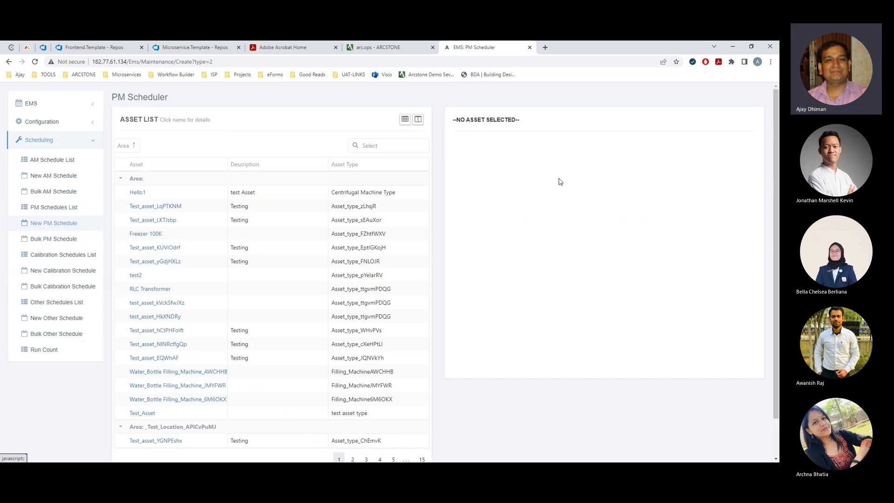
{"action": "left_click", "coordinate": [361, 147]}
{"action": "key", "text": "ctrl+v"}
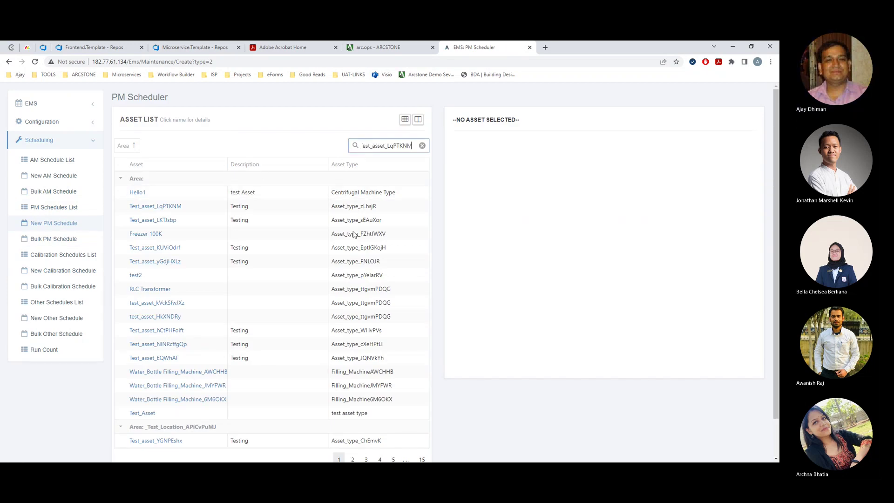
{"action": "double_click", "coordinate": [154, 193]}
{"action": "key", "text": "ctrl+c"}
{"action": "left_click", "coordinate": [691, 146]}
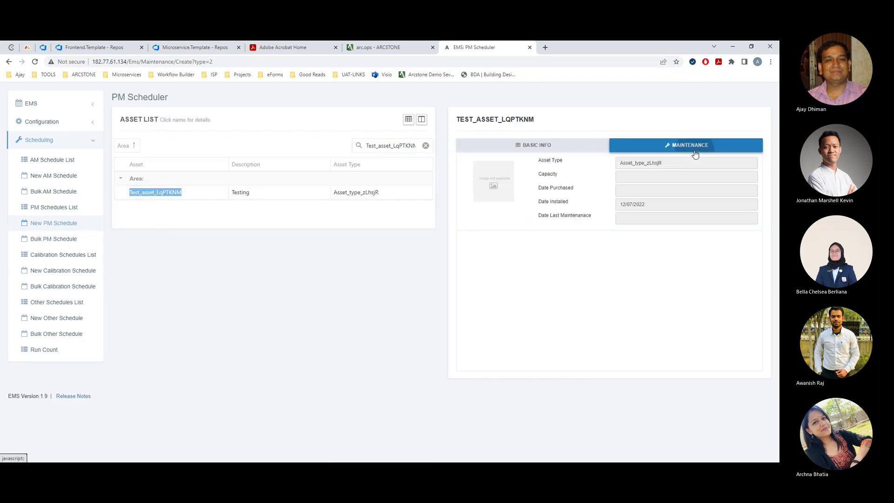
Step: Set up time-recursive maintenance by pattern with the MONTHLY pattern and the EMS Test Workflow [3 Steps] workflow
{"action": "left_click", "coordinate": [484, 245]}
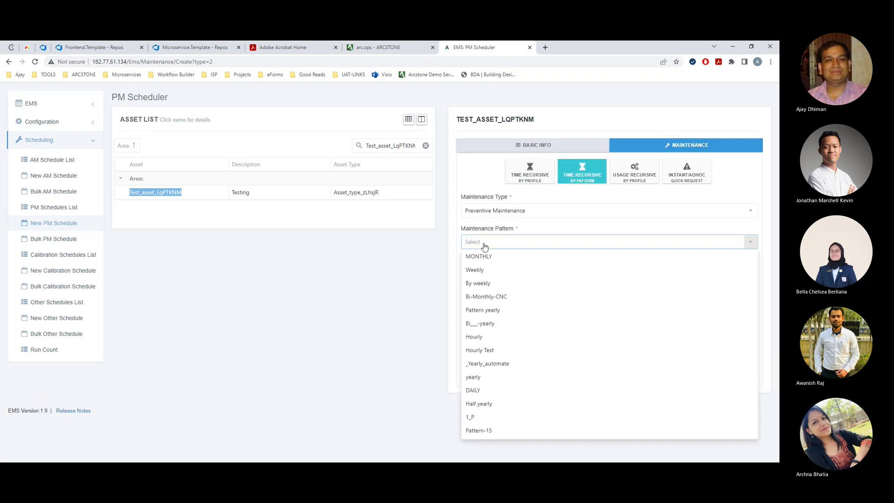
{"action": "left_click", "coordinate": [481, 257]}
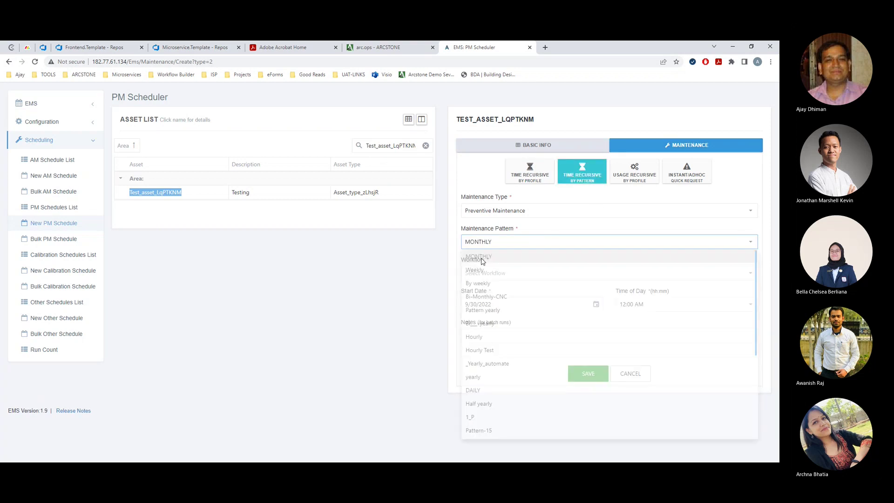
{"action": "left_click", "coordinate": [489, 271]}
{"action": "left_click", "coordinate": [492, 287]}
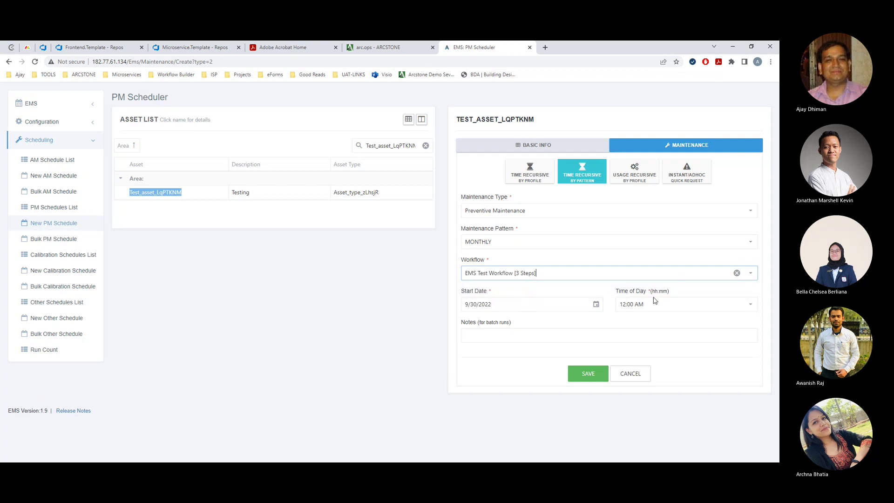
Step: Set the maintenance schedule's time of day to 10:00 AM
{"action": "left_click", "coordinate": [749, 304]}
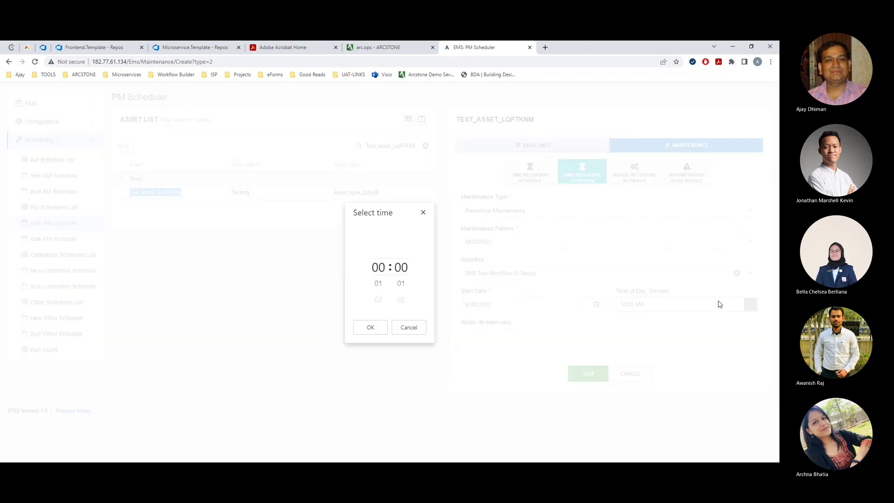
{"action": "scroll", "coordinate": [379, 284], "scroll_direction": "down", "scroll_amount": 11}
{"action": "scroll", "coordinate": [373, 289], "scroll_direction": "up", "scroll_amount": 1}
{"action": "left_click", "coordinate": [370, 327]}
Step: Enter a batch-run note about testing PM with a monthly pattern and save the maintenance schedule
{"action": "left_click", "coordinate": [515, 336]}
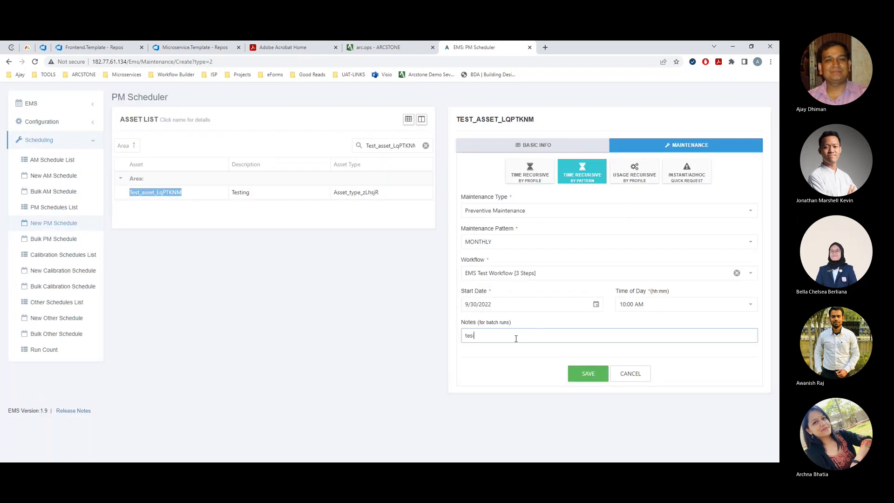
{"action": "type", "text": "Test"}
{"action": "type", "text": "ing PM "}
{"action": "type", "text": "with paa"}
{"action": "type", "text": "mion"}
{"action": "key", "text": "BackSpace"}
{"action": "type", "text": "onthly pattern"}
{"action": "left_click", "coordinate": [589, 373]}
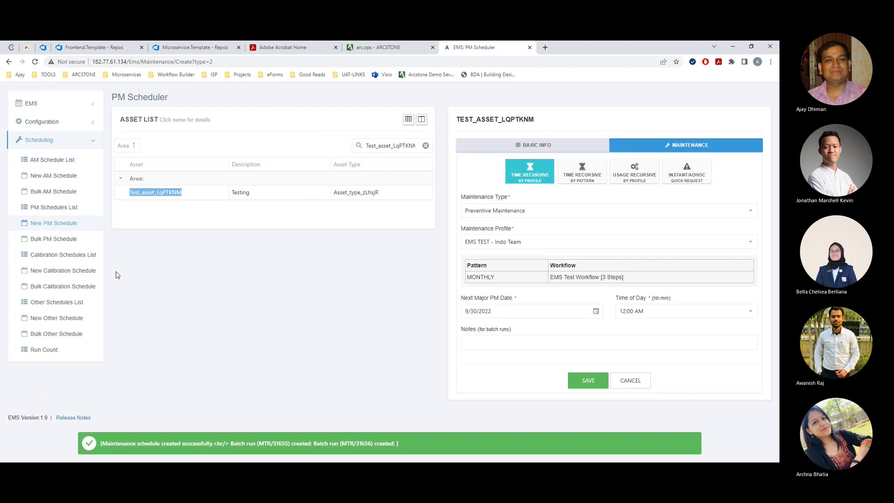
Step: Search the PM schedules list for Test_asset_LqPTKNM, then reload the full list
{"action": "left_click", "coordinate": [54, 209]}
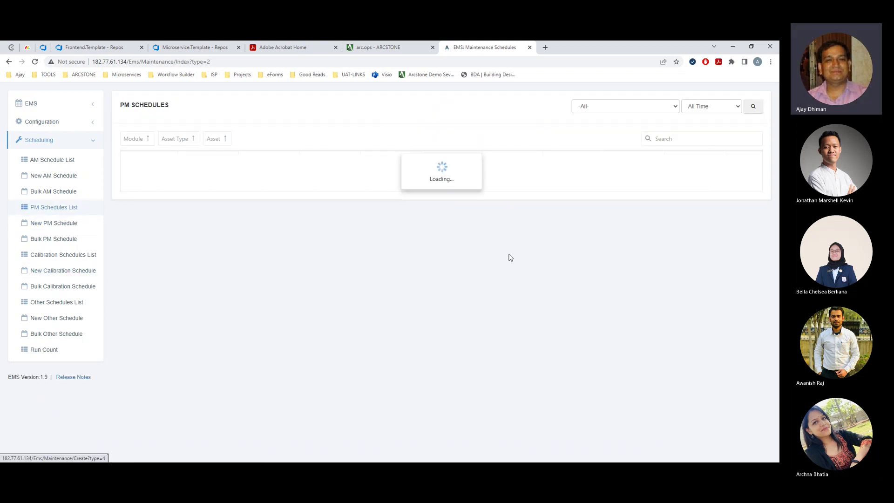
{"action": "left_click", "coordinate": [687, 134]}
{"action": "key", "text": "ctrl+v"}
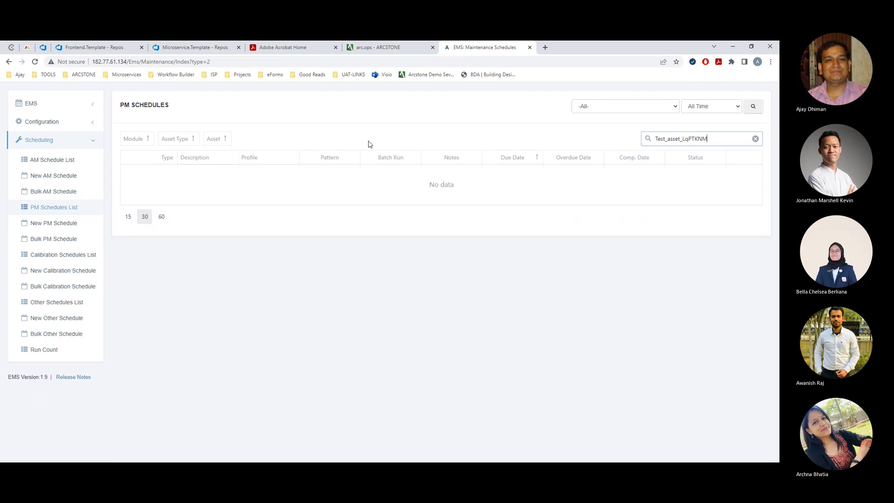
{"action": "left_click", "coordinate": [45, 209]}
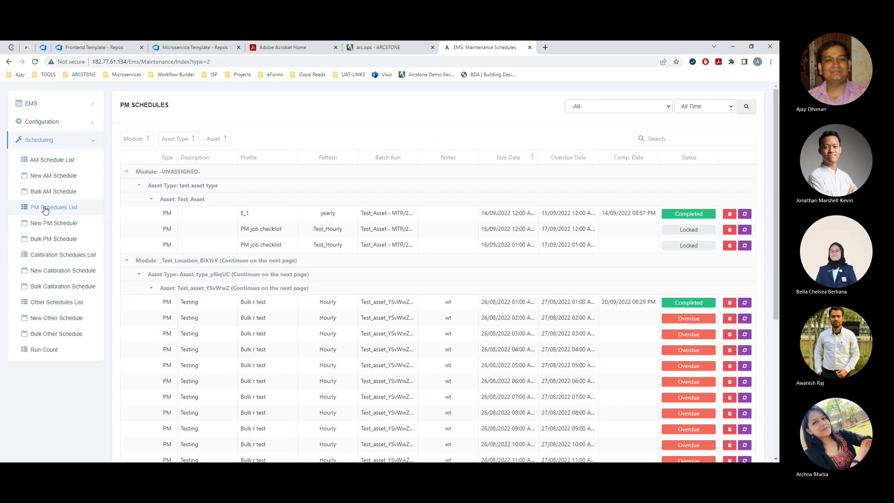
Step: Start a new PM schedule and search its asset list for Test_asset_LqPTKNM
{"action": "left_click", "coordinate": [48, 223]}
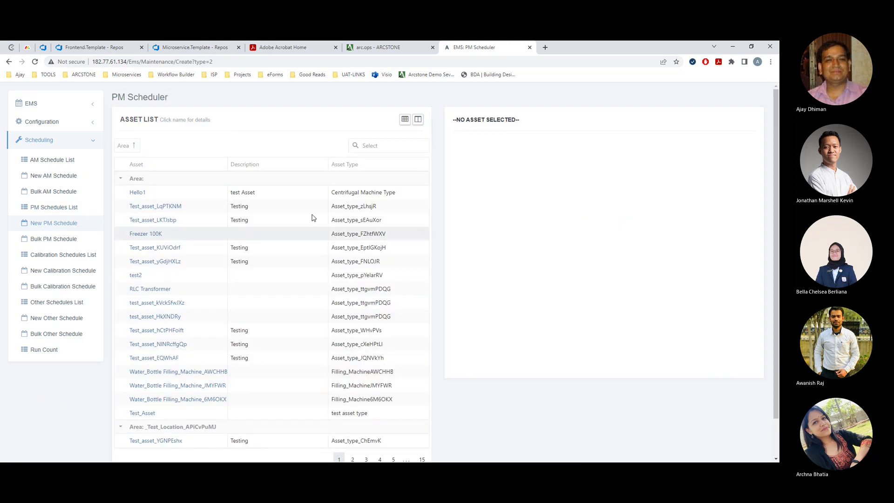
{"action": "left_click", "coordinate": [361, 145]}
{"action": "key", "text": "ctrl+v"}
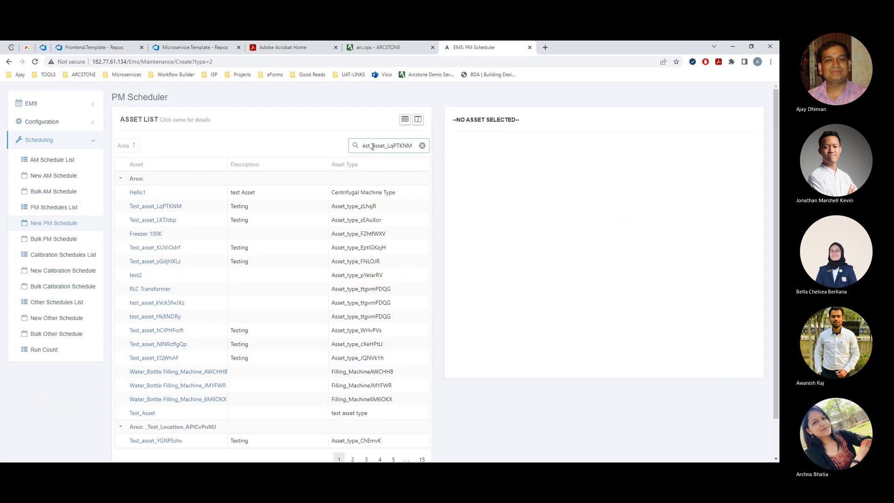
Step: Open the maintenance scheduling form for the asset Test_asset_LqPTKNM
{"action": "left_click", "coordinate": [173, 192]}
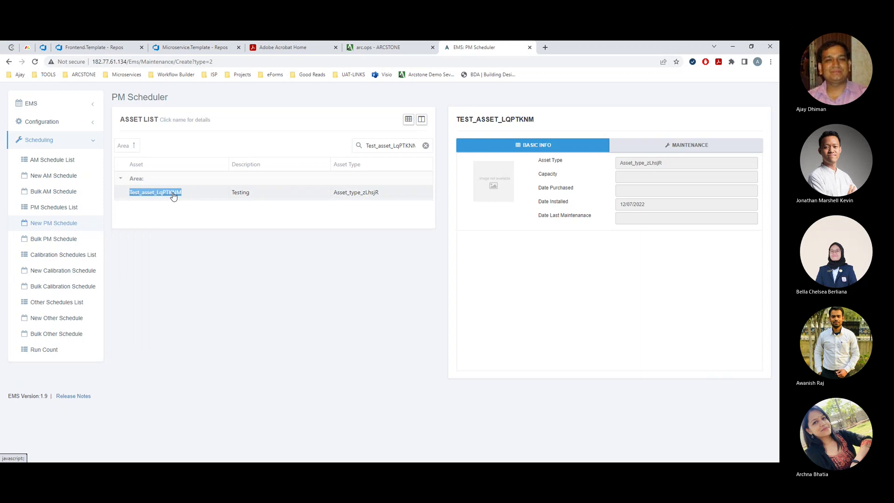
{"action": "left_click", "coordinate": [670, 151]}
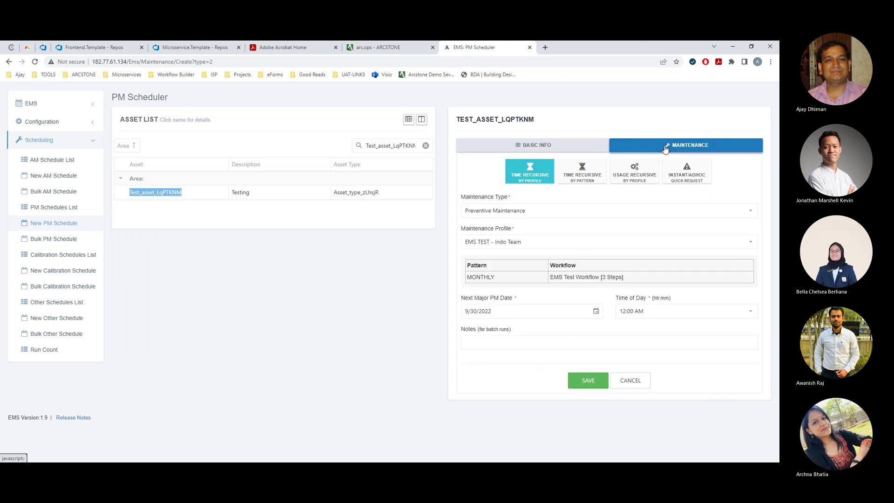
Step: Search the PM schedules list for Test_asset_LqPTKNM with page sizes of 15 and 60, and clear the search
{"action": "left_click", "coordinate": [53, 207]}
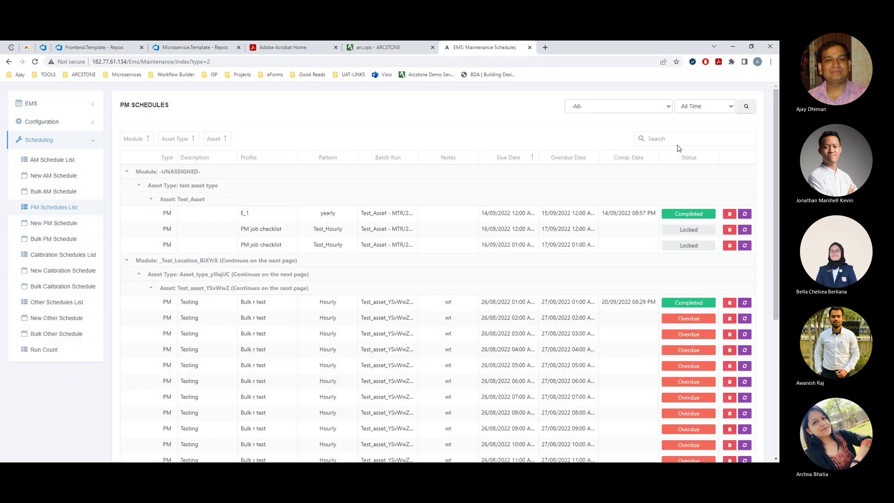
{"action": "left_click", "coordinate": [662, 139]}
{"action": "key", "text": "ctrl+v"}
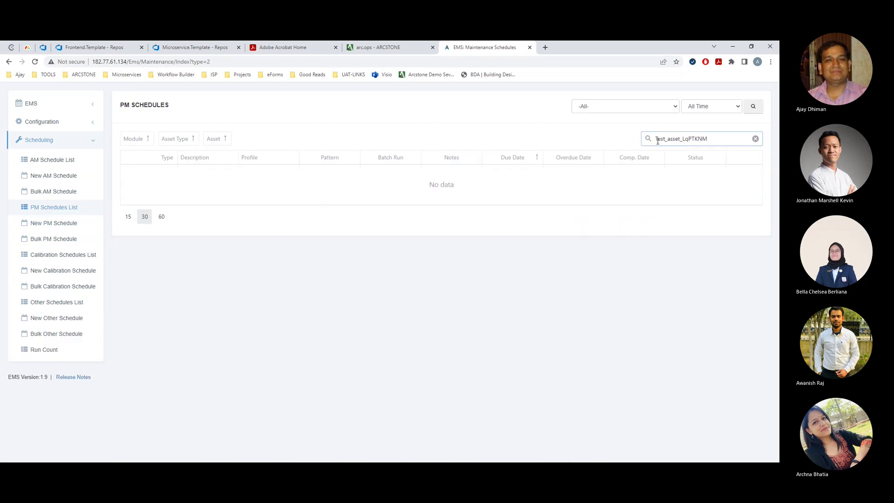
{"action": "left_click", "coordinate": [127, 217]}
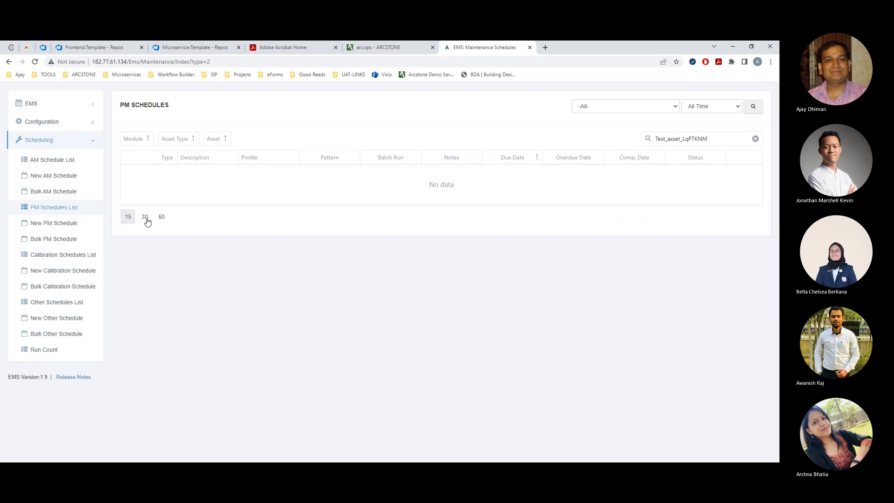
{"action": "left_click", "coordinate": [160, 217]}
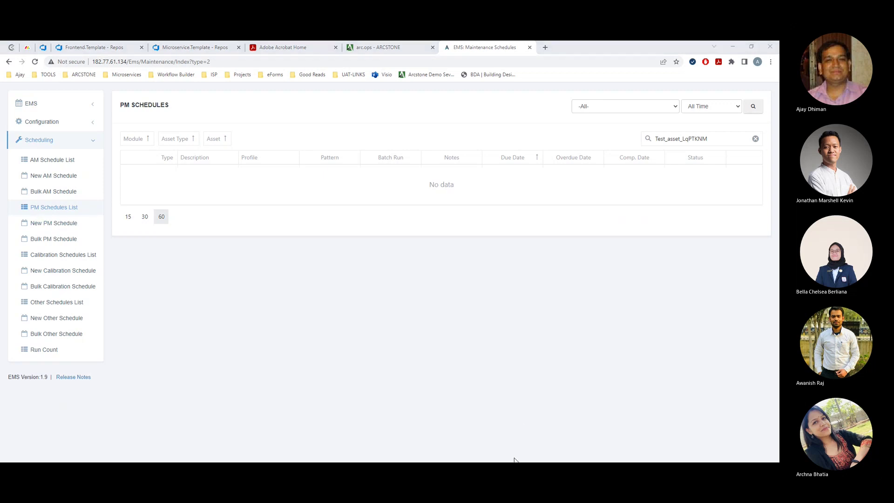
{"action": "left_click", "coordinate": [755, 138]}
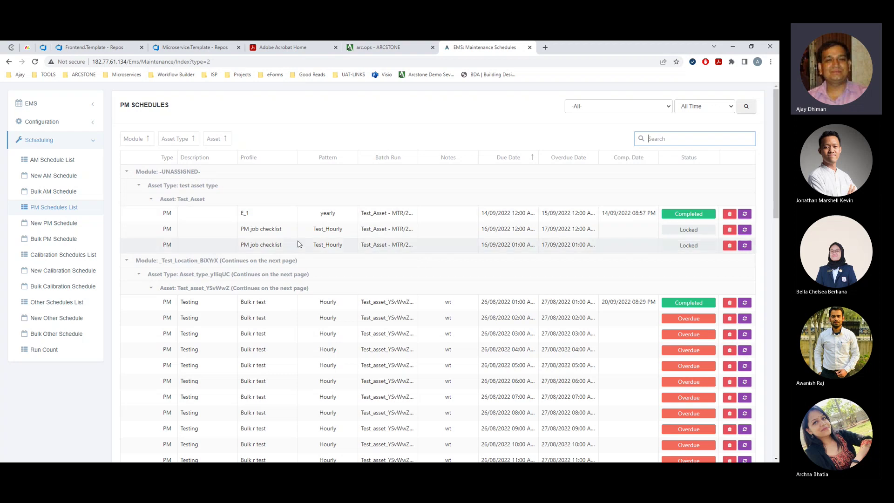
Step: Check the new PM schedule page and examine the PM schedules listed for Test_asset_YSvWwZ, including their due dates and statuses
{"action": "left_click", "coordinate": [53, 227]}
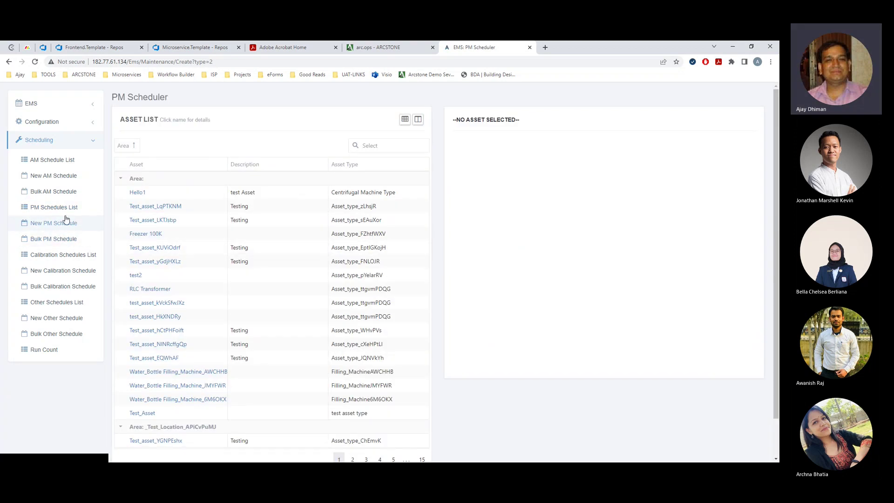
{"action": "left_click", "coordinate": [64, 210]}
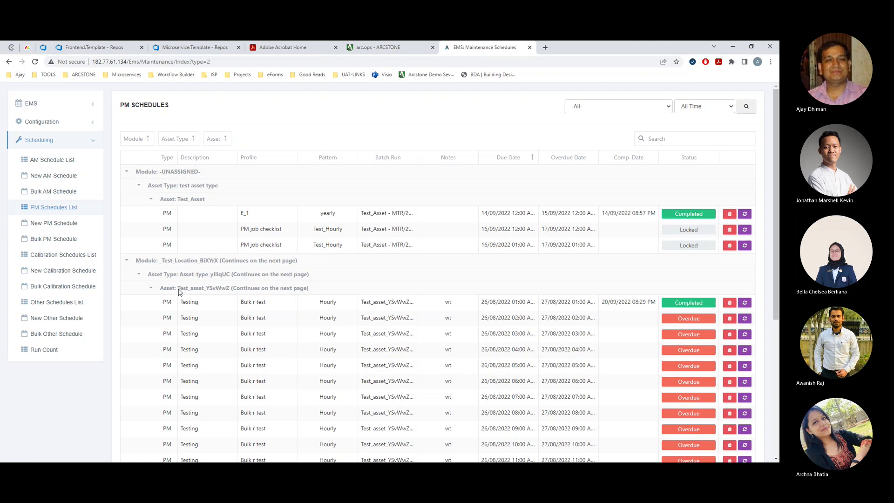
{"action": "left_click_drag", "start_coordinate": [178, 291], "coordinate": [229, 292]}
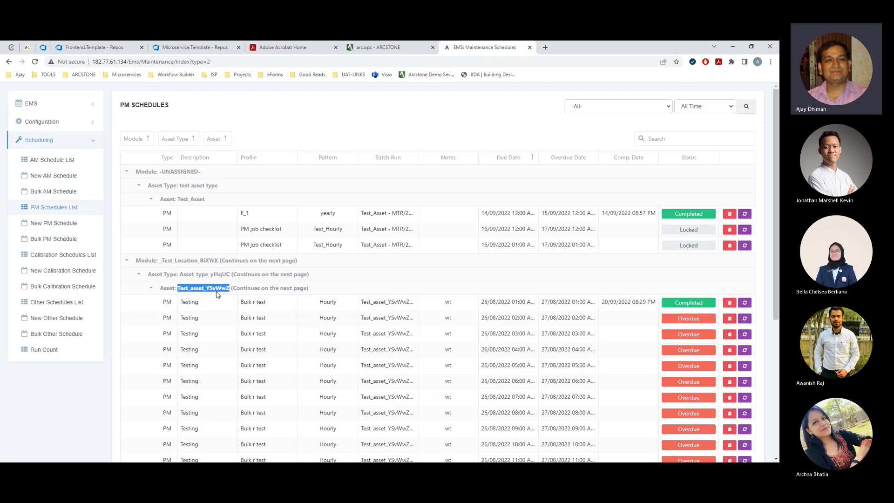
{"action": "scroll", "coordinate": [382, 278], "scroll_direction": "down", "scroll_amount": 1}
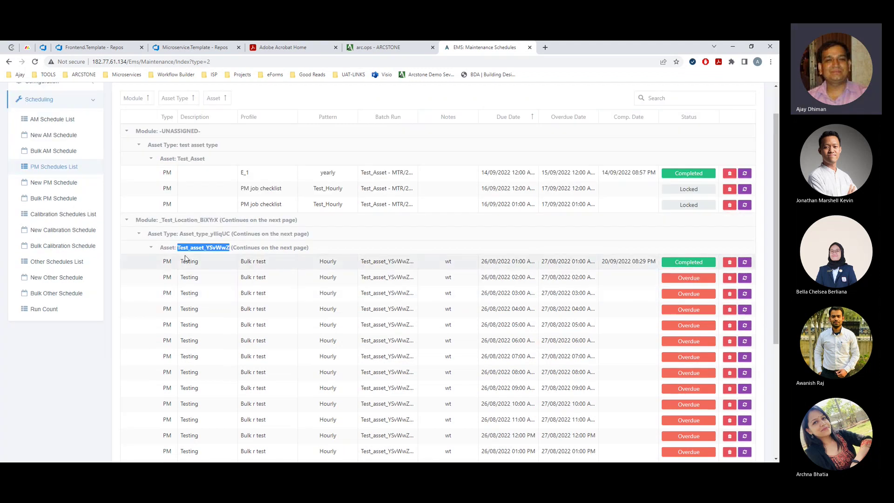
{"action": "scroll", "coordinate": [251, 300], "scroll_direction": "down", "scroll_amount": 5}
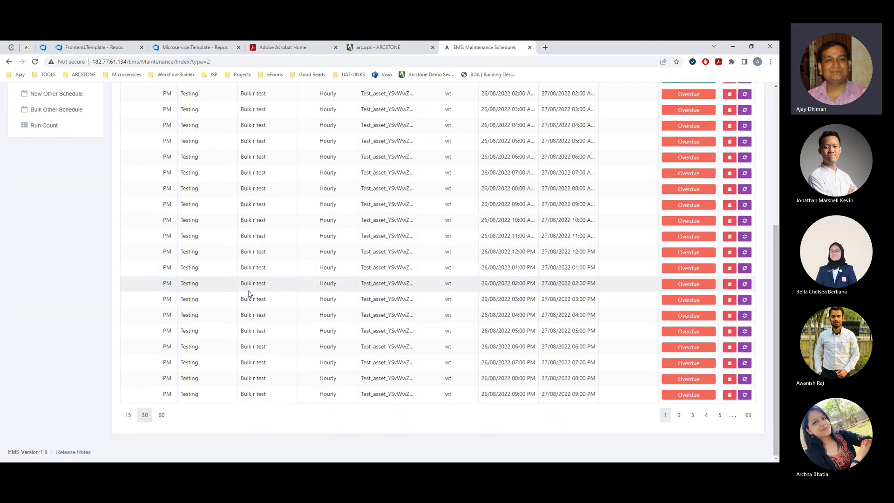
{"action": "scroll", "coordinate": [304, 279], "scroll_direction": "up", "scroll_amount": 6}
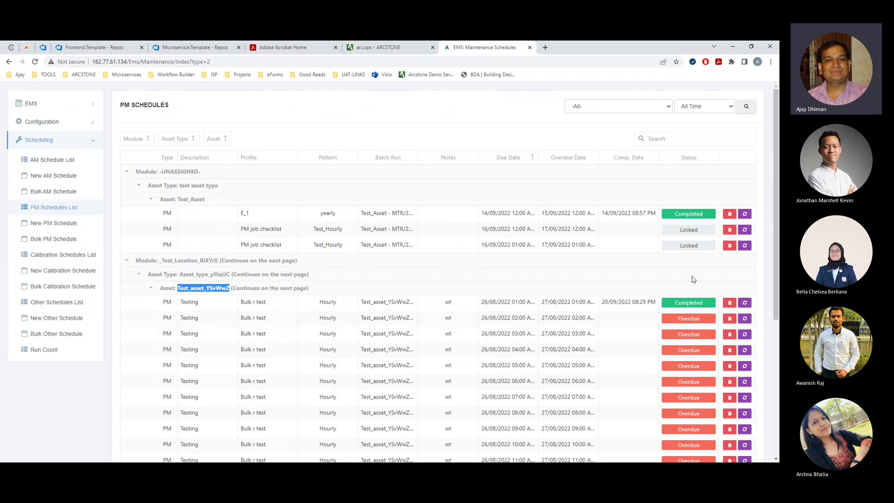
{"action": "scroll", "coordinate": [531, 326], "scroll_direction": "down", "scroll_amount": 1}
{"action": "scroll", "coordinate": [530, 331], "scroll_direction": "down", "scroll_amount": 5}
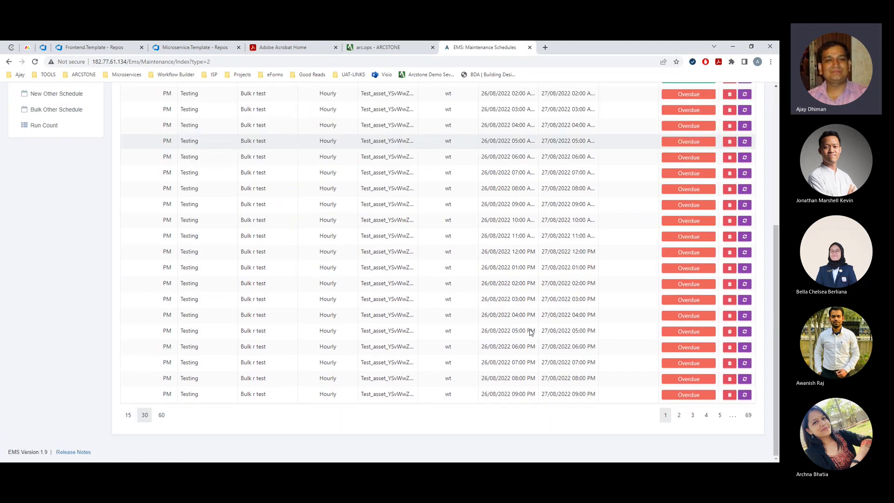
{"action": "scroll", "coordinate": [450, 286], "scroll_direction": "up", "scroll_amount": 6}
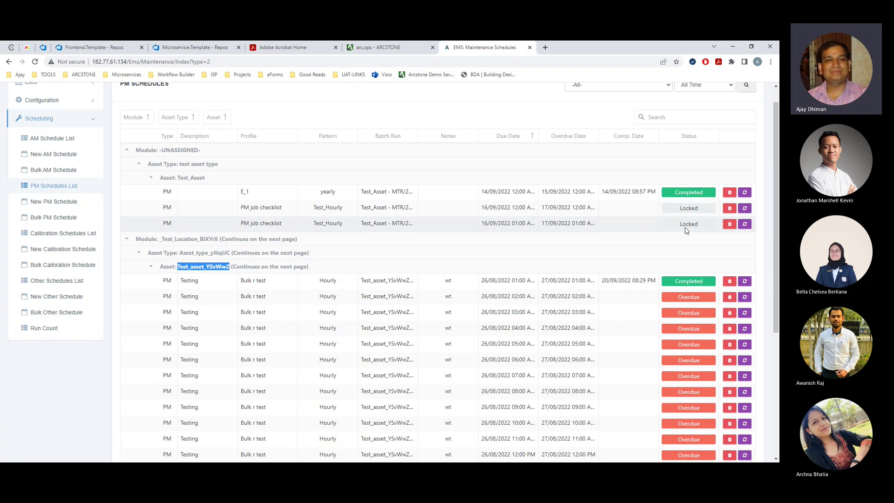
{"action": "scroll", "coordinate": [658, 375], "scroll_direction": "down", "scroll_amount": 5}
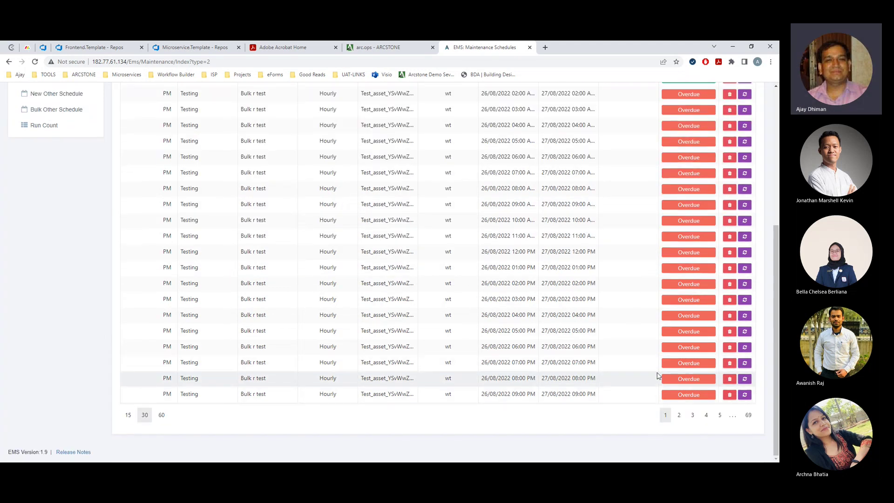
{"action": "scroll", "coordinate": [658, 375], "scroll_direction": "up", "scroll_amount": 5}
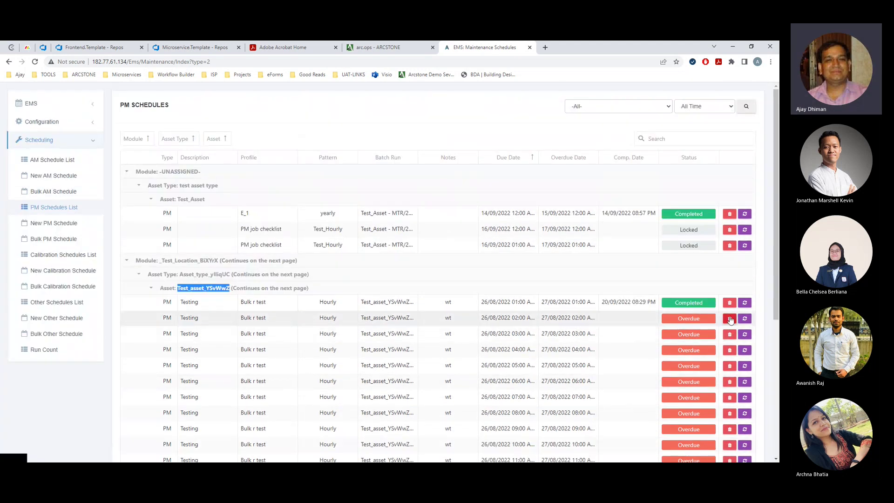
Step: Review the deletion options for the Test_asset_YSvWwZ job due 26/08/2022 02:00 AM, including the completed/running jobs option, and close without submitting
{"action": "left_click", "coordinate": [730, 319]}
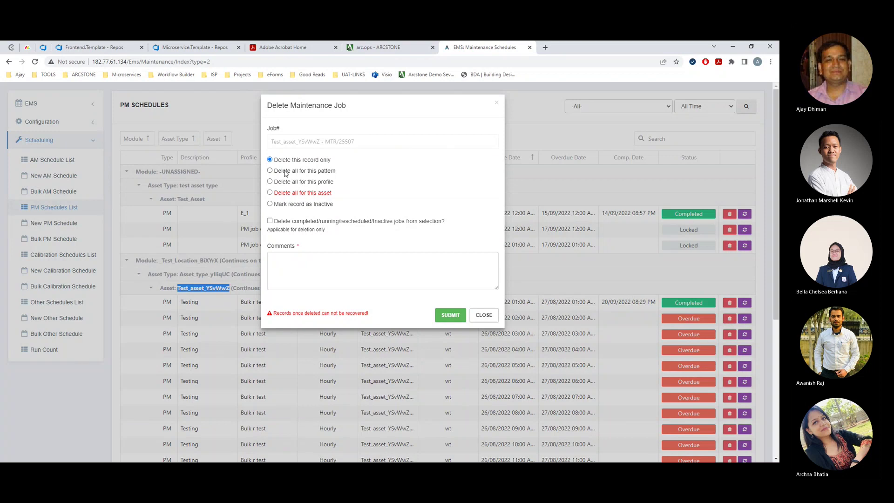
{"action": "left_click", "coordinate": [326, 143]}
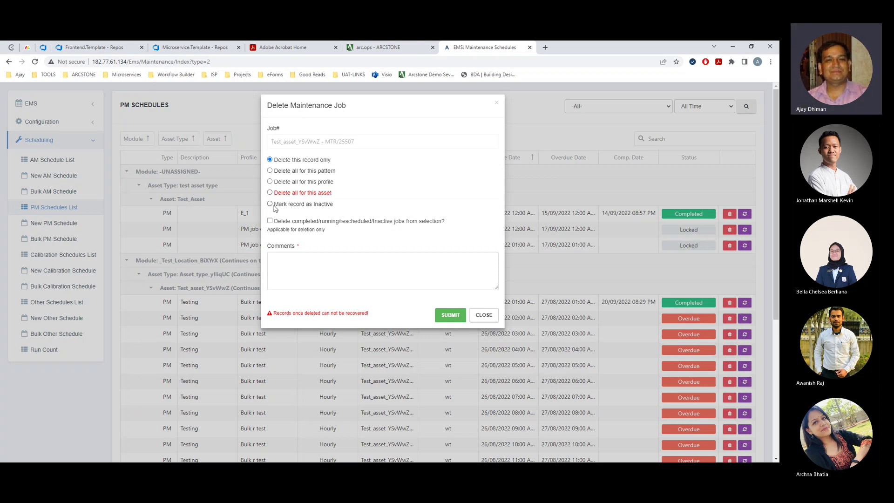
{"action": "left_click_drag", "start_coordinate": [332, 207], "coordinate": [276, 206]}
{"action": "left_click", "coordinate": [348, 204]}
{"action": "left_click", "coordinate": [299, 267]}
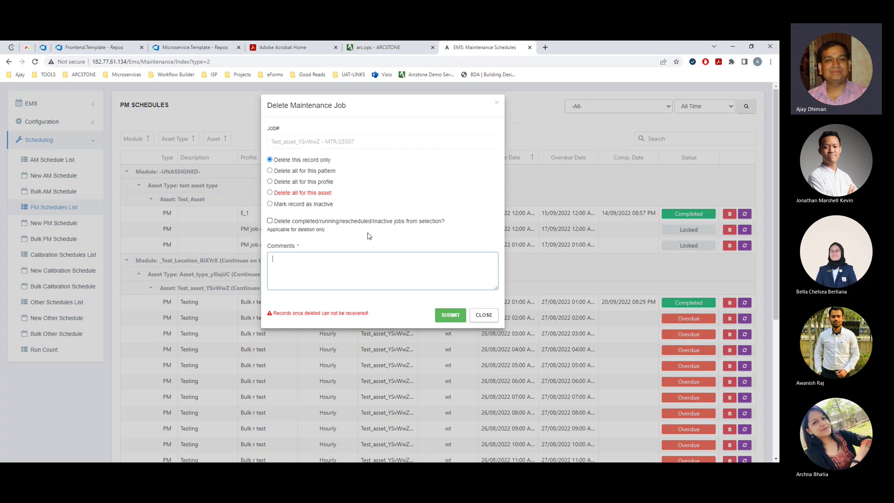
{"action": "left_click", "coordinate": [270, 221]}
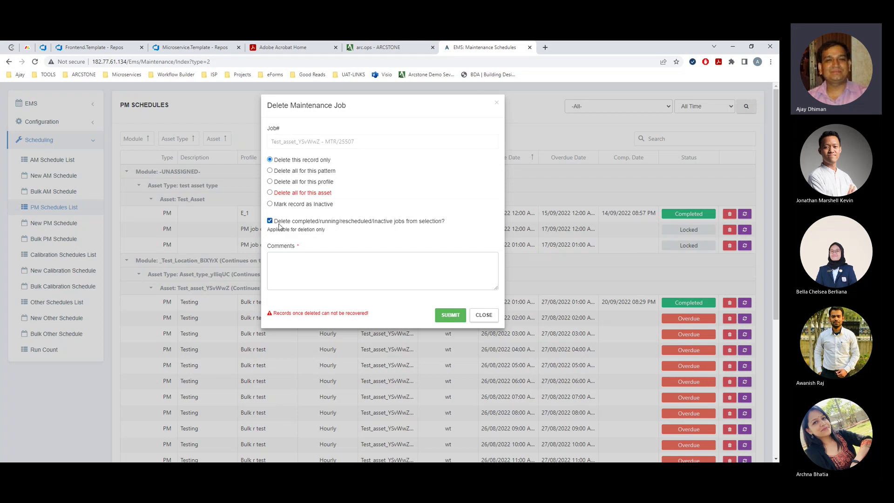
{"action": "left_click_drag", "start_coordinate": [278, 221], "coordinate": [359, 233]}
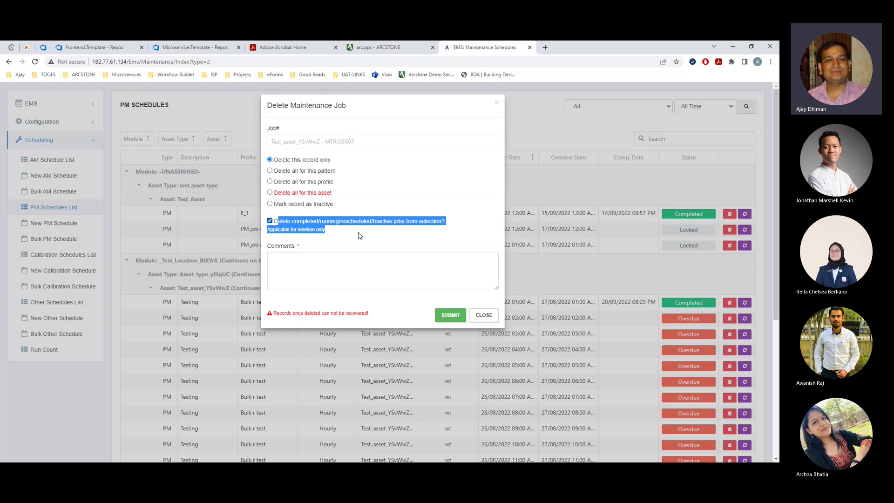
{"action": "left_click", "coordinate": [483, 315]}
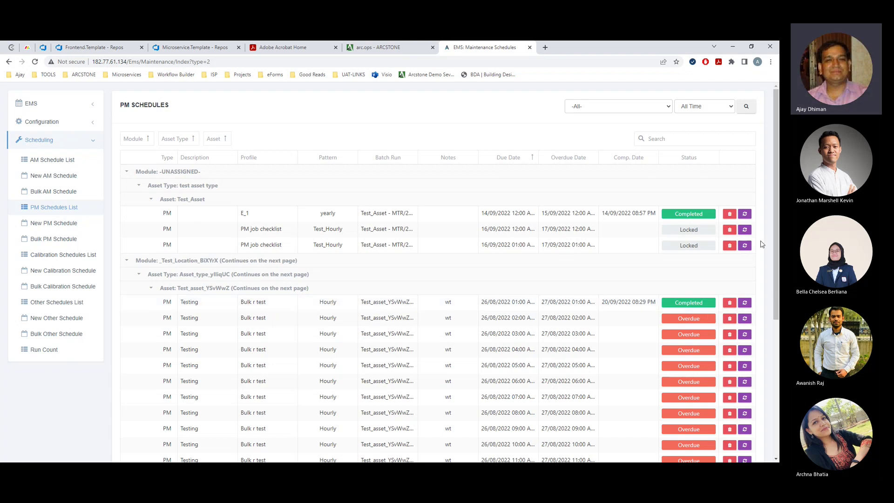
Step: Open an extension request for the Test_asset_YSvWwZ job due 26/08/2022 02:00 AM and set the new date to 10/6/2022
{"action": "left_click", "coordinate": [745, 318]}
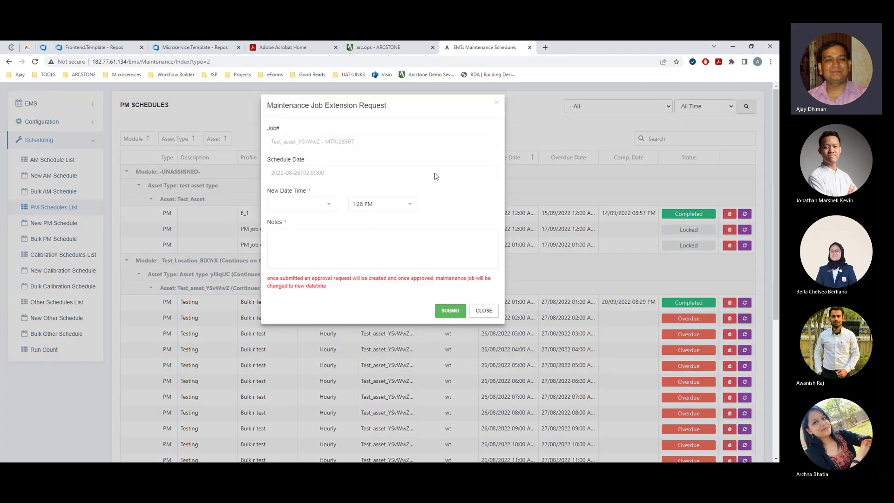
{"action": "left_click", "coordinate": [329, 205]}
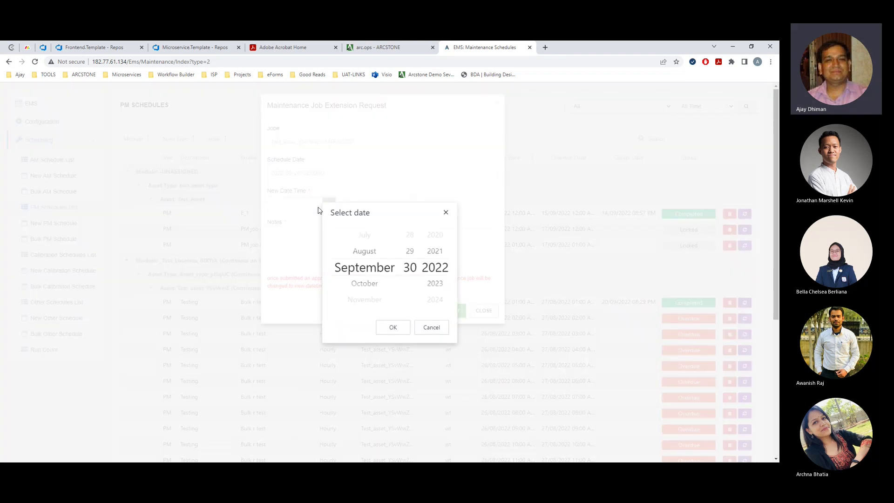
{"action": "left_click", "coordinate": [446, 212]}
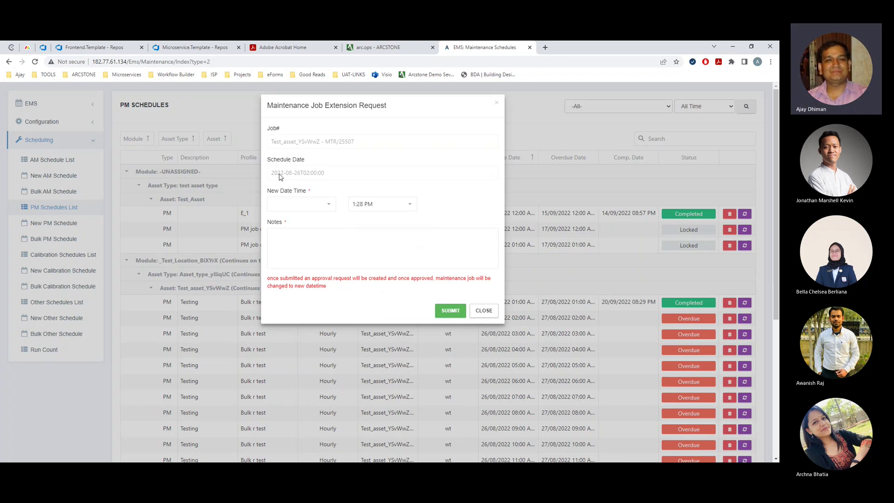
{"action": "left_click", "coordinate": [326, 208]}
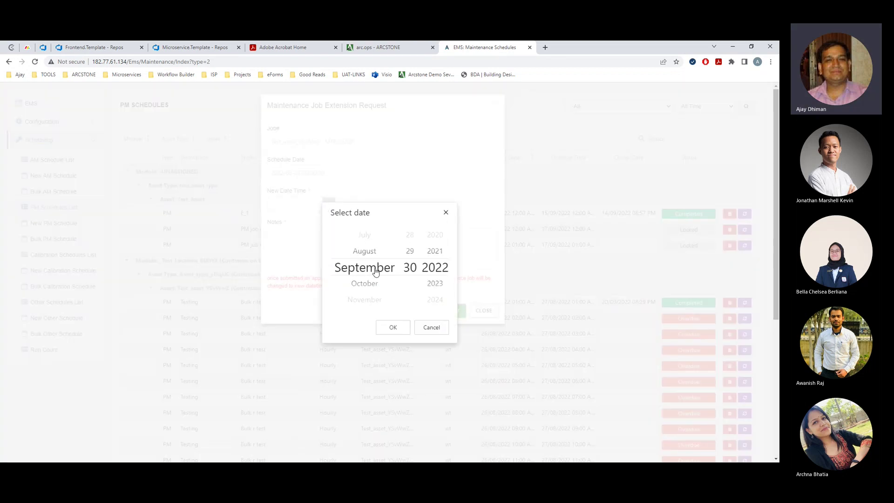
{"action": "left_click_drag", "start_coordinate": [376, 269], "coordinate": [417, 326]}
{"action": "left_click_drag", "start_coordinate": [410, 276], "coordinate": [417, 313]}
{"action": "left_click_drag", "start_coordinate": [409, 261], "coordinate": [410, 295]}
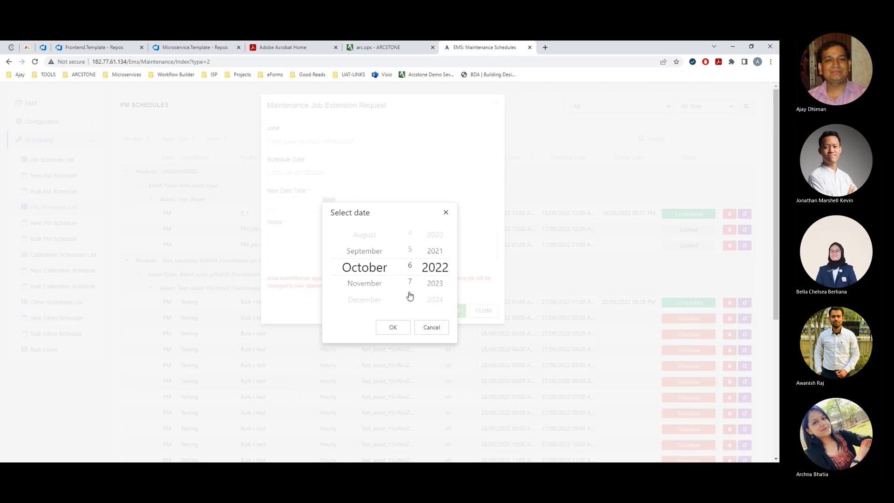
{"action": "left_click", "coordinate": [393, 327]}
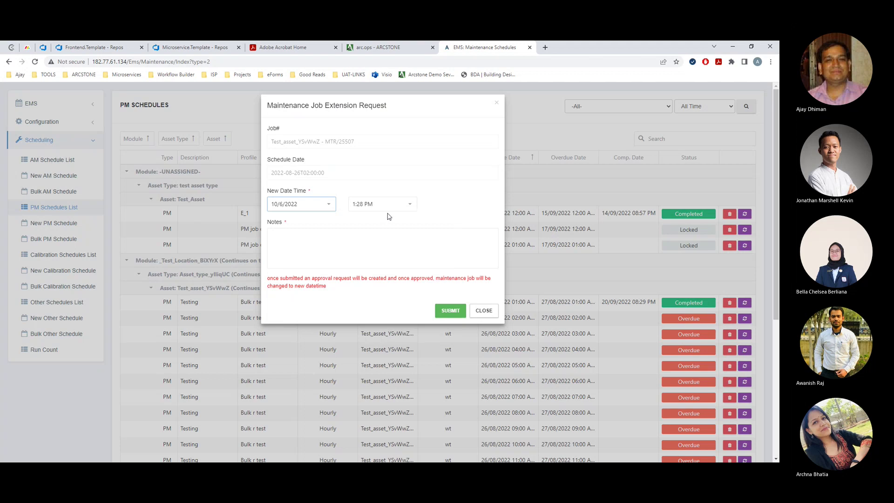
Step: Set the new time in the maintenance job extension request to 7:30 AM
{"action": "left_click", "coordinate": [407, 209]}
{"action": "left_click_drag", "start_coordinate": [381, 263], "coordinate": [399, 260]}
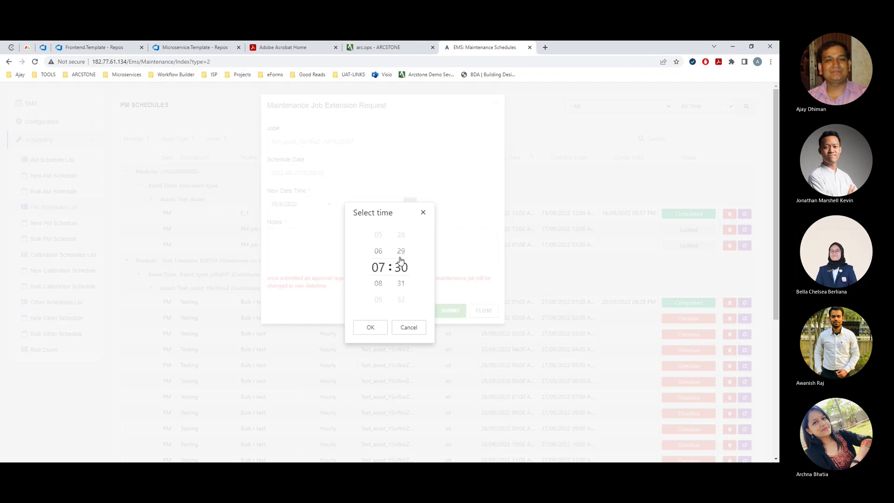
{"action": "left_click", "coordinate": [368, 327]}
Step: Enter "testing" as the extension request's notes and submit the request
{"action": "left_click", "coordinate": [340, 246]}
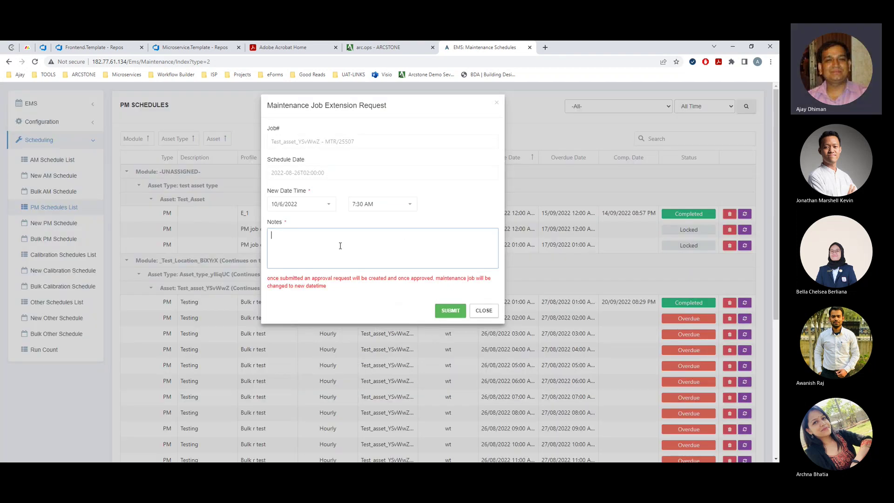
{"action": "left_click", "coordinate": [451, 310]}
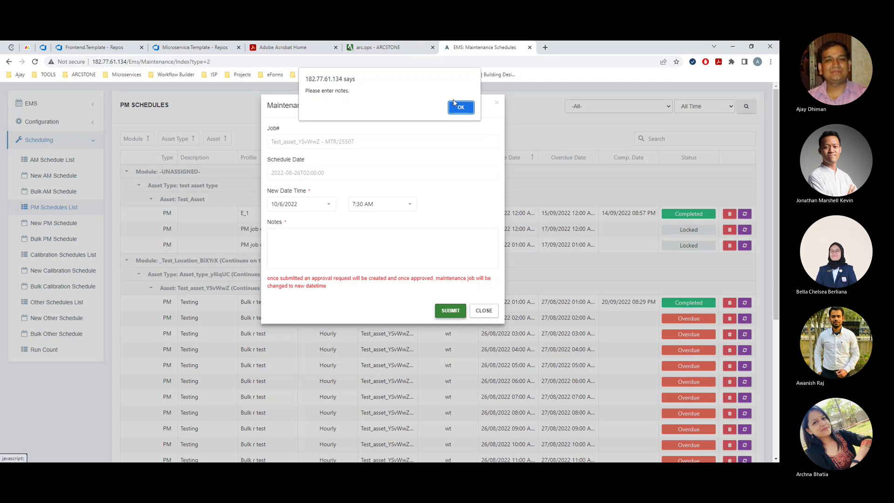
{"action": "left_click", "coordinate": [345, 244]}
{"action": "type", "text": "te"}
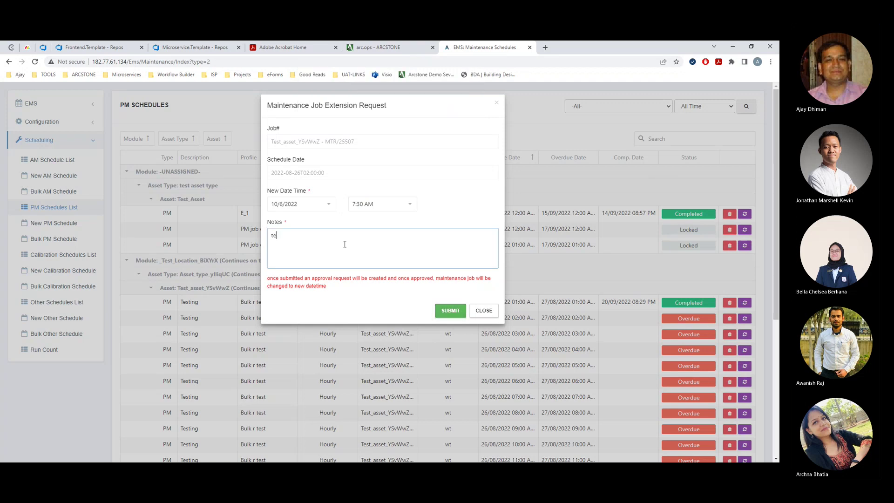
{"action": "type", "text": "sting"}
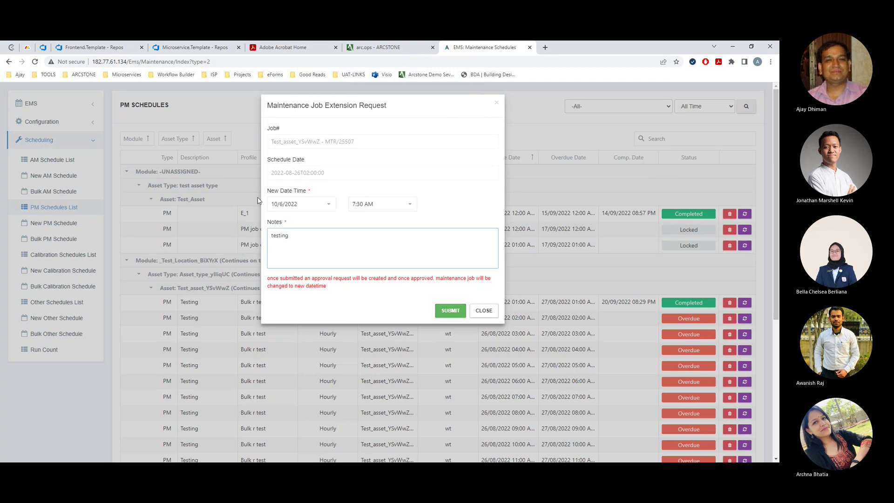
{"action": "left_click", "coordinate": [445, 311]}
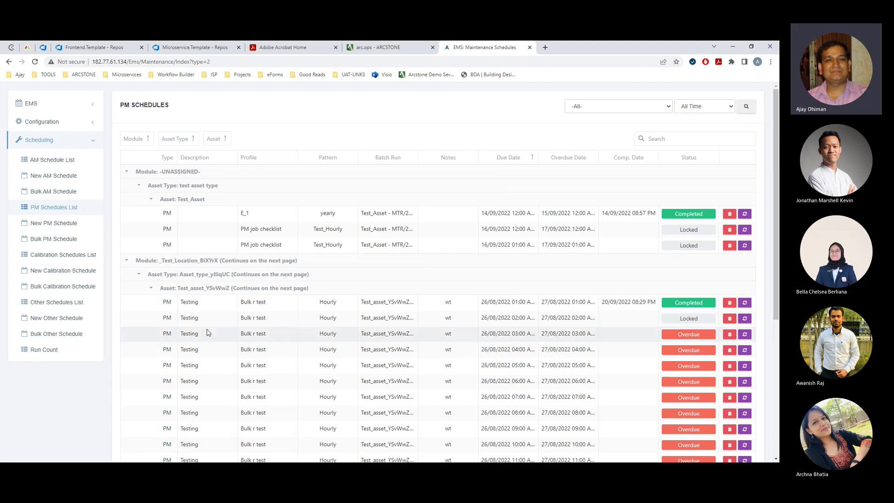
Step: Open the My Approvals page and check its approvals list for pending maintenance requests
{"action": "left_click_drag", "start_coordinate": [707, 321], "coordinate": [661, 320]}
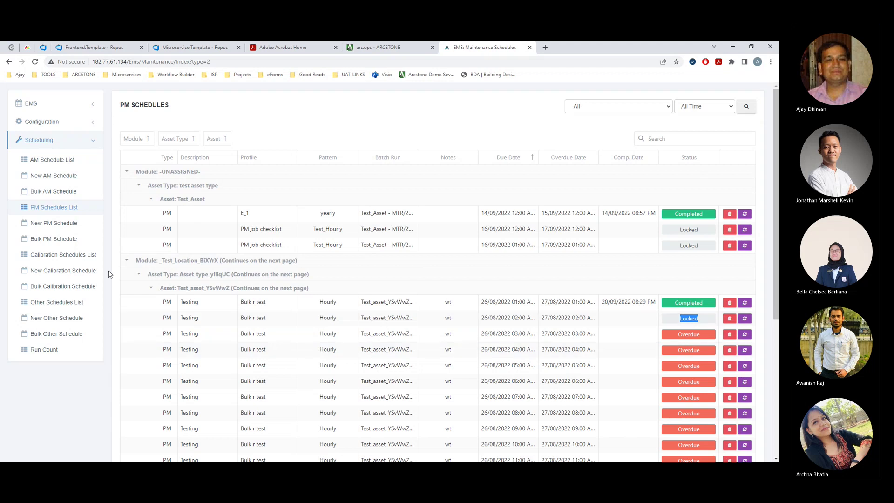
{"action": "left_click", "coordinate": [31, 103]}
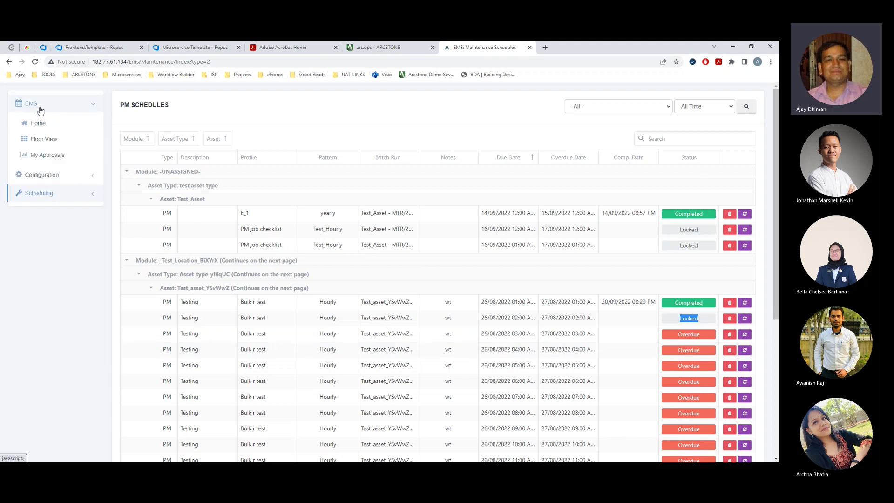
{"action": "left_click", "coordinate": [34, 160]}
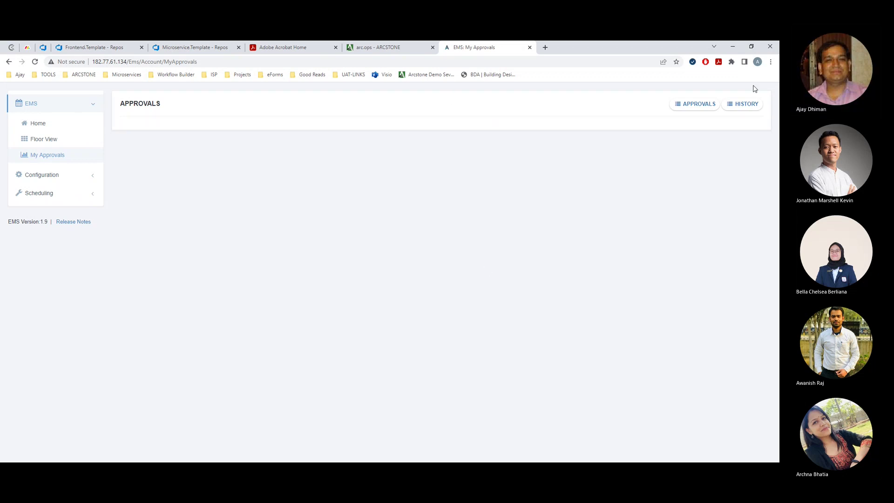
{"action": "left_click", "coordinate": [695, 104]}
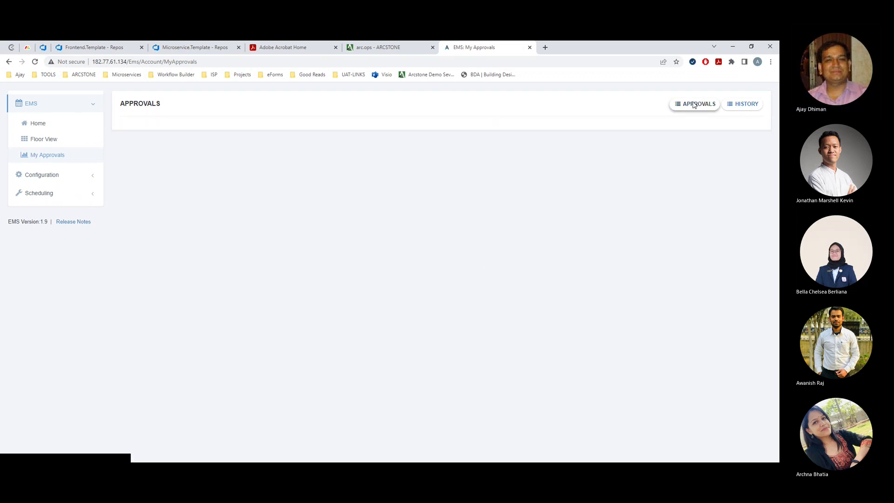
{"action": "left_click", "coordinate": [49, 160]}
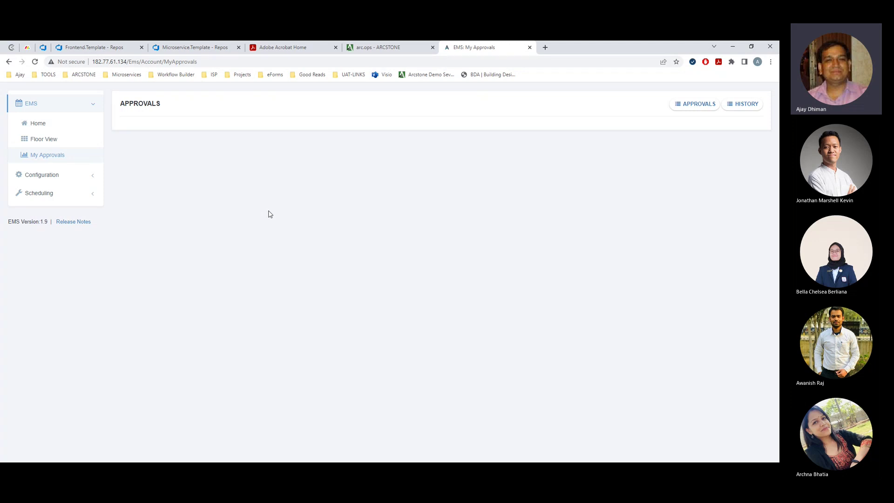
Step: Duplicate the approvals page in a new browser tab and load 182.77.61.134/arcLite.V12 there
{"action": "right_click", "coordinate": [534, 47]}
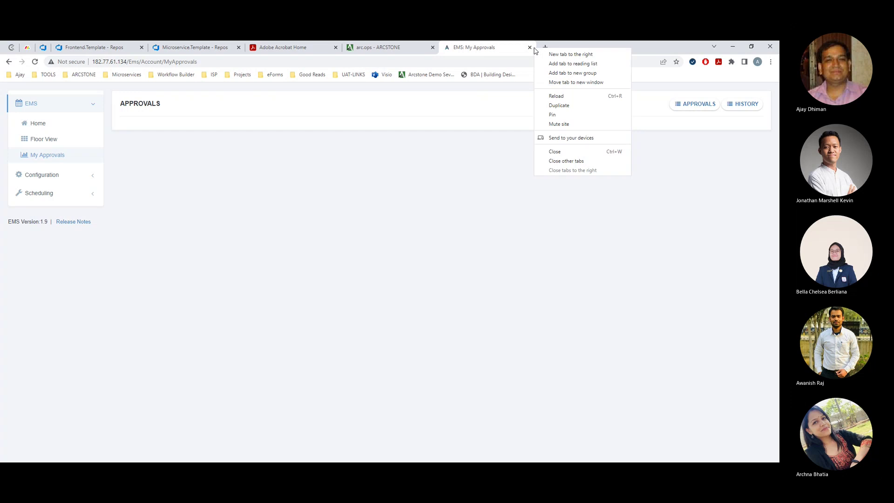
{"action": "left_click", "coordinate": [564, 106]}
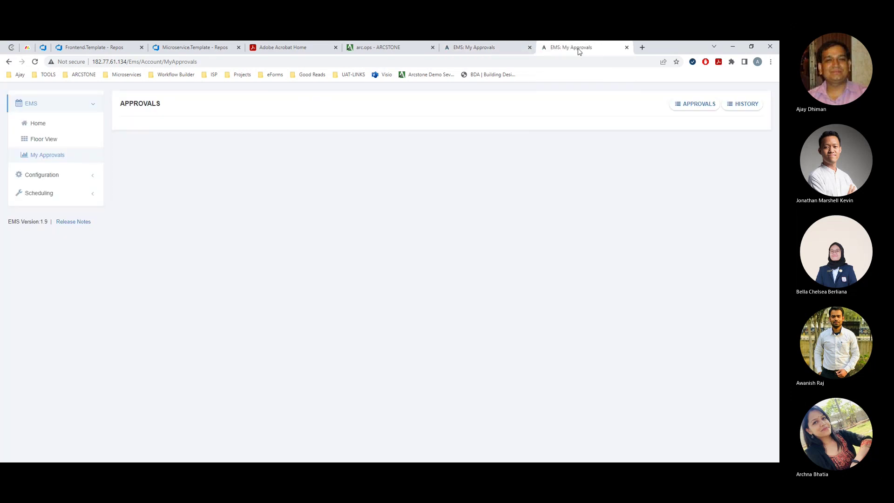
{"action": "left_click_drag", "start_coordinate": [132, 61], "coordinate": [277, 63]}
{"action": "type", "text": "arc"}
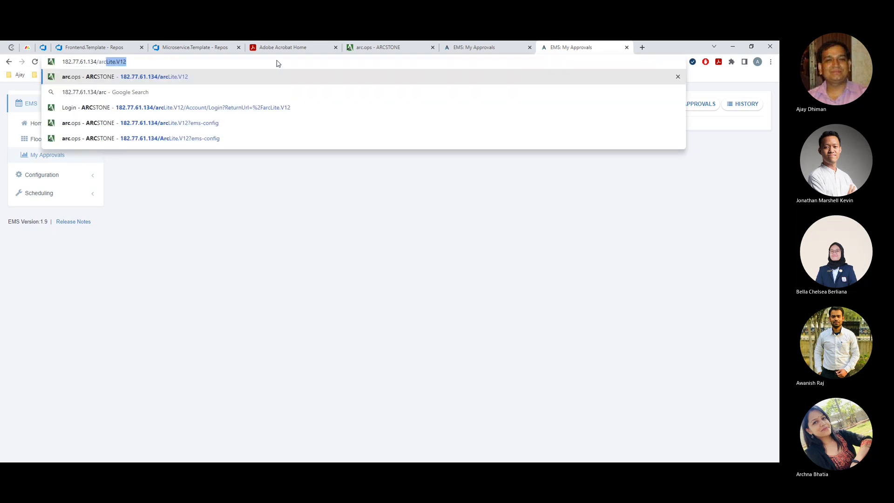
{"action": "key", "text": "Return"}
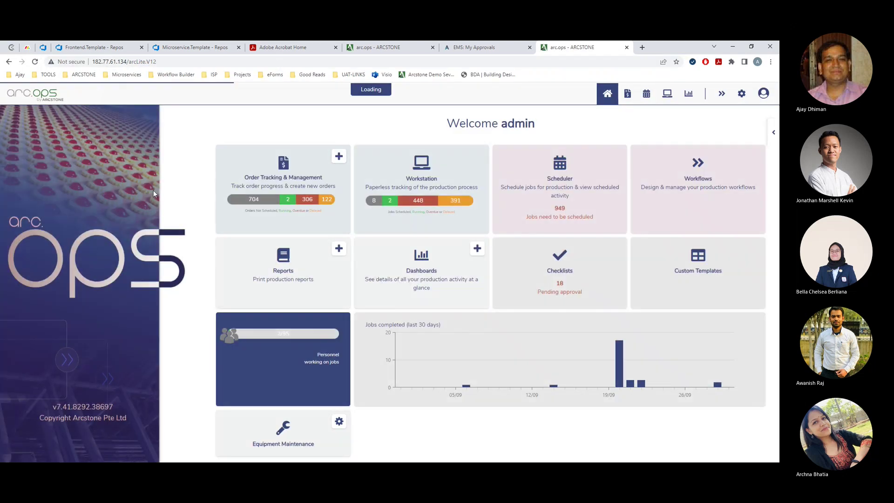
{"action": "left_click", "coordinate": [33, 61]}
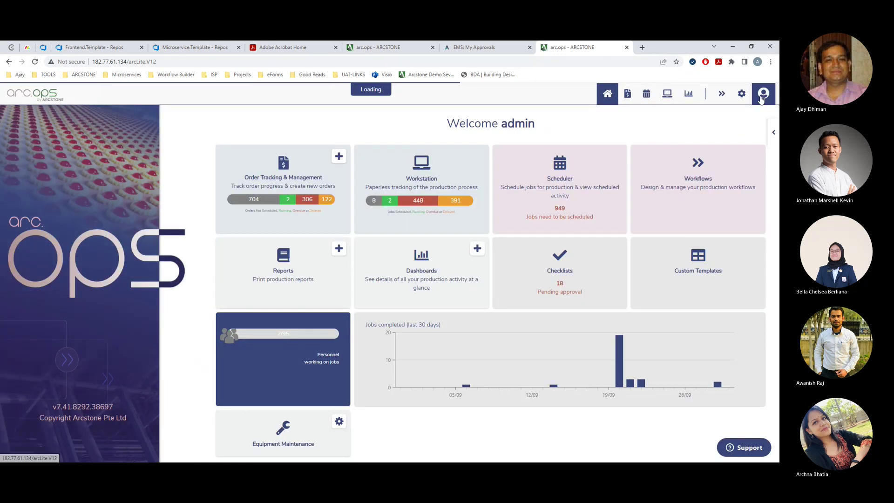
Step: Find "admin" in the Personnel Manager and open the admin user's record for editing
{"action": "left_click", "coordinate": [758, 96]}
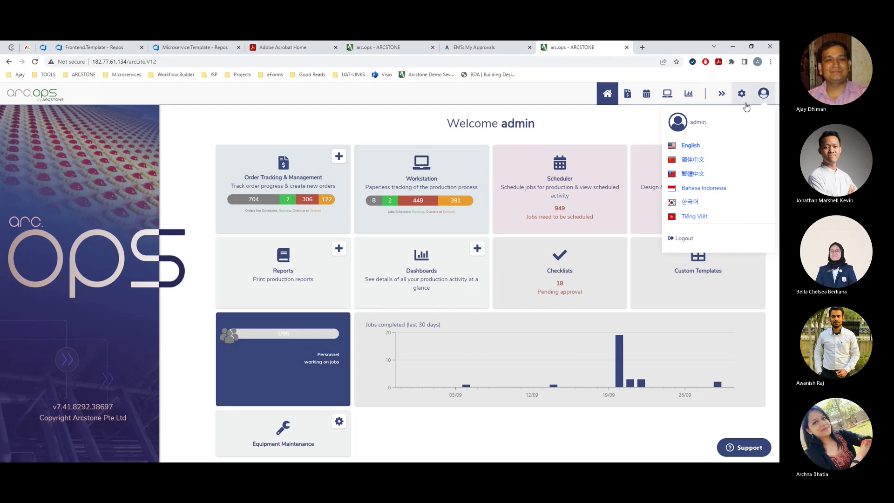
{"action": "left_click", "coordinate": [741, 94]}
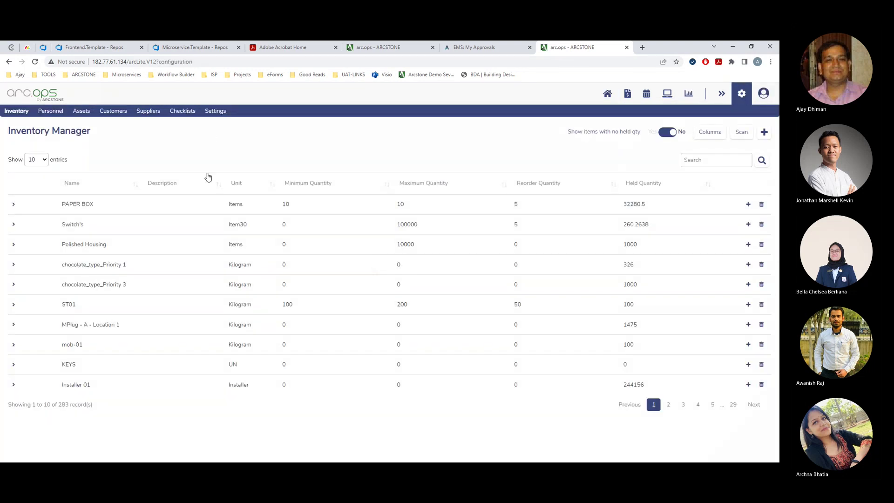
{"action": "left_click", "coordinate": [50, 111]}
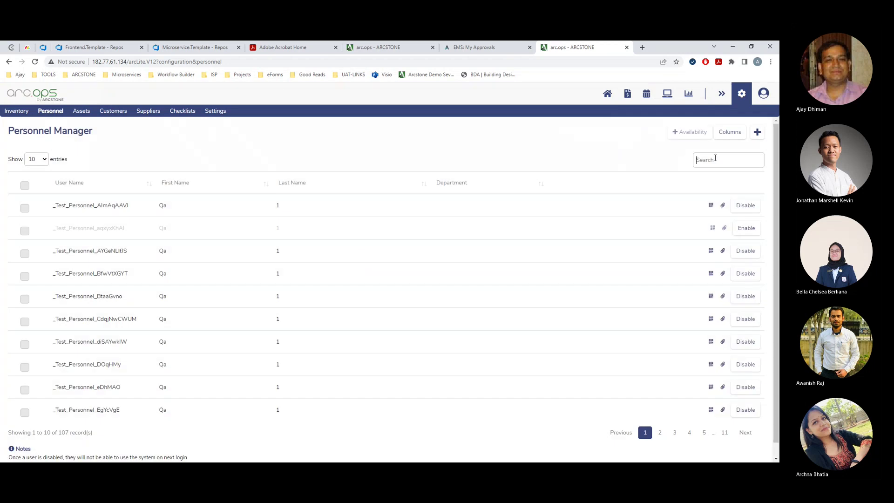
{"action": "left_click", "coordinate": [715, 159]}
{"action": "type", "text": "admin"}
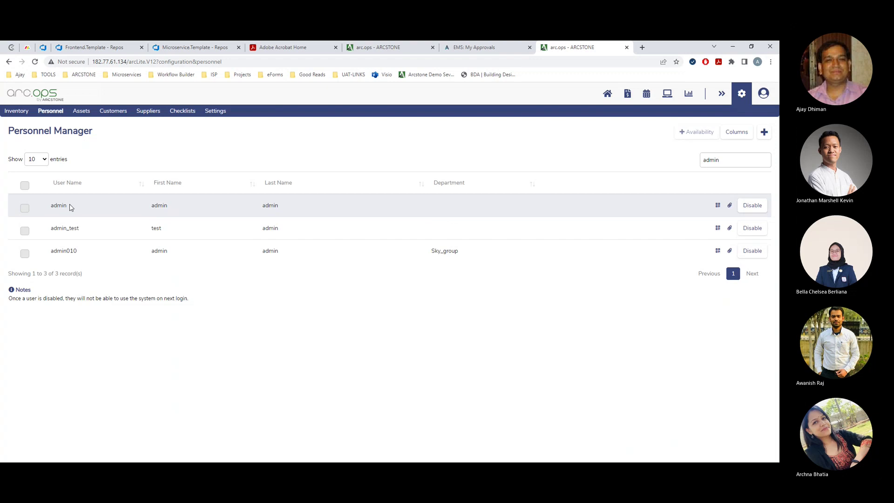
{"action": "left_click", "coordinate": [131, 207]}
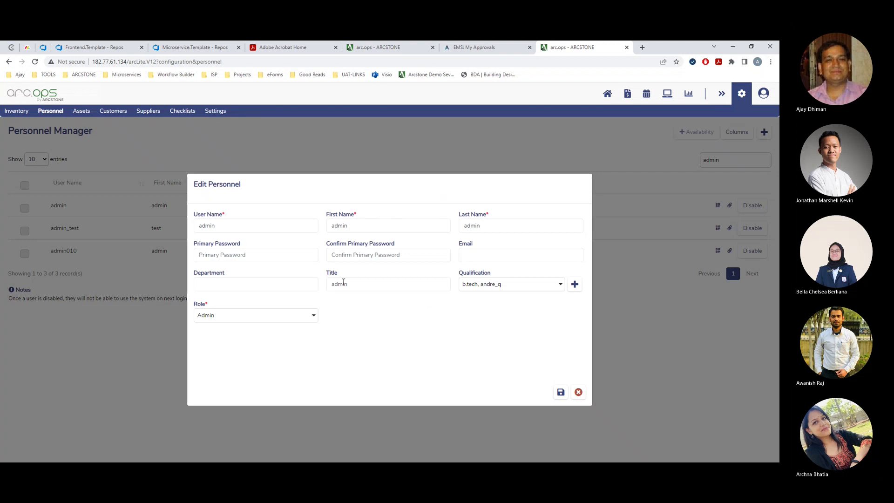
Step: Review the title and role options in the admin user's personnel record and save the record
{"action": "left_click", "coordinate": [343, 283]}
{"action": "left_click", "coordinate": [251, 316]}
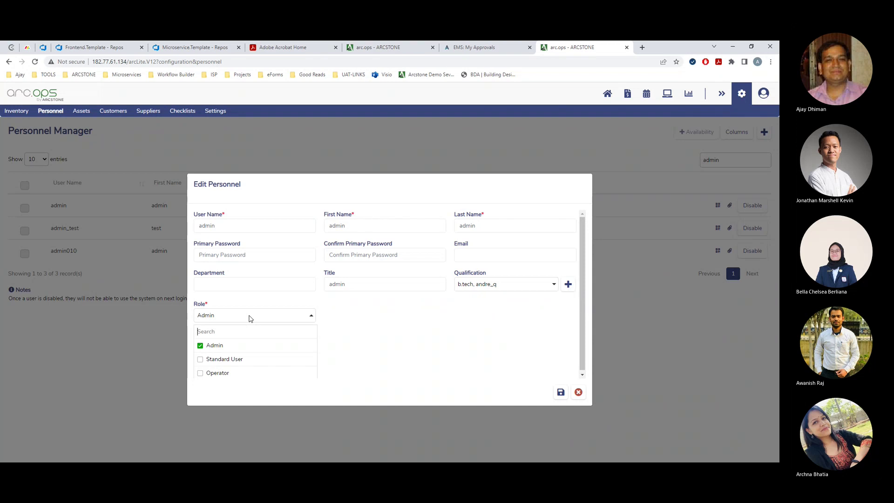
{"action": "left_click", "coordinate": [252, 316]}
{"action": "left_click", "coordinate": [252, 316]}
{"action": "left_click", "coordinate": [252, 316]}
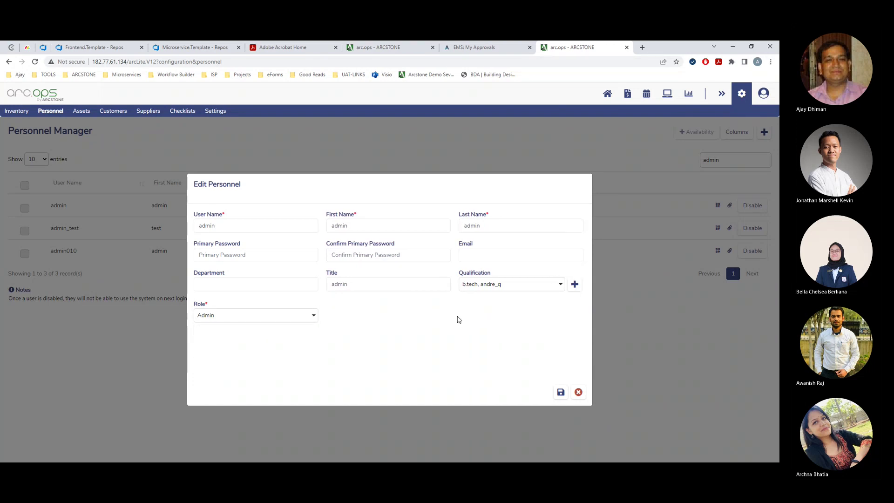
{"action": "left_click", "coordinate": [560, 392]}
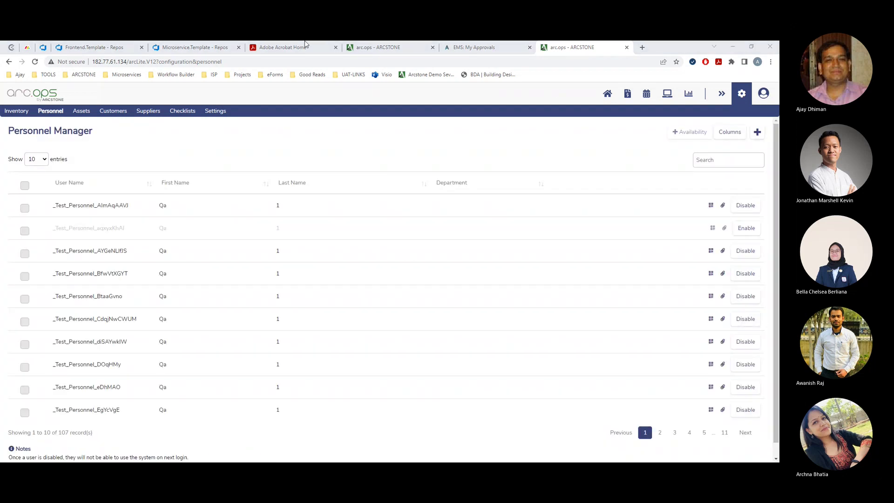
Step: Return to the arc.ops home page, open Equipment Maintenance and look through the PM schedules list
{"action": "left_click", "coordinate": [565, 45]}
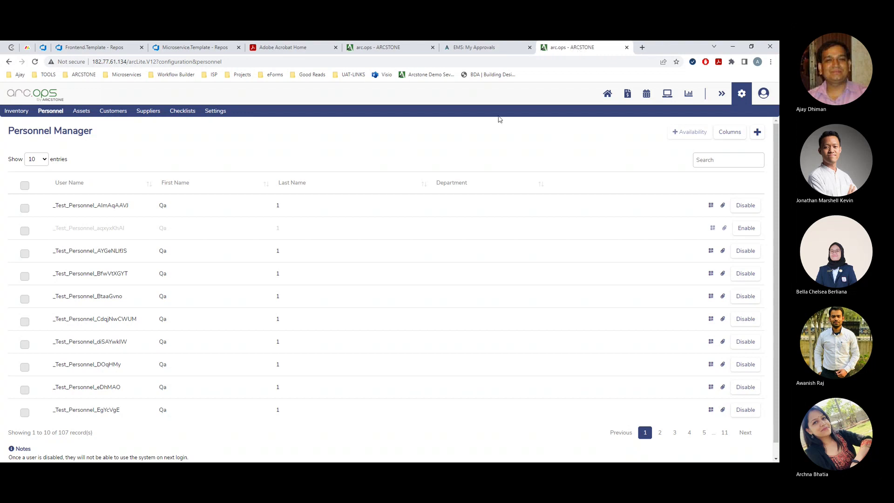
{"action": "left_click", "coordinate": [48, 94]}
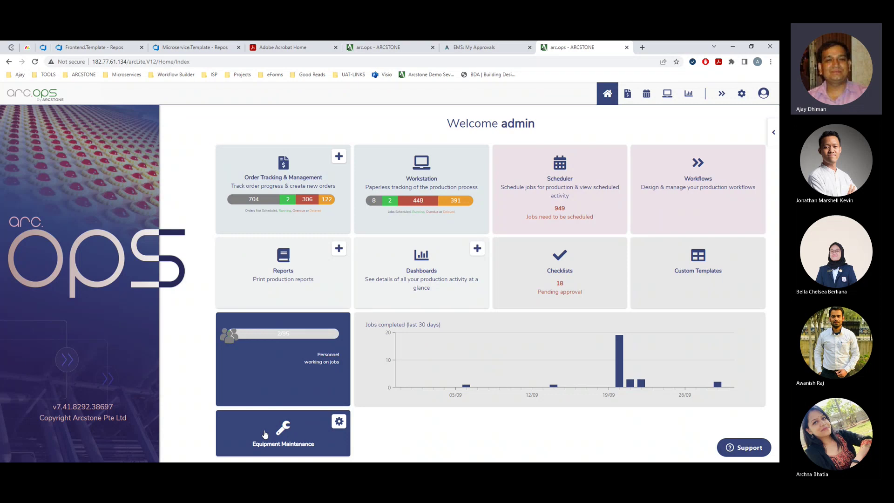
{"action": "left_click", "coordinate": [316, 442]}
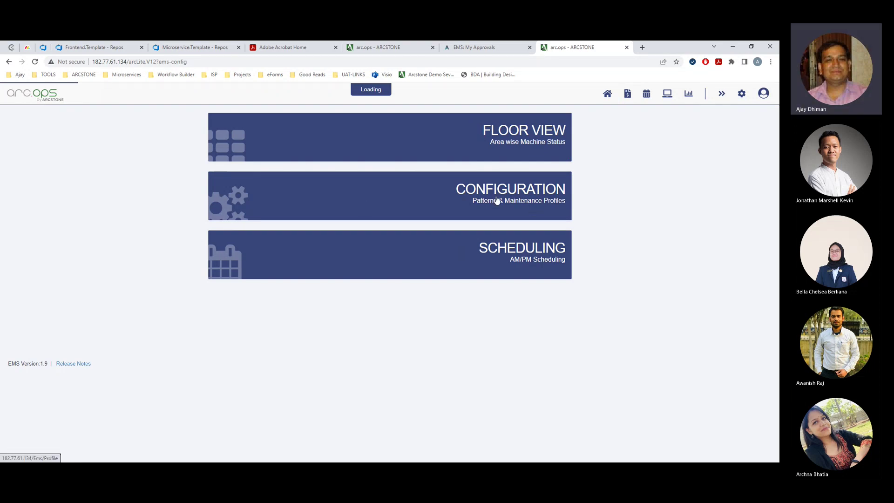
{"action": "left_click", "coordinate": [528, 196]}
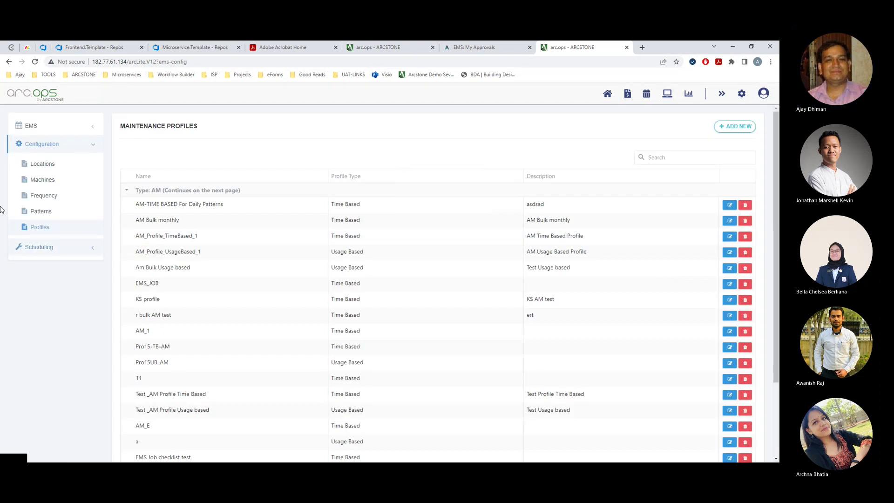
{"action": "left_click", "coordinate": [40, 247]}
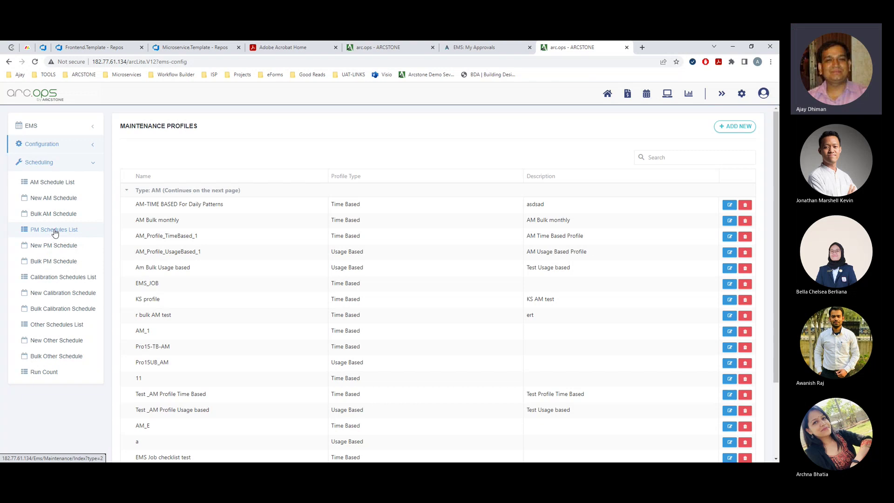
{"action": "left_click", "coordinate": [55, 232]}
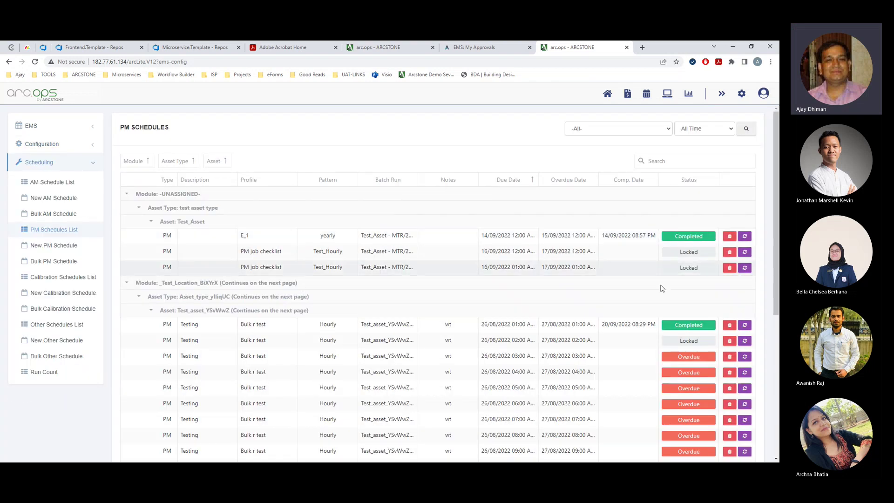
{"action": "scroll", "coordinate": [662, 289], "scroll_direction": "down", "scroll_amount": 2}
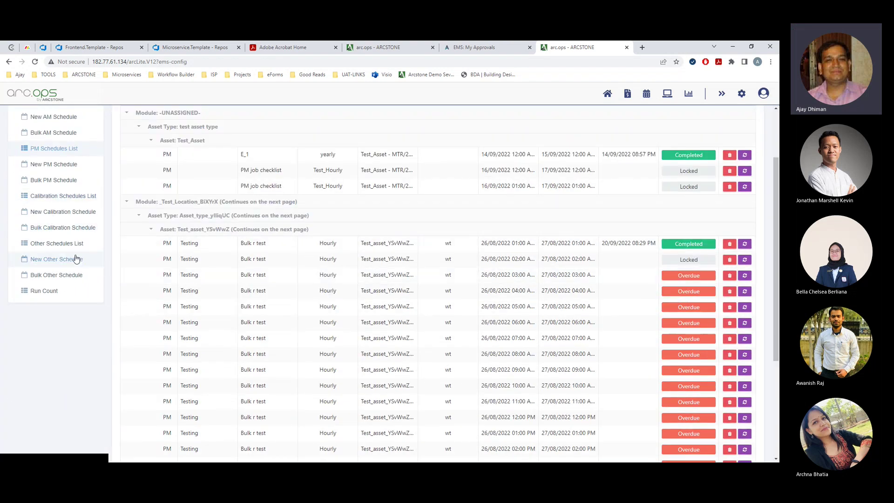
{"action": "scroll", "coordinate": [77, 258], "scroll_direction": "up", "scroll_amount": 2}
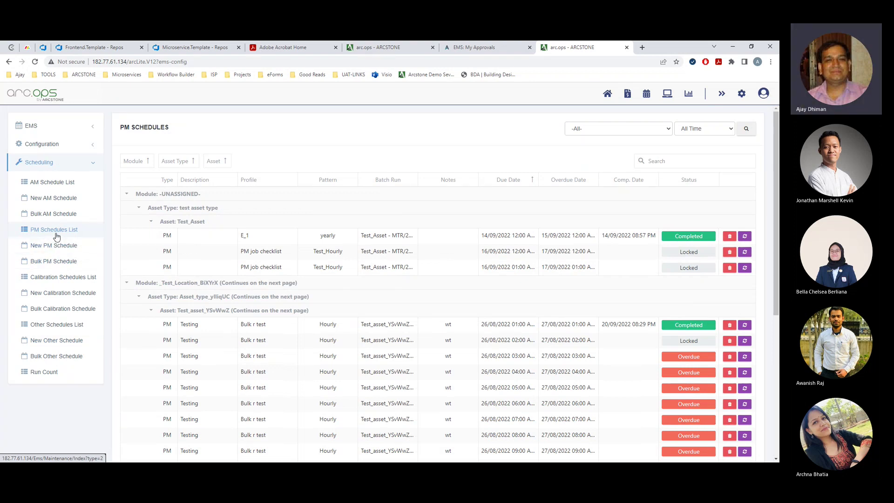
Step: Start a bulk PM schedule that is time recursive by pattern, choose the MONTHLY pattern and load its machines
{"action": "left_click", "coordinate": [61, 263]}
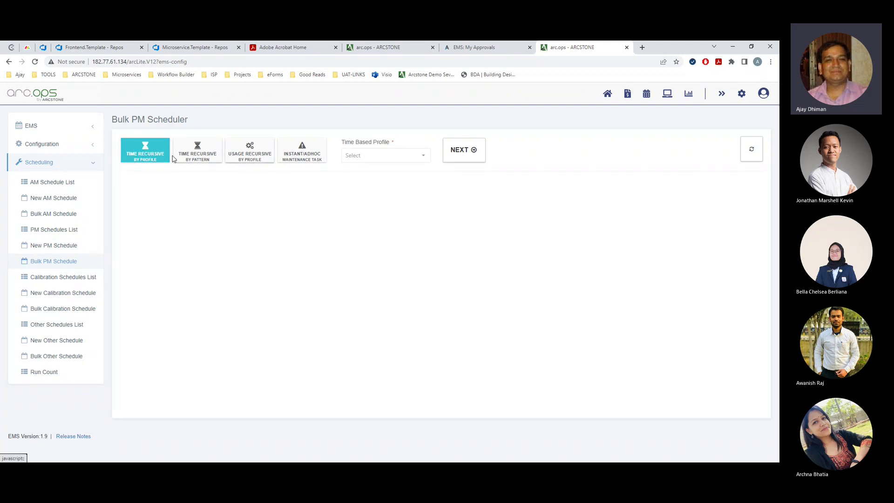
{"action": "left_click", "coordinate": [209, 158]}
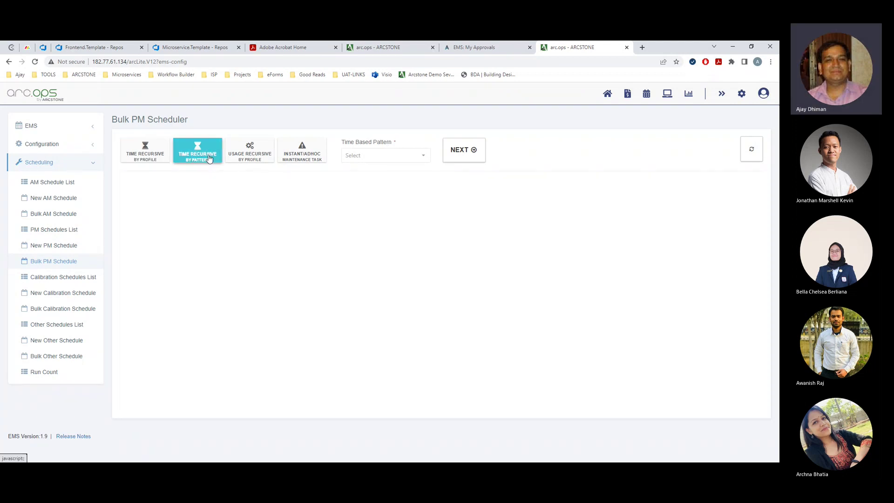
{"action": "left_click", "coordinate": [363, 157]}
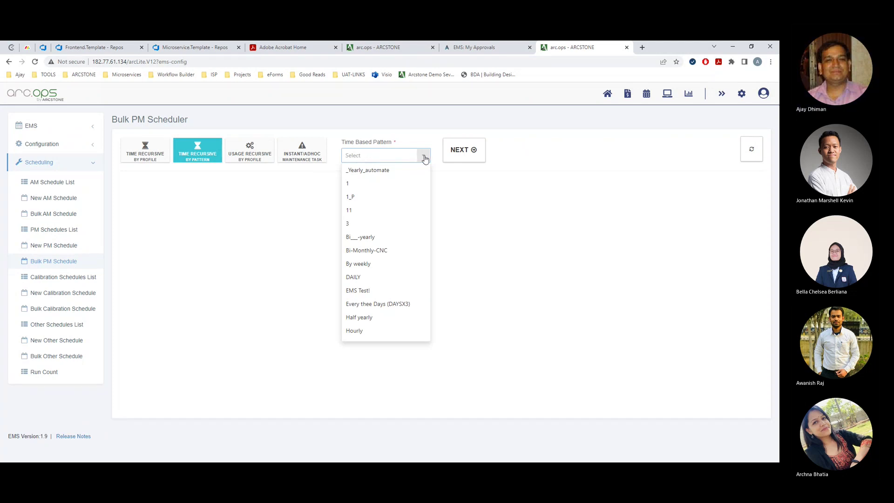
{"action": "scroll", "coordinate": [380, 289], "scroll_direction": "down", "scroll_amount": 3}
{"action": "scroll", "coordinate": [371, 321], "scroll_direction": "up", "scroll_amount": 5}
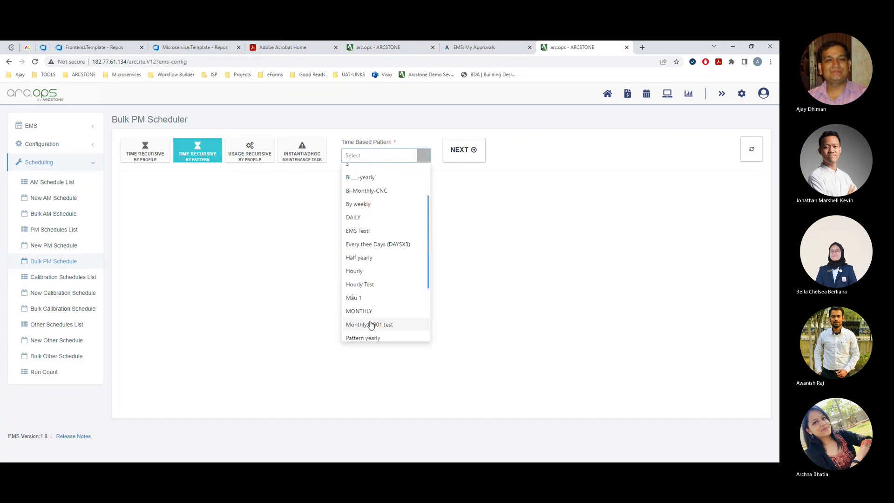
{"action": "scroll", "coordinate": [384, 298], "scroll_direction": "up", "scroll_amount": 1}
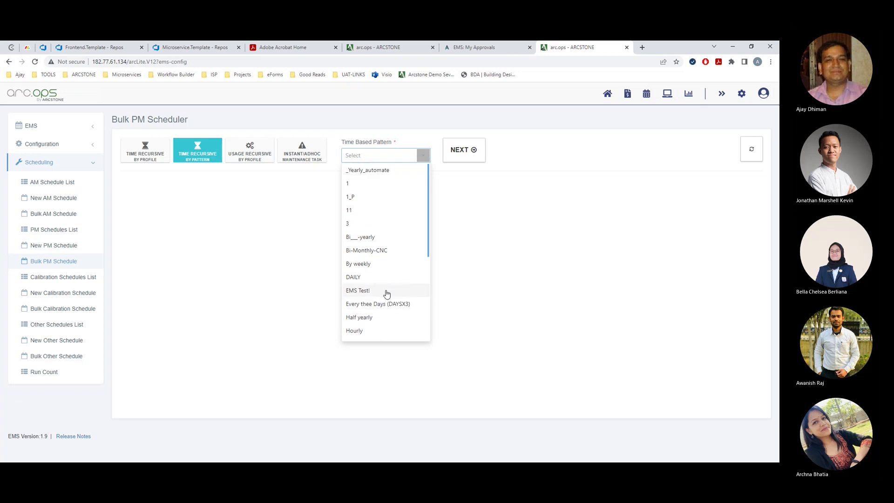
{"action": "scroll", "coordinate": [386, 293], "scroll_direction": "down", "scroll_amount": 3}
{"action": "left_click", "coordinate": [385, 286]}
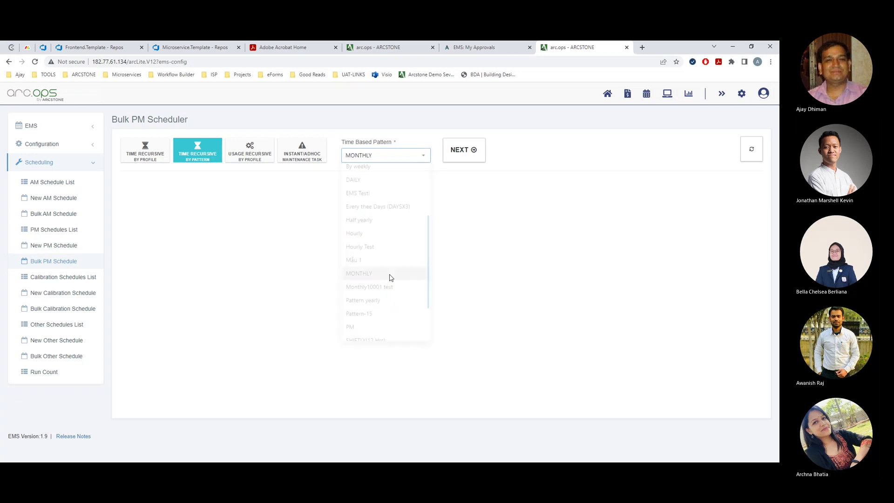
{"action": "left_click", "coordinate": [456, 151]}
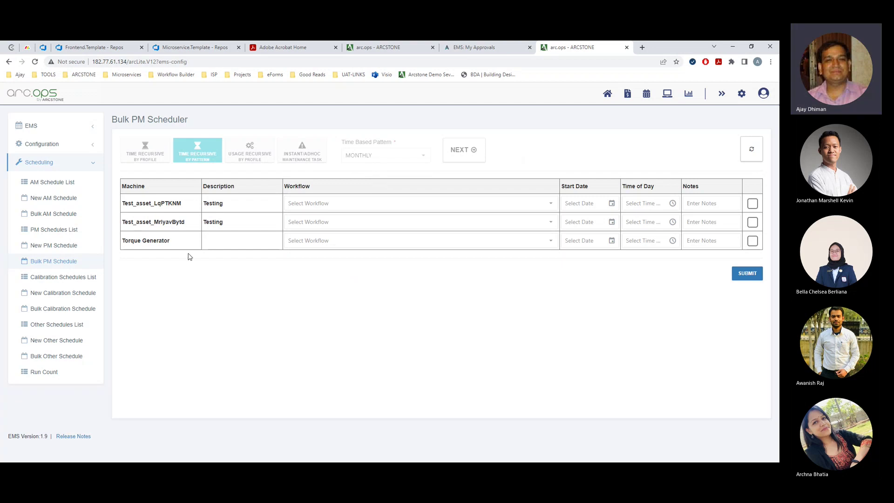
Step: Assign EMS Test Workflow [3 Steps] to both test assets and myworkflow15_nested to the Torque Generator
{"action": "left_click", "coordinate": [307, 203]}
{"action": "left_click", "coordinate": [335, 222]}
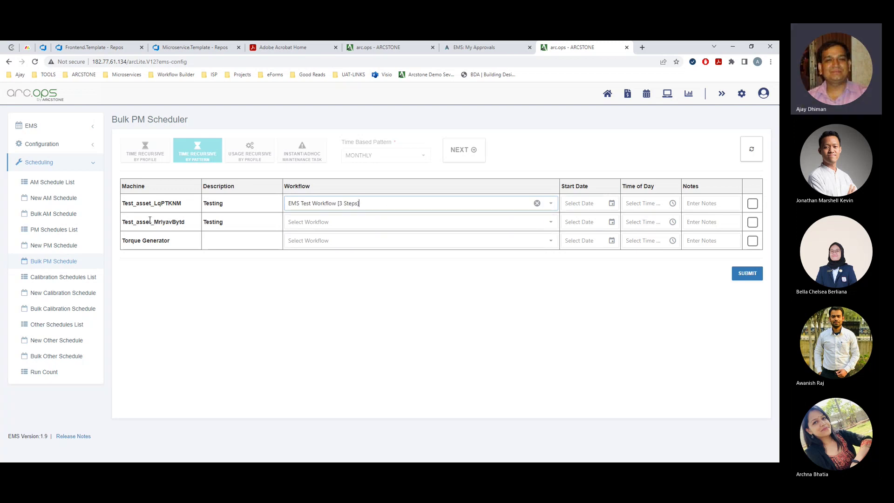
{"action": "left_click", "coordinate": [548, 222]}
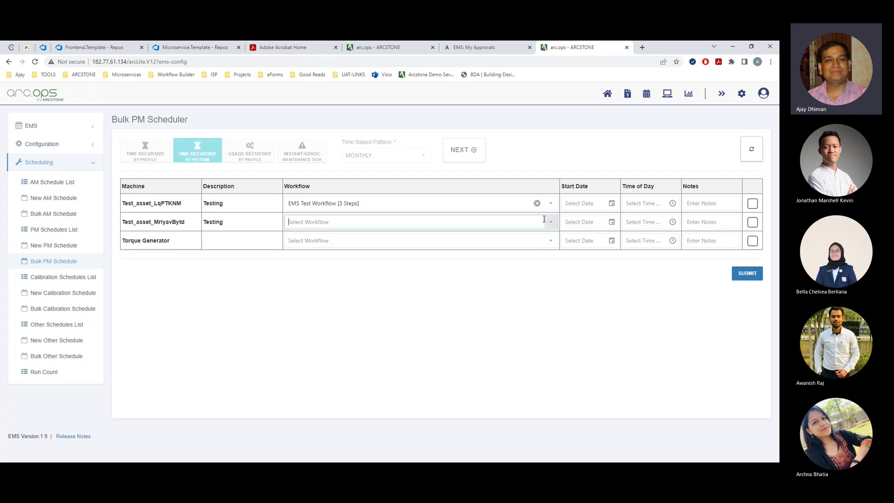
{"action": "left_click", "coordinate": [419, 236]}
{"action": "left_click", "coordinate": [549, 241]}
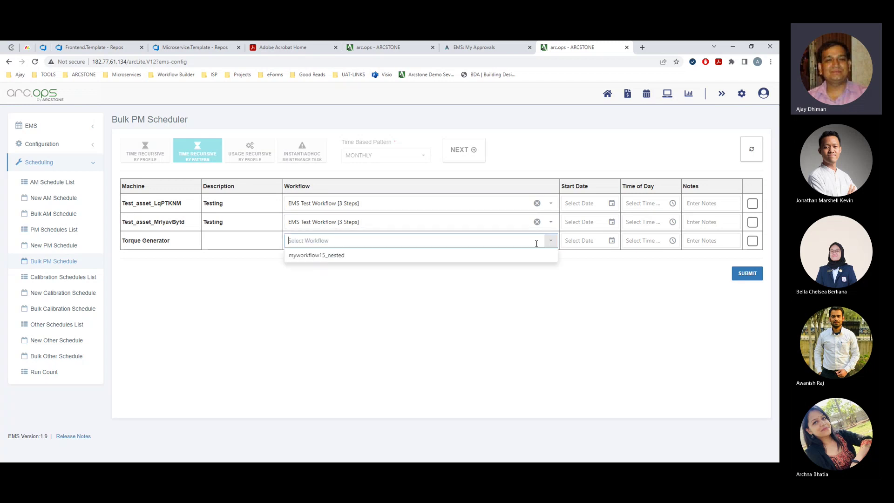
{"action": "left_click", "coordinate": [329, 256]}
Step: Set the start date of all three machines to 9/30/2022
{"action": "left_click", "coordinate": [611, 203]}
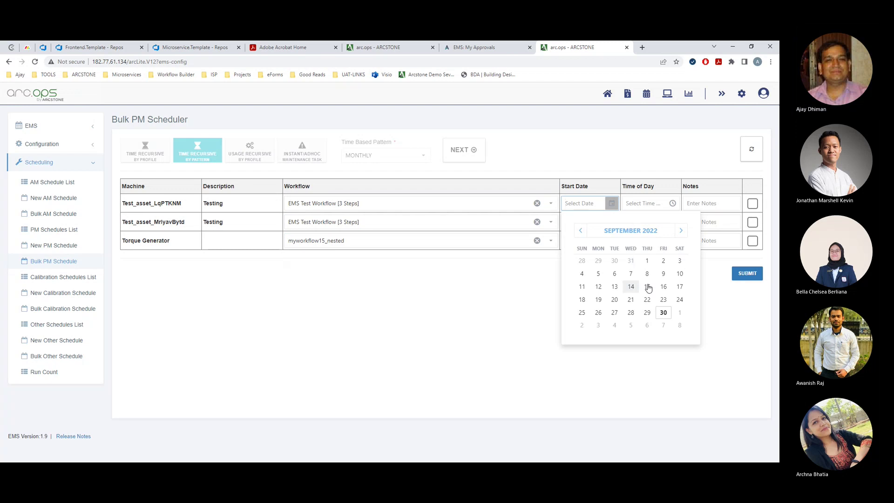
{"action": "left_click", "coordinate": [681, 231]}
{"action": "left_click", "coordinate": [579, 231]}
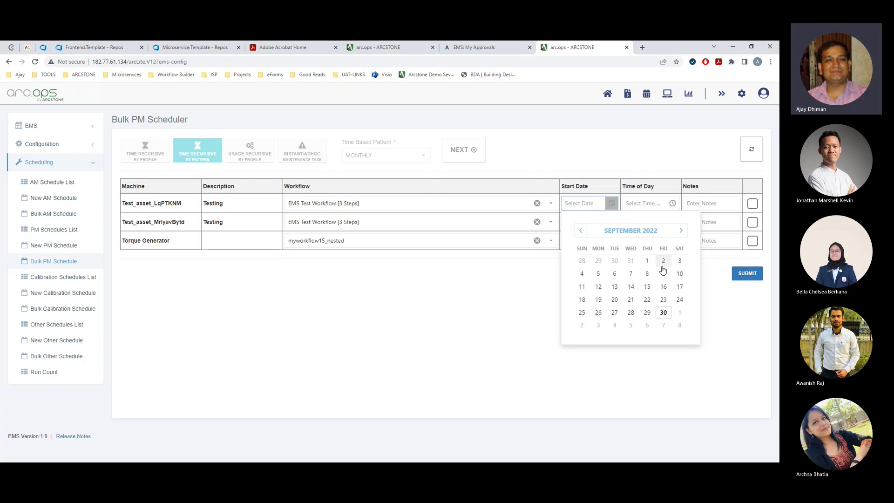
{"action": "left_click", "coordinate": [663, 312]}
{"action": "left_click", "coordinate": [613, 222]}
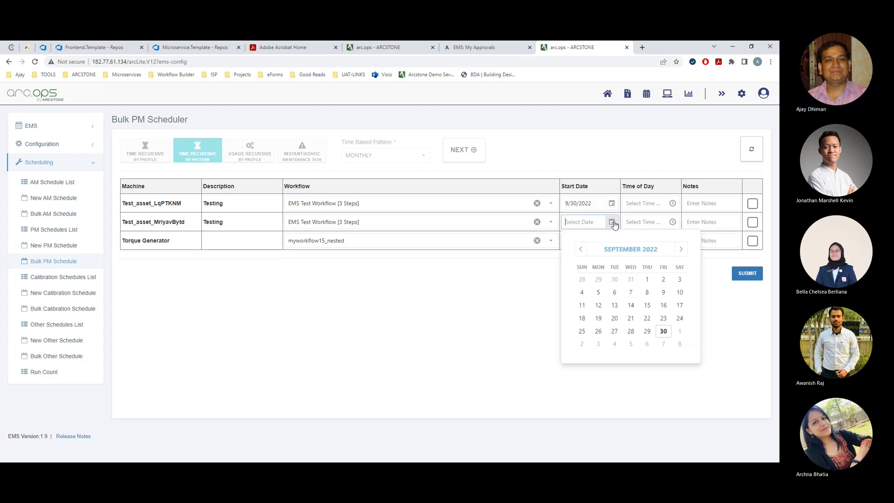
{"action": "left_click", "coordinate": [663, 331]}
{"action": "left_click", "coordinate": [613, 241]}
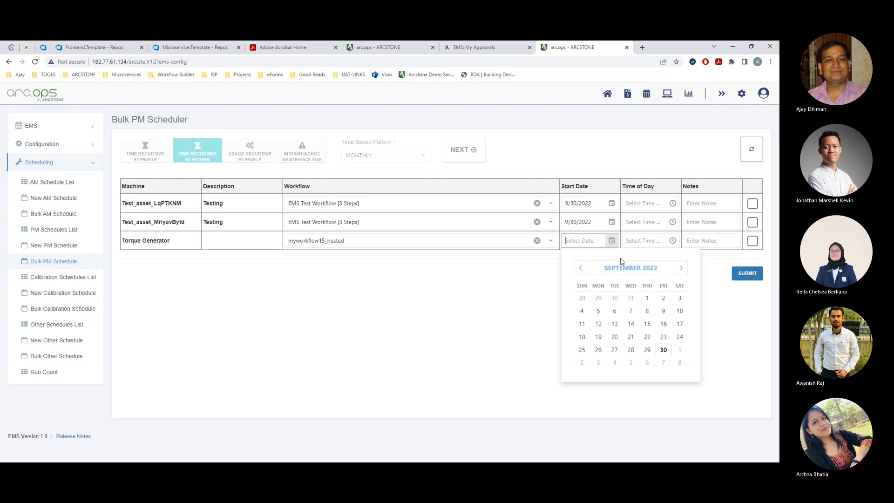
{"action": "left_click", "coordinate": [664, 349]}
Step: Set the time of day to 8:00 AM for all three machines
{"action": "left_click", "coordinate": [672, 203]}
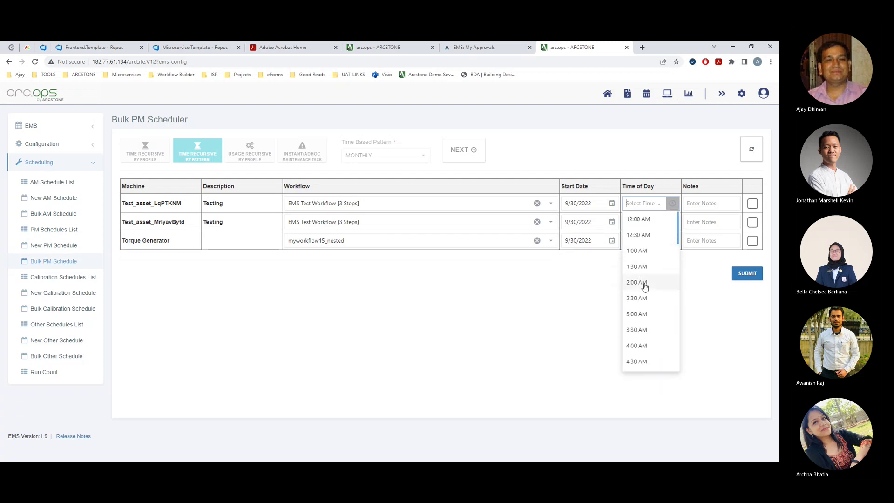
{"action": "scroll", "coordinate": [644, 287], "scroll_direction": "down", "scroll_amount": 5}
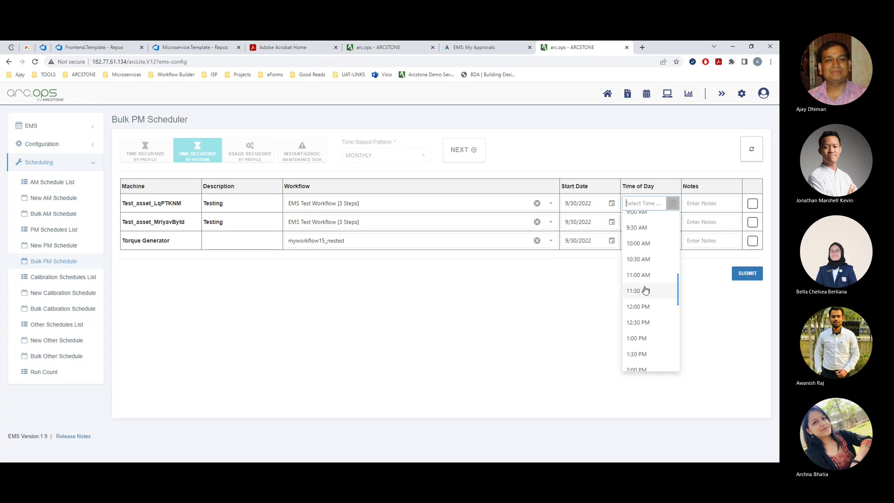
{"action": "scroll", "coordinate": [643, 232], "scroll_direction": "up", "scroll_amount": 1}
{"action": "left_click", "coordinate": [641, 230]}
{"action": "key", "text": "ctrl+c"}
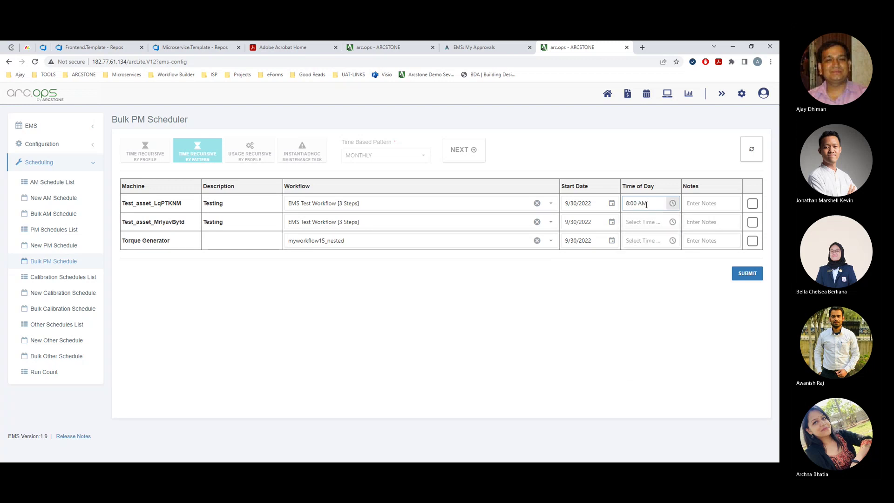
{"action": "left_click", "coordinate": [655, 225]}
{"action": "key", "text": "ctrl+v"}
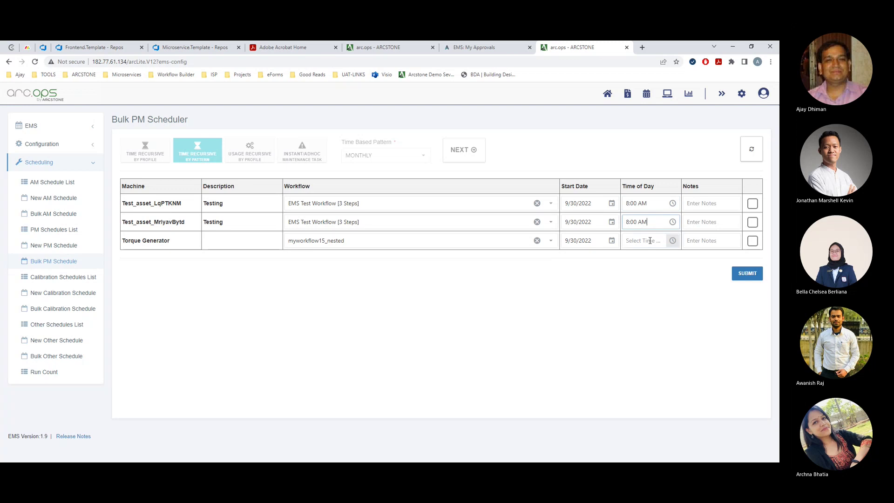
{"action": "left_click", "coordinate": [648, 240]}
{"action": "key", "text": "ctrl+v"}
Step: Enter the note "bulk EMS scheduling" for all three machines
{"action": "left_click", "coordinate": [709, 208]}
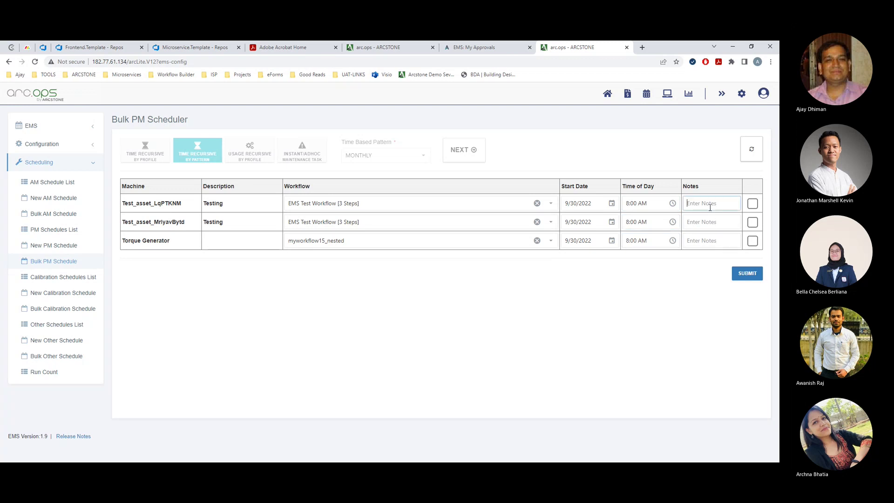
{"action": "type", "text": "bulk EMS scheduling"}
{"action": "triple_click", "coordinate": [708, 206]}
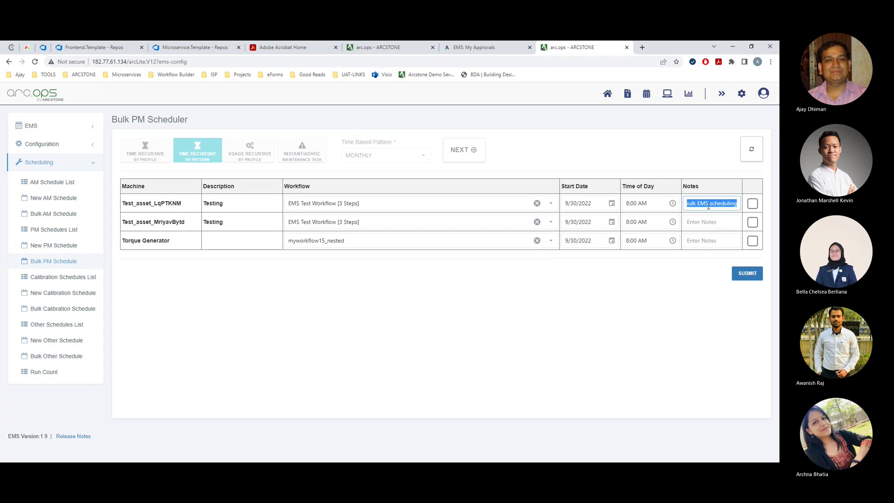
{"action": "left_click", "coordinate": [704, 219]}
{"action": "type", "text": "bulk EMS scheduling"}
{"action": "left_click", "coordinate": [705, 241]}
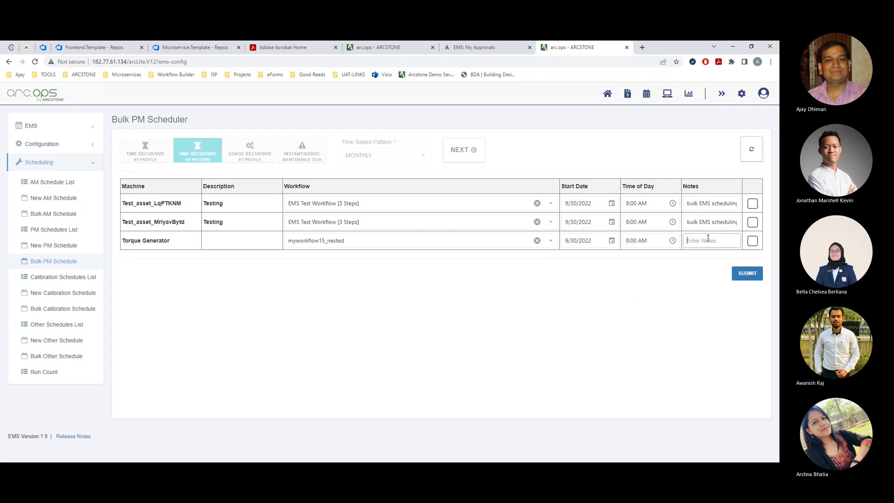
{"action": "type", "text": "bulk EMS scheduling"}
Step: Include all three machines in the bulk schedule, copy the name Torque Generator and submit the schedules
{"action": "left_click", "coordinate": [753, 204]}
{"action": "left_click", "coordinate": [752, 223]}
{"action": "left_click", "coordinate": [752, 241]}
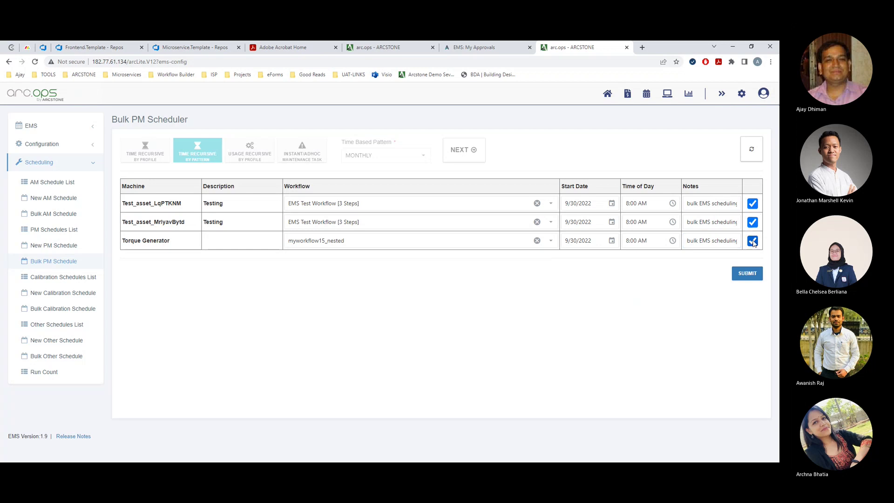
{"action": "left_click_drag", "start_coordinate": [170, 250], "coordinate": [124, 243]}
{"action": "key", "text": "ctrl+c"}
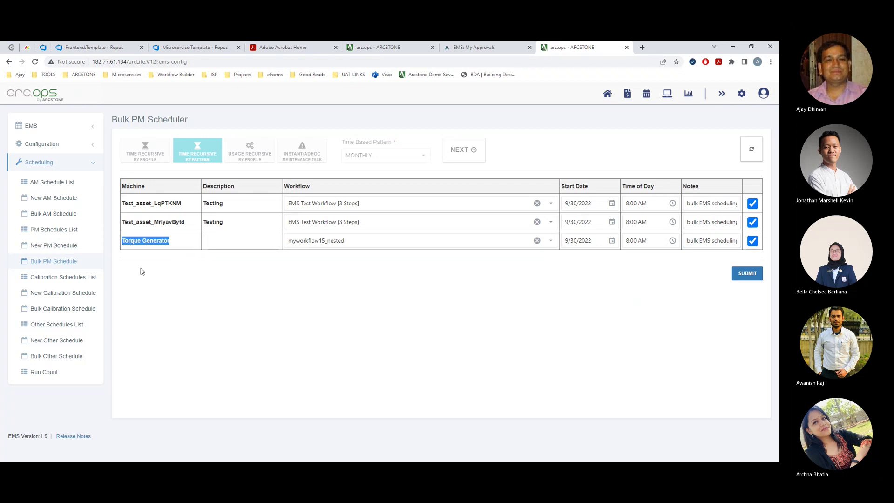
{"action": "left_click", "coordinate": [750, 274]}
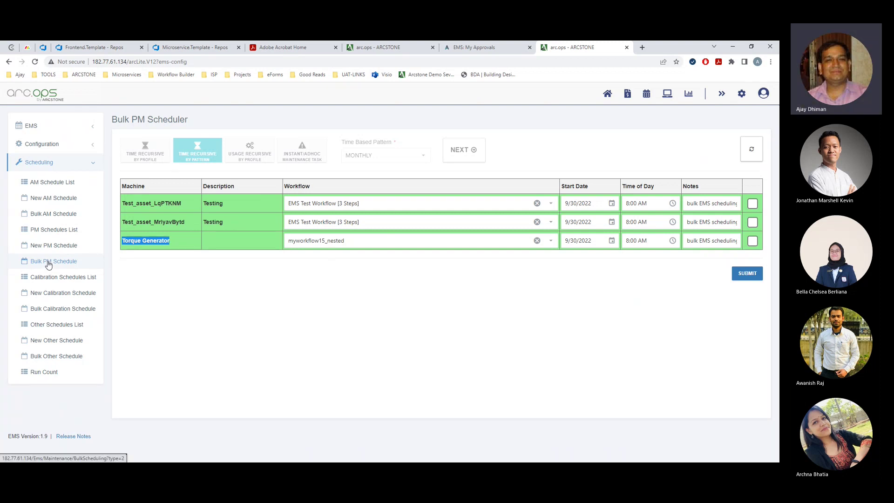
Step: Search the PM schedules list for Torque Generator and look through its schedules to the final results page
{"action": "left_click", "coordinate": [59, 230]}
{"action": "left_click", "coordinate": [683, 162]}
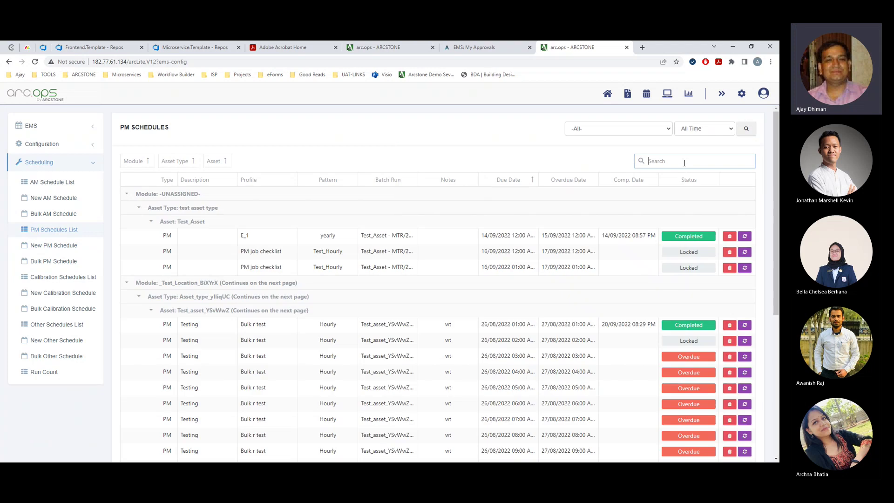
{"action": "key", "text": "ctrl+v"}
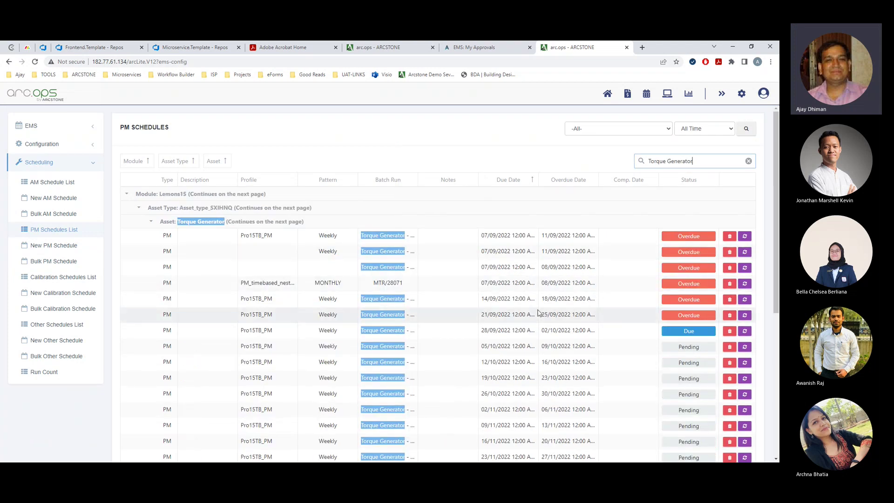
{"action": "scroll", "coordinate": [466, 325], "scroll_direction": "down", "scroll_amount": 5}
{"action": "left_click", "coordinate": [749, 414]}
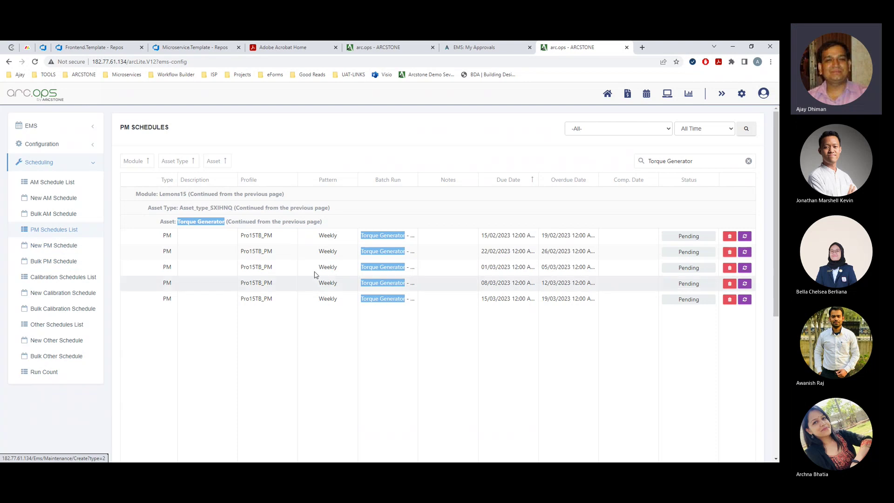
Step: Reload the PM schedules list without the search filter and select the asset name Test_asset_YSvWwZ in its group heading
{"action": "left_click", "coordinate": [54, 230]}
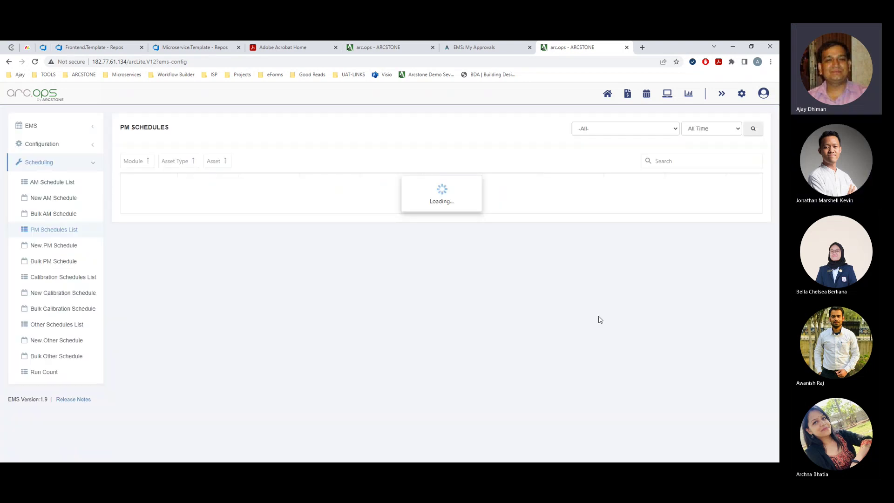
{"action": "scroll", "coordinate": [593, 313], "scroll_direction": "down", "scroll_amount": 4}
{"action": "scroll", "coordinate": [577, 205], "scroll_direction": "up", "scroll_amount": 4}
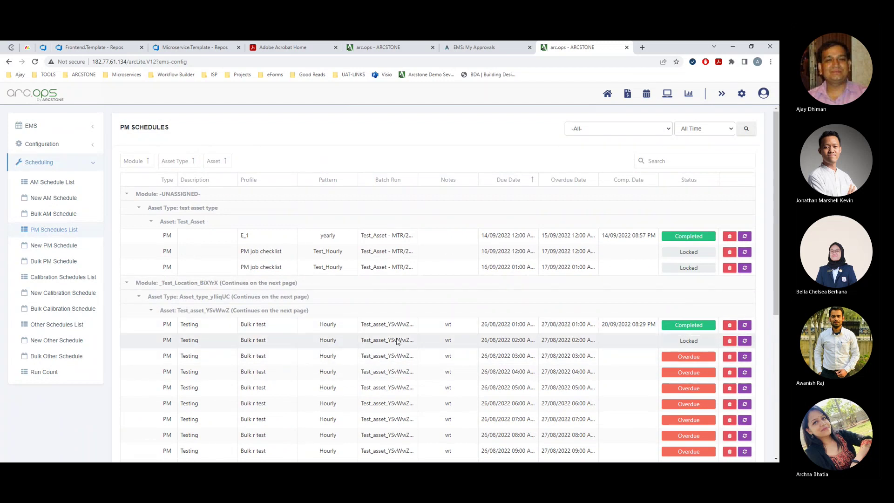
{"action": "left_click_drag", "start_coordinate": [362, 339], "coordinate": [393, 345]}
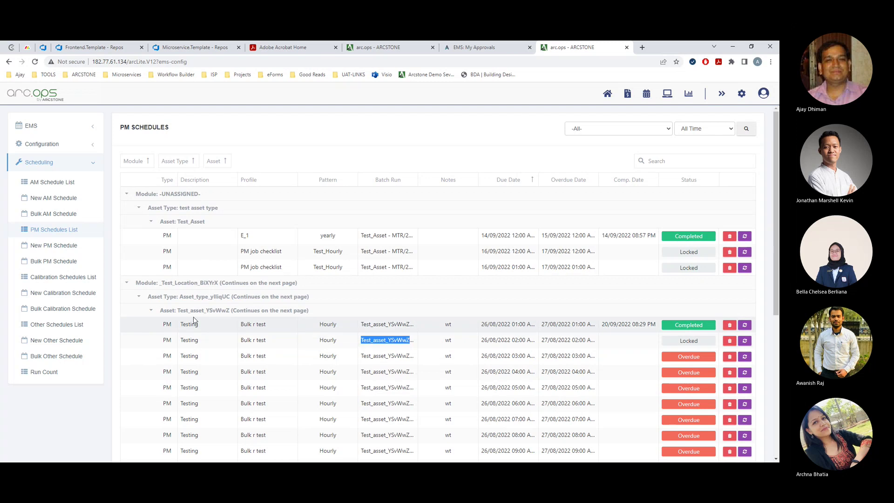
{"action": "left_click_drag", "start_coordinate": [177, 310], "coordinate": [232, 315]}
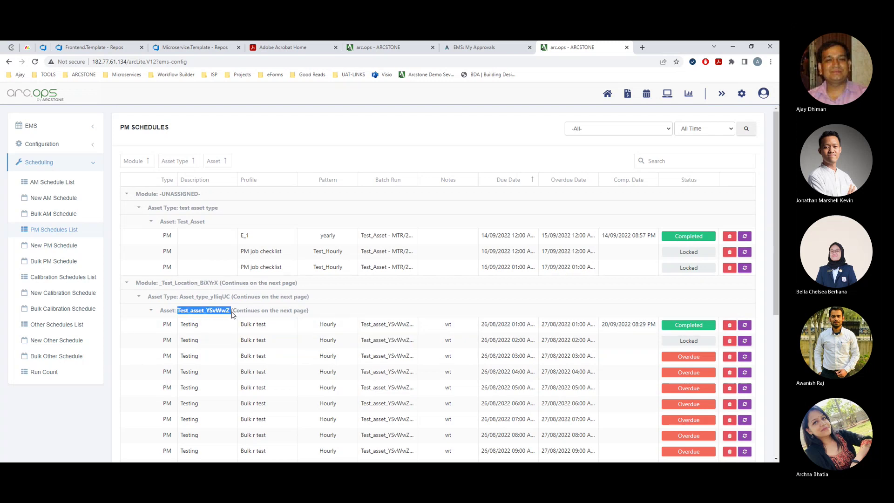
Step: Return to the home page, open the Equipment Maintenance workstation and search its assets for Test_asset_YSvWwZ
{"action": "left_click", "coordinate": [47, 163]}
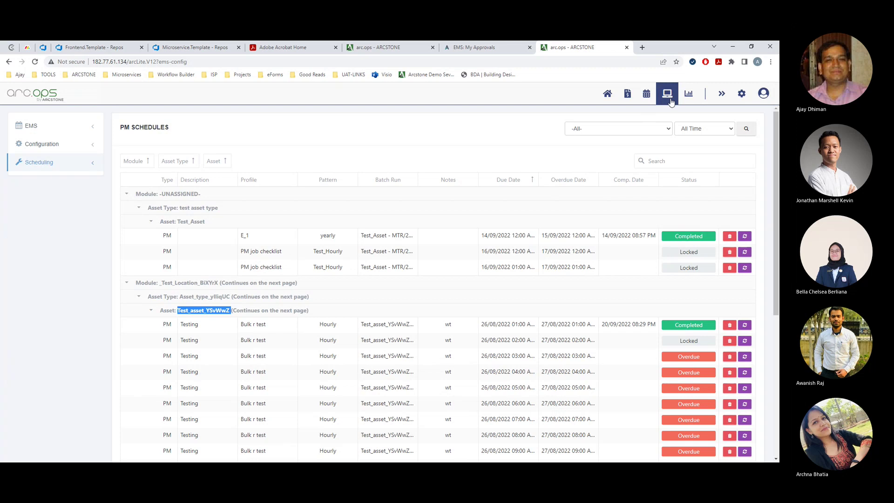
{"action": "left_click", "coordinate": [52, 99]}
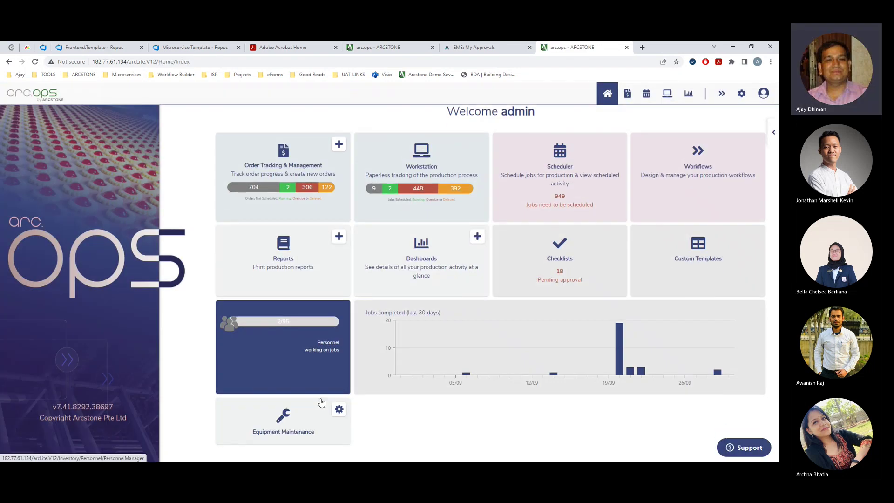
{"action": "left_click", "coordinate": [281, 420]}
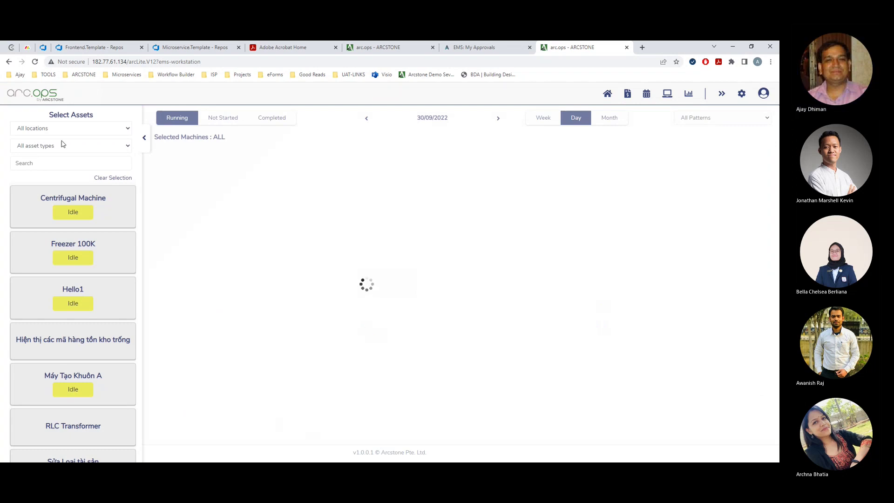
{"action": "left_click", "coordinate": [48, 162]}
{"action": "type", "text": "Test_asset_7vWwZ"}
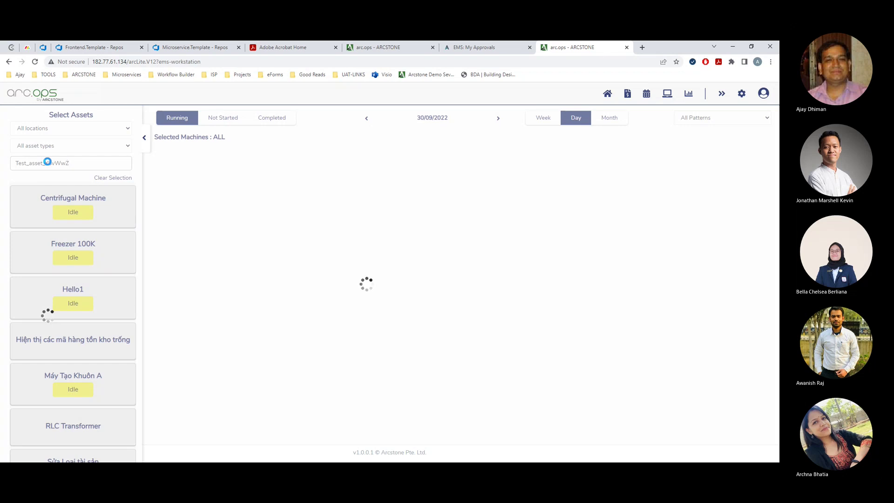
{"action": "left_click", "coordinate": [729, 421]}
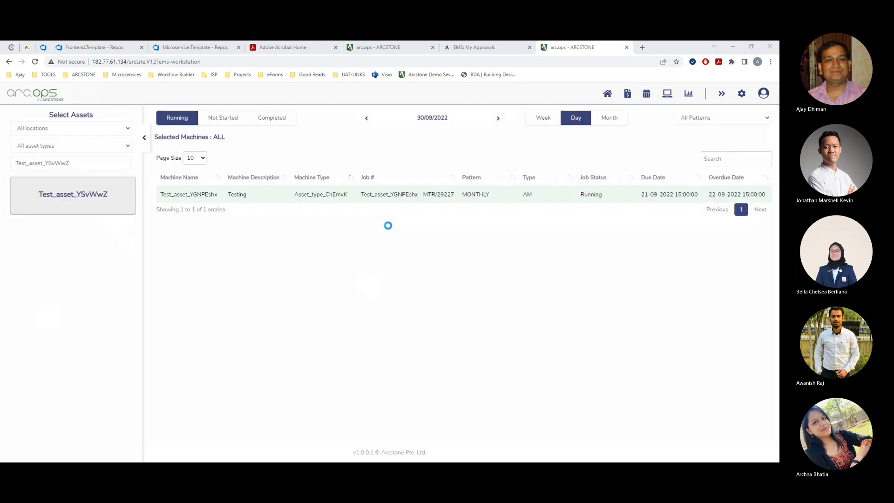
Step: Select Test_asset_YSvWwZ, review its not started and completed jobs, and show the completed jobs by week
{"action": "left_click", "coordinate": [79, 197]}
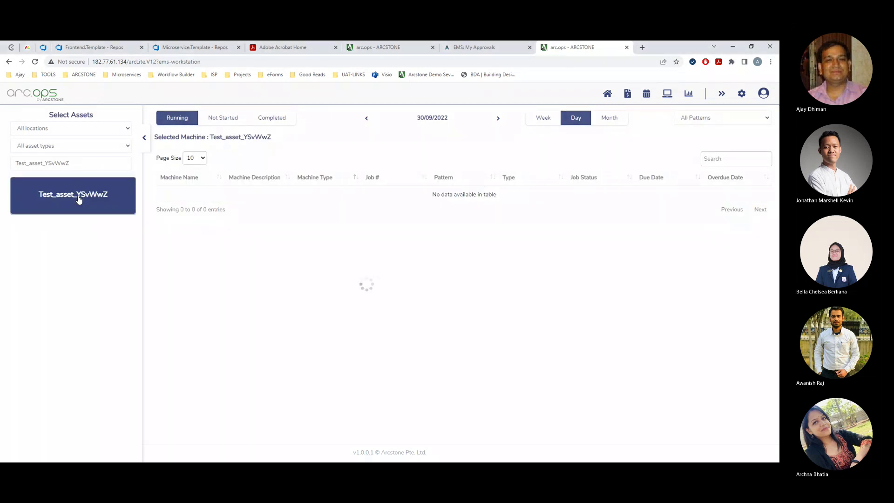
{"action": "left_click", "coordinate": [78, 198]}
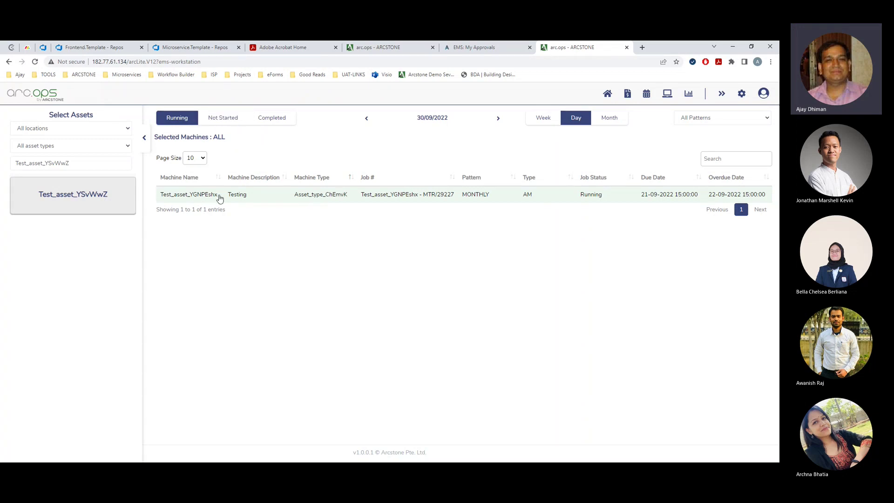
{"action": "left_click", "coordinate": [91, 197]}
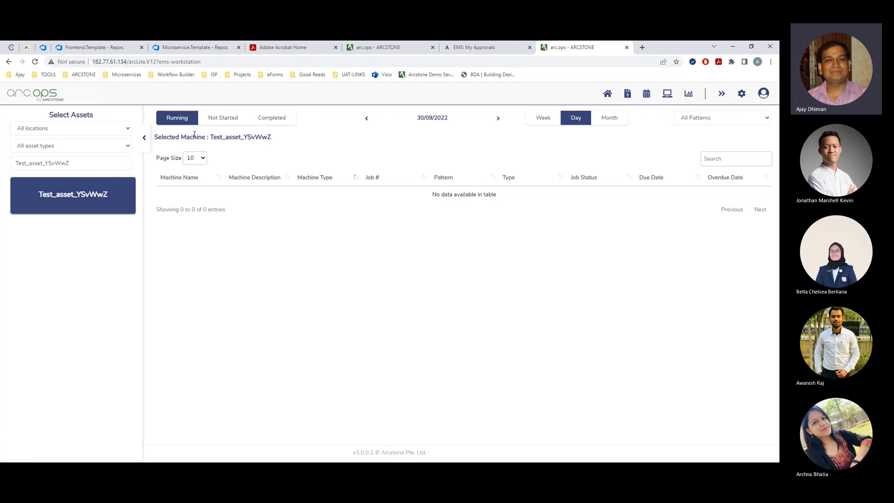
{"action": "left_click", "coordinate": [217, 119]}
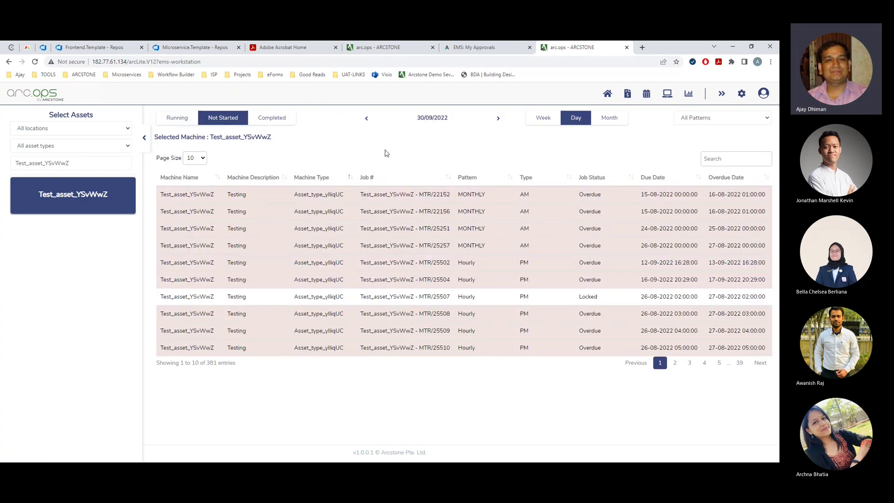
{"action": "left_click", "coordinate": [276, 120]}
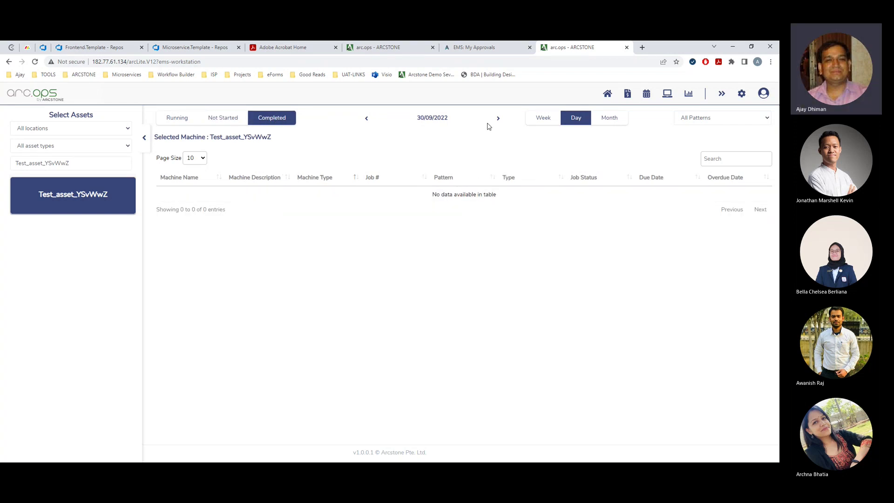
{"action": "left_click", "coordinate": [543, 119]}
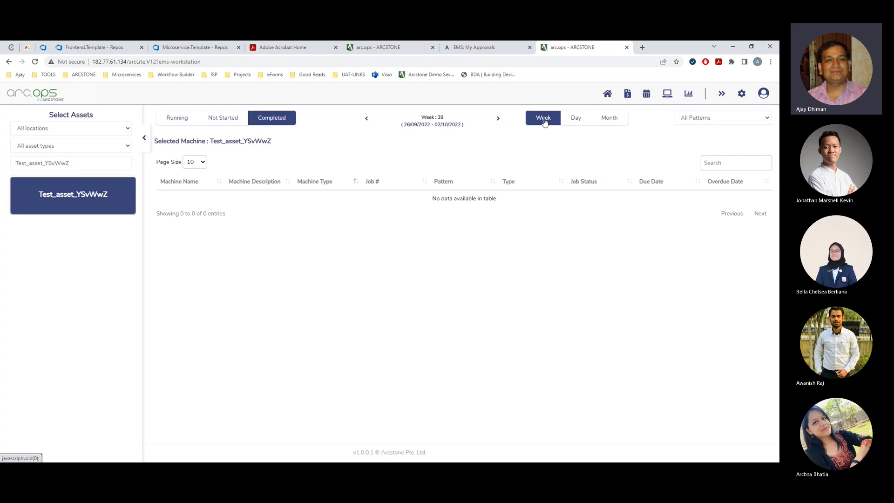
Step: Check Test_asset_YSvWwZ's completed jobs by day and month, and list its not started jobs by month
{"action": "left_click", "coordinate": [575, 120]}
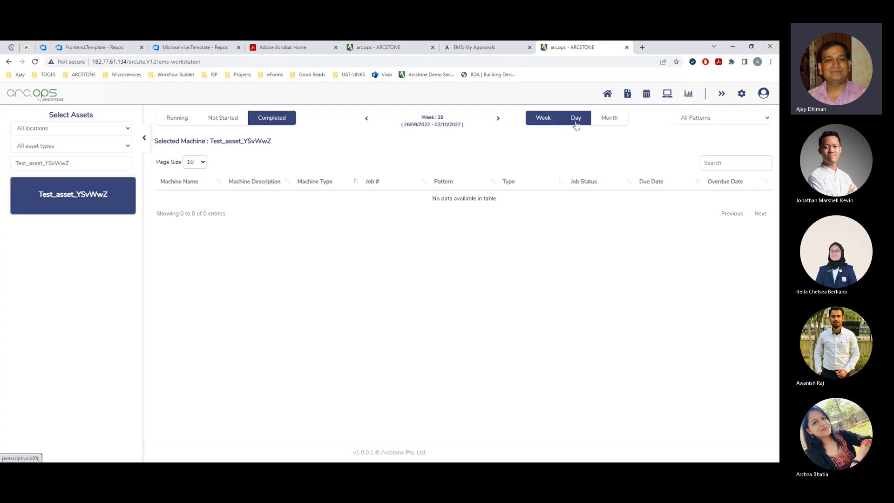
{"action": "left_click", "coordinate": [611, 119]}
{"action": "left_click", "coordinate": [224, 120]}
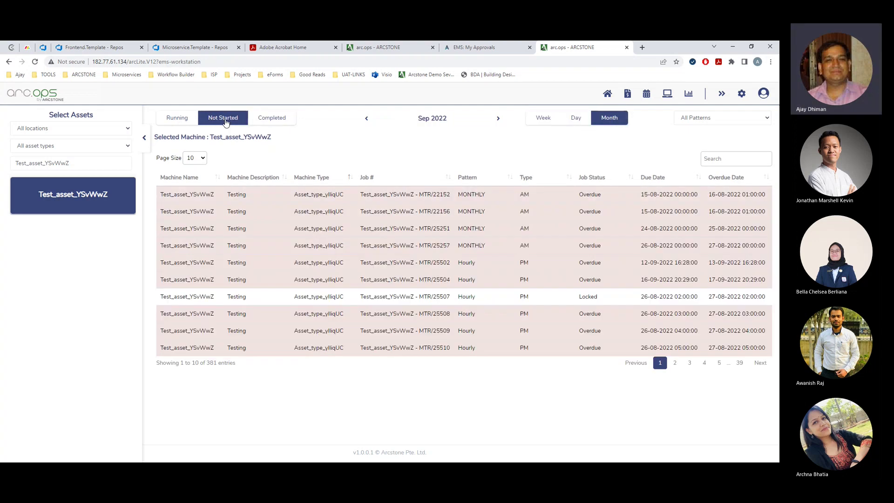
{"action": "left_click", "coordinate": [607, 118]}
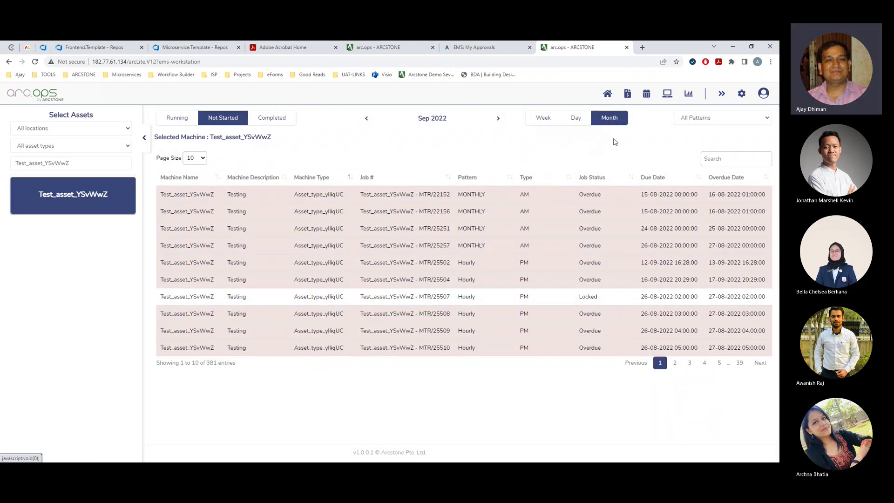
{"action": "left_click", "coordinate": [608, 118]}
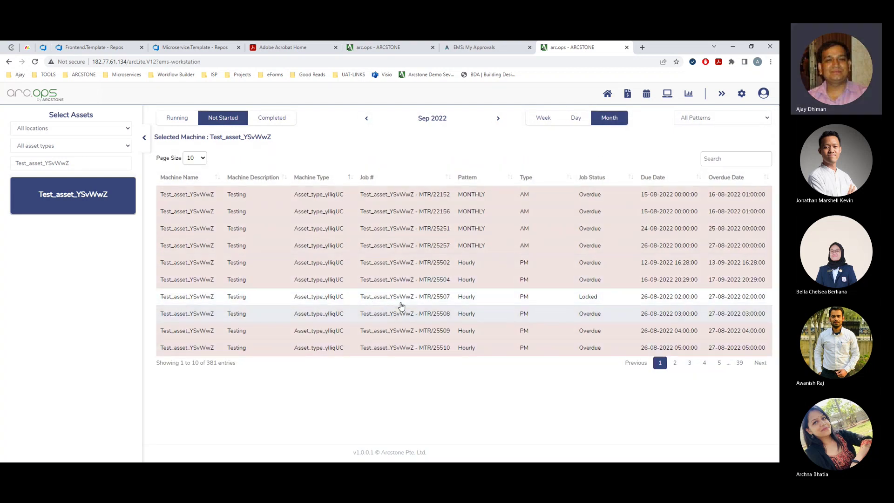
Step: Open the first not started monthly AM job of Test_asset_YSvWwZ and start its Step1
{"action": "left_click", "coordinate": [320, 197]}
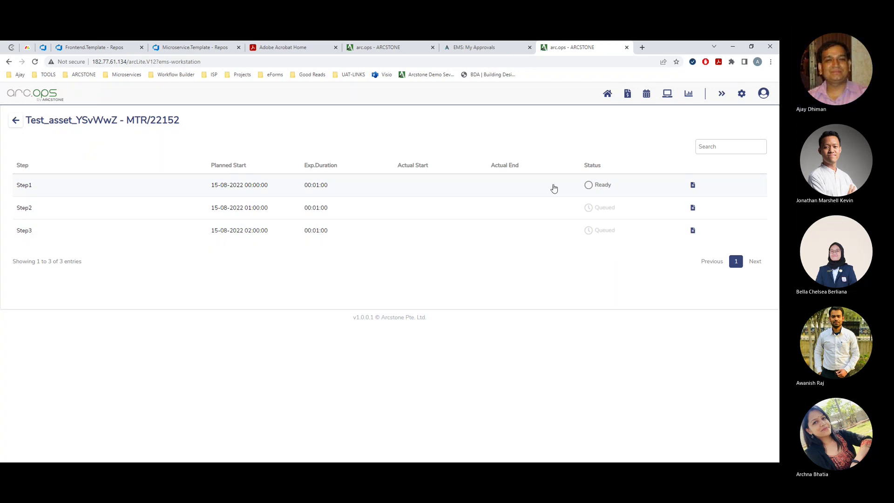
{"action": "left_click", "coordinate": [518, 187]}
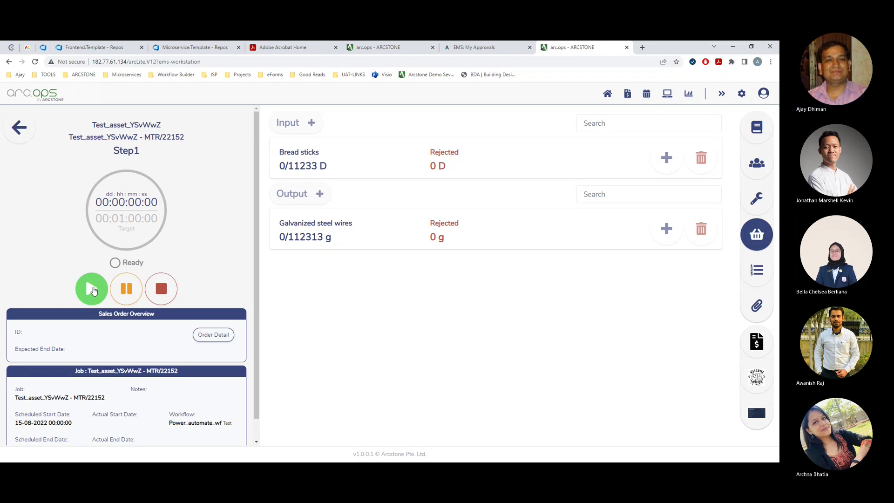
{"action": "left_click", "coordinate": [91, 288]}
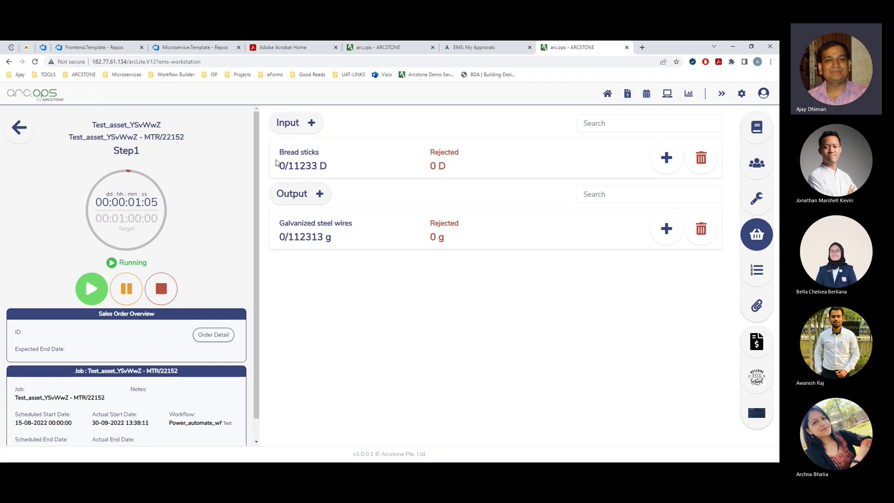
Step: Try to finish the running Step1 and review its order, job and step checklists
{"action": "left_click_drag", "start_coordinate": [284, 154], "coordinate": [332, 154]}
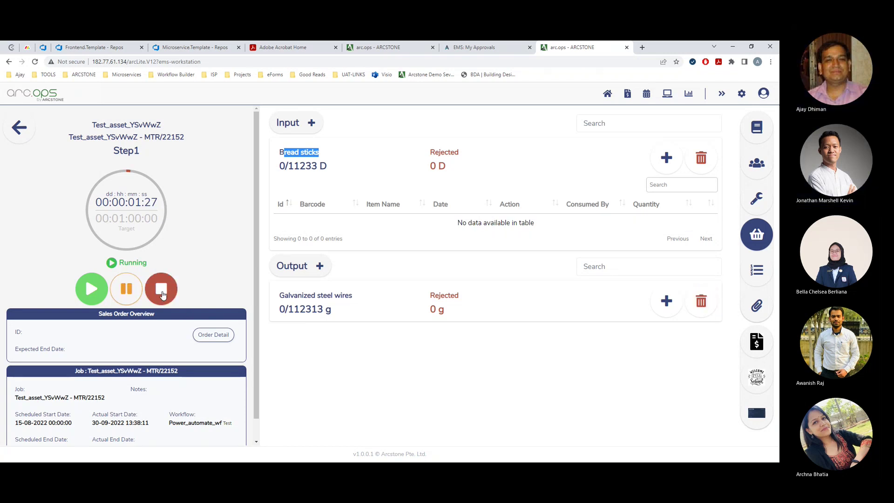
{"action": "left_click", "coordinate": [163, 295]}
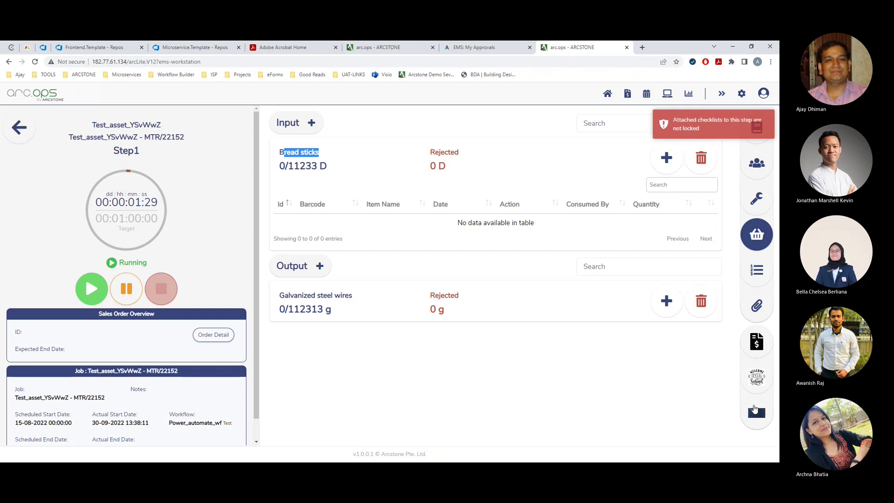
{"action": "left_click", "coordinate": [756, 280]}
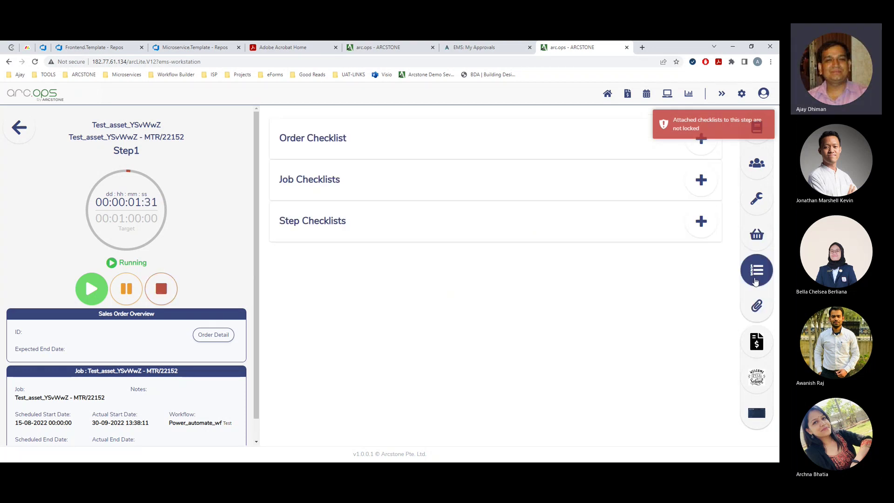
{"action": "left_click", "coordinate": [343, 138]}
{"action": "scroll", "coordinate": [358, 288], "scroll_direction": "down", "scroll_amount": 1}
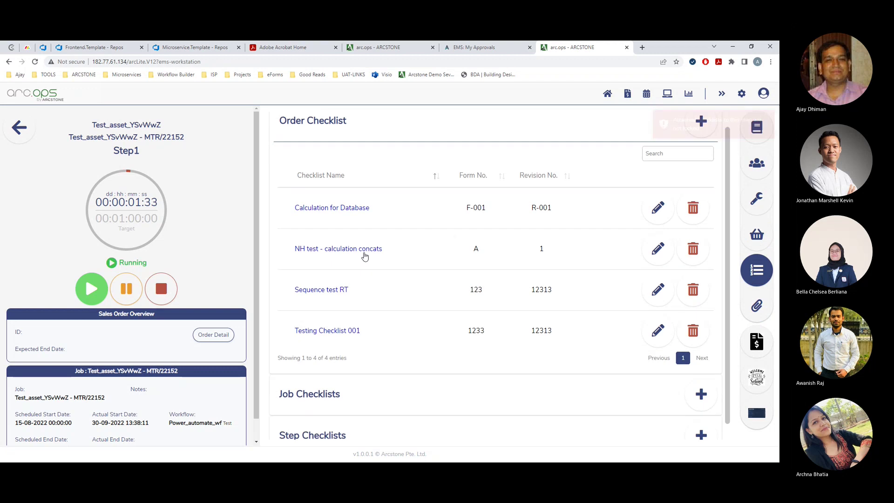
{"action": "left_click", "coordinate": [380, 369]}
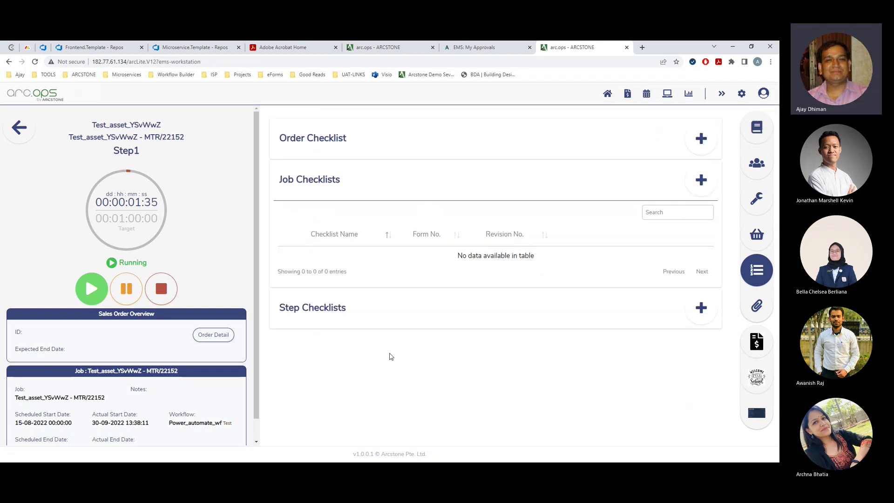
{"action": "left_click", "coordinate": [395, 311]}
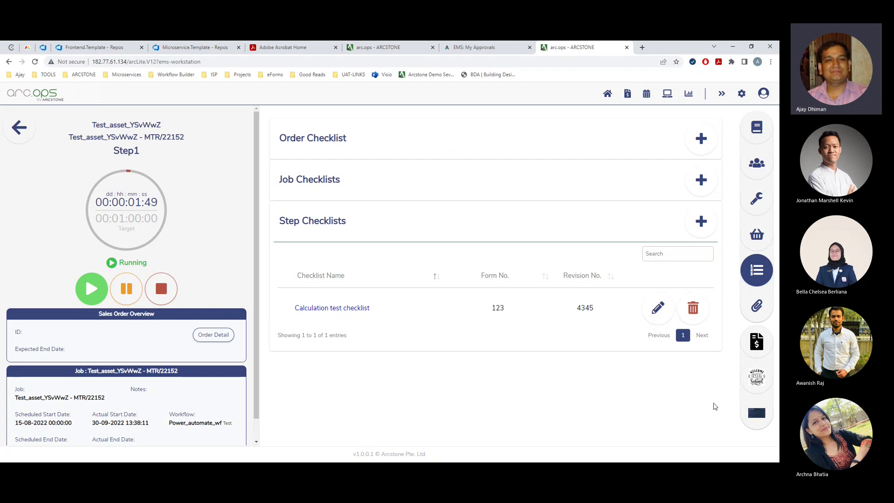
Step: Leave the job for the home page and open the maintenance profiles list in the Equipment Maintenance configuration
{"action": "left_click", "coordinate": [21, 128]}
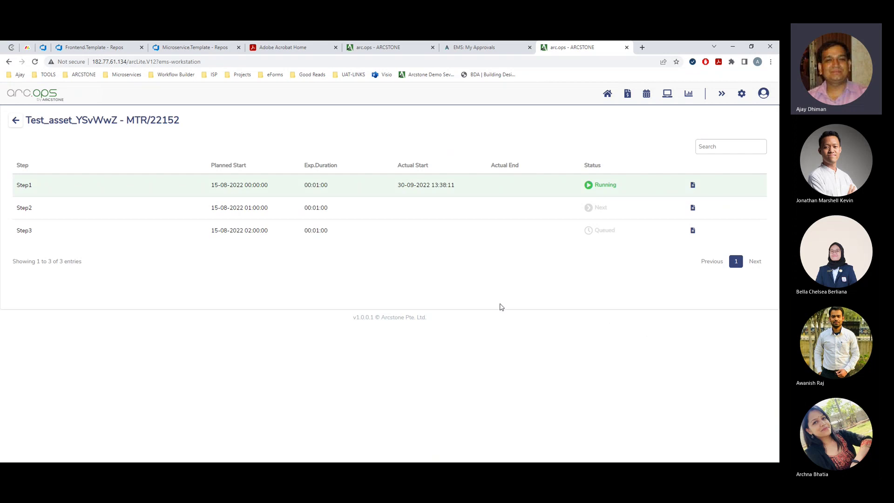
{"action": "left_click", "coordinate": [16, 121]}
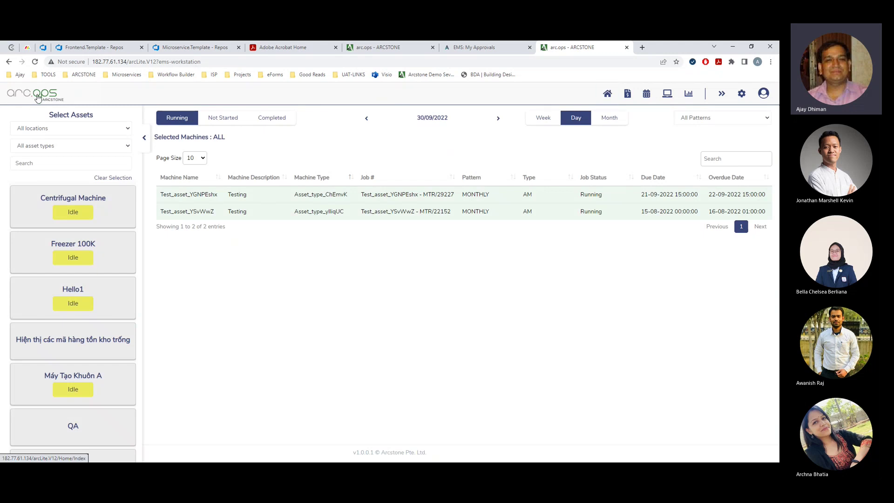
{"action": "left_click", "coordinate": [38, 97]}
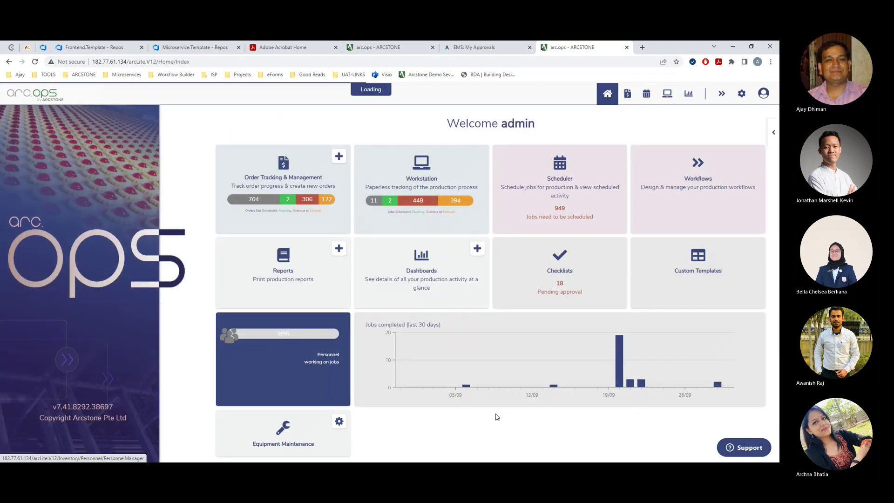
{"action": "scroll", "coordinate": [446, 448], "scroll_direction": "down", "scroll_amount": 1}
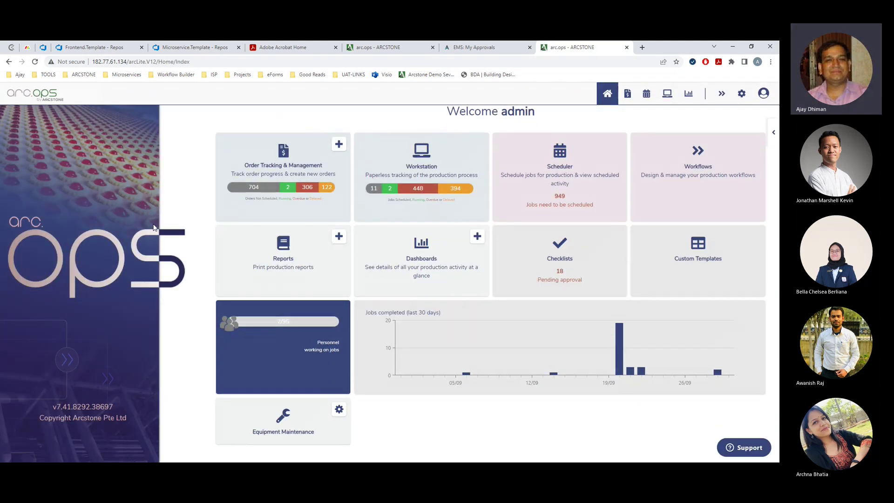
{"action": "left_click", "coordinate": [342, 409]}
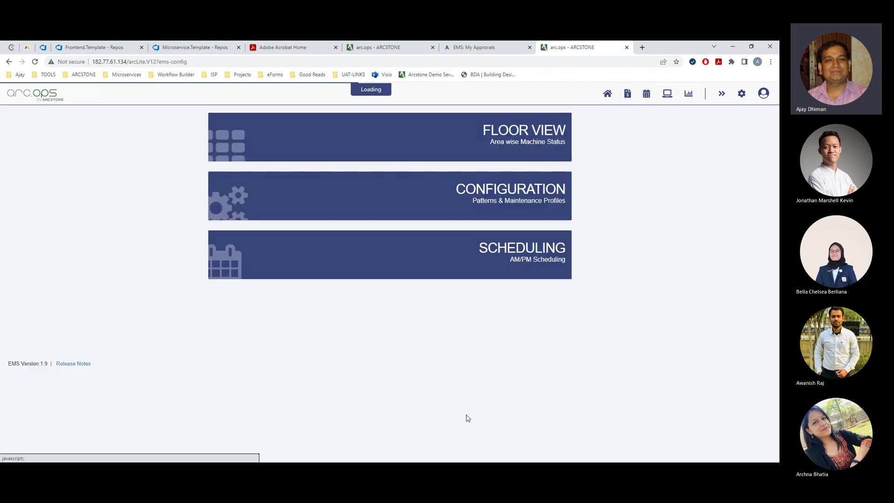
{"action": "left_click", "coordinate": [510, 195]}
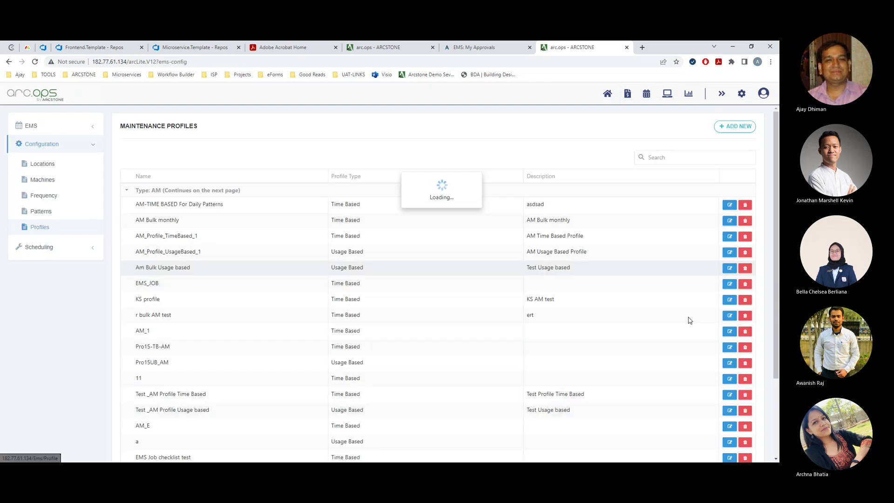
{"action": "left_click", "coordinate": [35, 233]}
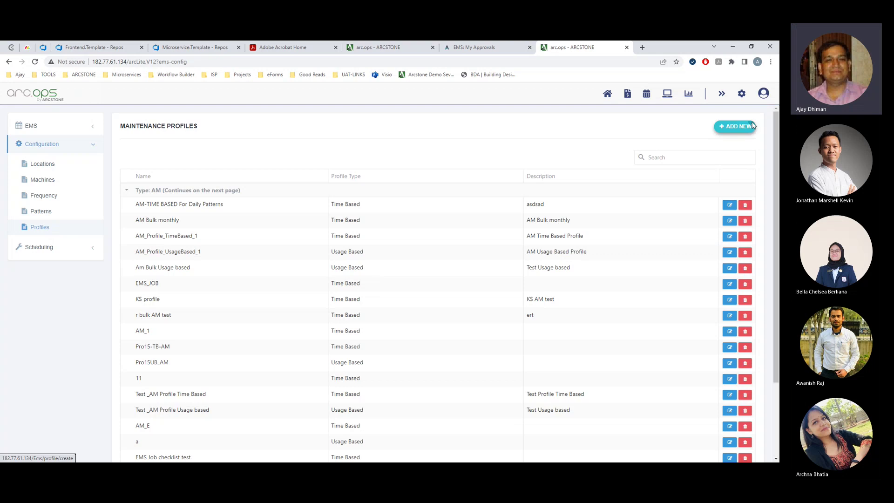
Step: Create and save a Usage Based PM maintenance profile named Time Based Torque Machine with the description test
{"action": "left_click", "coordinate": [726, 126]}
{"action": "left_click", "coordinate": [195, 171]}
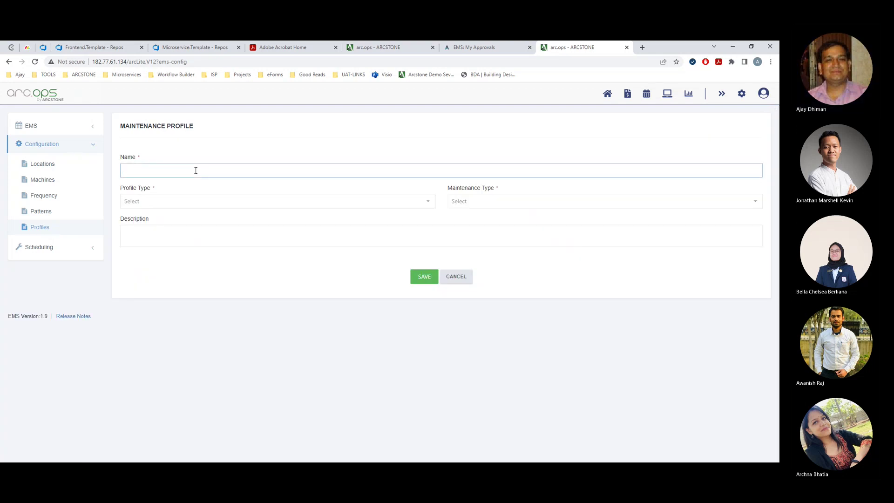
{"action": "type", "text": "Time Based Torque Machine"}
{"action": "left_click", "coordinate": [184, 199]}
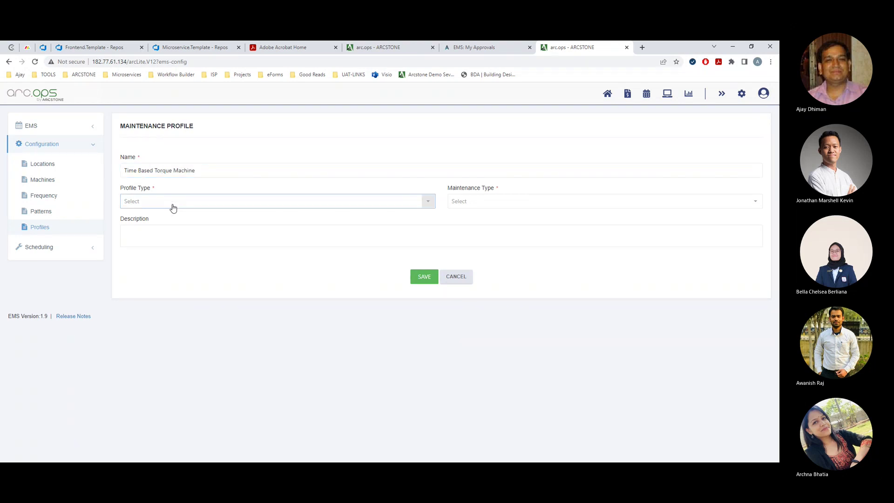
{"action": "left_click", "coordinate": [150, 229]}
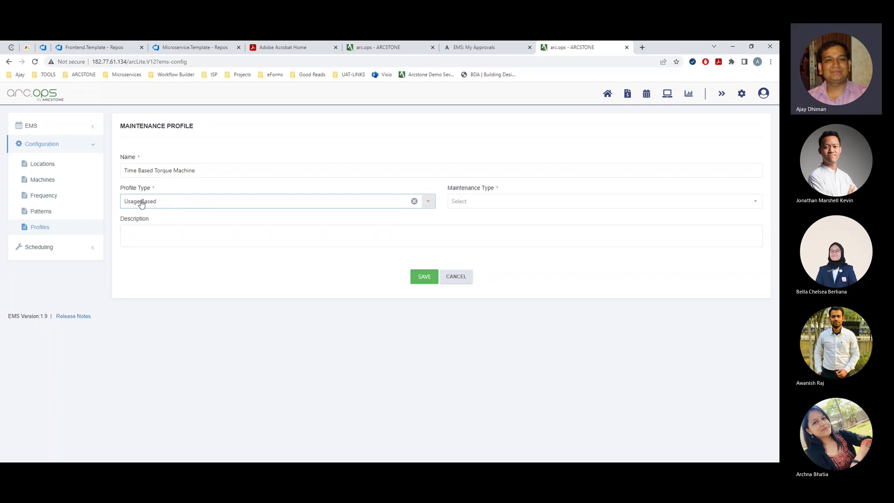
{"action": "left_click", "coordinate": [464, 205]}
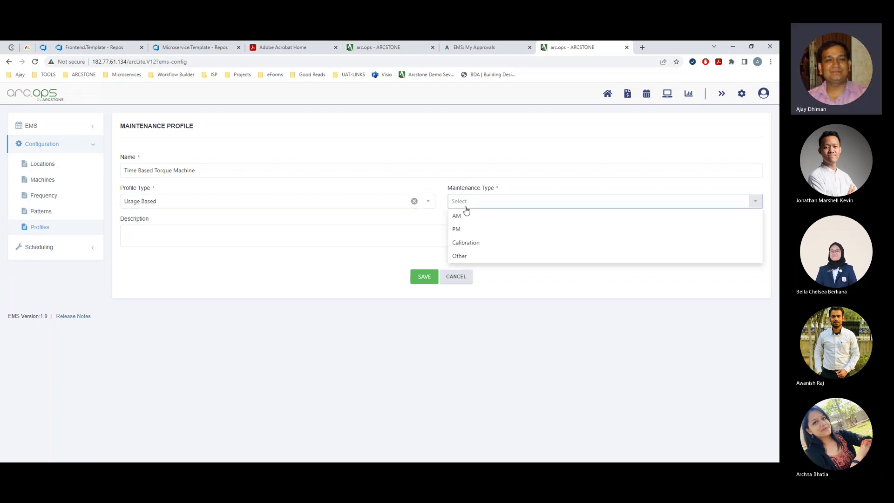
{"action": "left_click", "coordinate": [462, 233]}
{"action": "left_click", "coordinate": [195, 236]}
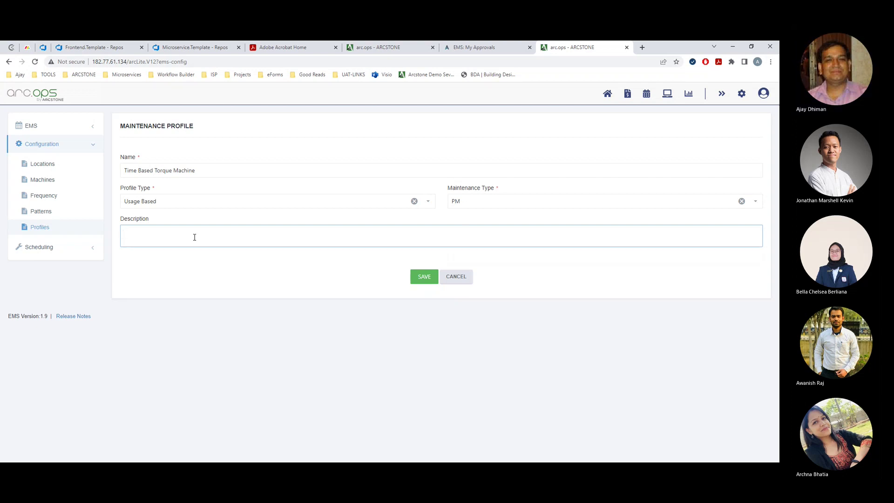
{"action": "type", "text": "test"}
{"action": "left_click", "coordinate": [426, 279]}
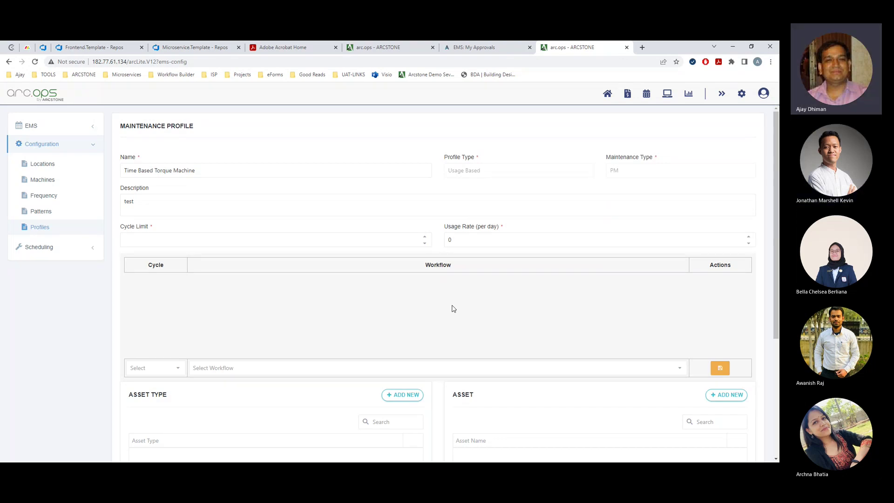
Step: Change the profile name to Usage Based Torque Machine
{"action": "left_click", "coordinate": [139, 171]}
{"action": "left_click_drag", "start_coordinate": [139, 171], "coordinate": [105, 175]}
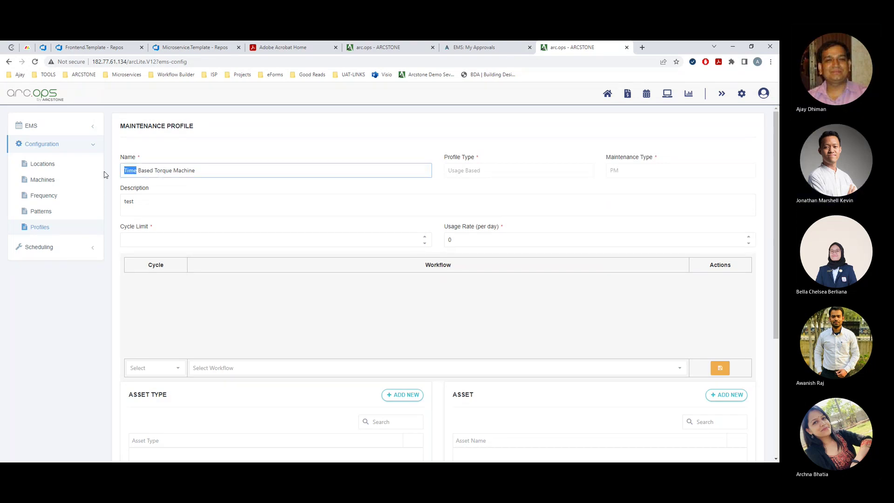
{"action": "type", "text": "Ua"}
{"action": "key", "text": "BackSpace"}
{"action": "type", "text": "sage"}
{"action": "left_click", "coordinate": [450, 173]}
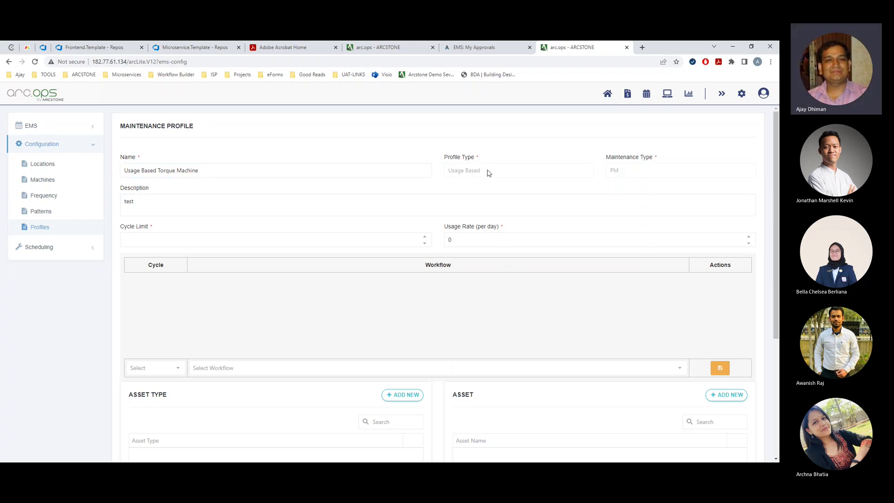
Step: Examine the profile form's description, cycle limit, usage rate, workflow and asset sections
{"action": "left_click", "coordinate": [205, 203]}
{"action": "left_click", "coordinate": [182, 244]}
{"action": "scroll", "coordinate": [282, 216], "scroll_direction": "down", "scroll_amount": 2}
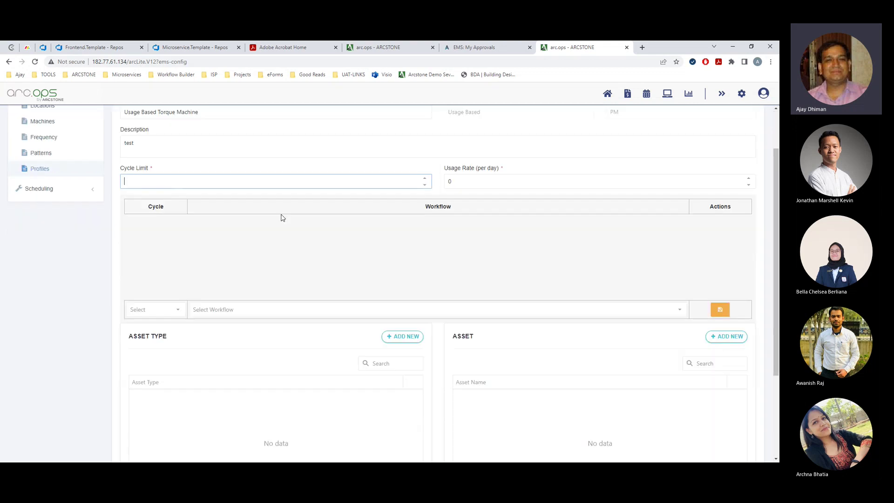
{"action": "scroll", "coordinate": [232, 227], "scroll_direction": "up", "scroll_amount": 2}
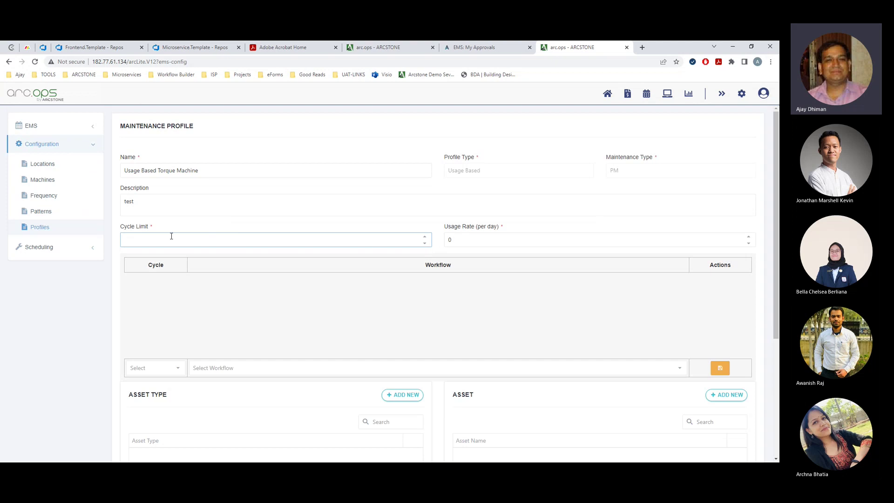
{"action": "left_click", "coordinate": [476, 242]}
{"action": "left_click", "coordinate": [253, 306]}
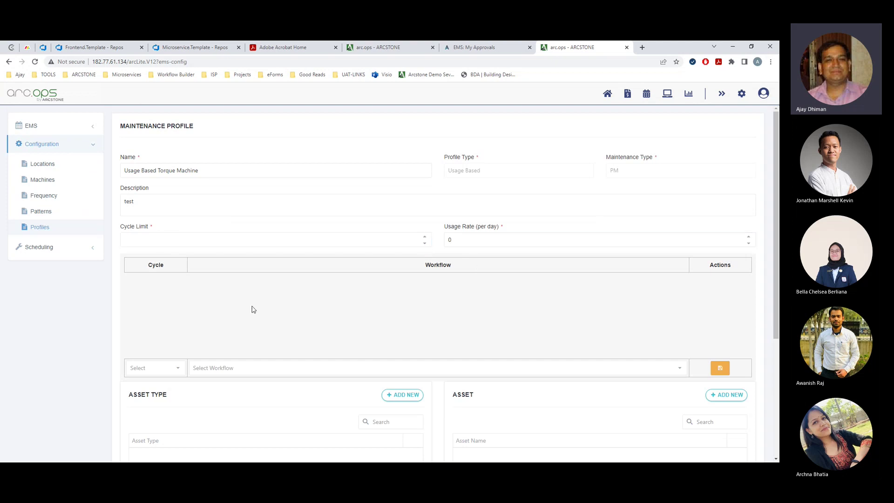
{"action": "scroll", "coordinate": [242, 307], "scroll_direction": "down", "scroll_amount": 3}
{"action": "scroll", "coordinate": [240, 306], "scroll_direction": "up", "scroll_amount": 3}
Step: Set the profile's cycle limit to 100 and its usage rate to 2 per day
{"action": "left_click", "coordinate": [159, 240]}
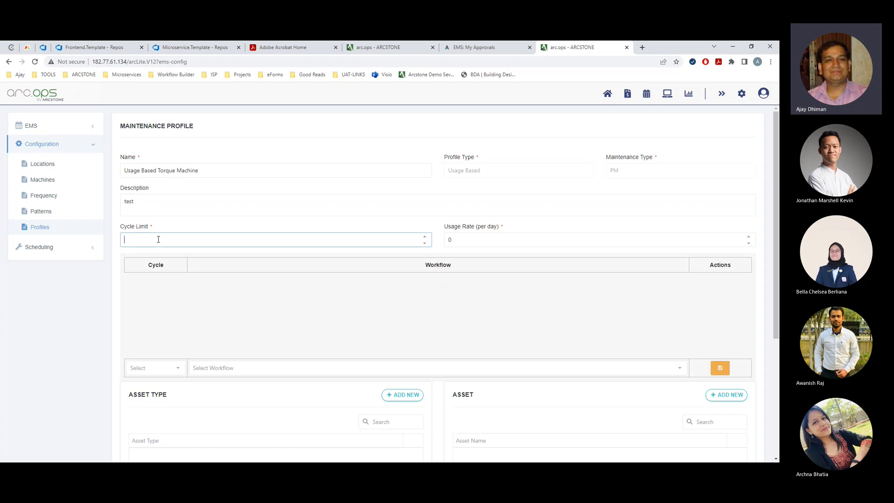
{"action": "type", "text": "100"}
{"action": "double_click", "coordinate": [448, 239]}
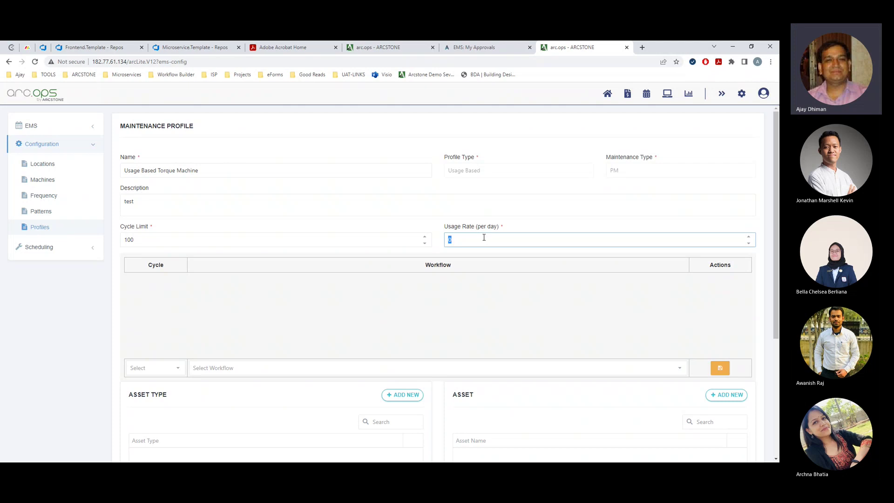
{"action": "type", "text": "2"}
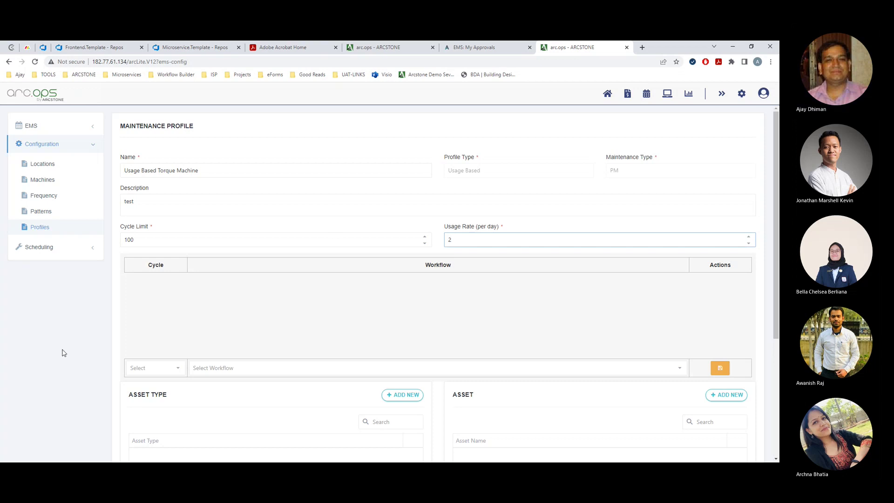
{"action": "left_click", "coordinate": [173, 321]}
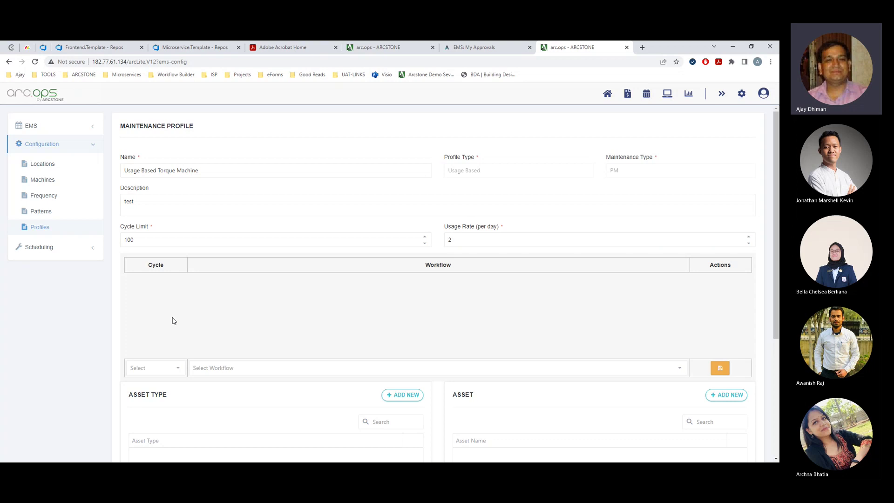
Step: Add the workflow _Test_WF_1AHnehARvkv as cycle 1 of the maintenance profile
{"action": "double_click", "coordinate": [450, 267]}
{"action": "left_click", "coordinate": [501, 265]}
{"action": "double_click", "coordinate": [154, 264]}
{"action": "left_click", "coordinate": [171, 266]}
{"action": "left_click", "coordinate": [145, 366]}
{"action": "left_click", "coordinate": [250, 368]}
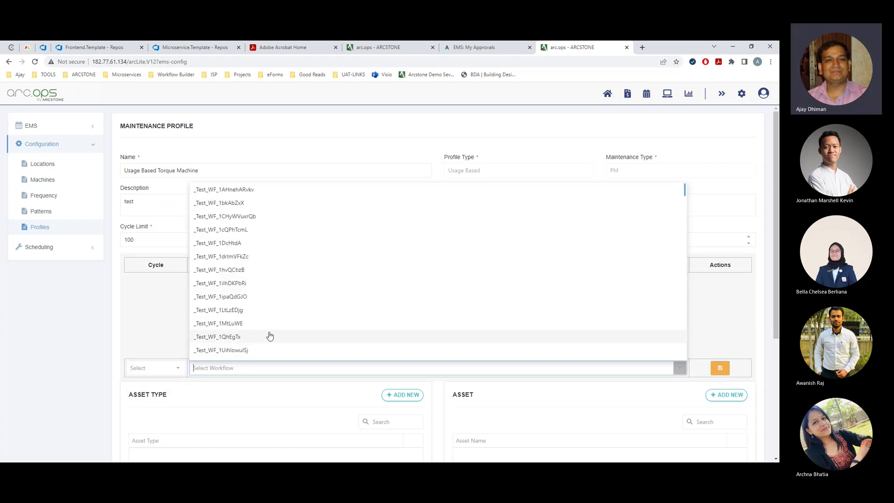
{"action": "left_click", "coordinate": [255, 190]}
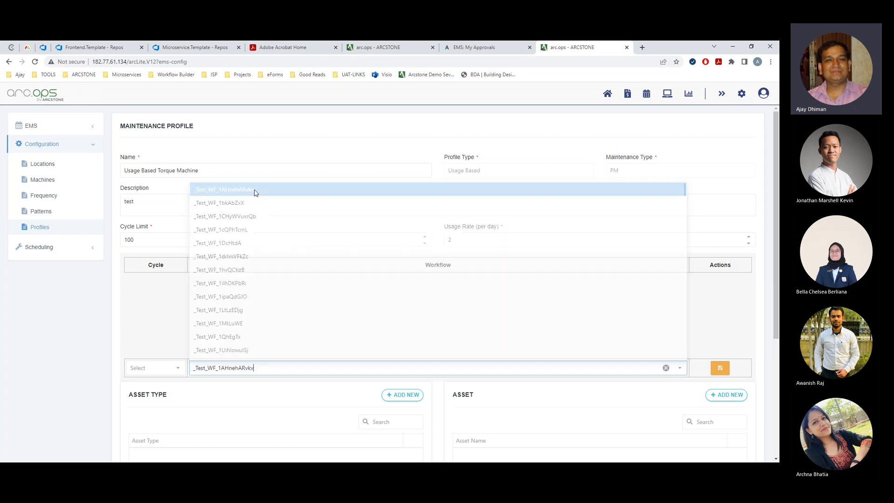
{"action": "left_click", "coordinate": [712, 373]}
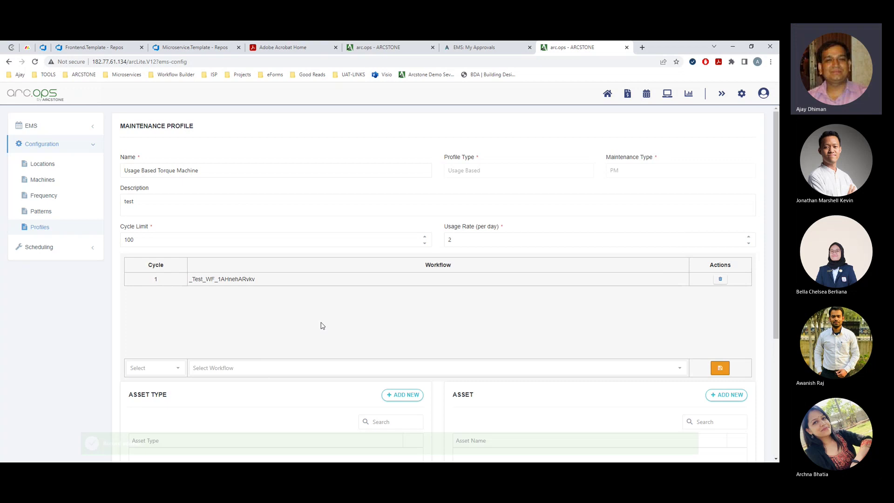
Step: Add the workflow _Test_WF_1AHnehARvkv as cycle 2 and _Test_WF_1CHyWVuxrQb as cycle 3
{"action": "left_click_drag", "start_coordinate": [272, 279], "coordinate": [193, 278]}
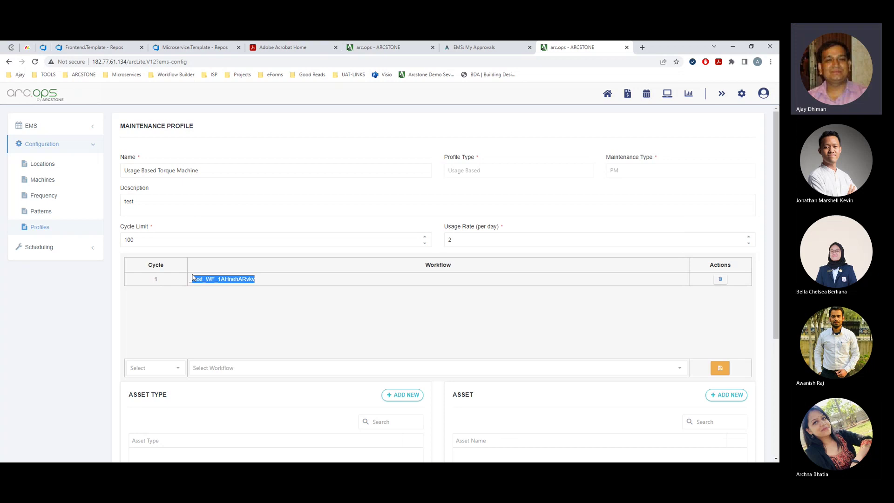
{"action": "left_click", "coordinate": [304, 367]}
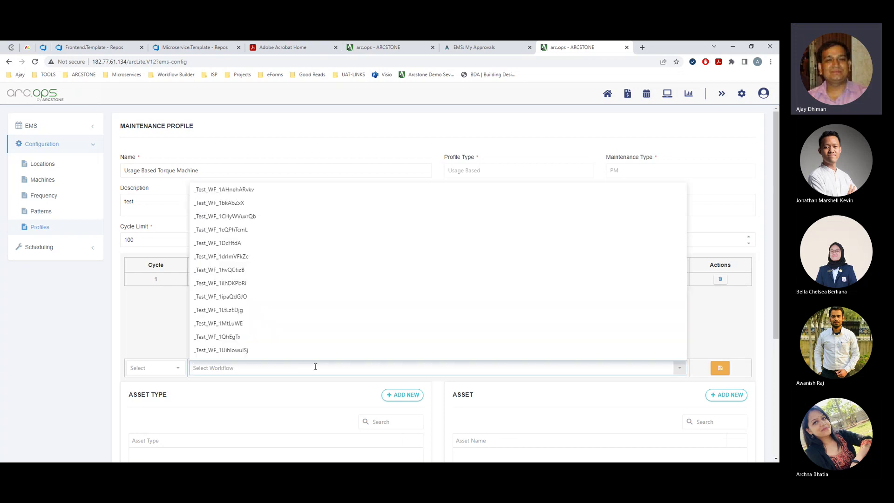
{"action": "left_click", "coordinate": [259, 190]}
{"action": "left_click", "coordinate": [720, 368]}
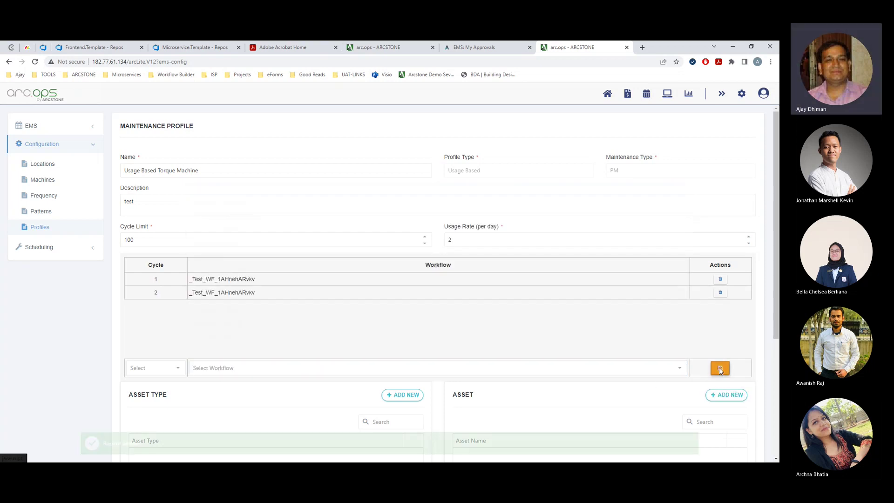
{"action": "left_click", "coordinate": [230, 367]}
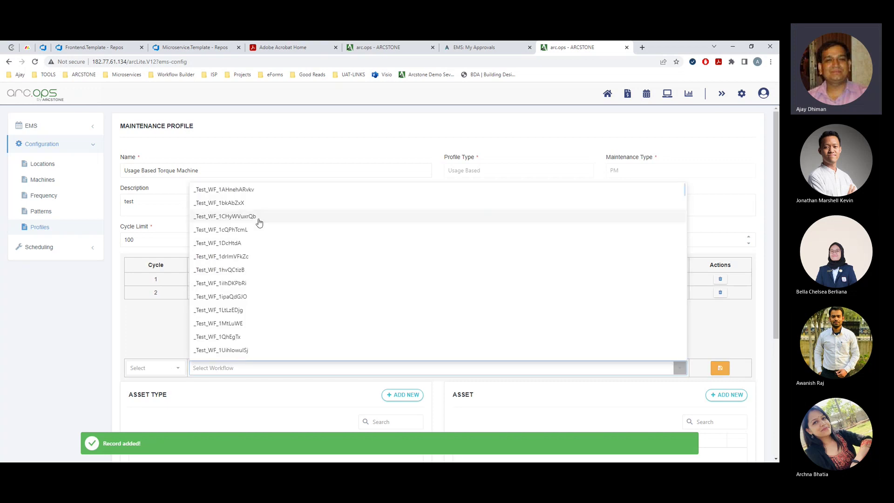
{"action": "left_click", "coordinate": [256, 216]}
{"action": "left_click", "coordinate": [719, 368]}
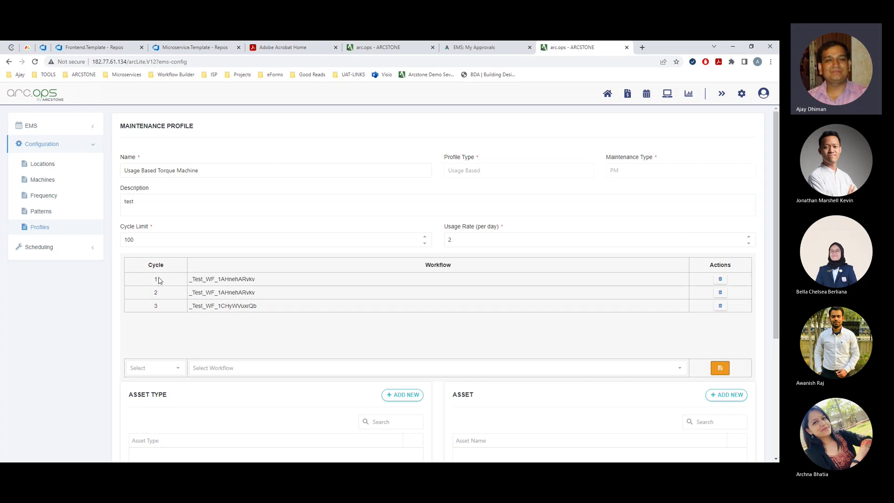
Step: Review the workflow assigned to each of the three cycles in the profile
{"action": "left_click_drag", "start_coordinate": [256, 278], "coordinate": [182, 280]}
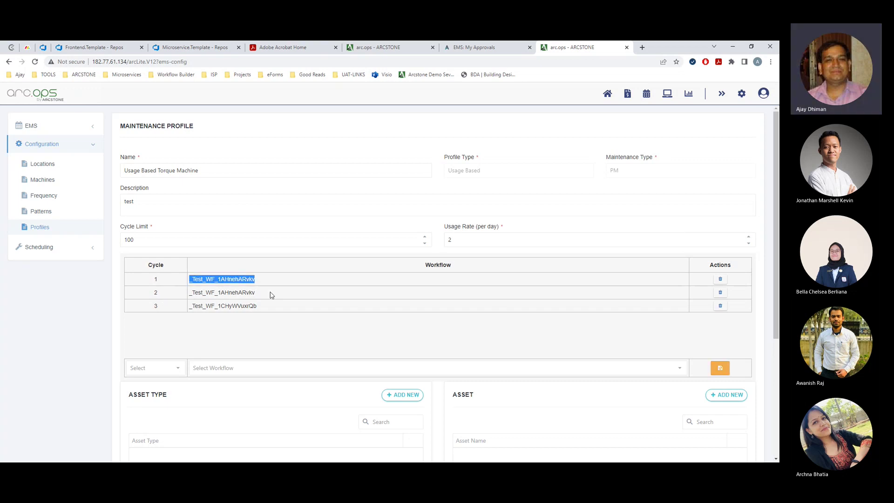
{"action": "left_click_drag", "start_coordinate": [272, 293], "coordinate": [155, 293]}
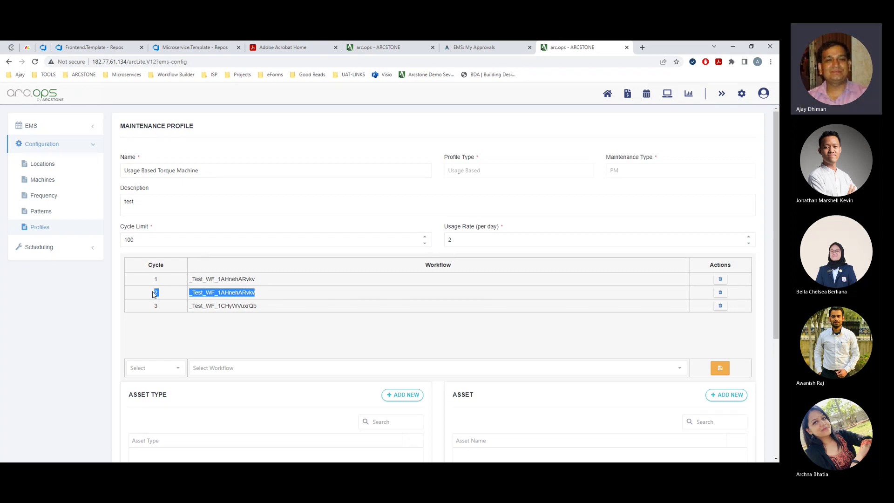
{"action": "left_click_drag", "start_coordinate": [153, 307], "coordinate": [265, 310]}
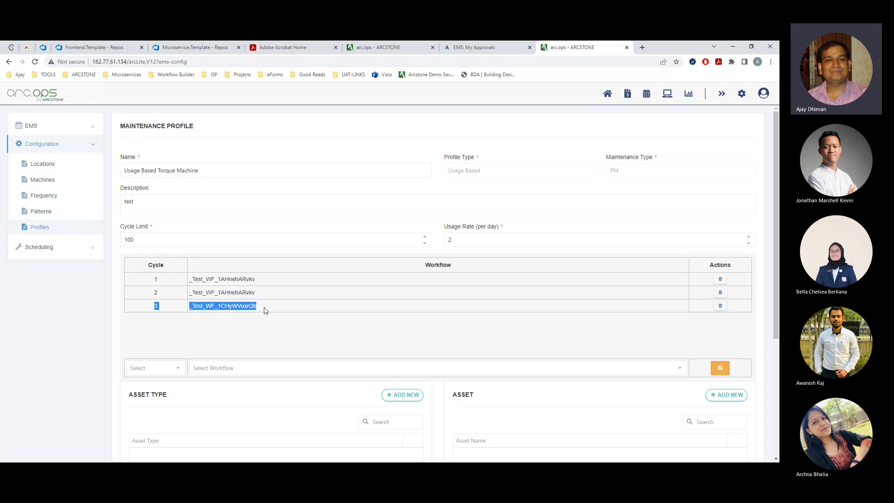
{"action": "left_click", "coordinate": [275, 309]}
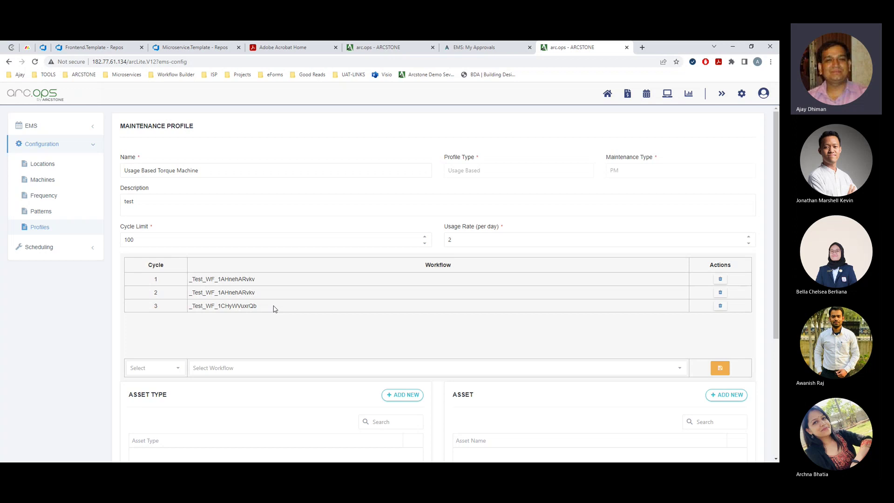
{"action": "left_click_drag", "start_coordinate": [152, 305], "coordinate": [268, 306]}
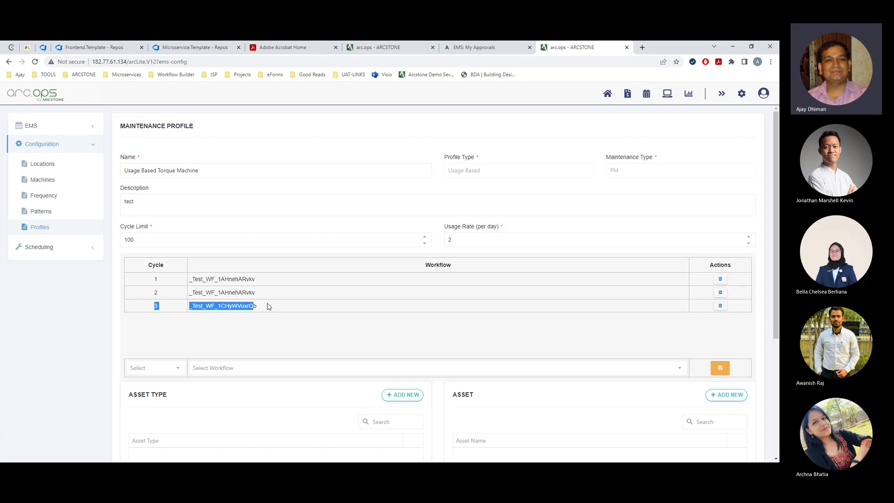
Step: Find the Torque Generator asset by searching for torqu and add it to the profile
{"action": "scroll", "coordinate": [279, 348], "scroll_direction": "down", "scroll_amount": 4}
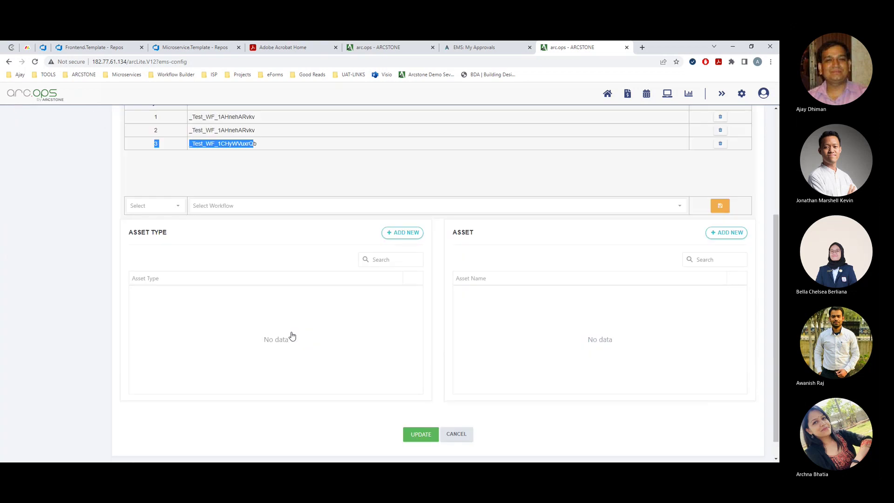
{"action": "scroll", "coordinate": [612, 291], "scroll_direction": "up", "scroll_amount": 3}
{"action": "left_click", "coordinate": [730, 360]}
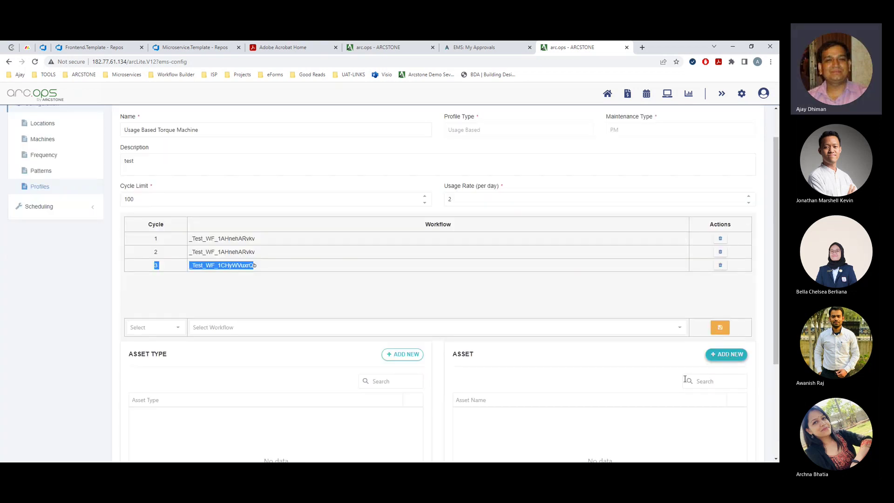
{"action": "left_click", "coordinate": [421, 187]}
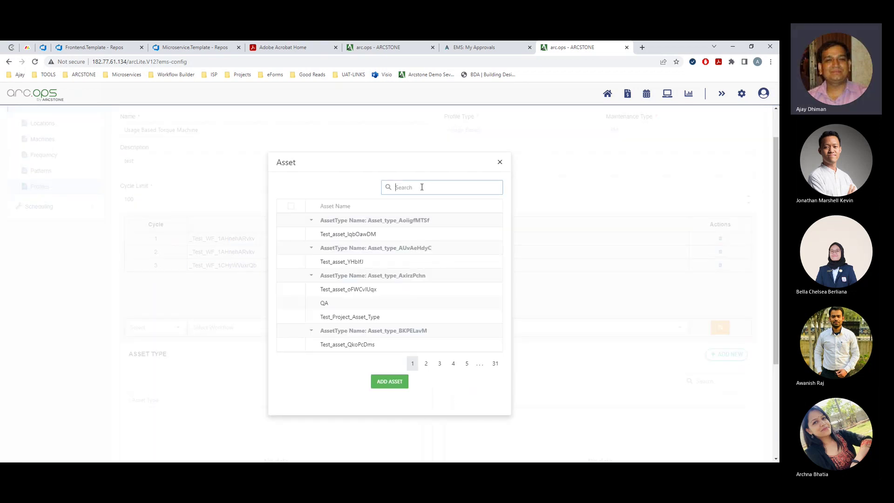
{"action": "type", "text": "torq"}
{"action": "key", "text": "BackSpace"}
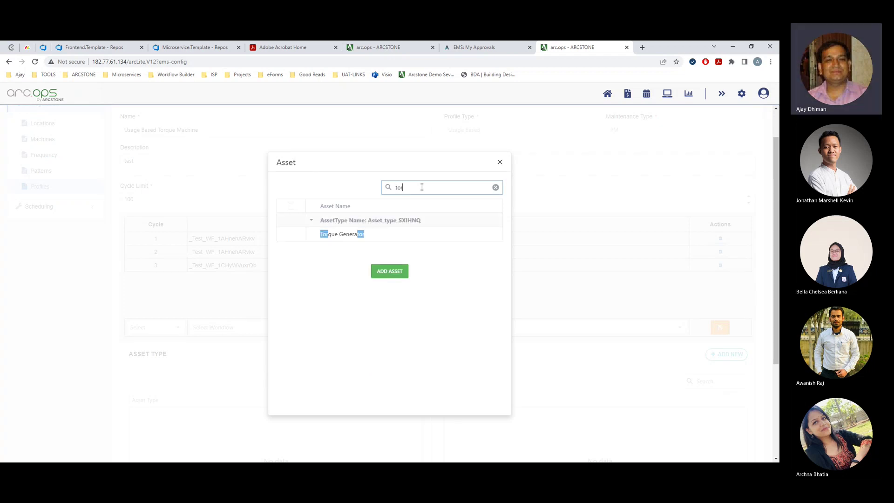
{"action": "type", "text": "qu"}
{"action": "left_click", "coordinate": [291, 235]}
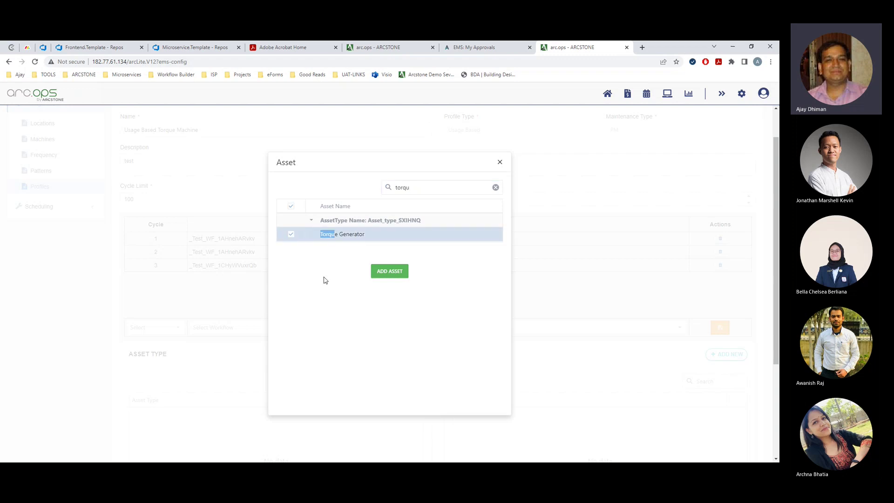
{"action": "left_click", "coordinate": [392, 275]}
Step: Set the profile's cycle limit to 10000 and its usage rate to 60 per day
{"action": "scroll", "coordinate": [372, 317], "scroll_direction": "down", "scroll_amount": 3}
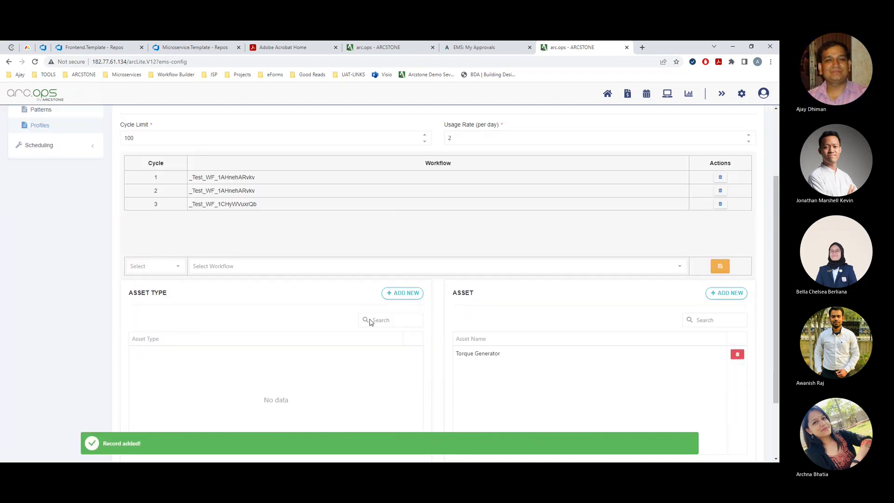
{"action": "scroll", "coordinate": [395, 326], "scroll_direction": "up", "scroll_amount": 4}
{"action": "scroll", "coordinate": [395, 326], "scroll_direction": "down", "scroll_amount": 3}
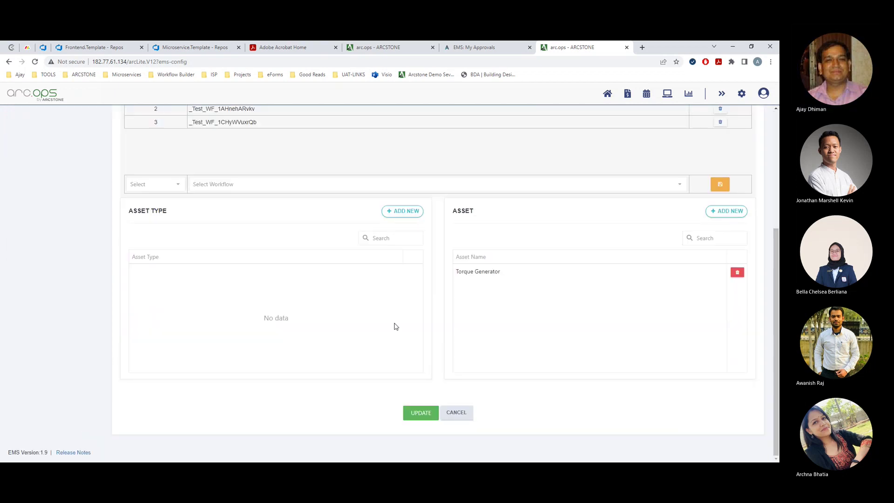
{"action": "scroll", "coordinate": [393, 326], "scroll_direction": "up", "scroll_amount": 3}
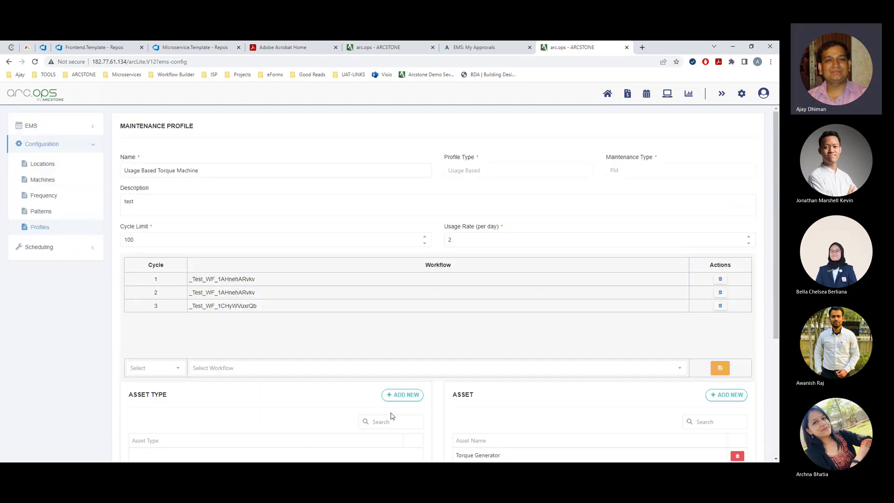
{"action": "scroll", "coordinate": [391, 413], "scroll_direction": "down", "scroll_amount": 3}
{"action": "scroll", "coordinate": [389, 412], "scroll_direction": "up", "scroll_amount": 3}
{"action": "left_click_drag", "start_coordinate": [139, 239], "coordinate": [107, 239]}
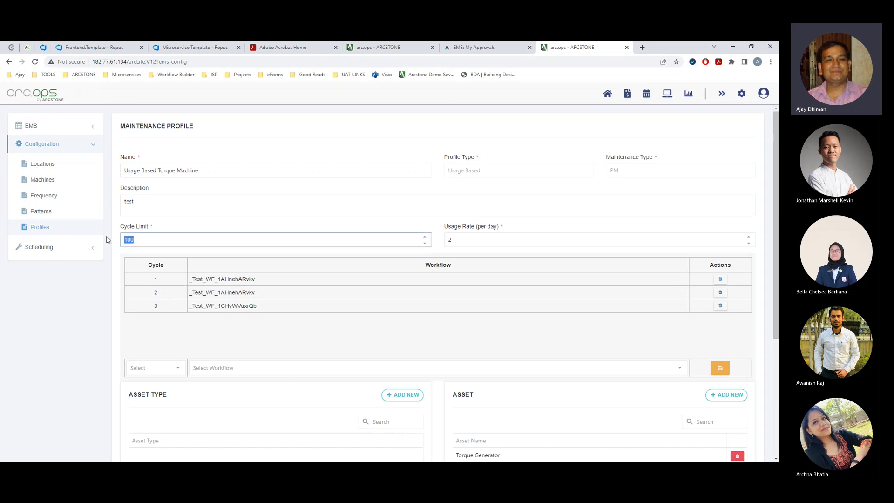
{"action": "type", "text": "10000"}
{"action": "double_click", "coordinate": [450, 239]}
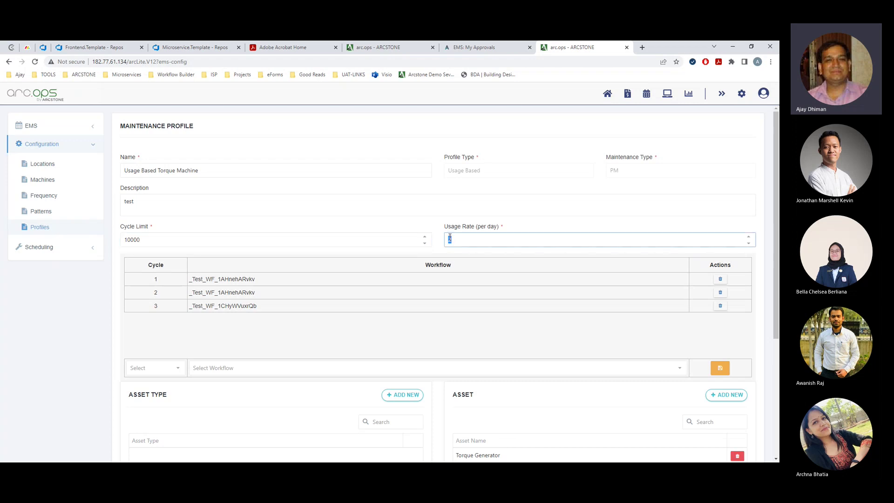
{"action": "type", "text": "00"}
{"action": "key", "text": "BackSpace"}
{"action": "type", "text": "60"}
{"action": "scroll", "coordinate": [431, 298], "scroll_direction": "down", "scroll_amount": 3}
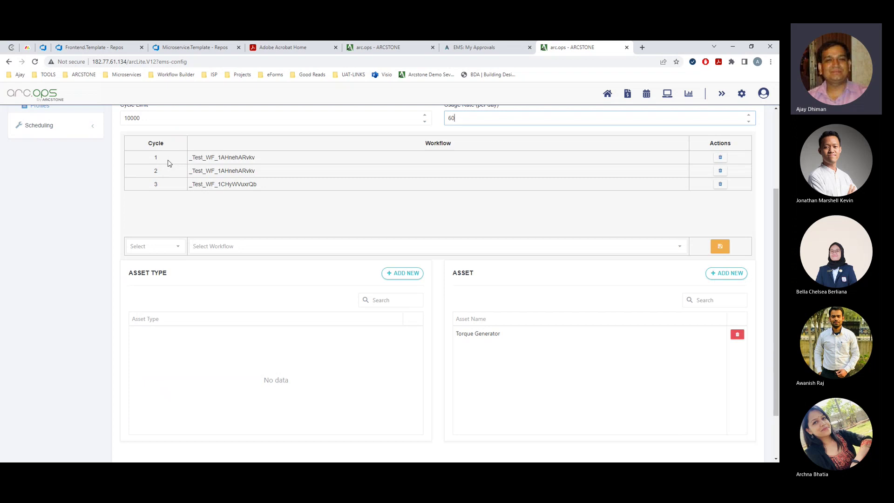
{"action": "left_click", "coordinate": [325, 190]}
Step: Set the cycle limit to 50 and the usage rate to 2 per day, and update the profile
{"action": "scroll", "coordinate": [327, 188], "scroll_direction": "up", "scroll_amount": 2}
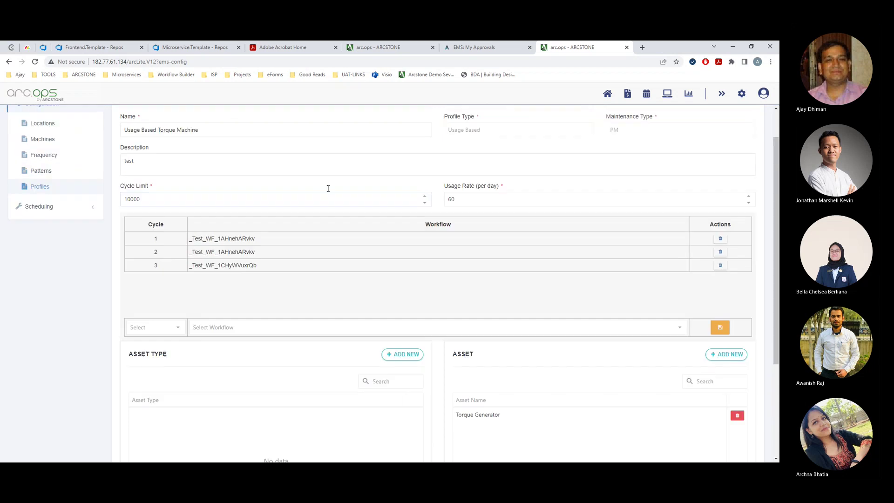
{"action": "left_click_drag", "start_coordinate": [196, 201], "coordinate": [108, 196]}
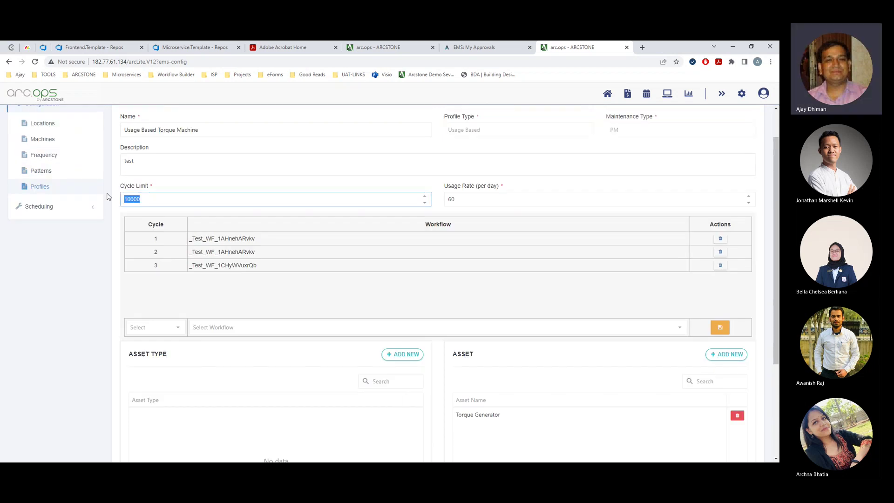
{"action": "type", "text": "50"}
{"action": "key", "text": "Tab"}
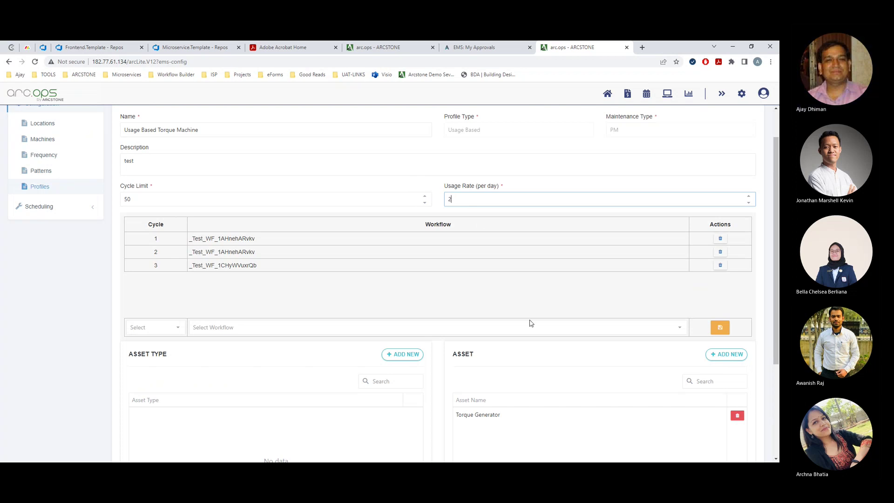
{"action": "scroll", "coordinate": [472, 311], "scroll_direction": "down", "scroll_amount": 3}
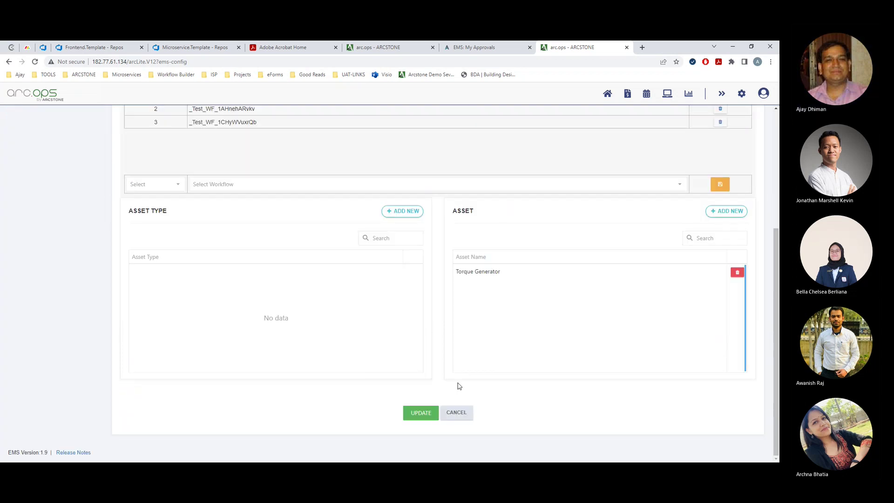
{"action": "left_click", "coordinate": [421, 412]}
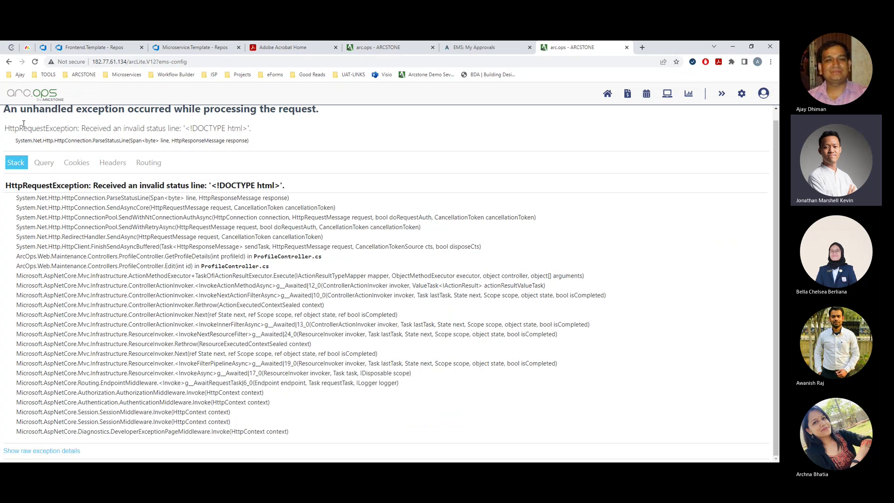
Step: Reload the page, search the maintenance profiles for usage, and open the Usage Based Torque Machine profile for editing
{"action": "left_click", "coordinate": [35, 62]}
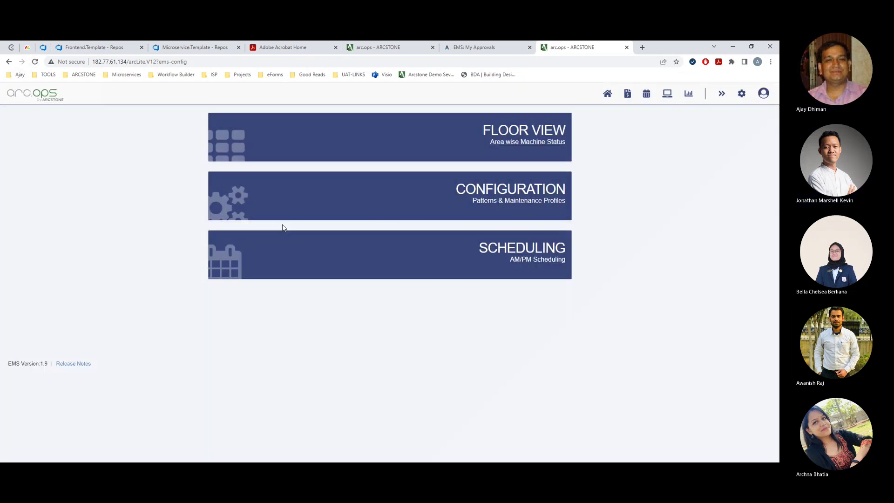
{"action": "left_click", "coordinate": [512, 201]}
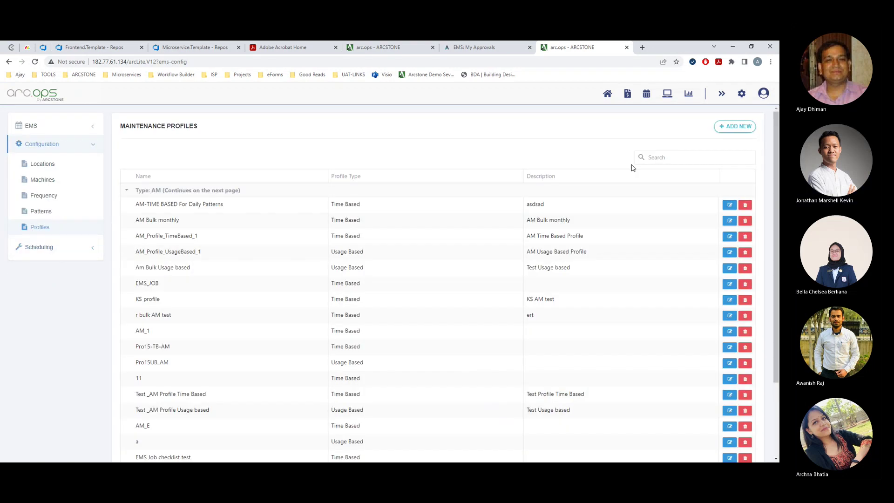
{"action": "left_click", "coordinate": [690, 157]}
{"action": "type", "text": "usag"}
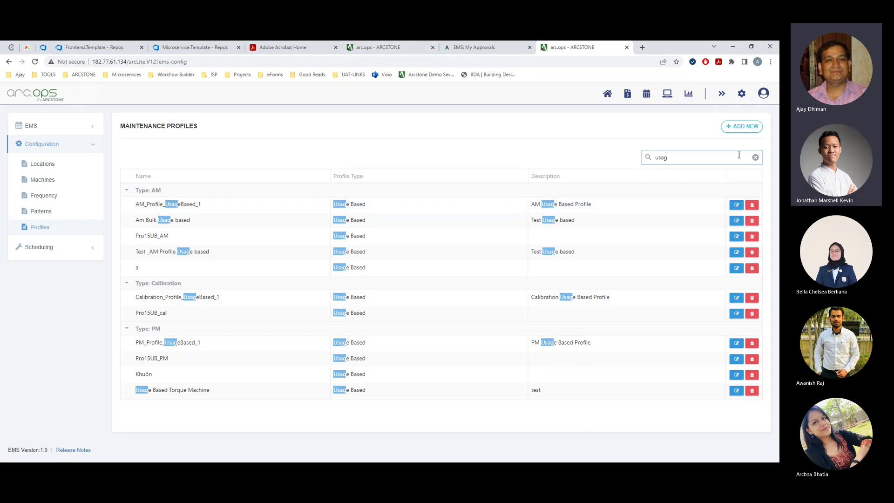
{"action": "key", "text": "BackSpace"}
{"action": "key", "text": "BackSpace"}
{"action": "key", "text": "BackSpace"}
{"action": "key", "text": "BackSpace"}
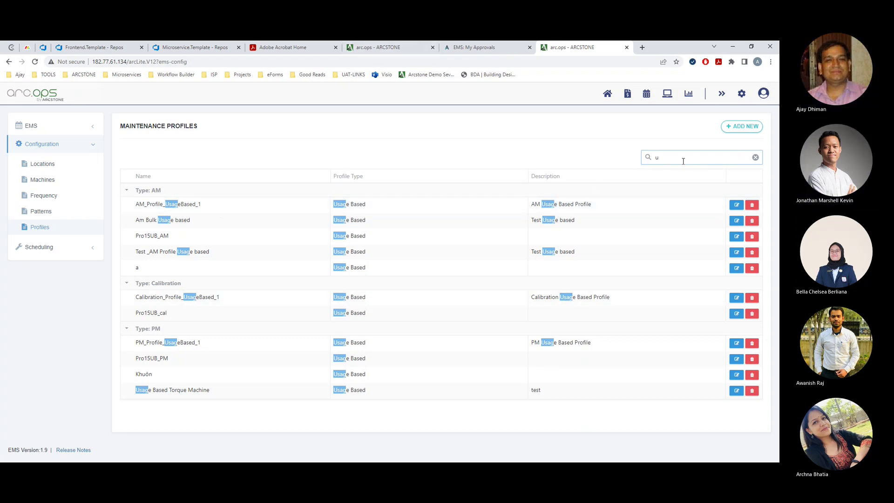
{"action": "type", "text": "usage"}
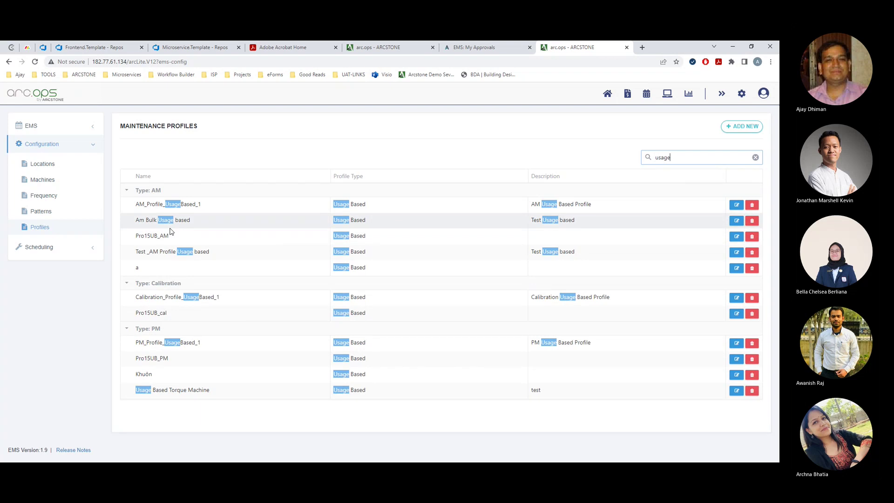
{"action": "left_click", "coordinate": [736, 391]}
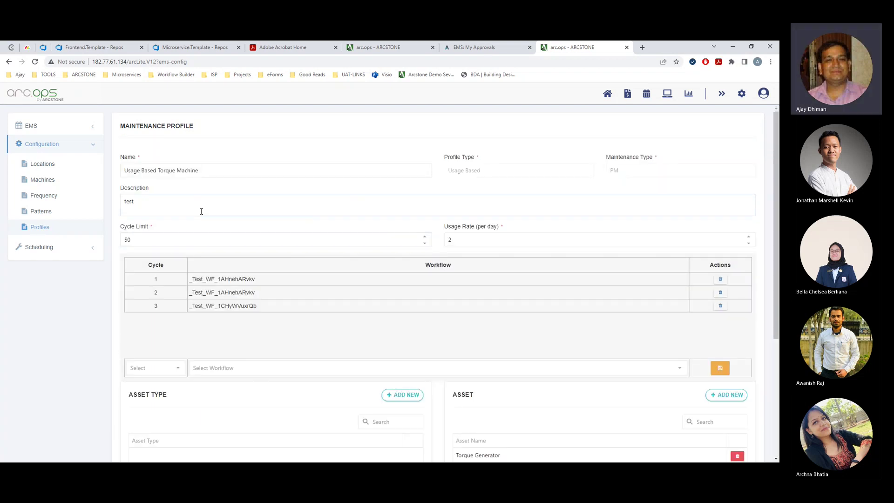
Step: Set the profile's cycle limit to 10000 and its usage rate to 1000 per day
{"action": "left_click_drag", "start_coordinate": [141, 239], "coordinate": [93, 240]}
{"action": "type", "text": "10000"}
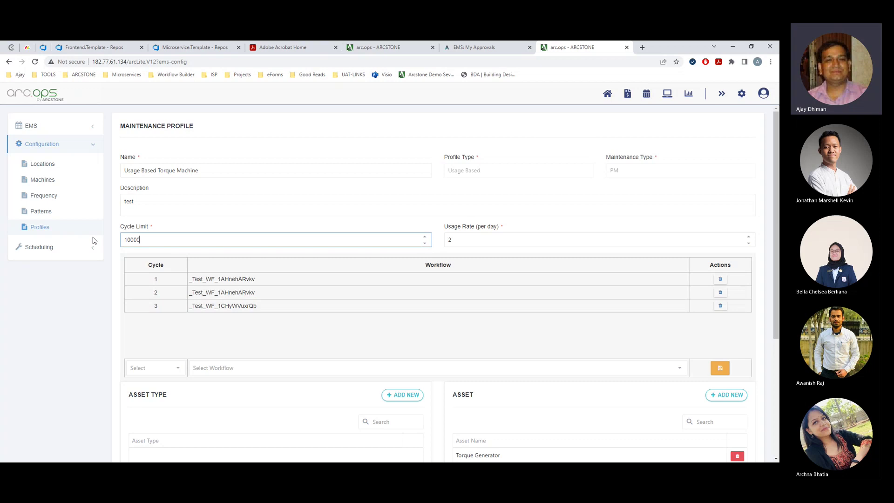
{"action": "key", "text": "Tab"}
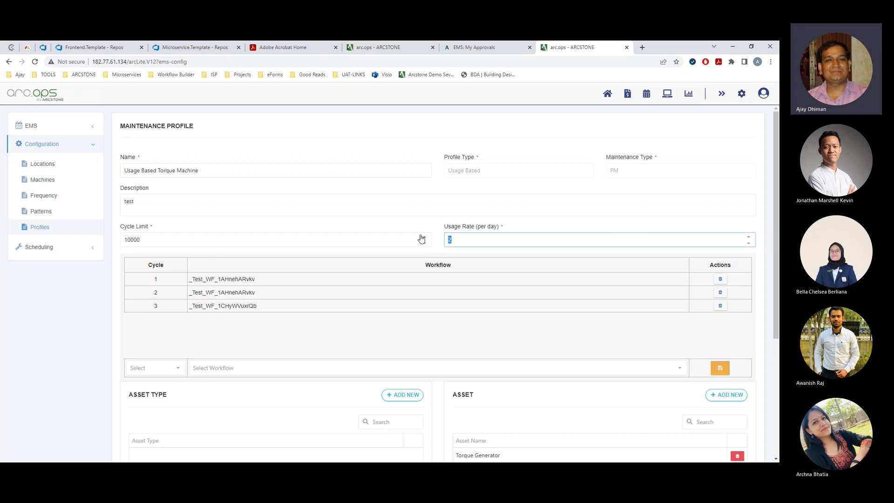
{"action": "type", "text": "1000"}
{"action": "left_click", "coordinate": [345, 147]}
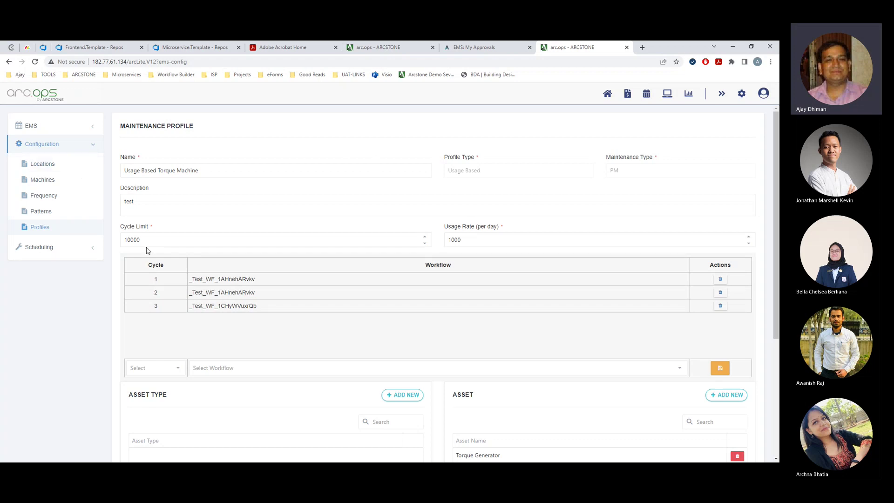
{"action": "left_click_drag", "start_coordinate": [138, 240], "coordinate": [120, 242]}
{"action": "left_click_drag", "start_coordinate": [463, 240], "coordinate": [443, 241]}
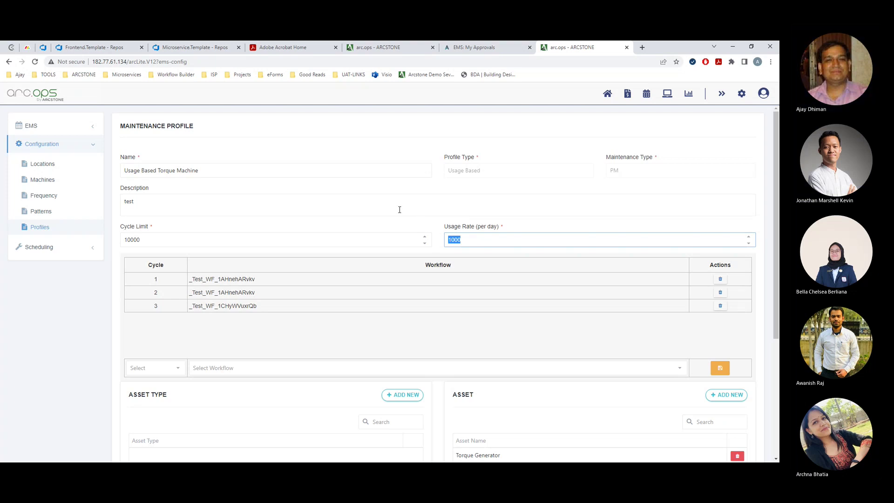
{"action": "left_click", "coordinate": [479, 241]}
{"action": "scroll", "coordinate": [252, 239], "scroll_direction": "down", "scroll_amount": 4}
{"action": "scroll", "coordinate": [248, 237], "scroll_direction": "up", "scroll_amount": 4}
Step: Start a new PM schedule and select the Torque Generator asset by searching the asset list for Tor
{"action": "left_click", "coordinate": [49, 228]}
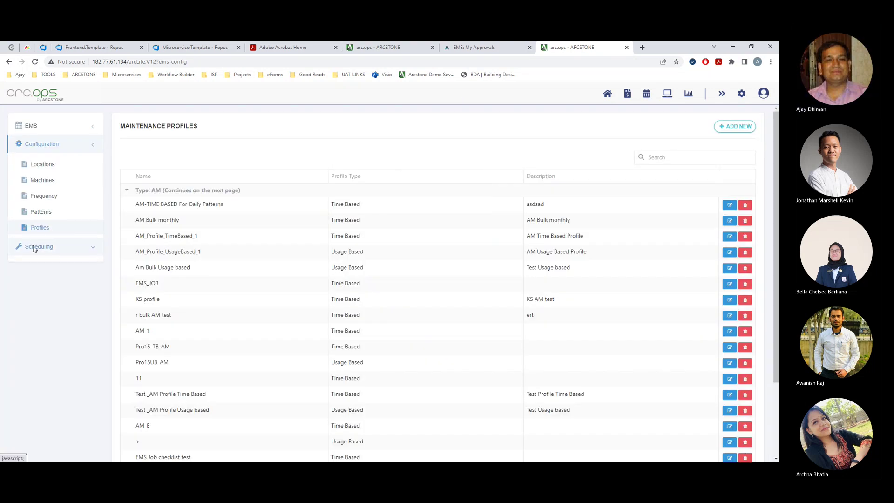
{"action": "left_click", "coordinate": [61, 247]}
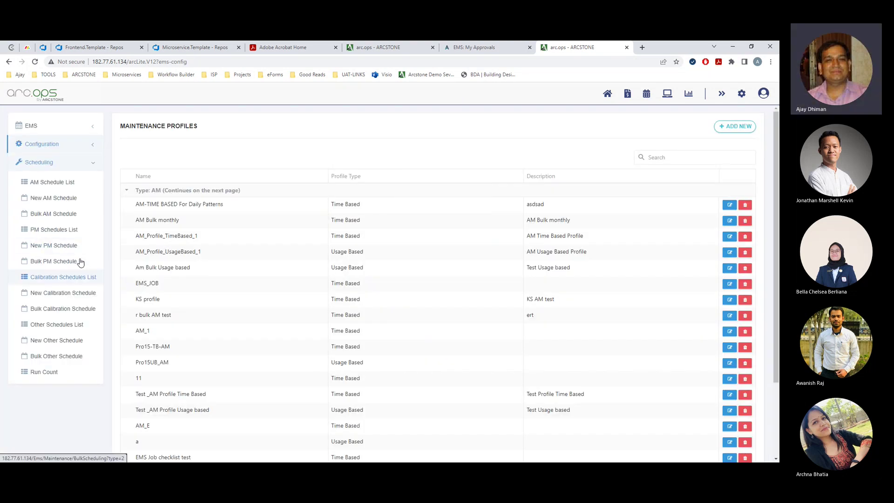
{"action": "left_click", "coordinate": [54, 232]}
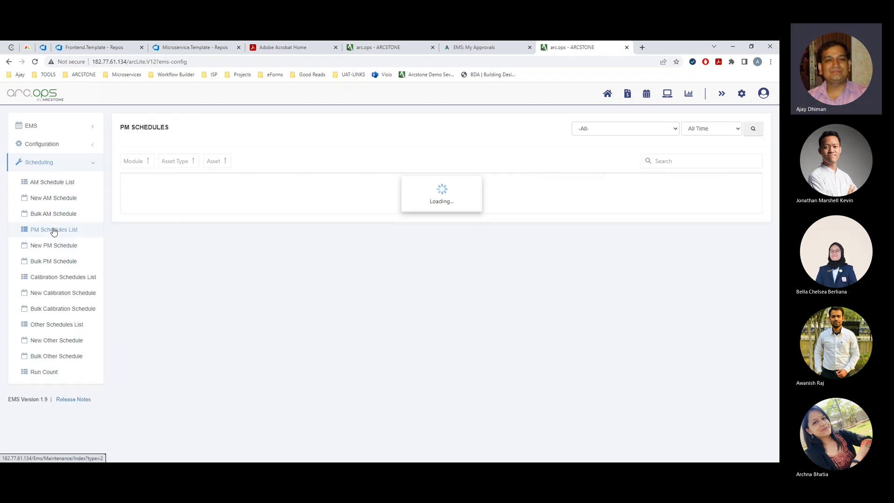
{"action": "left_click", "coordinate": [51, 246]}
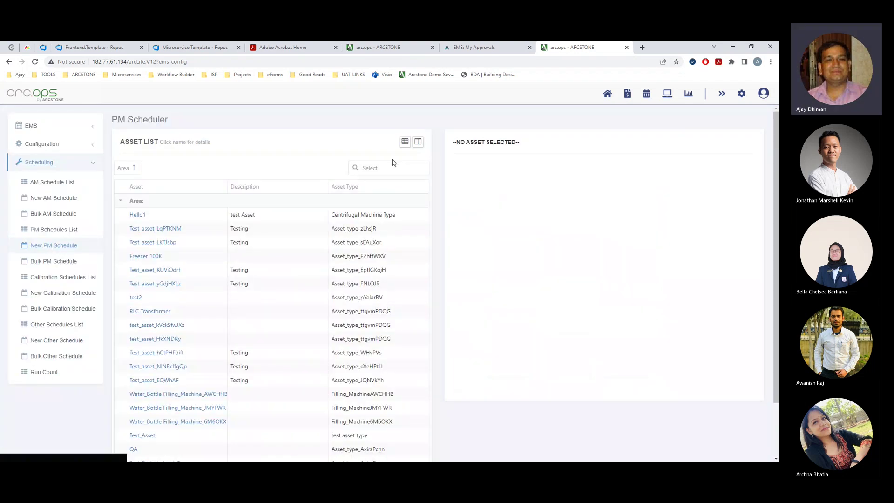
{"action": "left_click", "coordinate": [375, 168]}
{"action": "type", "text": "T"}
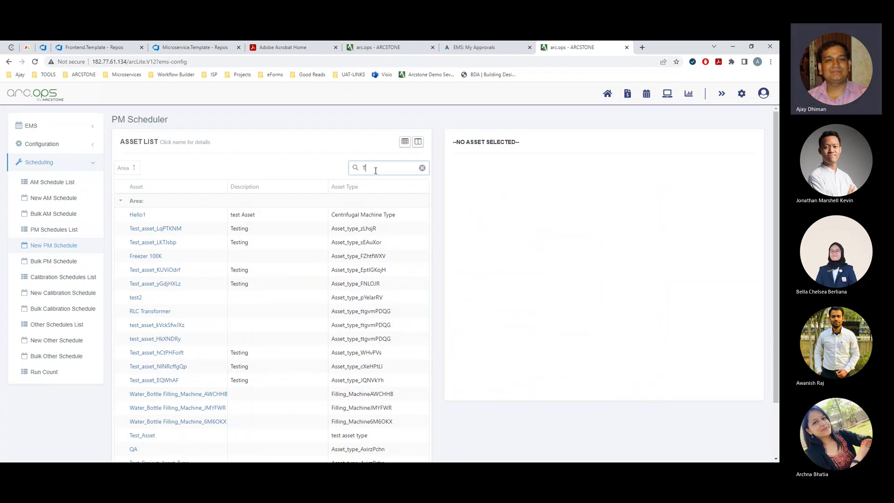
{"action": "type", "text": "or"}
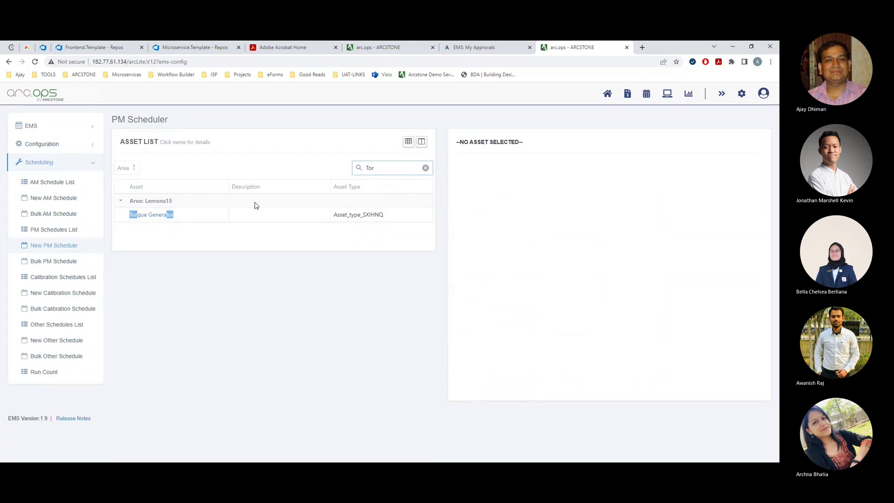
{"action": "left_click", "coordinate": [162, 215]}
Step: Choose usage recursive by profile maintenance for the asset and assign the Usage Based Torque Machine profile
{"action": "left_click", "coordinate": [666, 175]}
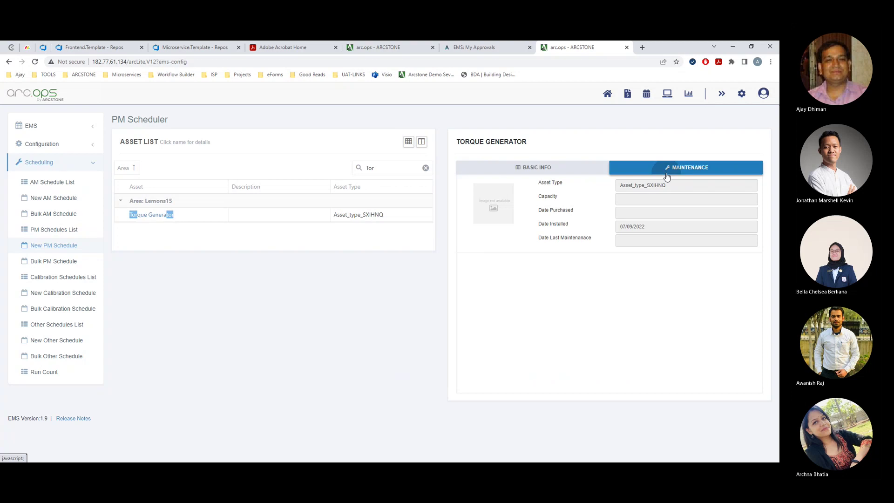
{"action": "left_click", "coordinate": [577, 196]}
{"action": "left_click", "coordinate": [636, 200]}
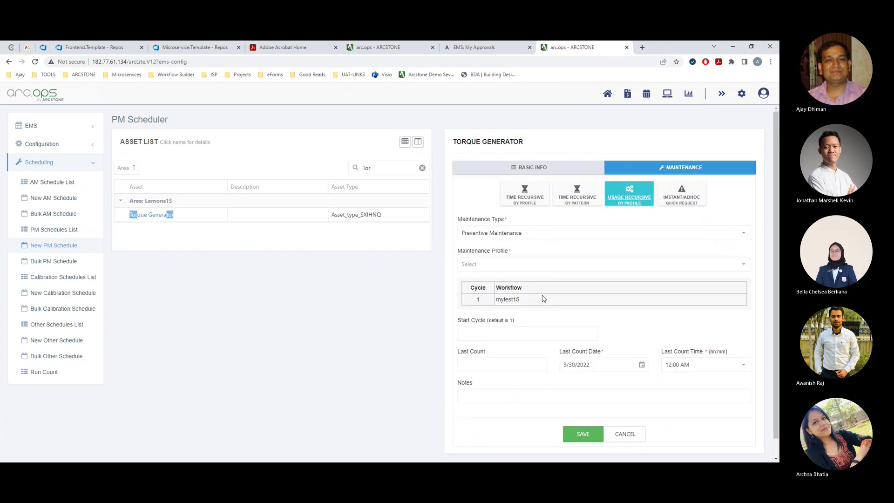
{"action": "left_click", "coordinate": [482, 264]}
{"action": "left_click", "coordinate": [496, 292]}
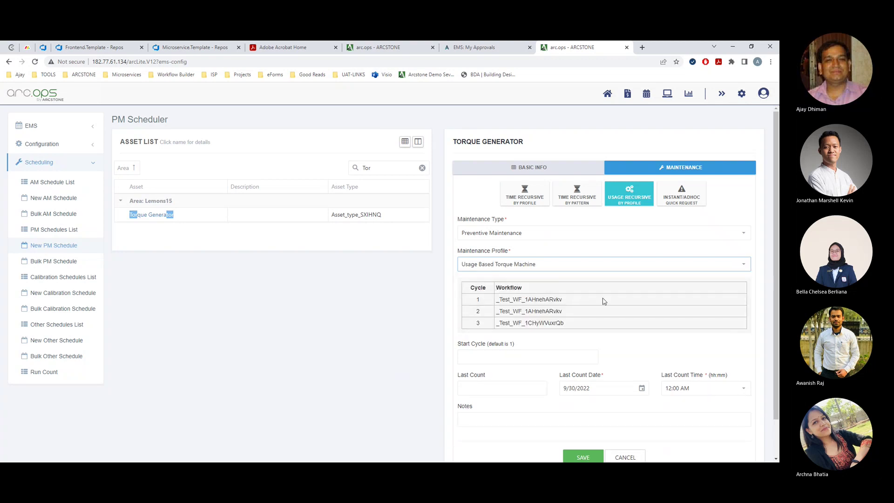
Step: Set the schedule's start cycle to 3
{"action": "scroll", "coordinate": [524, 269], "scroll_direction": "down", "scroll_amount": 1}
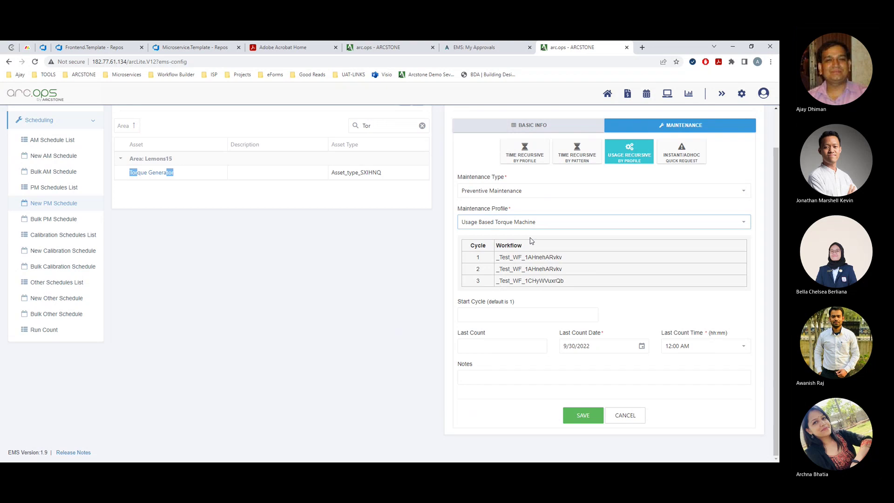
{"action": "left_click", "coordinate": [496, 314]}
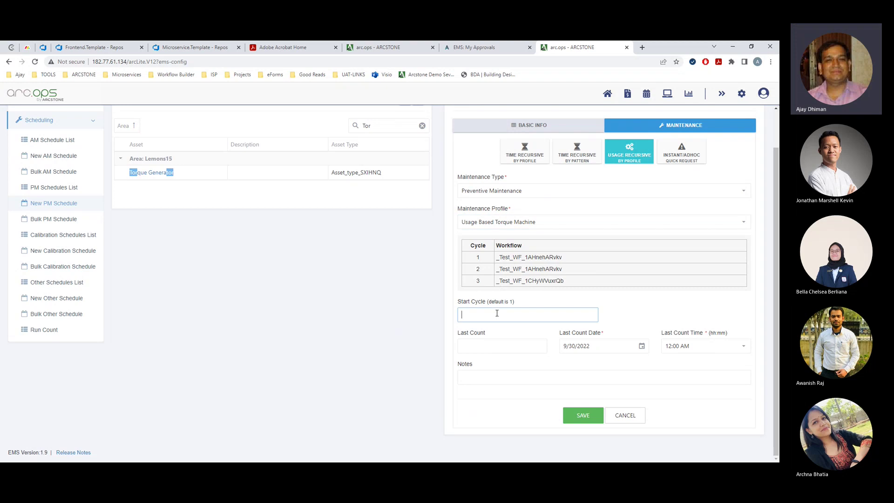
{"action": "left_click", "coordinate": [644, 313]}
{"action": "left_click_drag", "start_coordinate": [454, 302], "coordinate": [534, 301]}
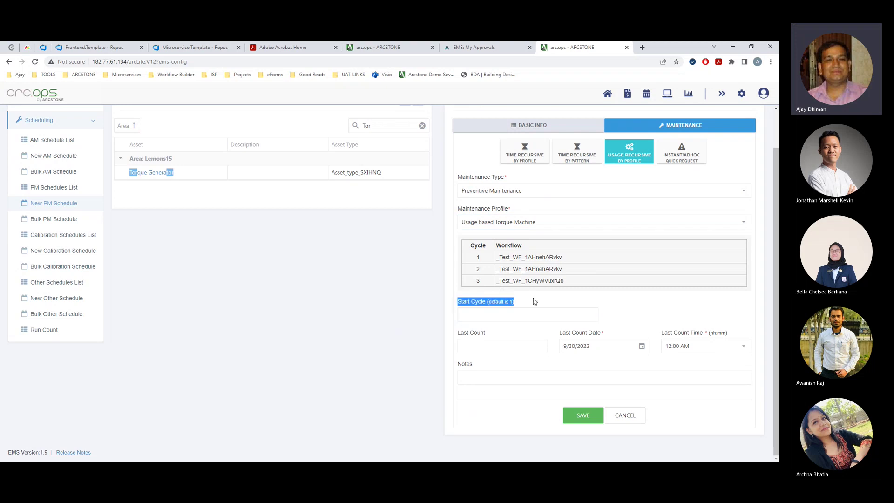
{"action": "left_click", "coordinate": [535, 301]}
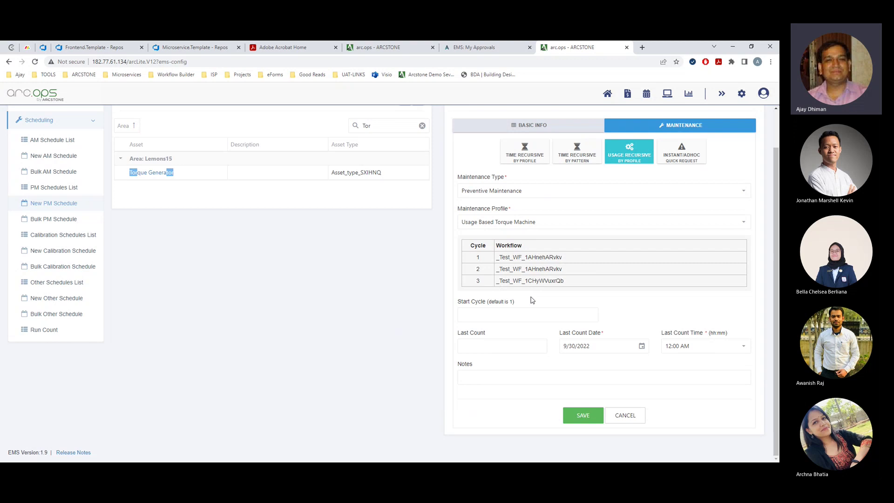
{"action": "left_click", "coordinate": [487, 313]}
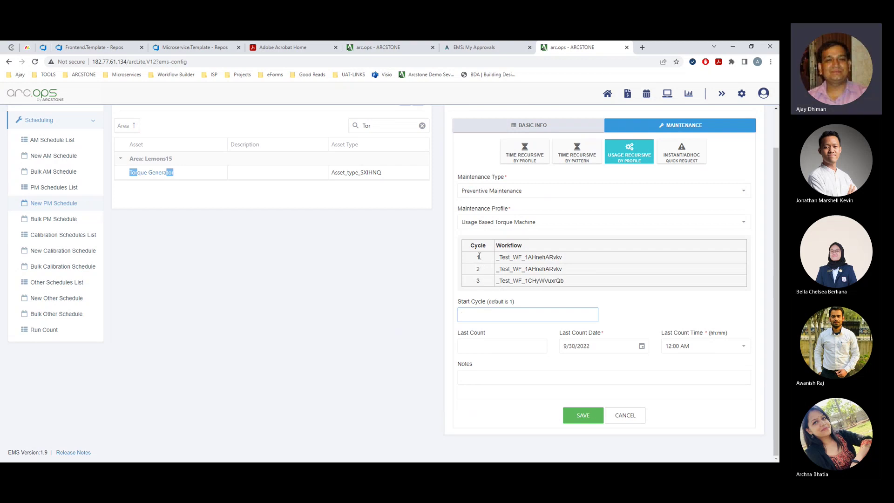
{"action": "left_click", "coordinate": [477, 272]}
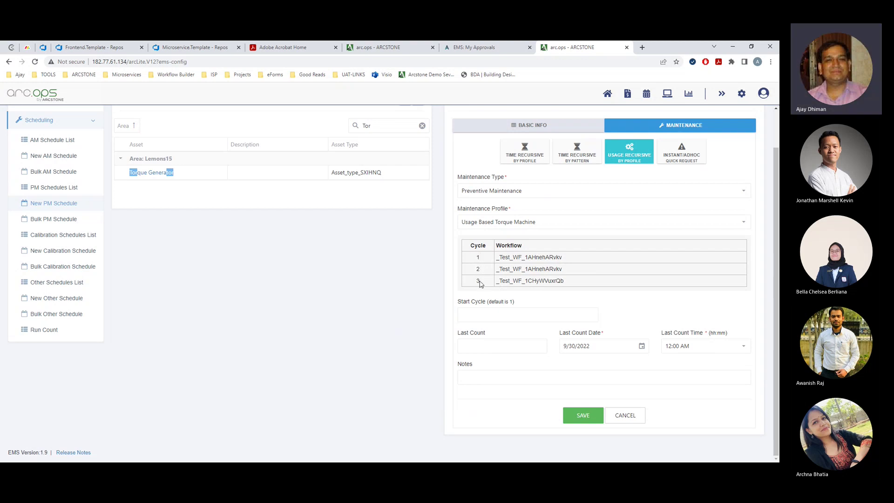
{"action": "left_click_drag", "start_coordinate": [480, 281], "coordinate": [574, 282]}
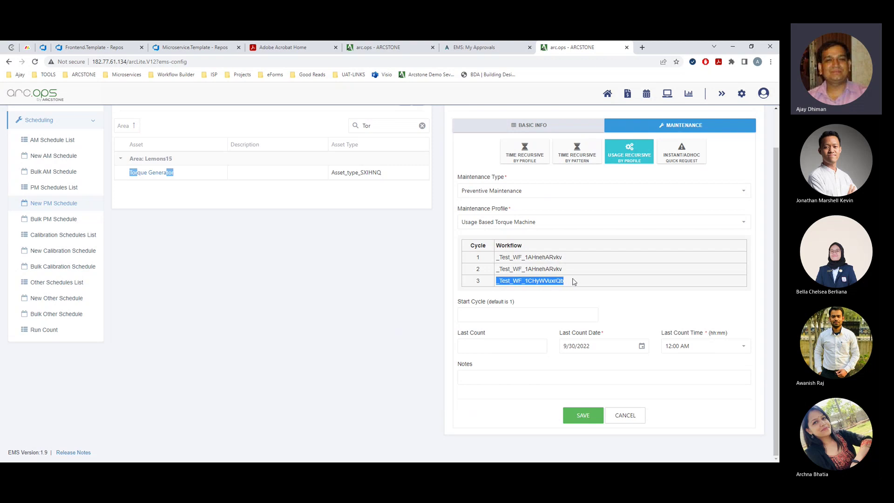
{"action": "left_click", "coordinate": [478, 311]}
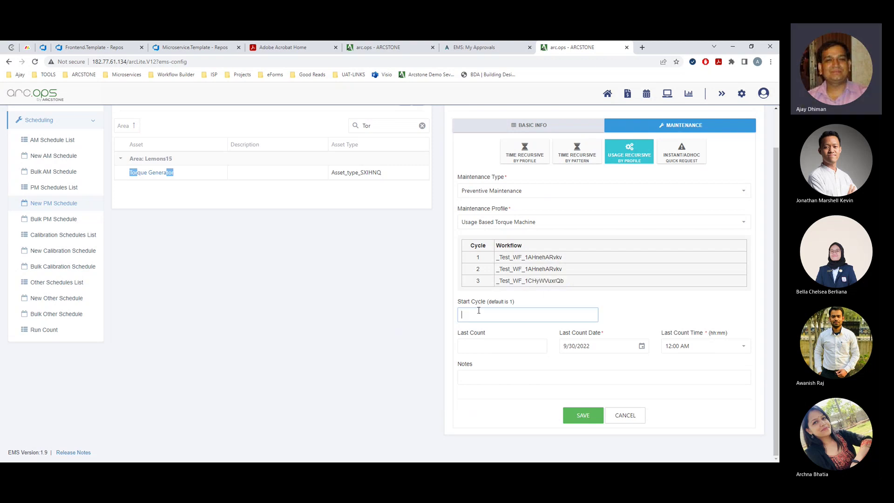
{"action": "type", "text": "3"}
Step: Review which workflow in the profile's cycle table belongs to the entered start cycle
{"action": "left_click_drag", "start_coordinate": [477, 281], "coordinate": [588, 282]}
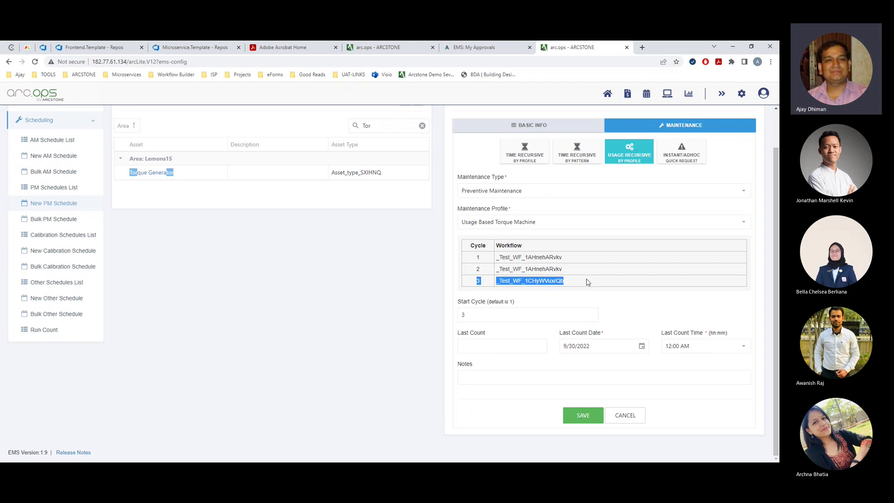
{"action": "left_click", "coordinate": [499, 285]}
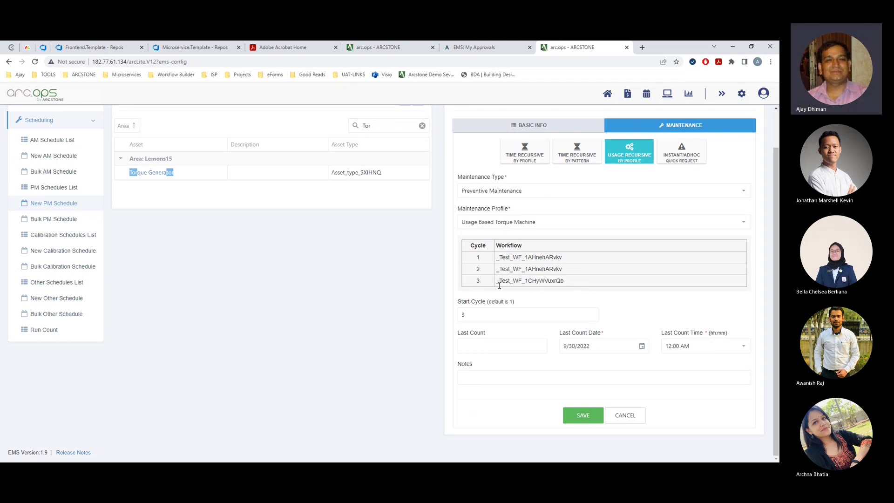
{"action": "left_click", "coordinate": [473, 313]}
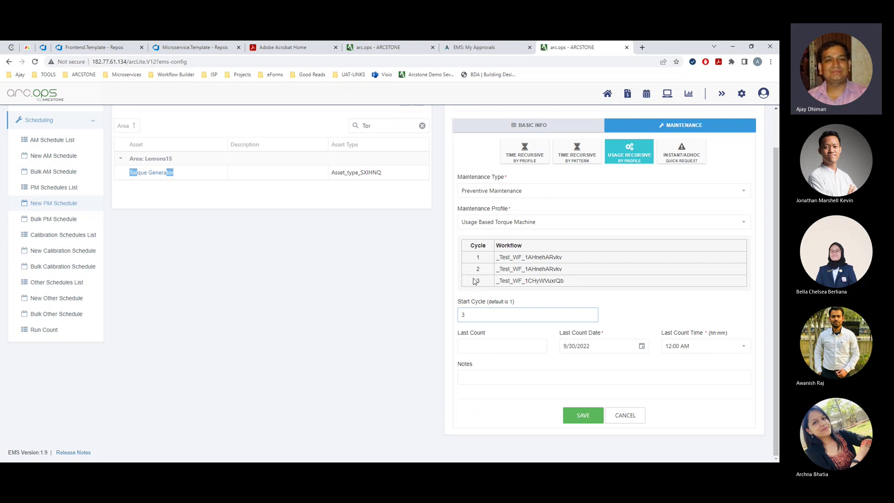
{"action": "left_click_drag", "start_coordinate": [476, 281], "coordinate": [578, 281]}
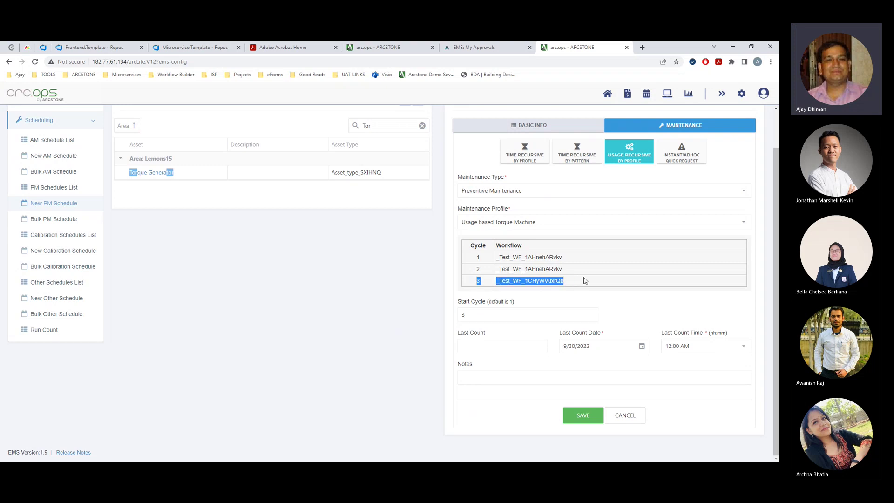
{"action": "left_click", "coordinate": [517, 314]}
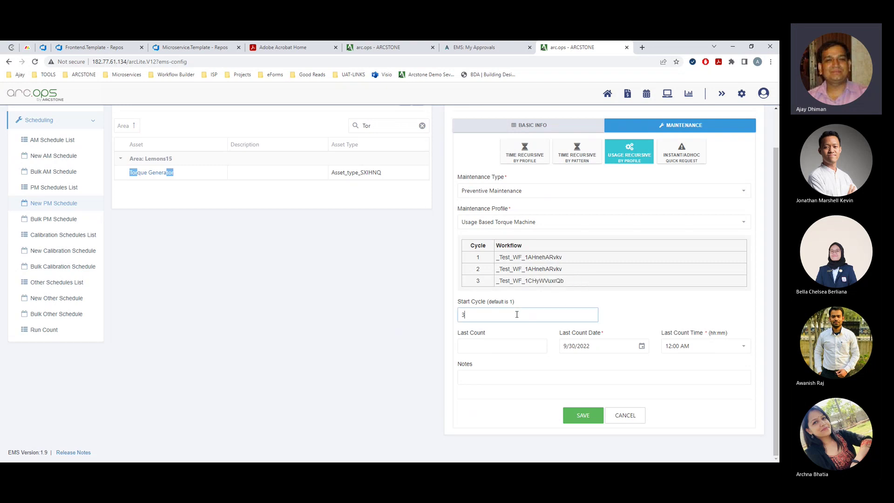
{"action": "double_click", "coordinate": [477, 281]}
{"action": "left_click", "coordinate": [475, 310]}
Step: Set the schedule's last count to 6500
{"action": "left_click", "coordinate": [496, 346]}
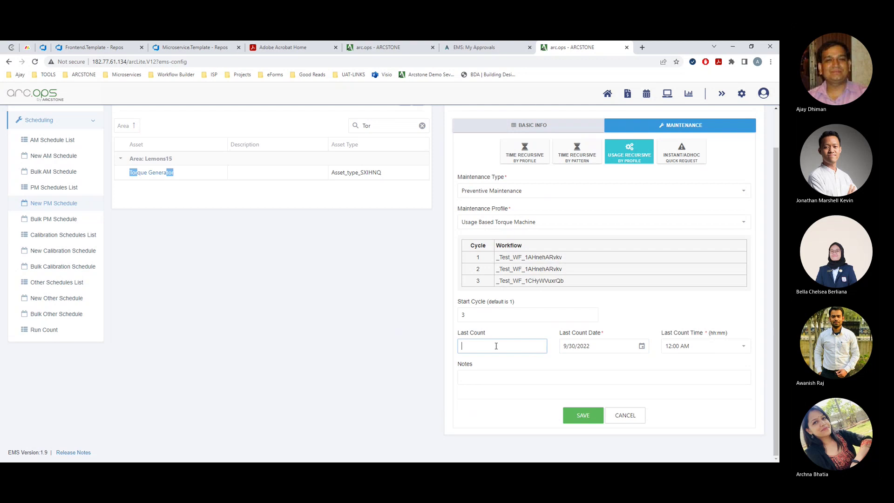
{"action": "type", "text": "4"}
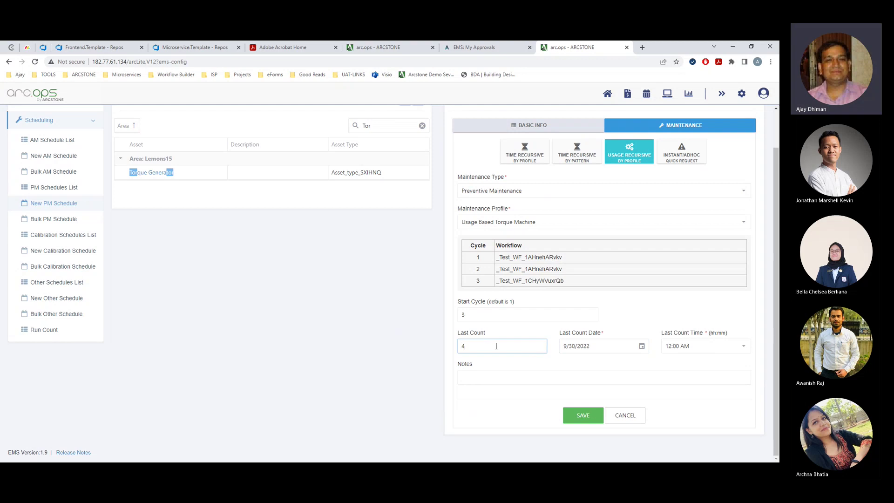
{"action": "key", "text": "BackSpace"}
{"action": "type", "text": "65000"}
{"action": "key", "text": "BackSpace"}
{"action": "left_click", "coordinate": [763, 209]}
{"action": "left_click", "coordinate": [489, 352]}
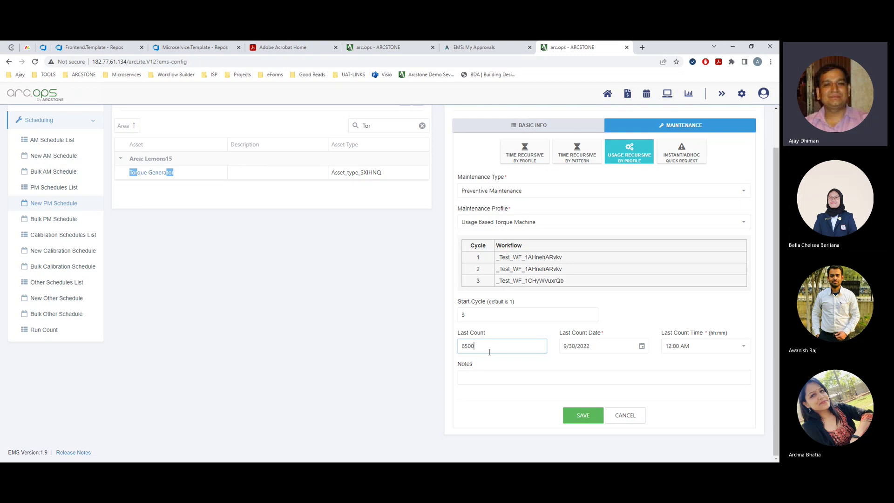
Step: Set the last count date to 9/30/2022 and the last count time to 1:00 PM
{"action": "left_click", "coordinate": [641, 346]}
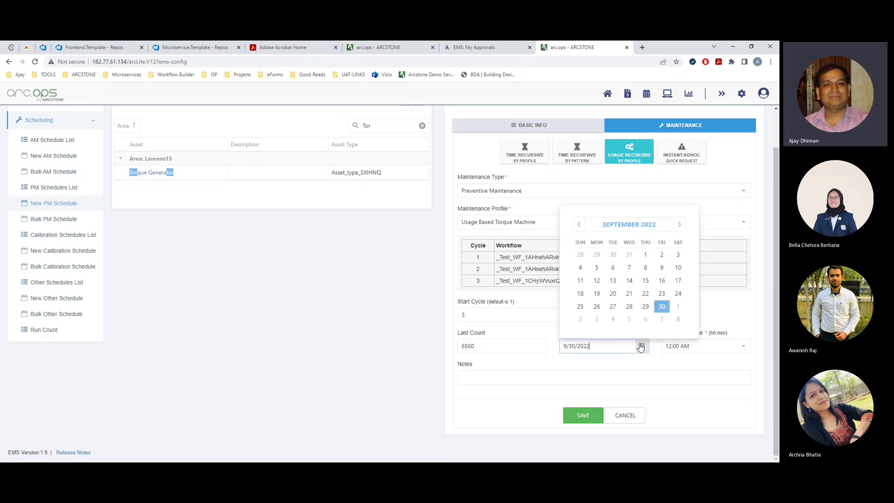
{"action": "left_click", "coordinate": [661, 306]}
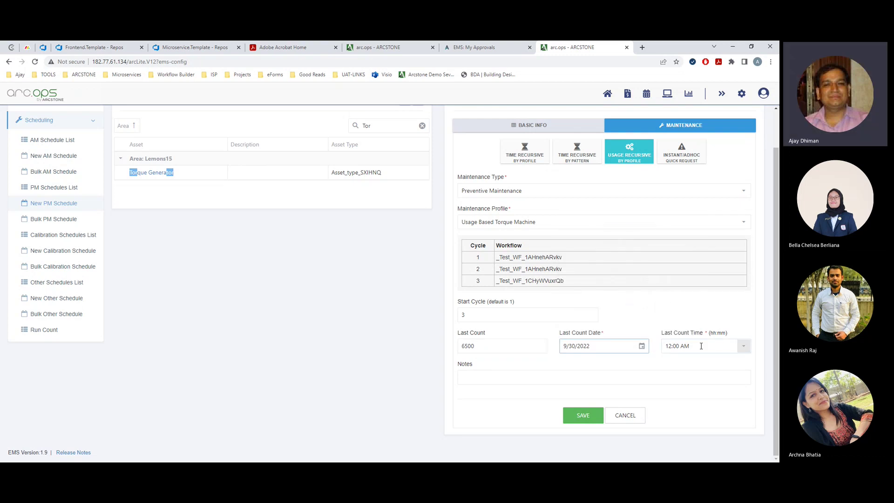
{"action": "left_click", "coordinate": [737, 347]}
{"action": "scroll", "coordinate": [378, 301], "scroll_direction": "down", "scroll_amount": 4}
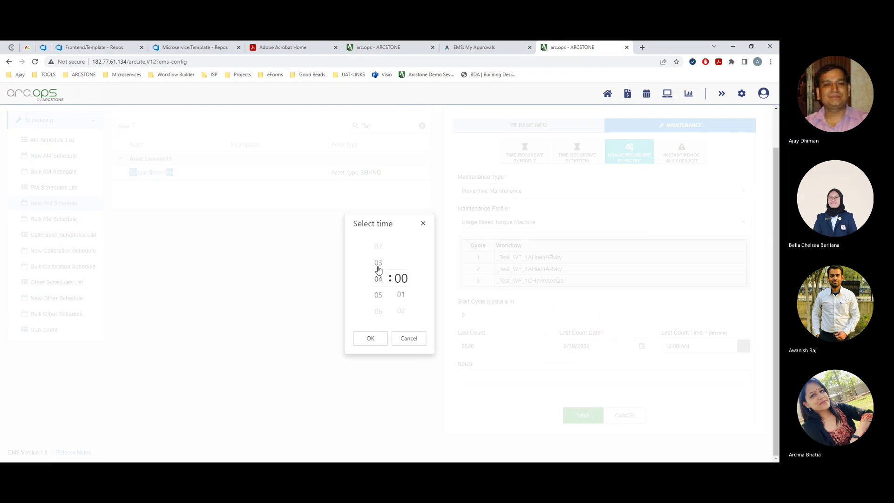
{"action": "scroll", "coordinate": [378, 270], "scroll_direction": "down", "scroll_amount": 8}
{"action": "scroll", "coordinate": [377, 270], "scroll_direction": "down", "scroll_amount": 1}
{"action": "scroll", "coordinate": [406, 303], "scroll_direction": "down", "scroll_amount": 1}
{"action": "scroll", "coordinate": [404, 302], "scroll_direction": "up", "scroll_amount": 1}
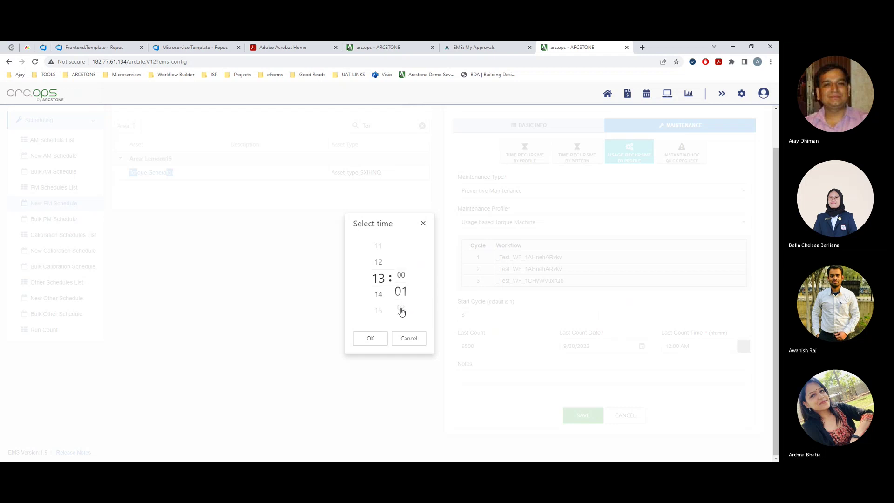
{"action": "left_click", "coordinate": [368, 342]}
Step: Enter the note "usage based at 6500 cycle 3" and save the PM schedule
{"action": "left_click", "coordinate": [507, 379]}
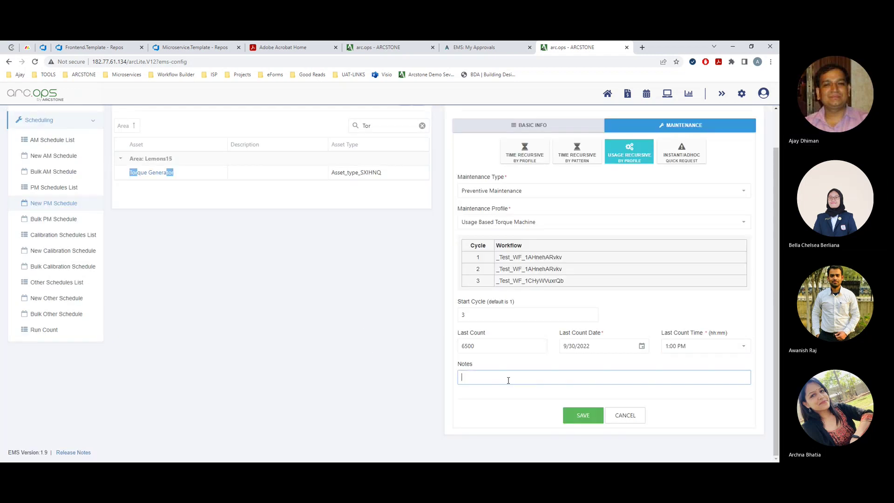
{"action": "type", "text": "usage based at"}
{"action": "type", "text": "6500 cycle 3"}
{"action": "left_click", "coordinate": [580, 413]}
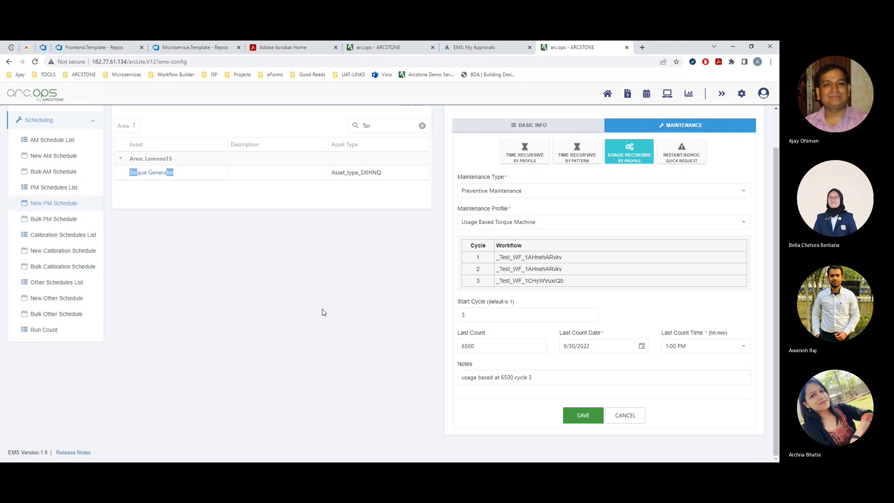
Step: Open the maintenance profiles list in a separate tab, find "Usage Based Torque Machine" by its copied name and open it for editing
{"action": "scroll", "coordinate": [323, 312], "scroll_direction": "up", "scroll_amount": 1}
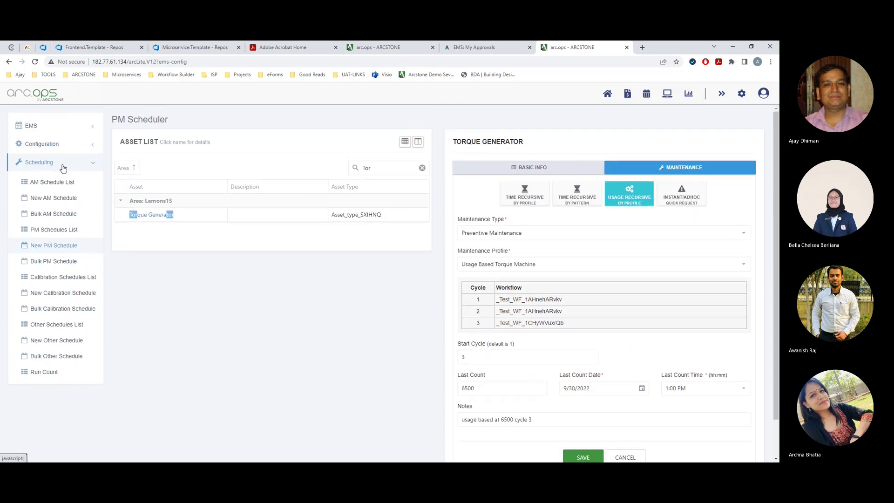
{"action": "left_click", "coordinate": [57, 147]}
{"action": "right_click", "coordinate": [49, 225]}
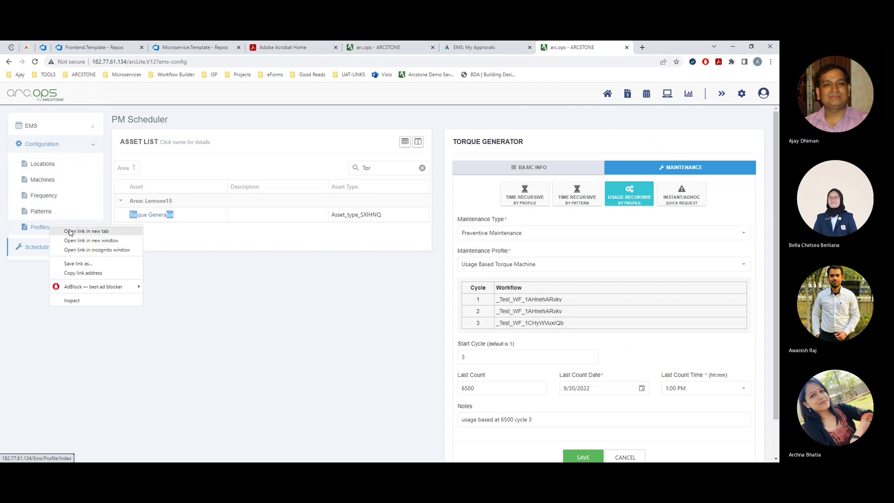
{"action": "left_click", "coordinate": [69, 232]}
{"action": "left_click_drag", "start_coordinate": [551, 264], "coordinate": [455, 263]}
{"action": "key", "text": "ctrl+c"}
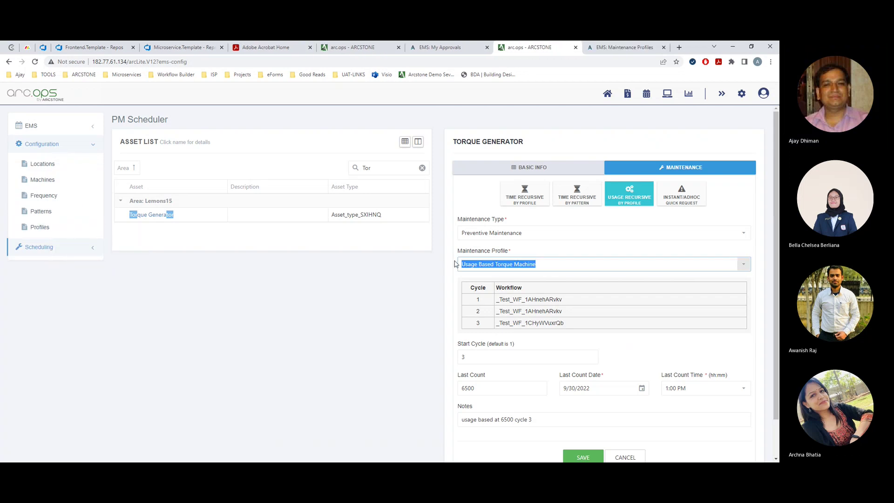
{"action": "left_click", "coordinate": [616, 47]}
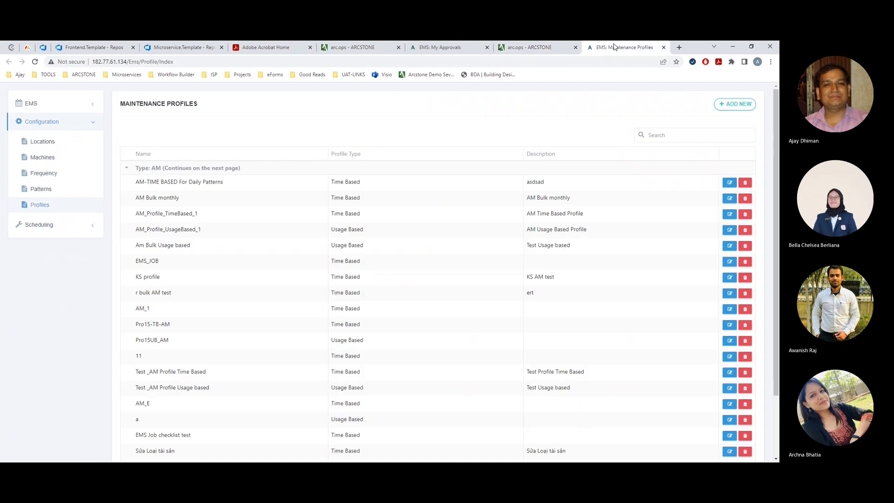
{"action": "left_click", "coordinate": [679, 136]}
{"action": "key", "text": "ctrl+v"}
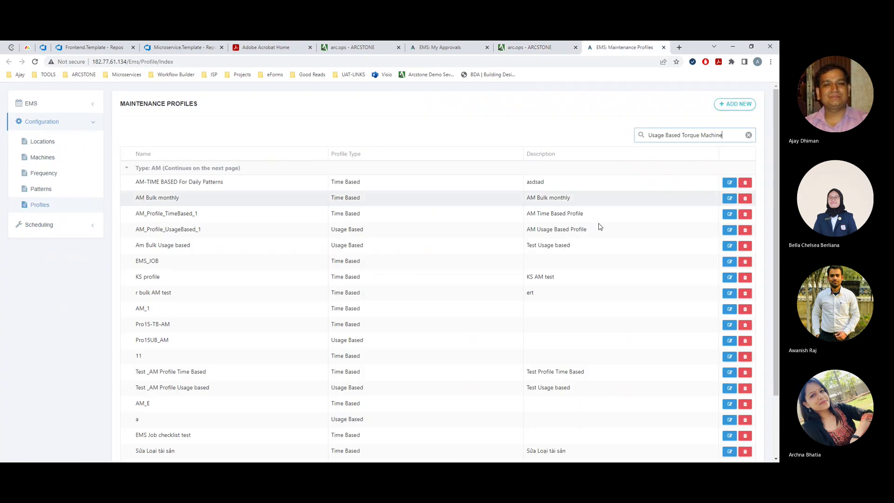
{"action": "left_click", "coordinate": [734, 183]}
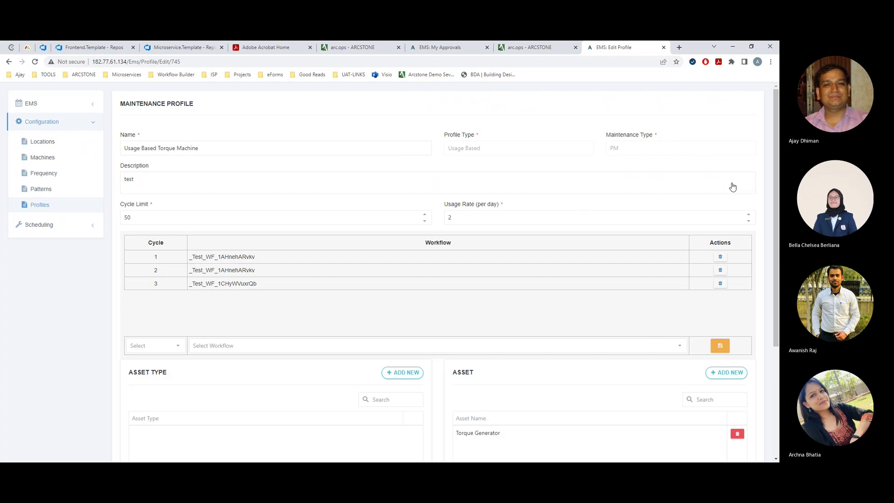
Step: Set the Usage Based Torque Machine profile's cycle limit to 10000
{"action": "left_click", "coordinate": [213, 215]}
{"action": "type", "text": "10"}
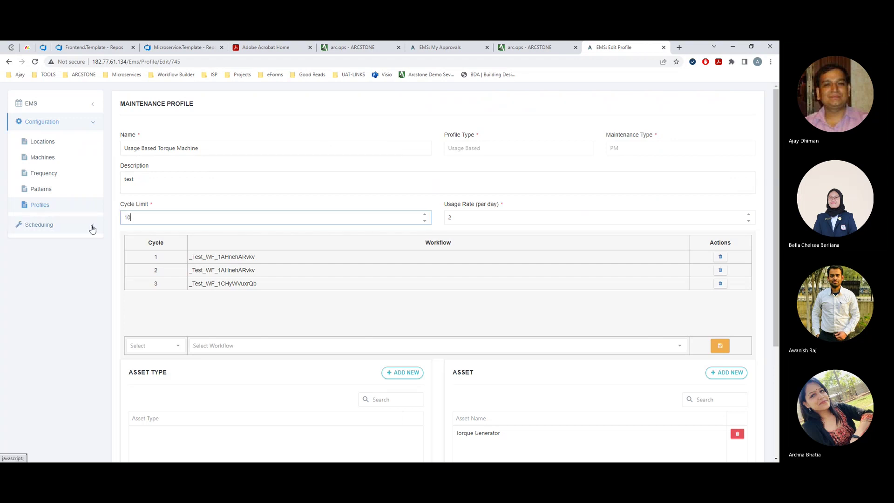
{"action": "type", "text": "000"}
{"action": "key", "text": "Tab"}
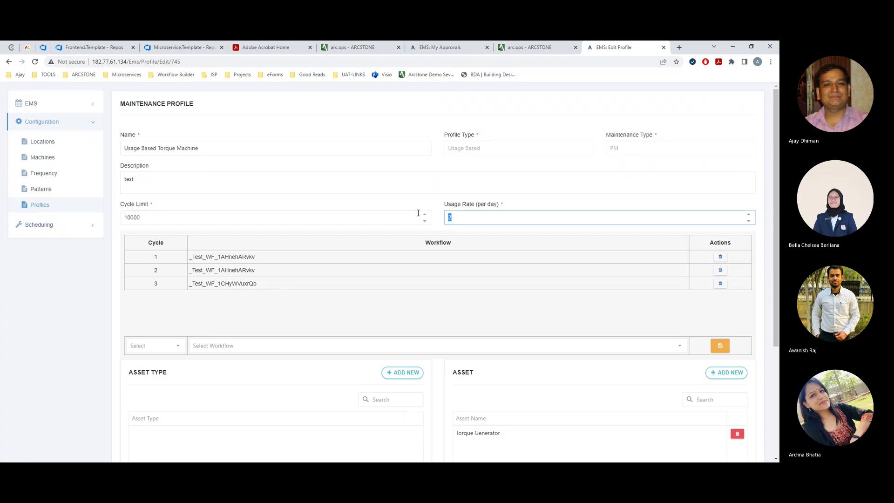
Step: Set the profile's usage rate per day to 1000 and update the maintenance profile
{"action": "type", "text": "0"}
{"action": "scroll", "coordinate": [462, 254], "scroll_direction": "down", "scroll_amount": 1}
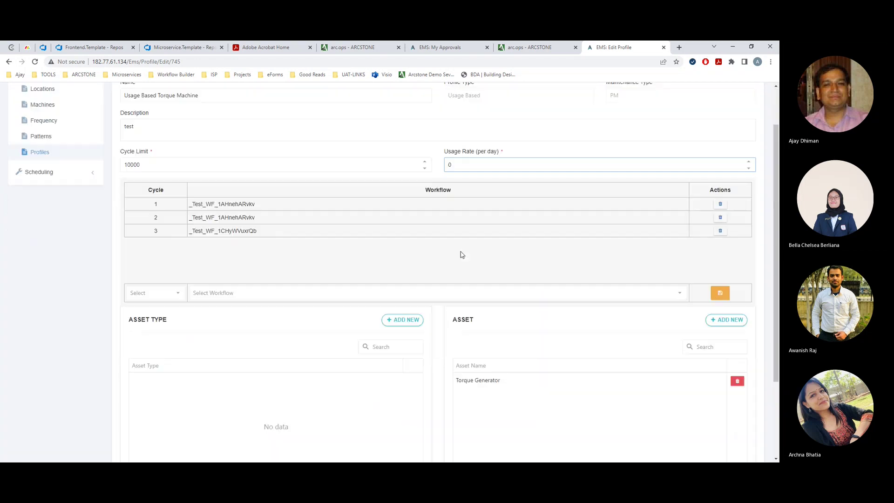
{"action": "scroll", "coordinate": [460, 252], "scroll_direction": "up", "scroll_amount": 1}
{"action": "left_click_drag", "start_coordinate": [474, 216], "coordinate": [426, 218]}
{"action": "type", "text": "0"}
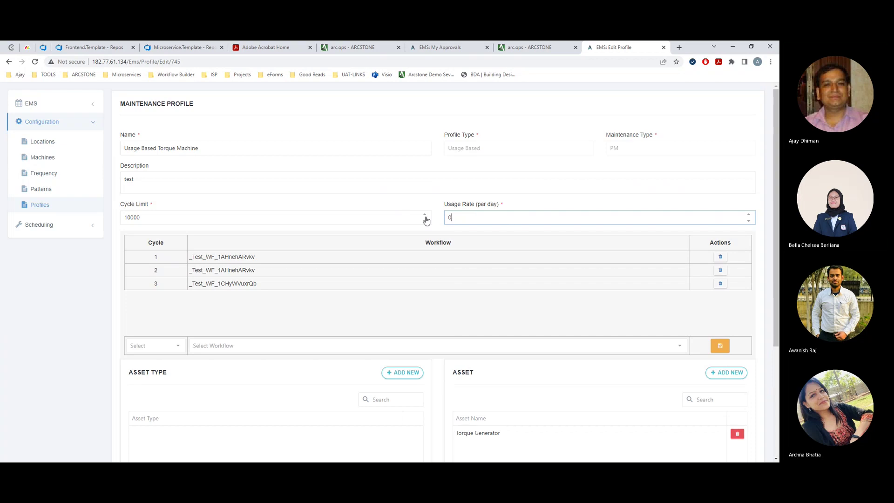
{"action": "key", "text": "BackSpace"}
{"action": "type", "text": "1000"}
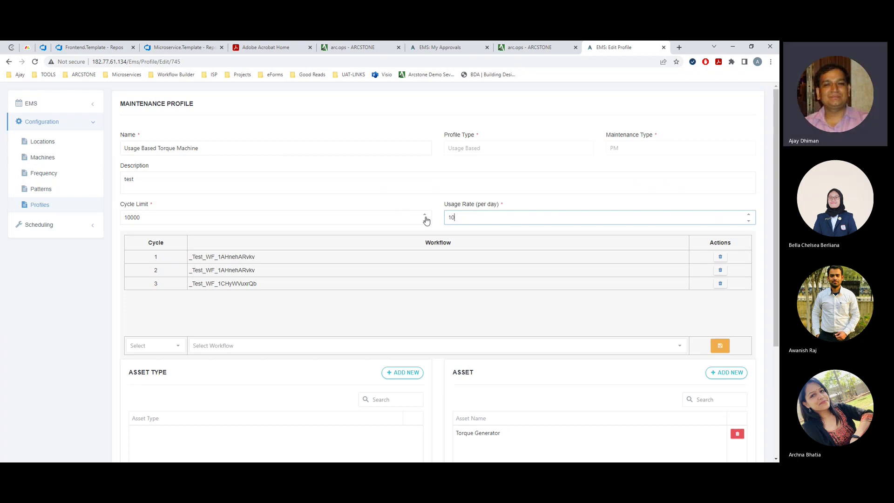
{"action": "scroll", "coordinate": [426, 221], "scroll_direction": "down", "scroll_amount": 3}
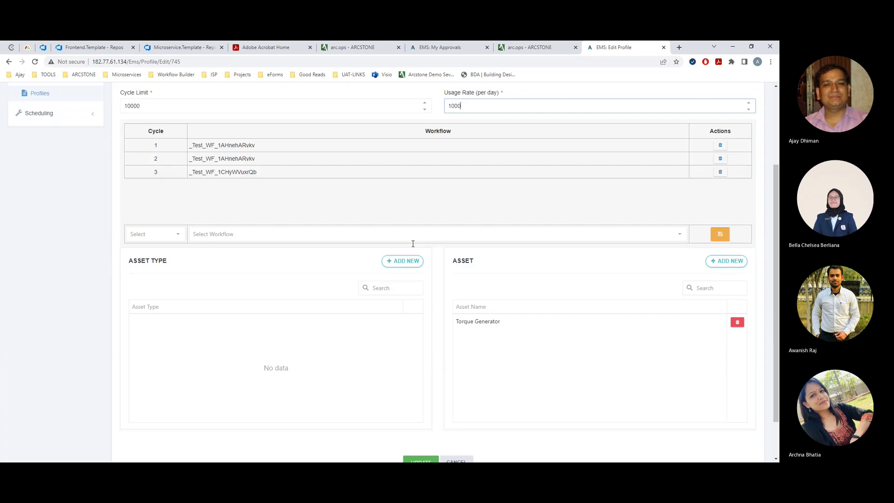
{"action": "left_click", "coordinate": [427, 413]}
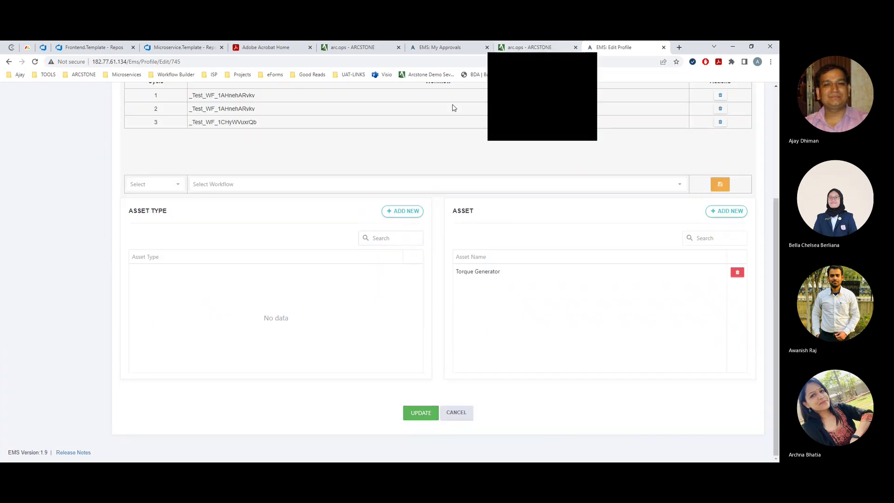
{"action": "scroll", "coordinate": [193, 164], "scroll_direction": "up", "scroll_amount": 3}
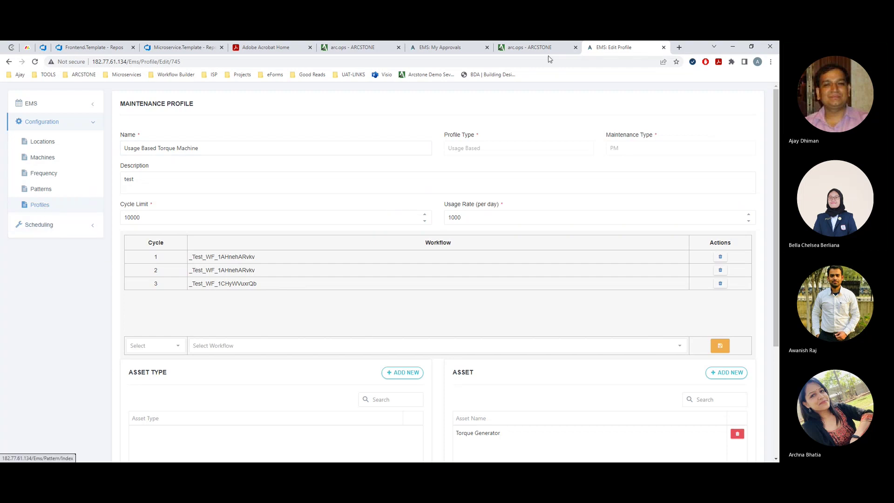
Step: Return to the PM Scheduler form and save the Torque Generator's usage-based schedule
{"action": "left_click", "coordinate": [537, 48]}
{"action": "scroll", "coordinate": [280, 315], "scroll_direction": "down", "scroll_amount": 1}
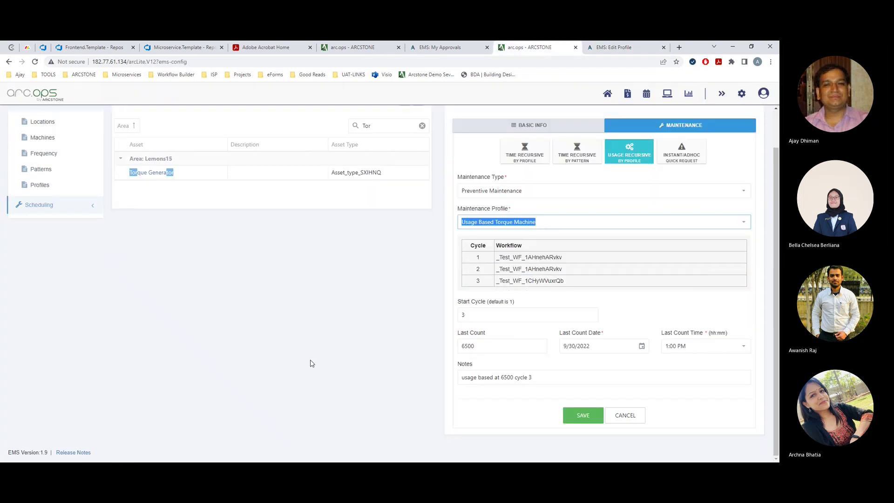
{"action": "left_click", "coordinate": [582, 415]}
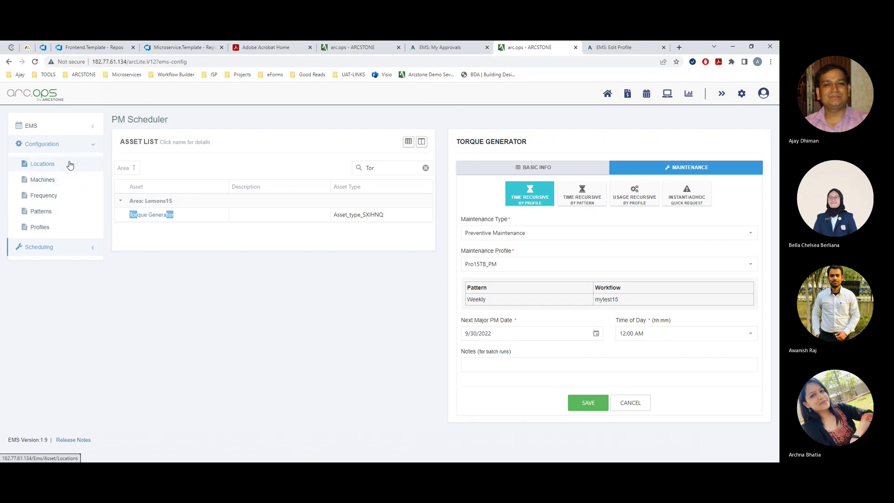
Step: Open the list of PM schedules and search it for "Torqu"
{"action": "left_click", "coordinate": [41, 248]}
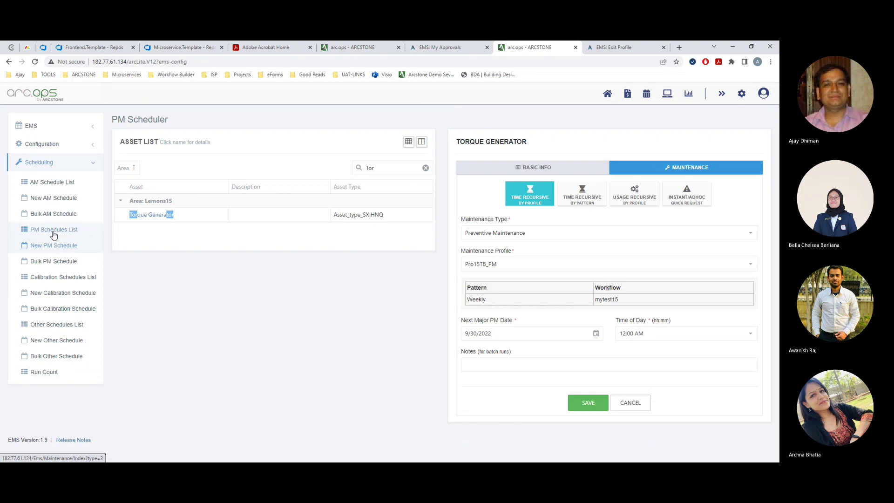
{"action": "left_click", "coordinate": [54, 232]}
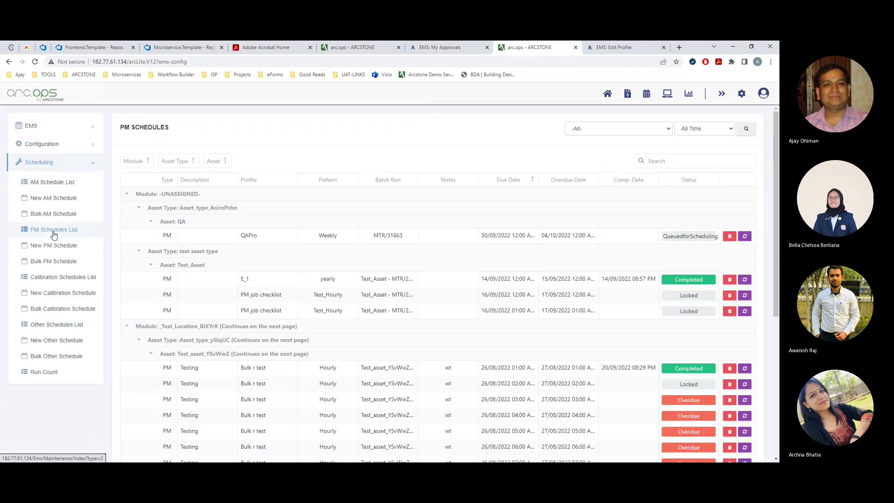
{"action": "left_click", "coordinate": [695, 157]}
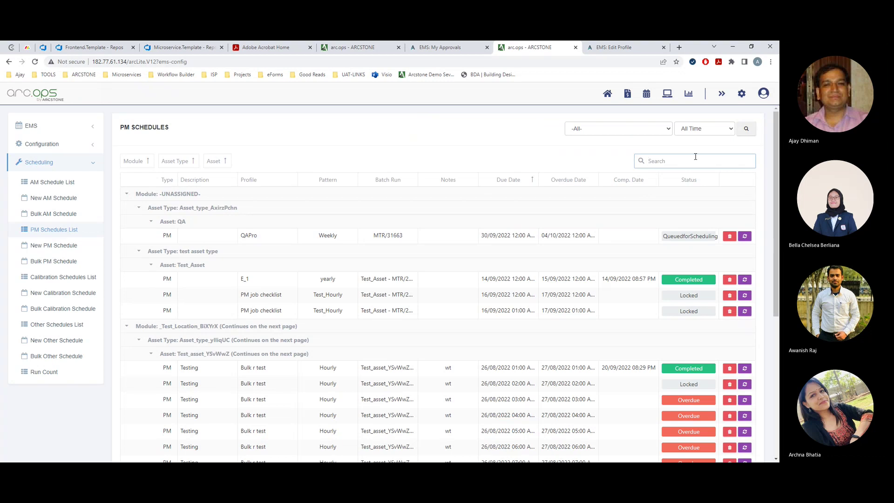
{"action": "type", "text": "Torqu"}
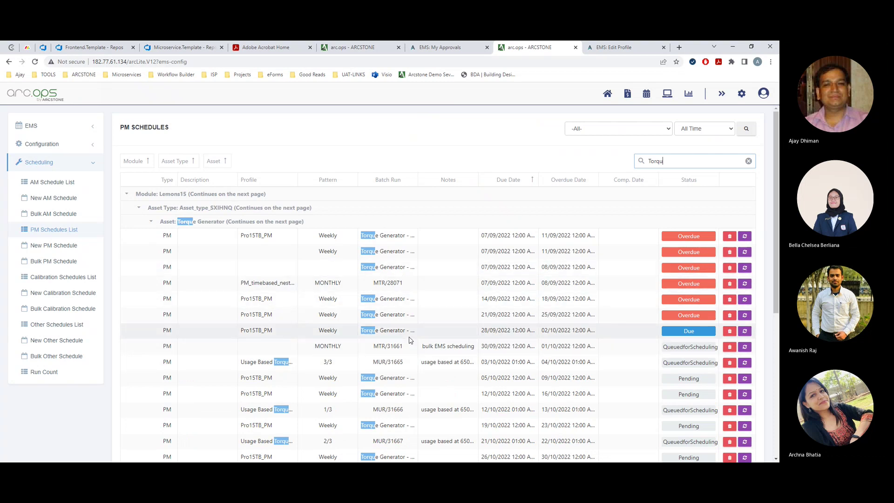
Step: Examine the cycle order and due dates of the Torque Generator's usage-based PM schedule entries
{"action": "scroll", "coordinate": [408, 340], "scroll_direction": "down", "scroll_amount": 3}
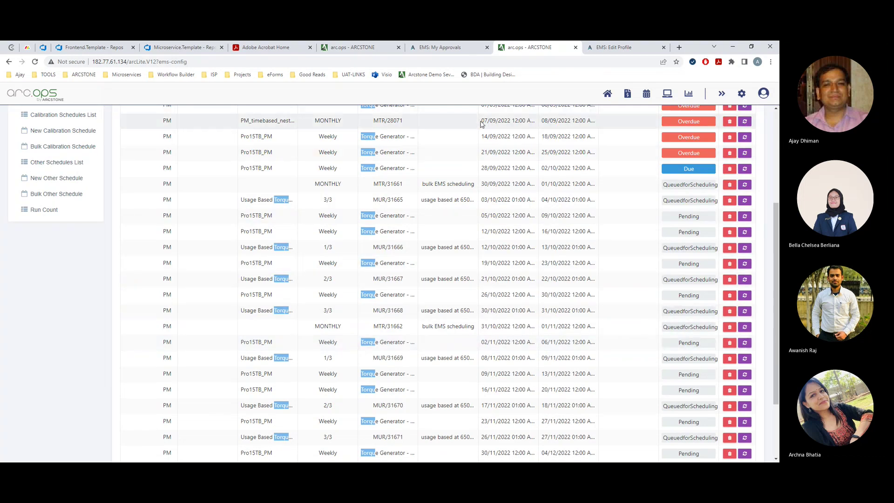
{"action": "scroll", "coordinate": [479, 130], "scroll_direction": "up", "scroll_amount": 3}
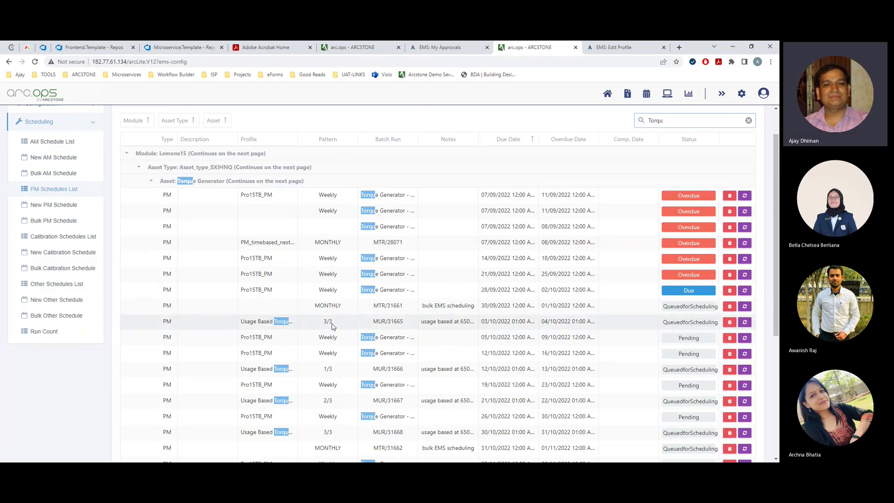
{"action": "left_click_drag", "start_coordinate": [224, 325], "coordinate": [597, 322]}
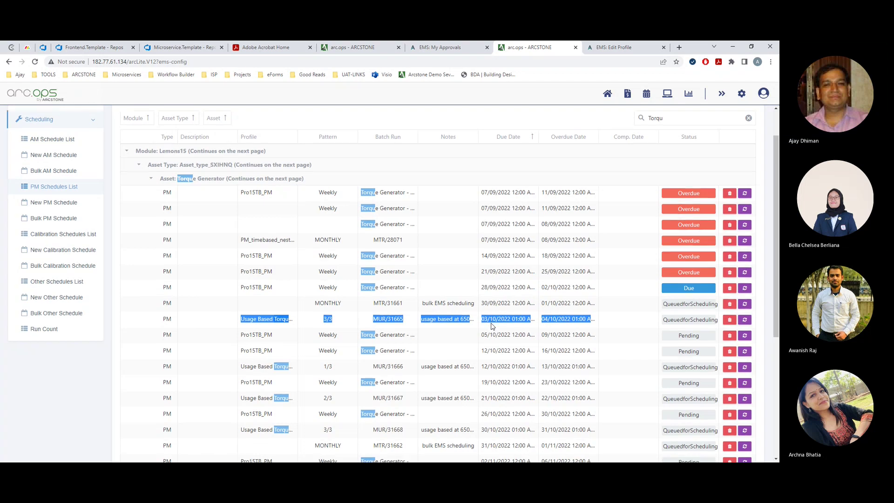
{"action": "scroll", "coordinate": [491, 326], "scroll_direction": "down", "scroll_amount": 1}
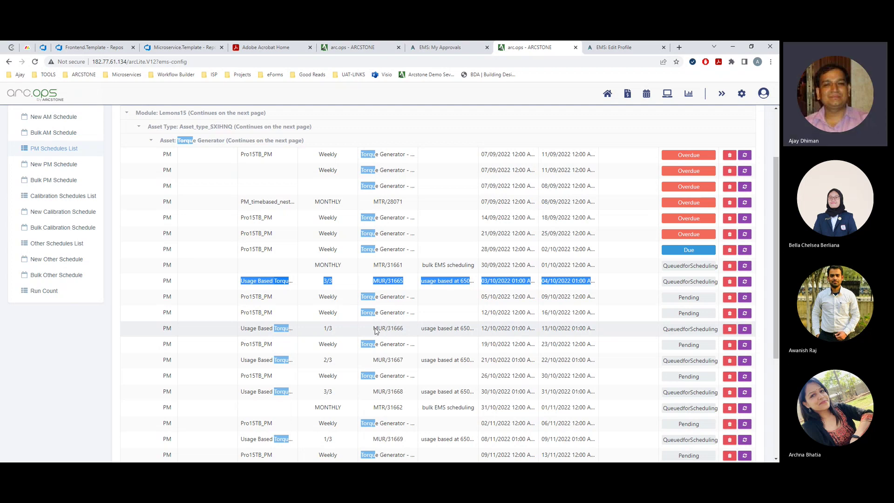
{"action": "left_click_drag", "start_coordinate": [319, 328], "coordinate": [360, 329]}
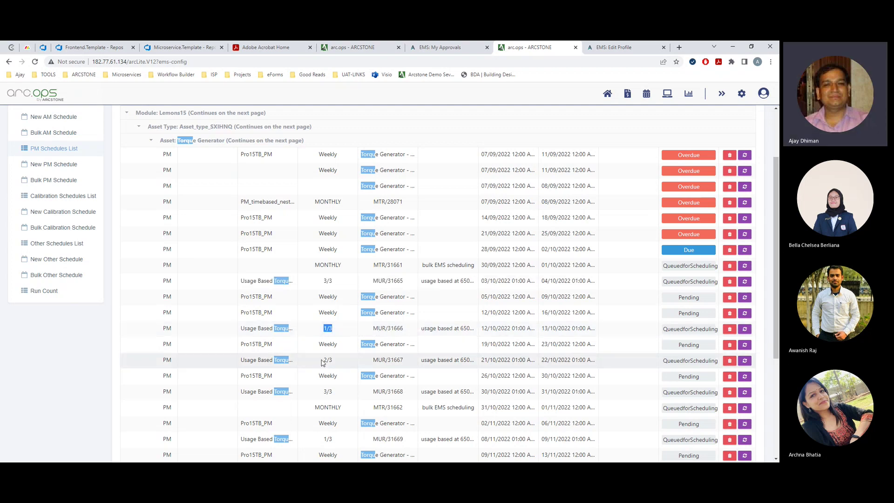
{"action": "left_click_drag", "start_coordinate": [321, 360], "coordinate": [347, 358]}
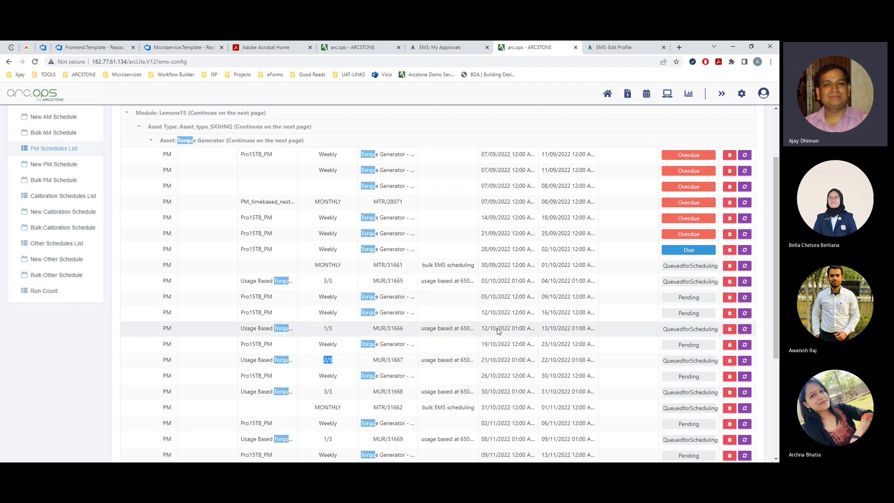
{"action": "scroll", "coordinate": [498, 330], "scroll_direction": "down", "scroll_amount": 1}
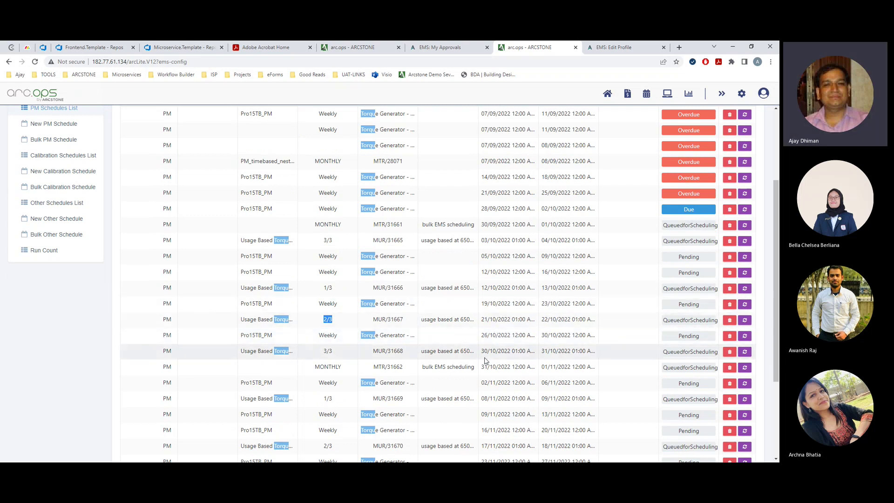
{"action": "left_click_drag", "start_coordinate": [480, 368], "coordinate": [534, 367]}
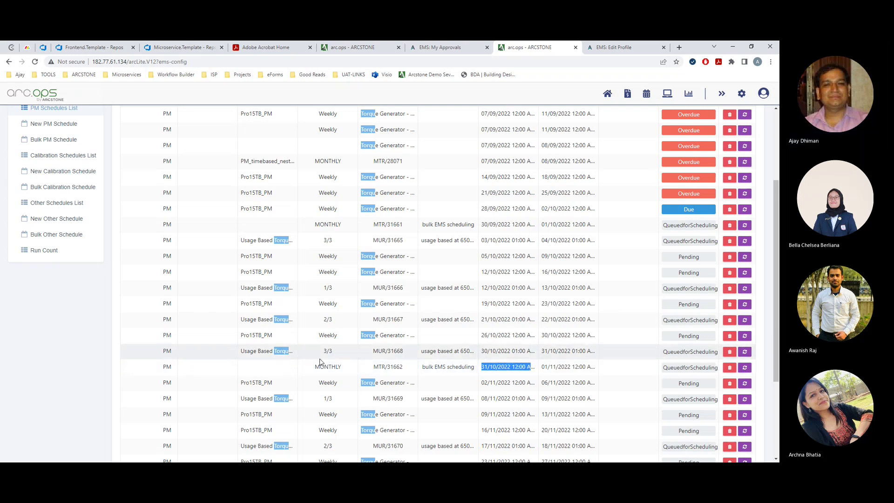
{"action": "scroll", "coordinate": [485, 319], "scroll_direction": "down", "scroll_amount": 1}
{"action": "left_click_drag", "start_coordinate": [482, 310], "coordinate": [533, 315]}
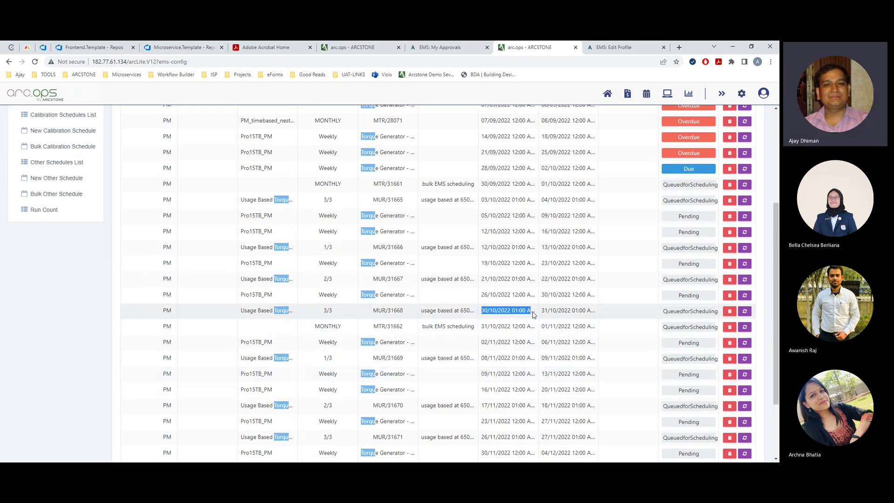
{"action": "scroll", "coordinate": [463, 319], "scroll_direction": "down", "scroll_amount": 2}
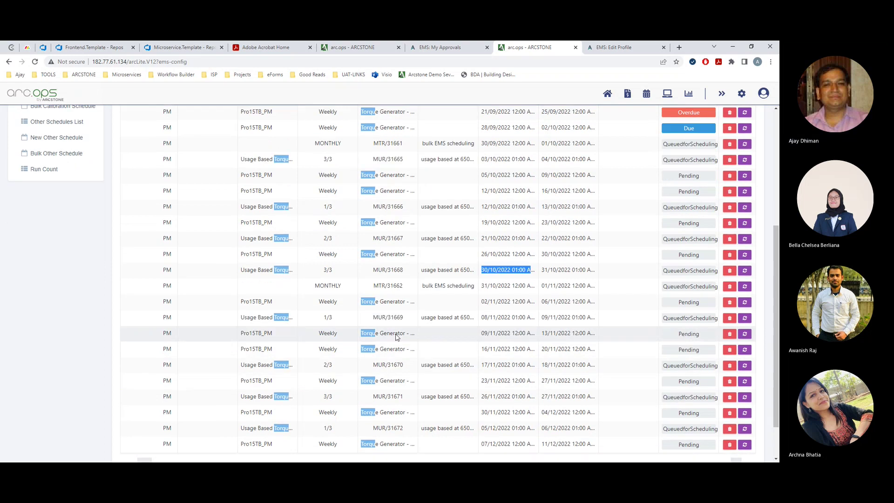
Step: Check the second page of the filtered PM schedules for the last usage-based cycle entry
{"action": "left_click", "coordinate": [750, 415]}
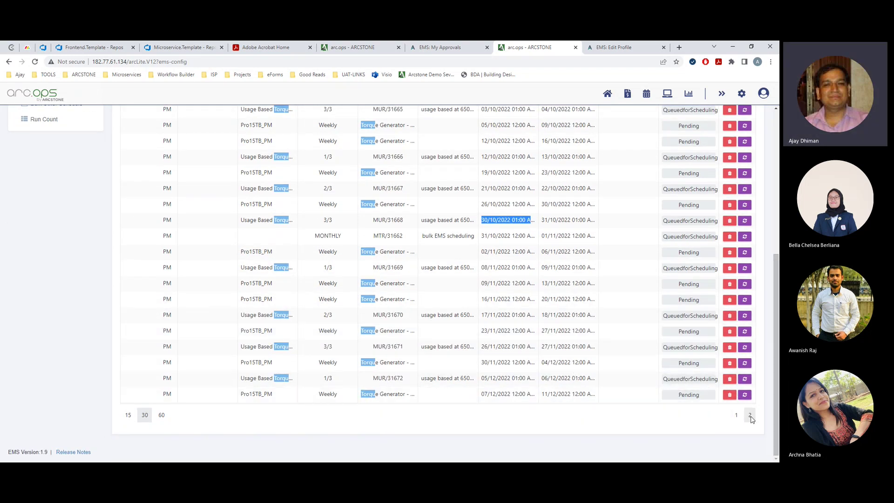
{"action": "scroll", "coordinate": [399, 310], "scroll_direction": "up", "scroll_amount": 5}
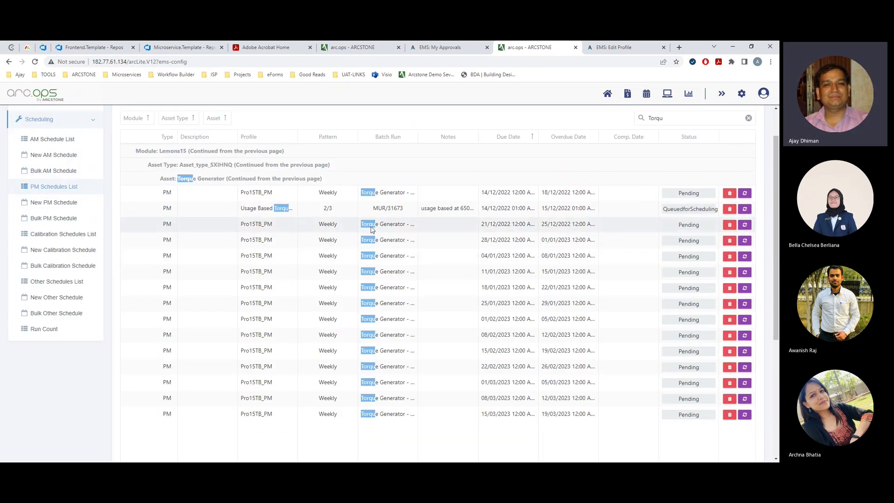
{"action": "left_click_drag", "start_coordinate": [323, 208], "coordinate": [335, 212]}
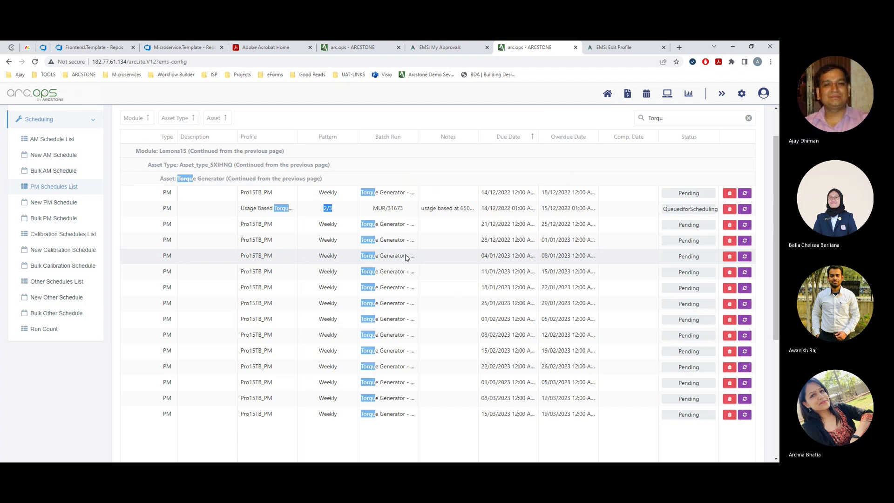
{"action": "scroll", "coordinate": [406, 258], "scroll_direction": "up", "scroll_amount": 1}
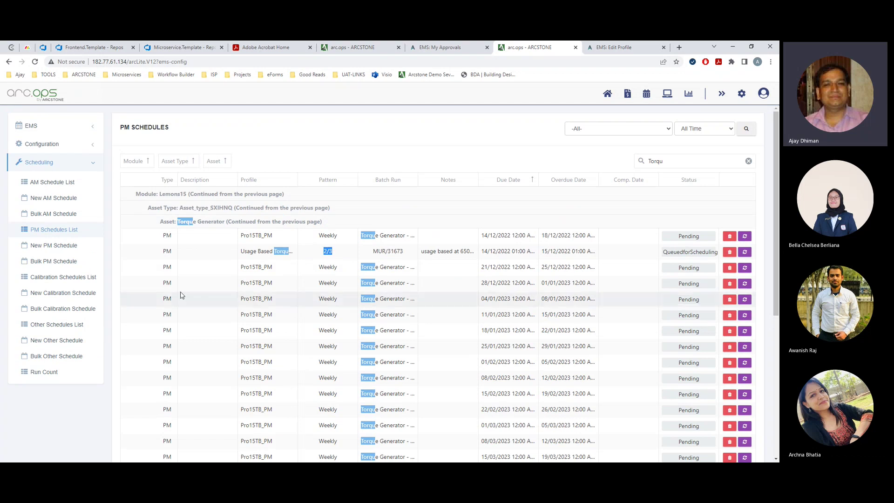
{"action": "left_click", "coordinate": [92, 162]}
{"action": "left_click", "coordinate": [90, 161]}
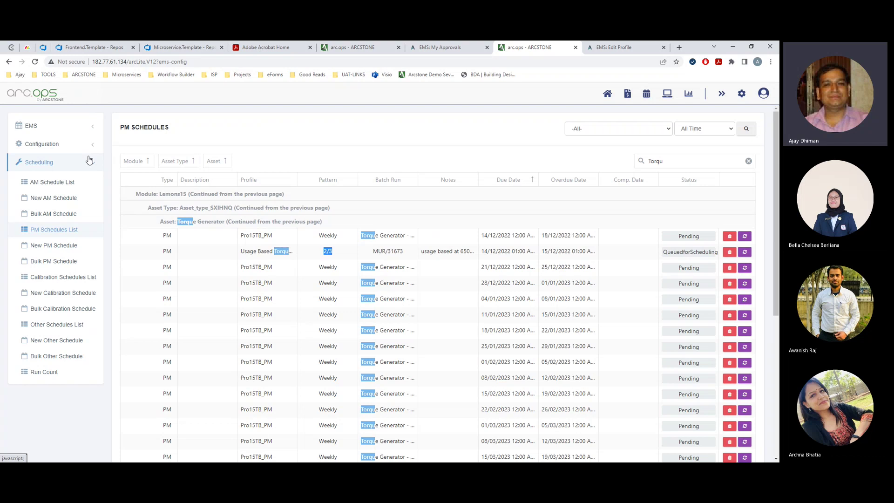
Step: Open the EMS Floor View and look over the running, due and overdue maintenance job summaries of the locations
{"action": "left_click", "coordinate": [63, 162]}
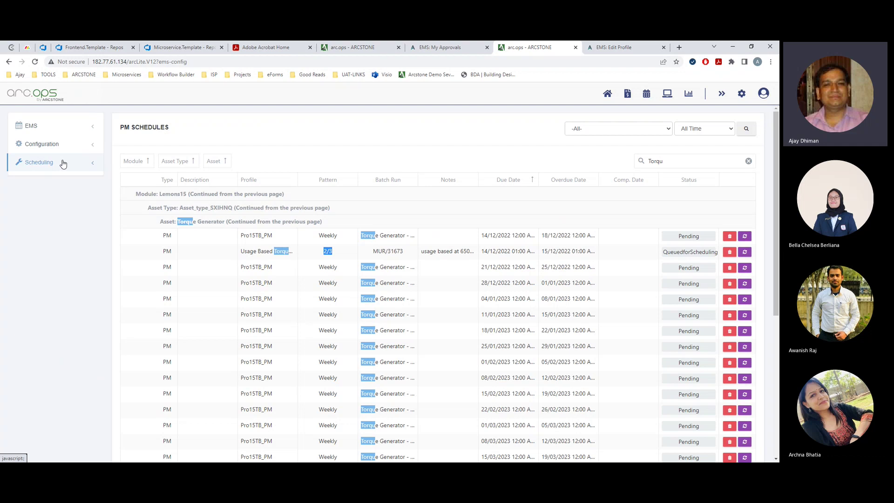
{"action": "left_click", "coordinate": [51, 126]}
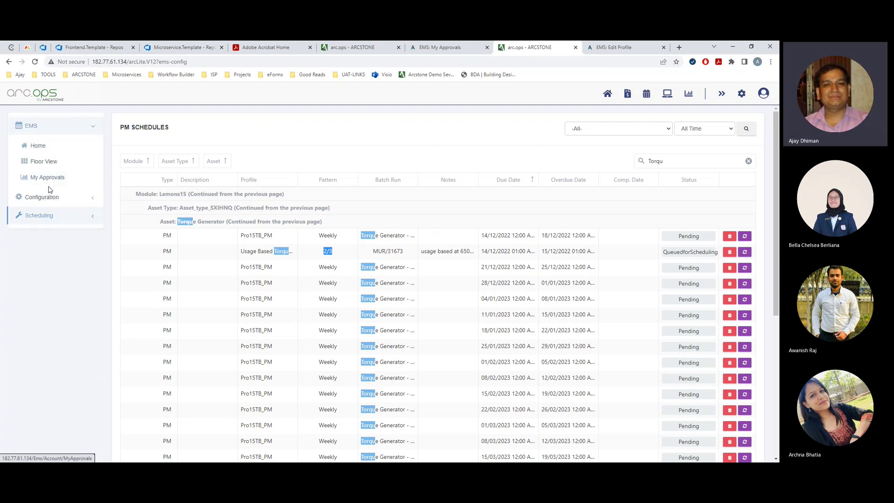
{"action": "left_click", "coordinate": [44, 162]}
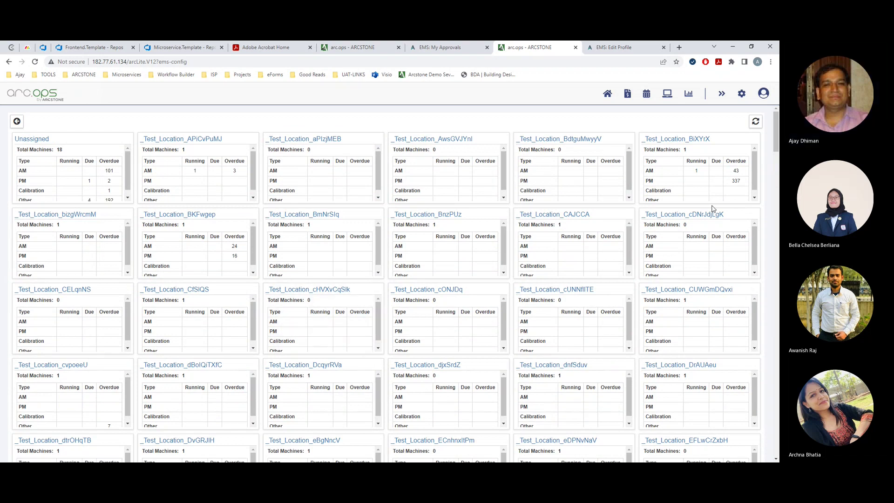
{"action": "mouse_move", "coordinate": [775, 127]}
{"action": "left_mouse_down"}
{"action": "mouse_move", "coordinate": [775, 396]}
{"action": "mouse_move", "coordinate": [775, 126]}
{"action": "left_mouse_up"}
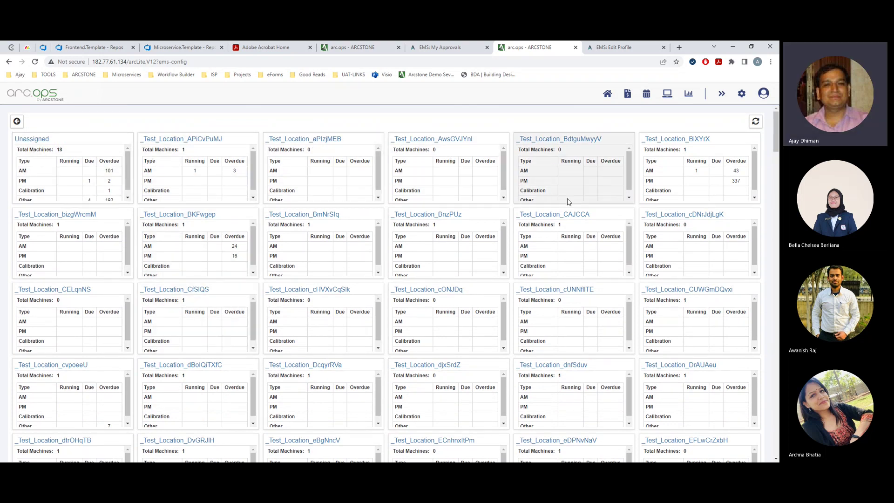
{"action": "scroll", "coordinate": [681, 303], "scroll_direction": "down", "scroll_amount": 2}
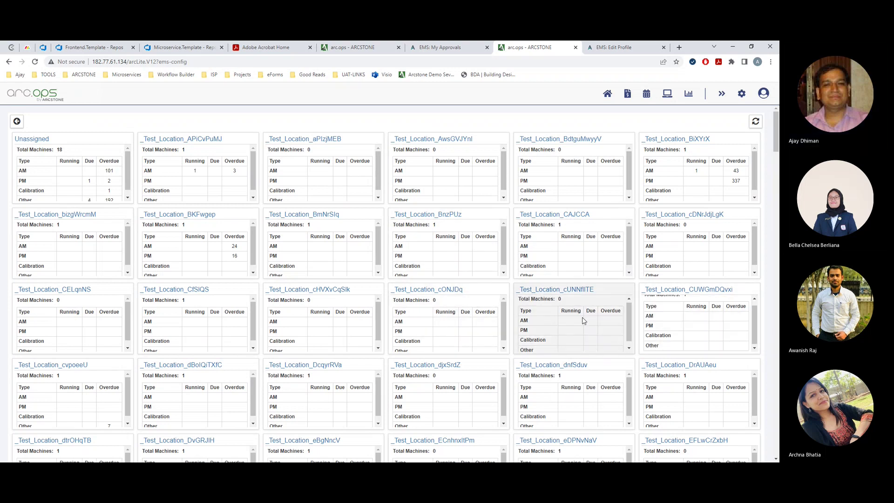
{"action": "scroll", "coordinate": [583, 320], "scroll_direction": "down", "scroll_amount": 1}
{"action": "scroll", "coordinate": [331, 329], "scroll_direction": "down", "scroll_amount": 5}
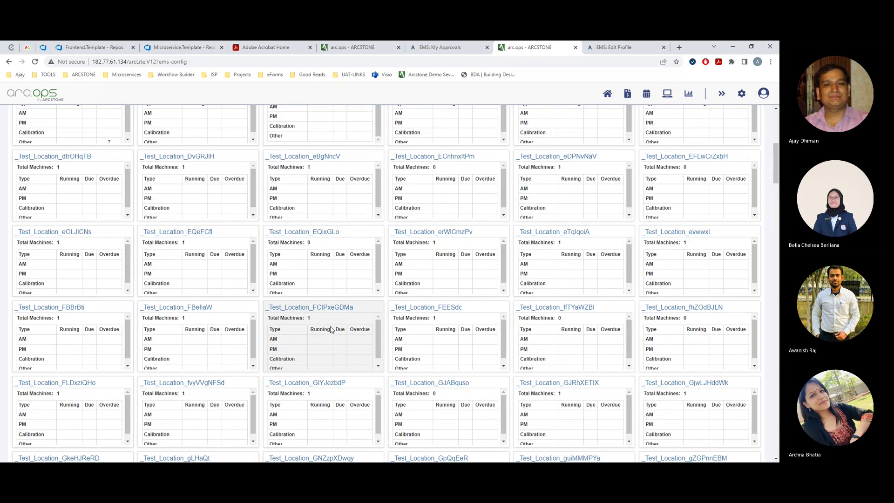
{"action": "scroll", "coordinate": [331, 329], "scroll_direction": "up", "scroll_amount": 3}
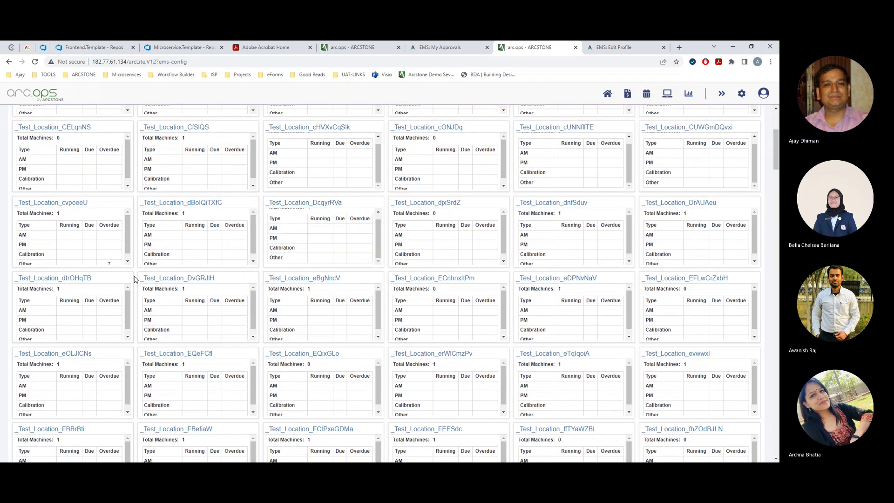
{"action": "scroll", "coordinate": [241, 337], "scroll_direction": "up", "scroll_amount": 4}
Step: View the machines in the Unassigned area, and examine the AM and PM rows of the machine in _Test_Location_APiCvPuMJ
{"action": "left_click", "coordinate": [32, 138]}
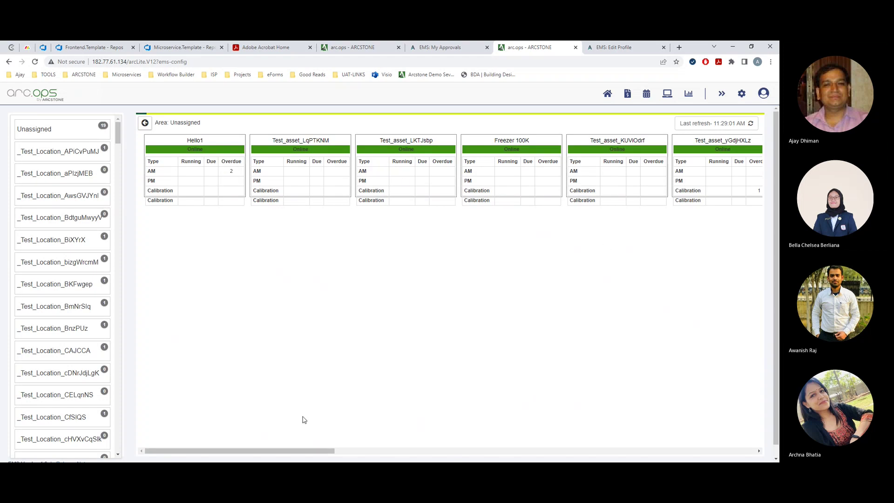
{"action": "left_click_drag", "start_coordinate": [259, 454], "coordinate": [256, 393]}
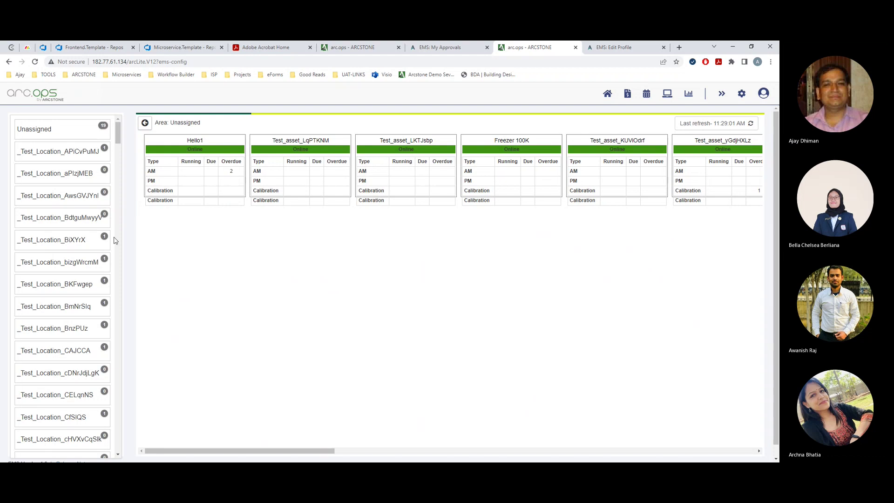
{"action": "left_click", "coordinate": [39, 151]}
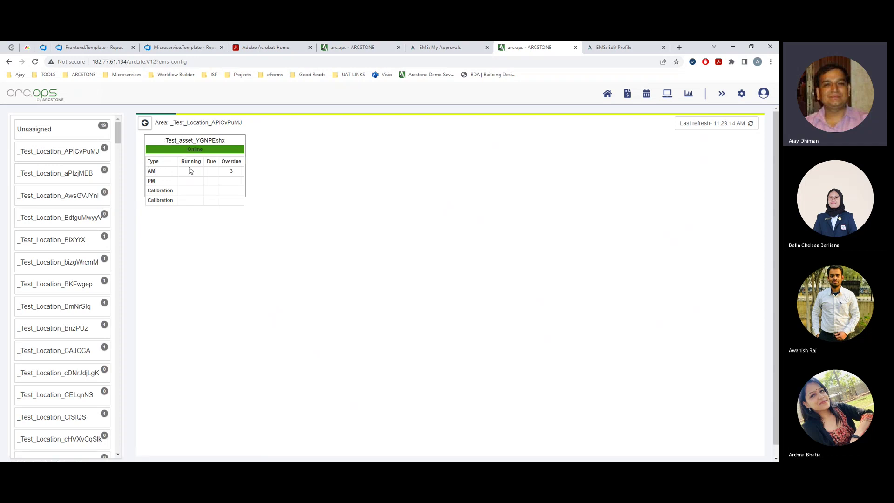
{"action": "double_click", "coordinate": [152, 171]}
{"action": "left_click_drag", "start_coordinate": [151, 181], "coordinate": [162, 181]}
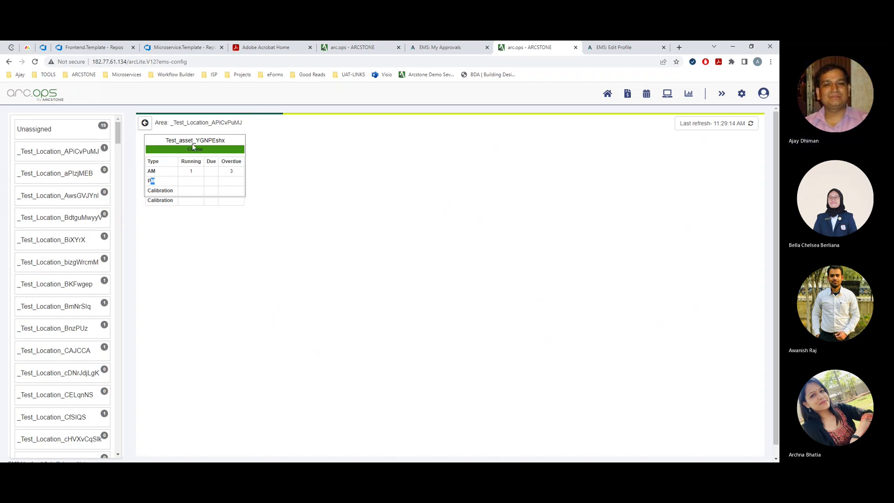
Step: Open the running maintenance jobs of the machine Test_asset_YGNPEshx from its floor view card
{"action": "left_click", "coordinate": [171, 141]}
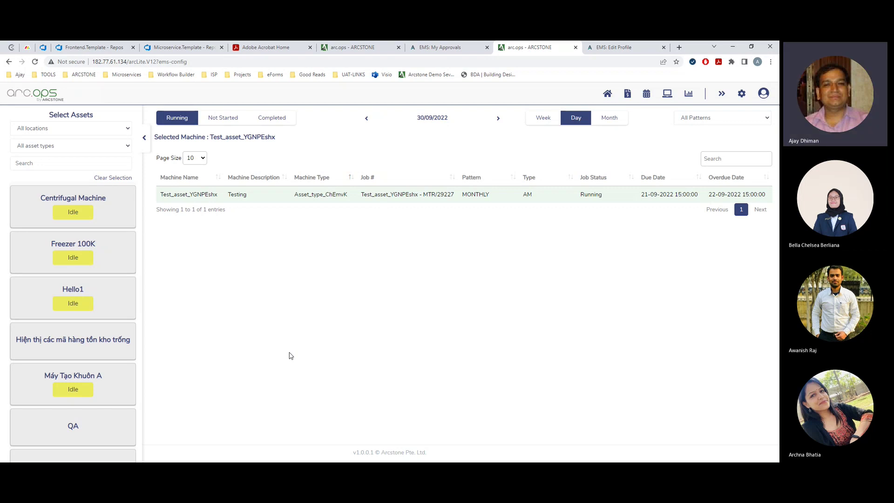
{"action": "left_click", "coordinate": [549, 467]}
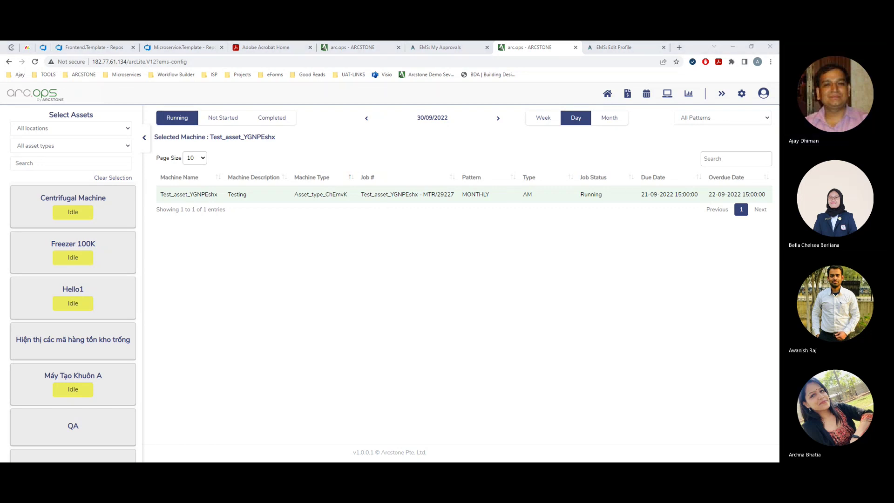